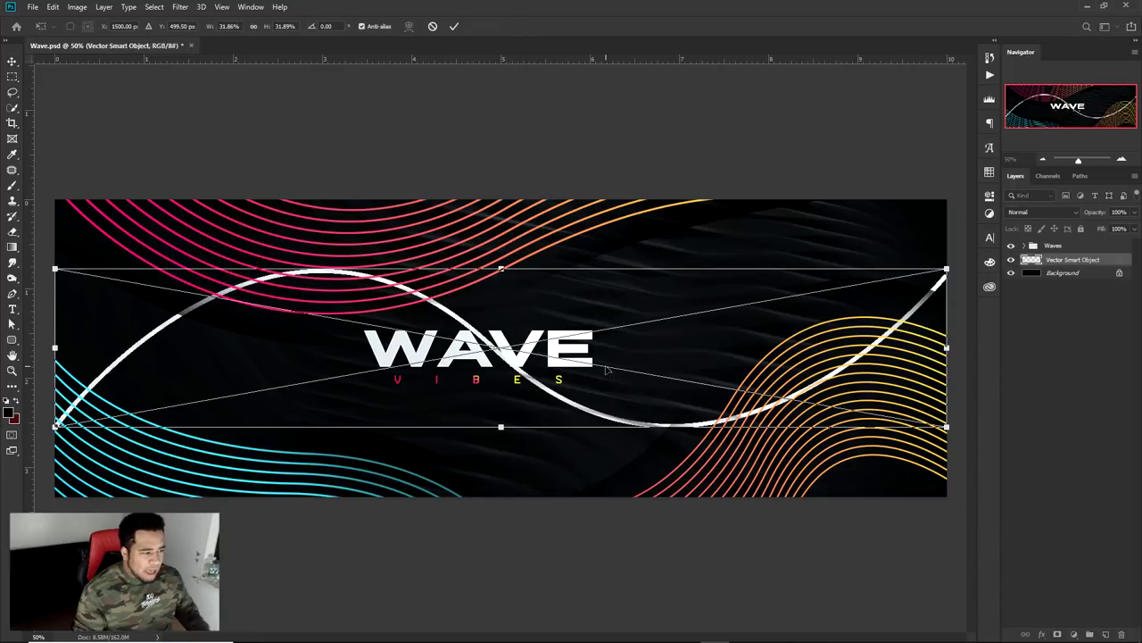
# Confirm the pasted wave line's placement, hide the Waves group and delete the wave's smart object
pyautogui.press('Return')
pyautogui.moveTo(800, 309)
pyautogui.mouseDown()
pyautogui.moveTo(737, 398)
pyautogui.moveTo(790, 312)
pyautogui.mouseUp()
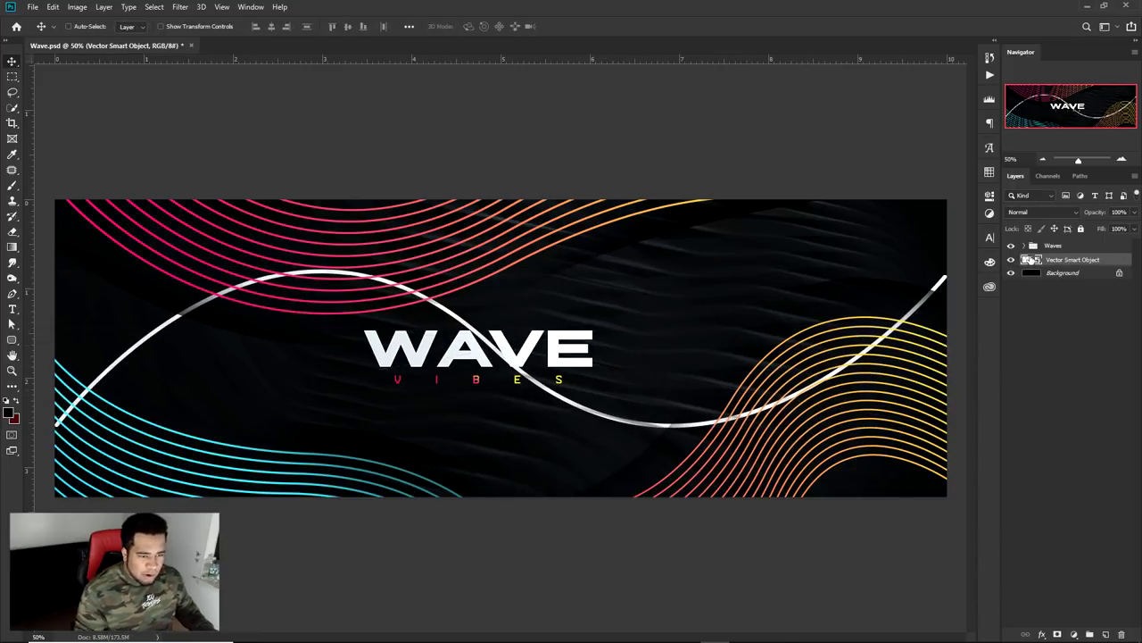
pyautogui.click(1011, 246)
pyautogui.press('Delete')
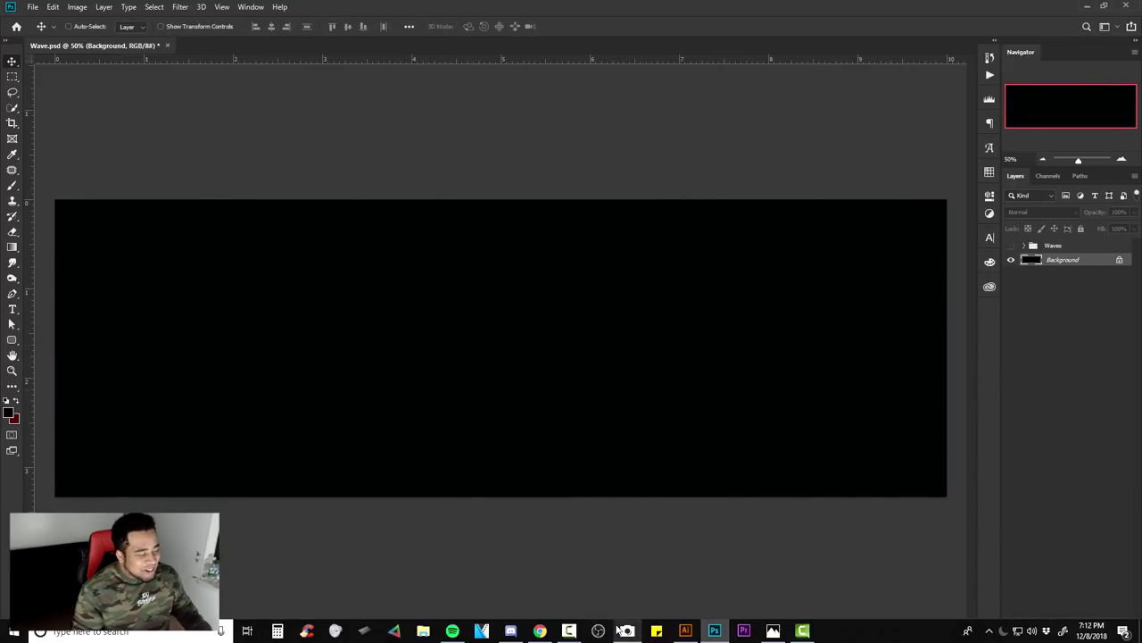
# Switch briefly to Illustrator and back to Photoshop, paste the wave line as a smart object and undo the paste
pyautogui.moveTo(627, 630)
pyautogui.click(685, 630)
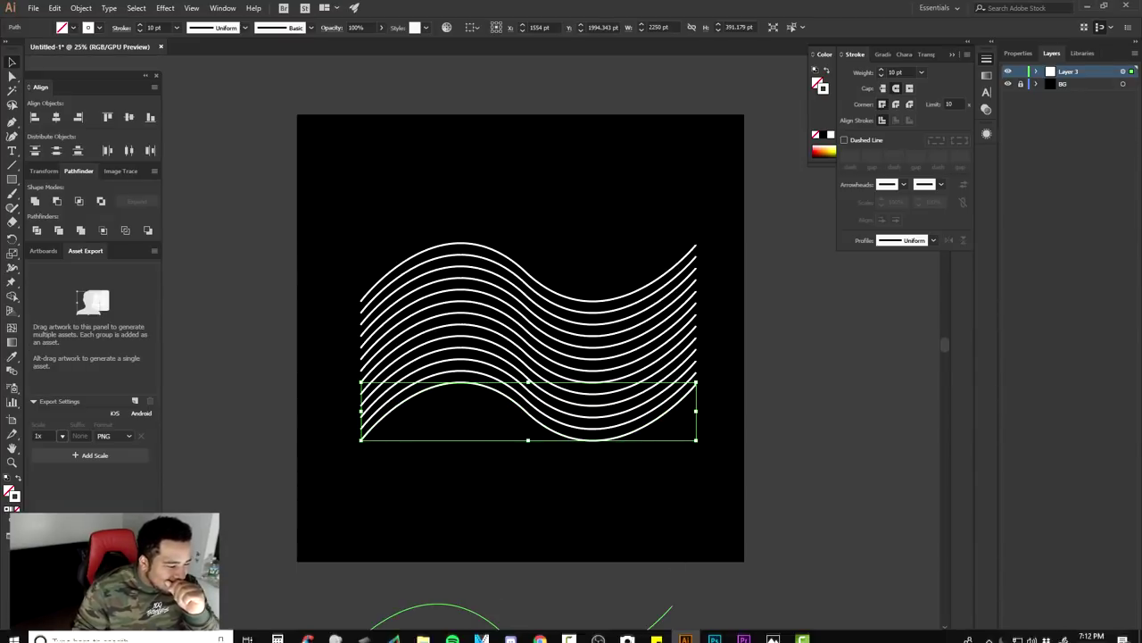
pyautogui.click(723, 631)
pyautogui.hotkey('ctrl', 'v')
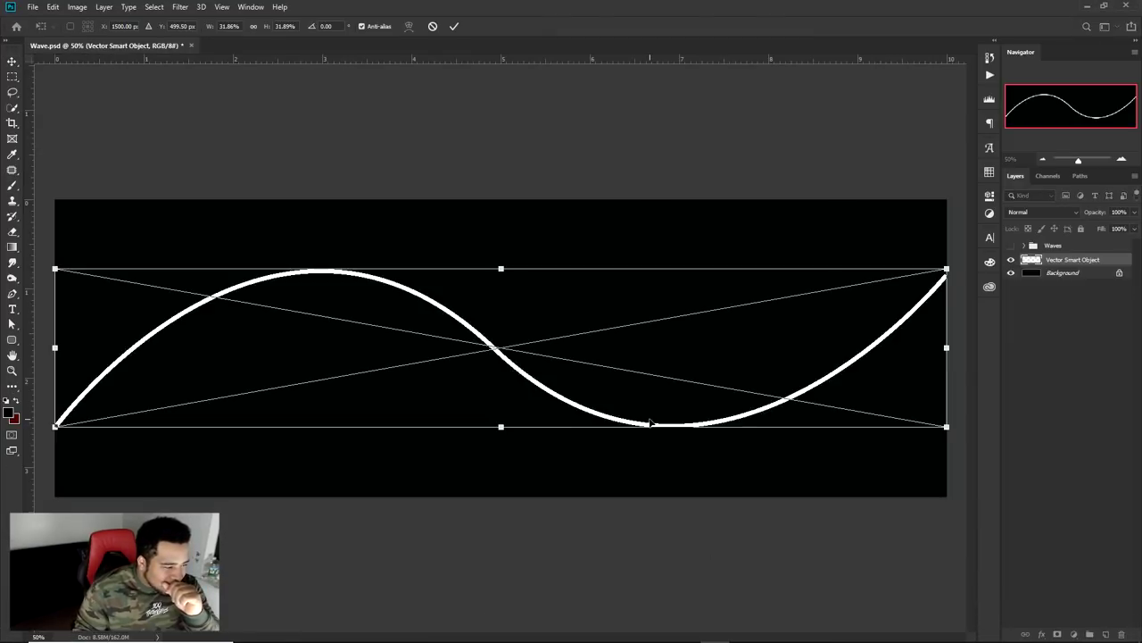
pyautogui.press('Return')
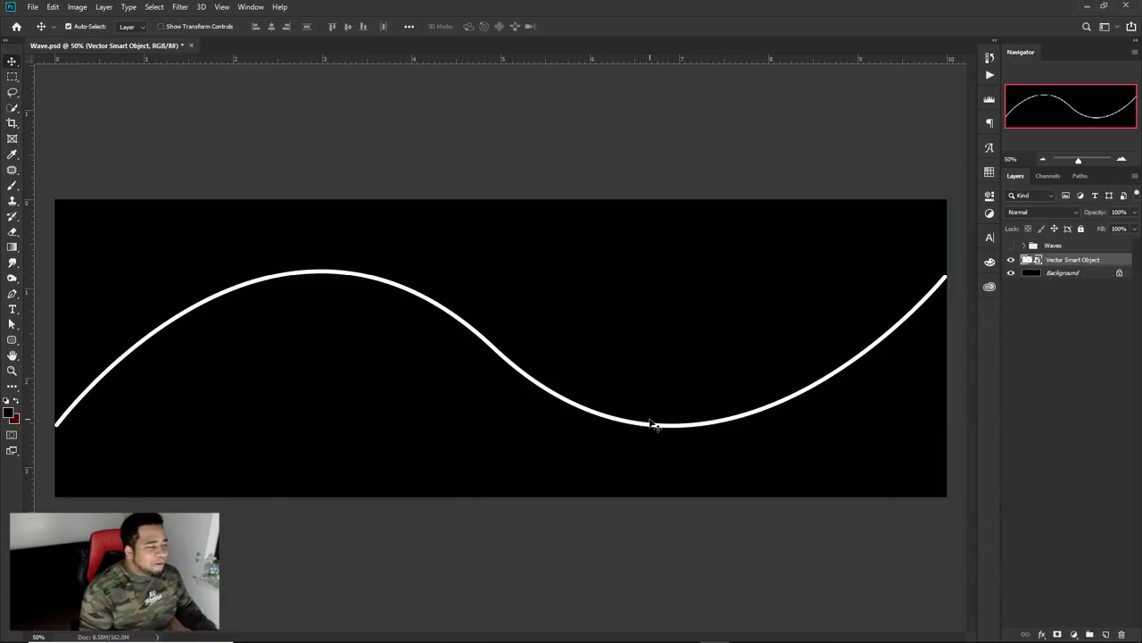
pyautogui.hotkey('ctrl', 'z')
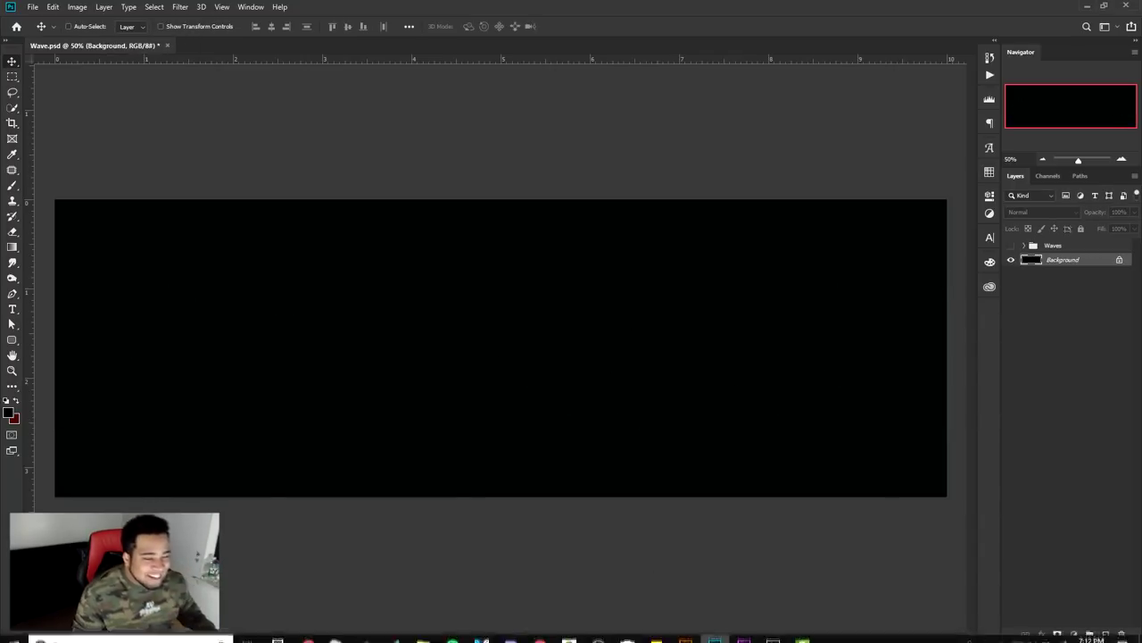
# Examine the orange-yellow gradient wave lines in the lower corner of the banner up close and at full view
pyautogui.moveTo(676, 635)
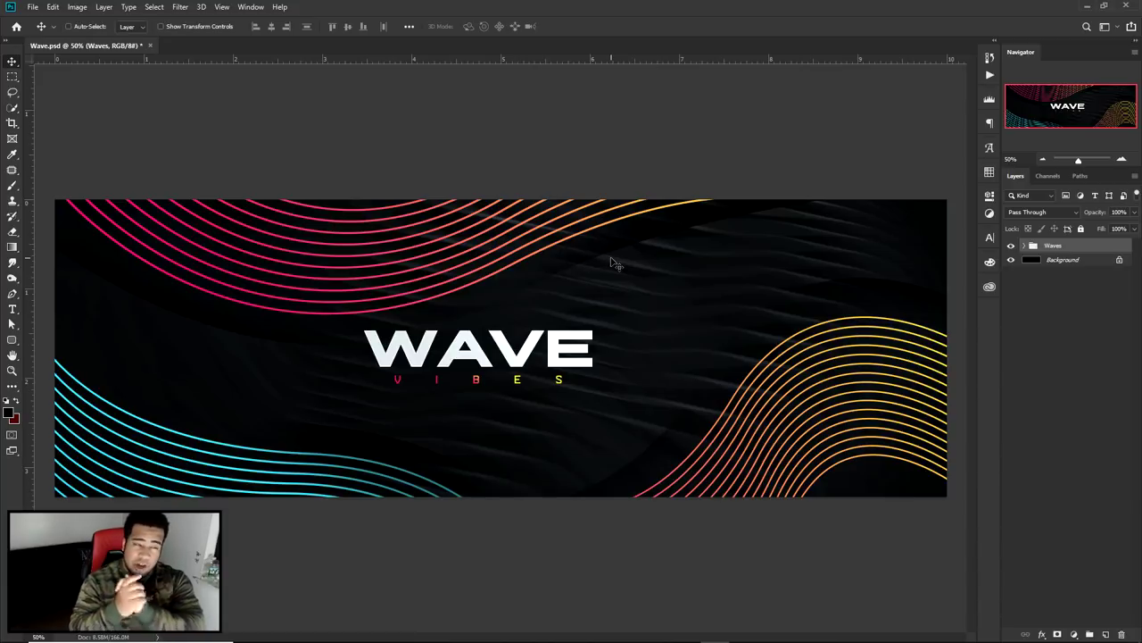
pyautogui.scroll(2, 797, 422)
pyautogui.moveTo(864, 424); pyautogui.dragTo(615, 388)
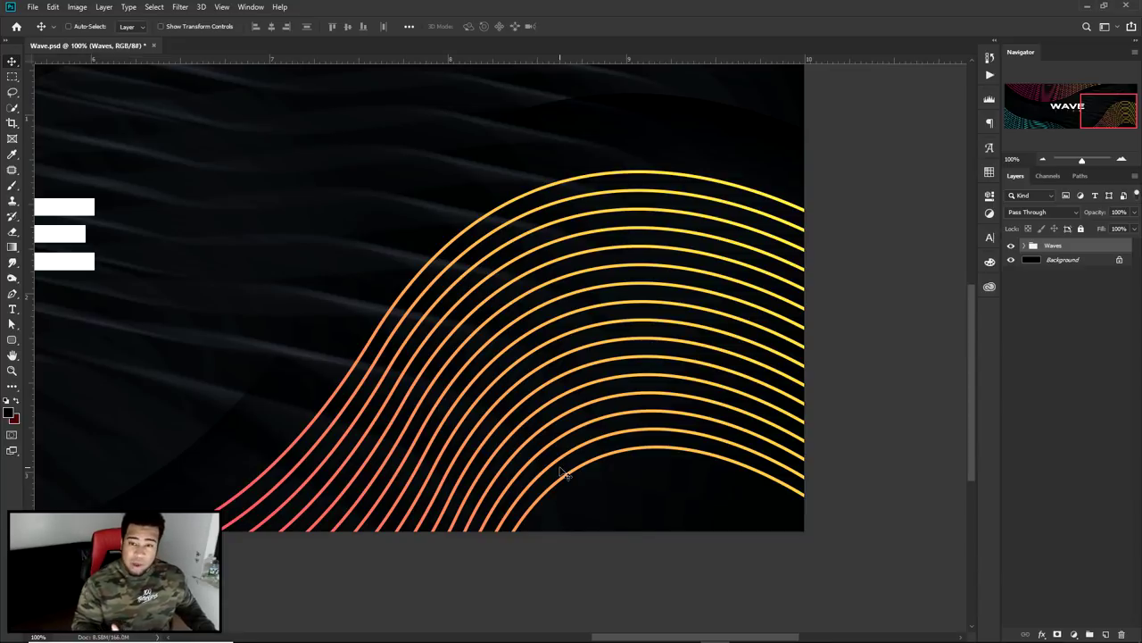
pyautogui.scroll(-3, 562, 468)
pyautogui.scroll(1, 462, 416)
pyautogui.scroll(-1, 464, 417)
pyautogui.scroll(1, 464, 417)
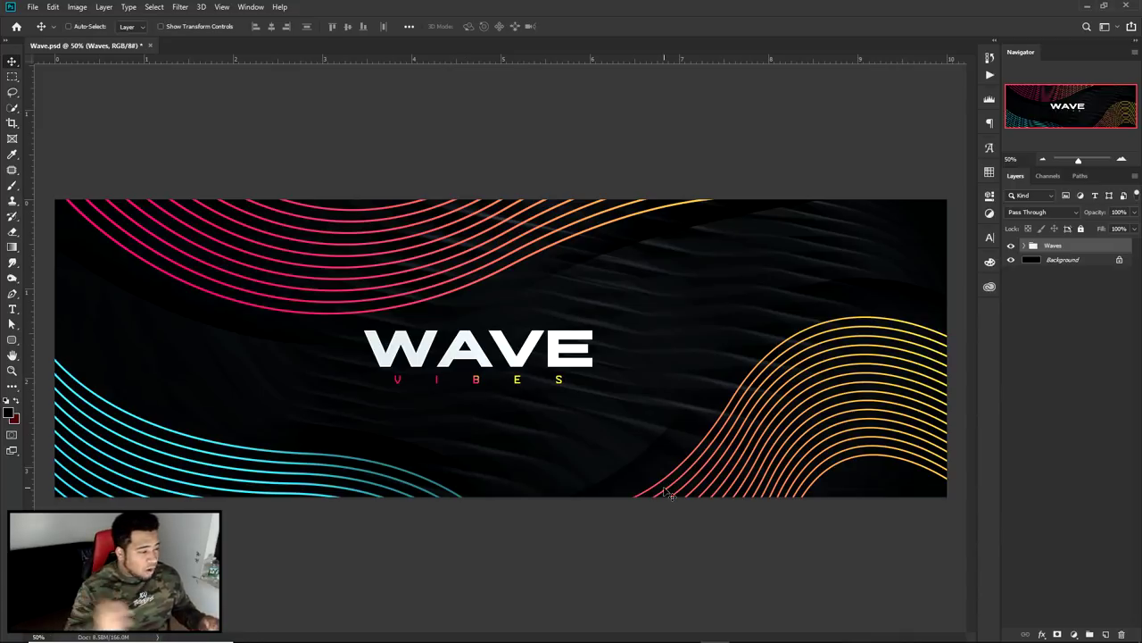
# Switch to Illustrator and review the size settings for a new document without creating one
pyautogui.click(685, 638)
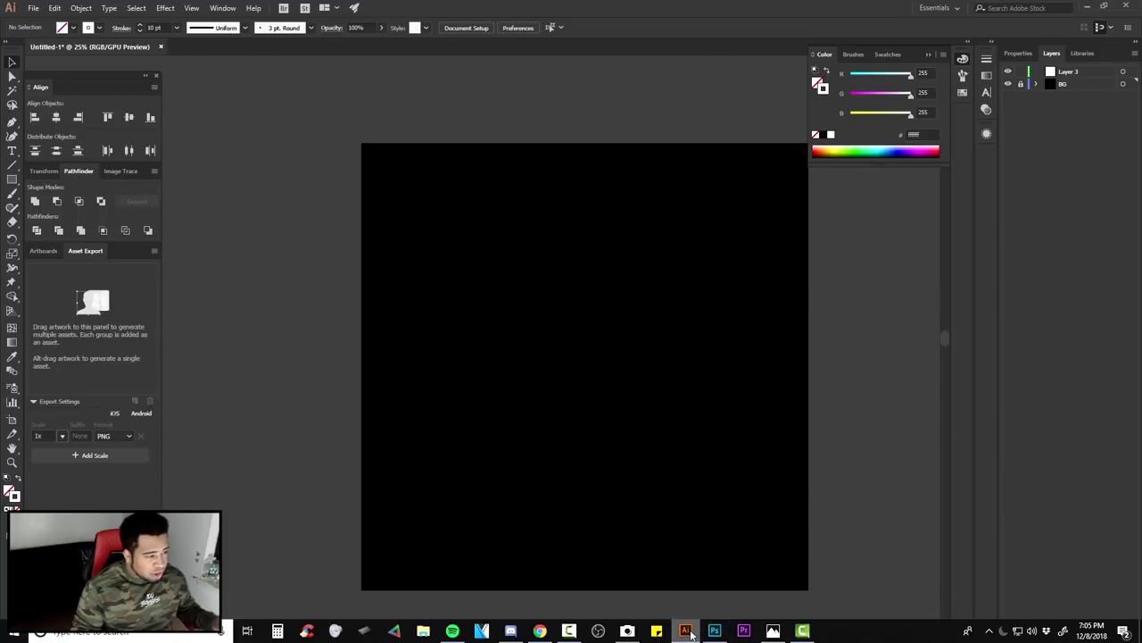
pyautogui.click(32, 9)
pyautogui.click(51, 21)
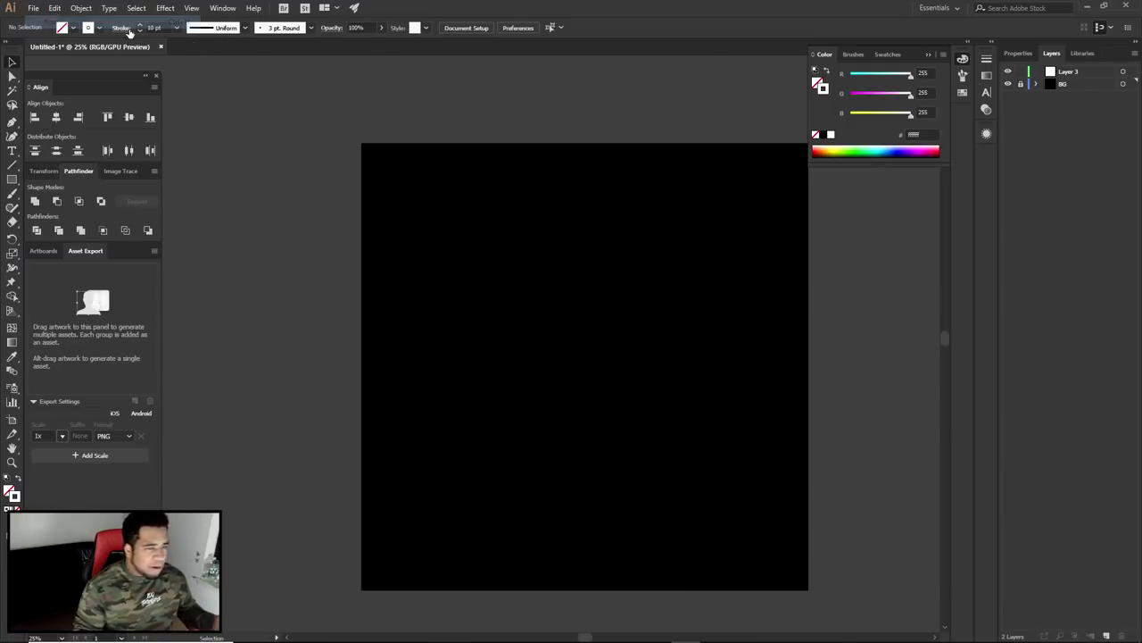
pyautogui.click(783, 324)
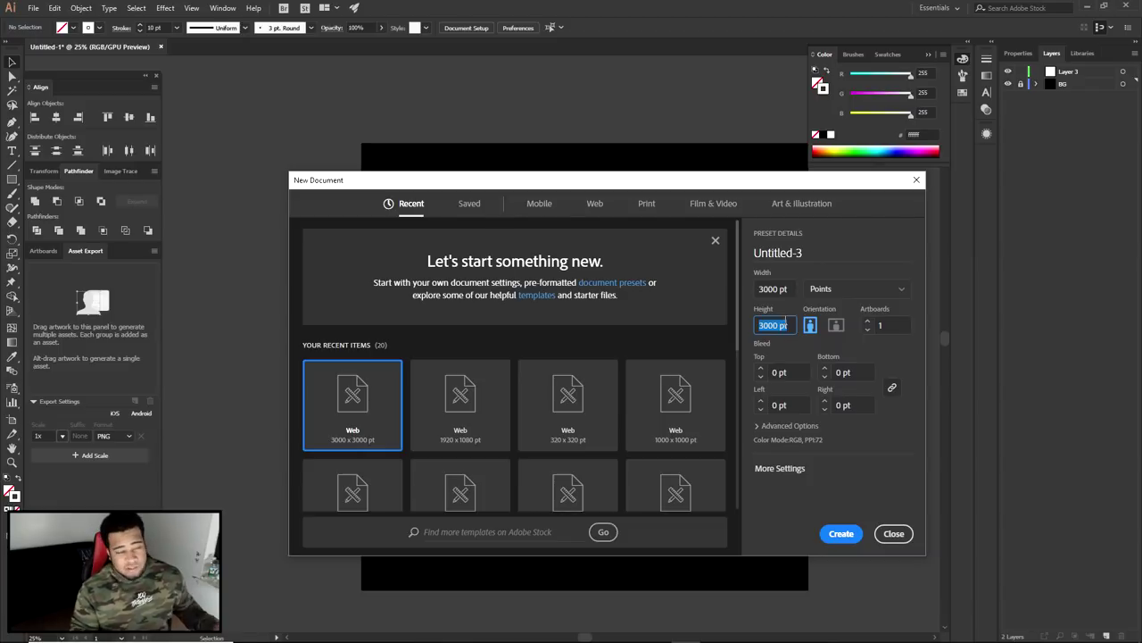
pyautogui.click(895, 534)
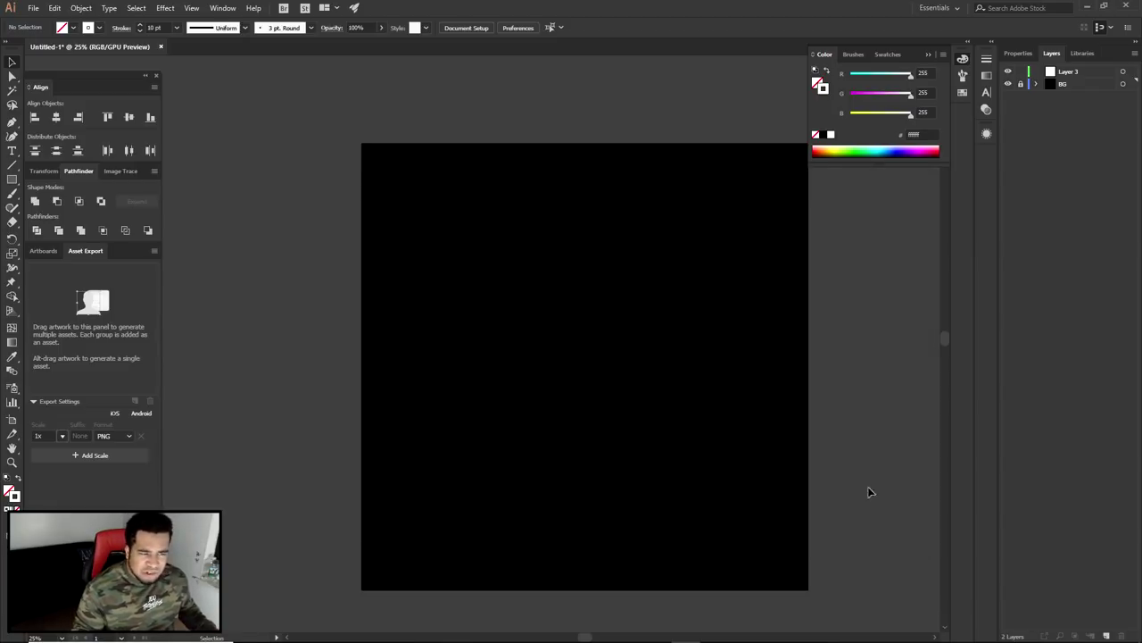
# Draw a horizontal line about 2060 pt long on a new layer and turn off its dashed stroke
pyautogui.hotkey('ctrl', '0')
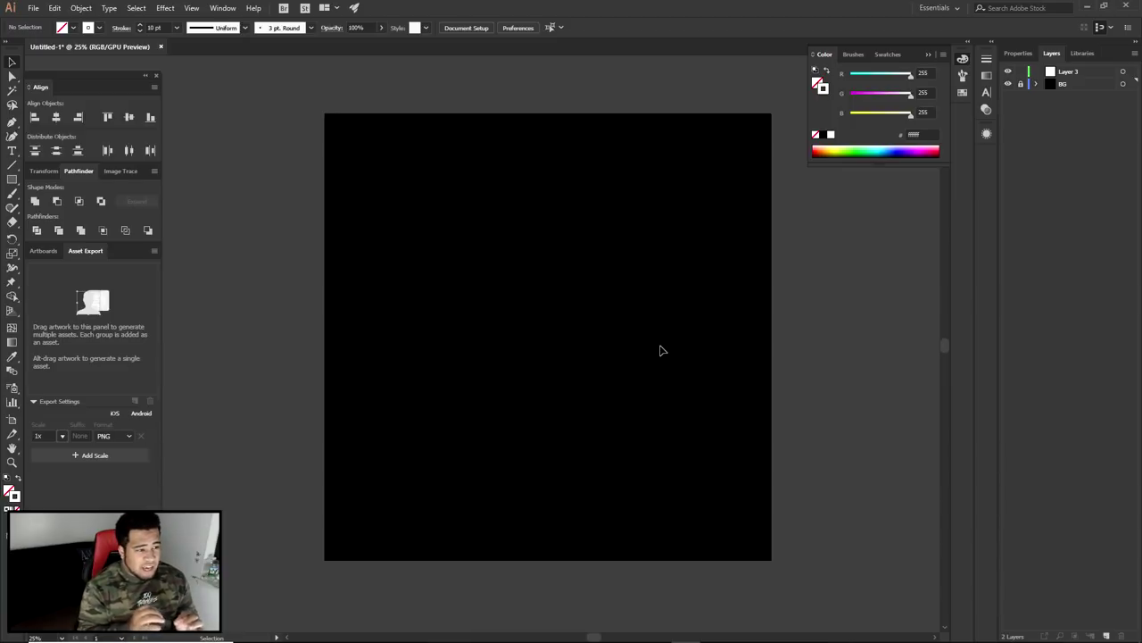
pyautogui.press('p')
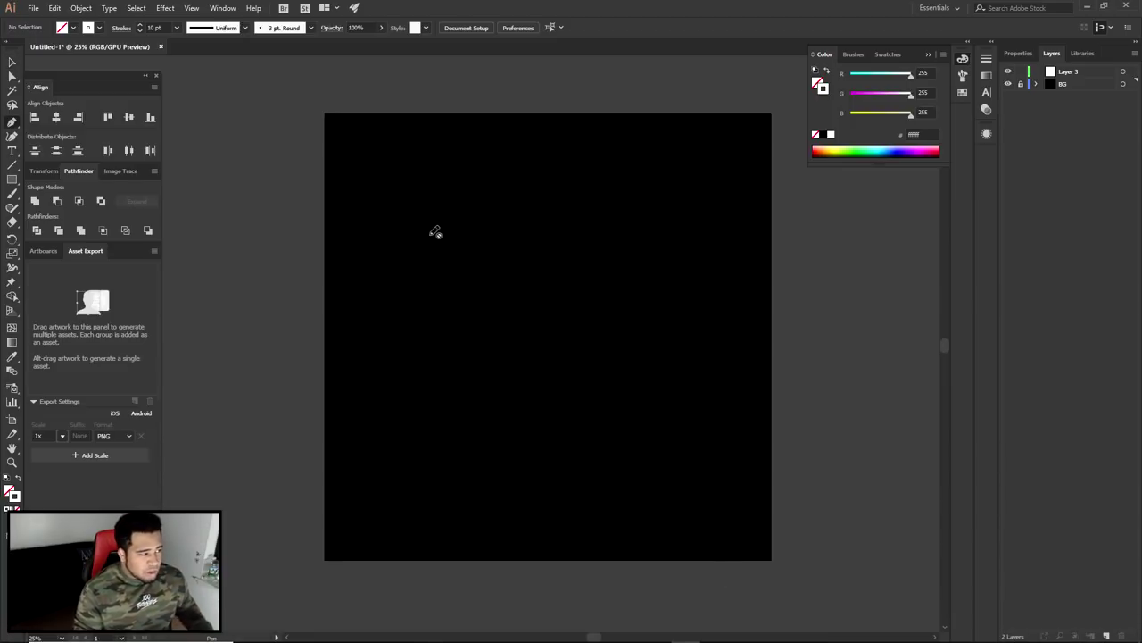
pyautogui.click(1106, 636)
pyautogui.click(381, 258)
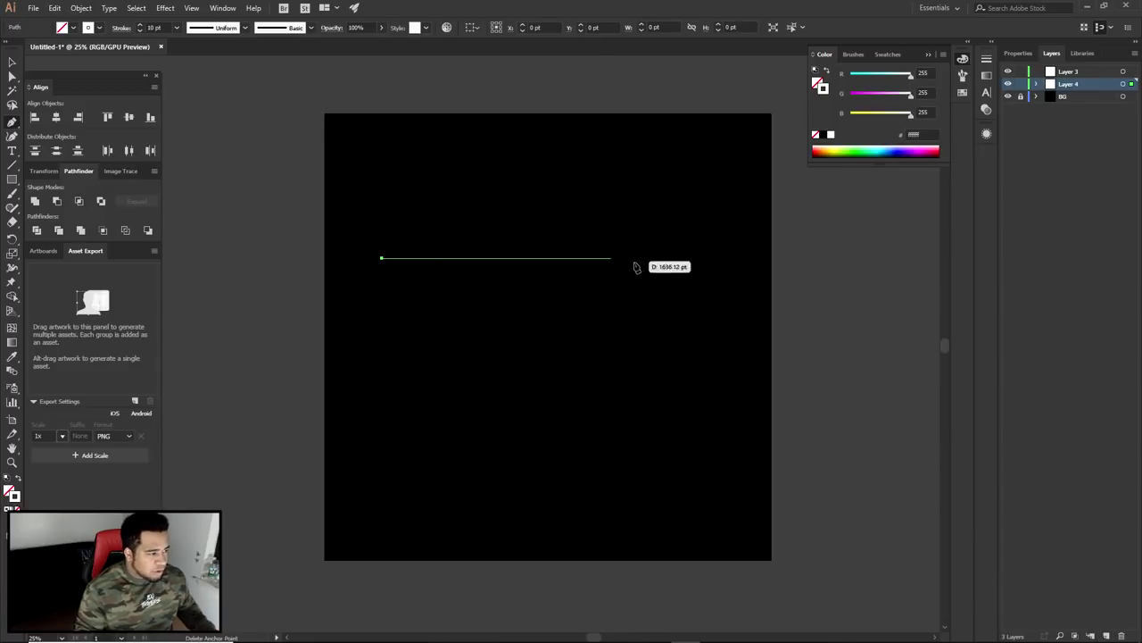
pyautogui.click(688, 258)
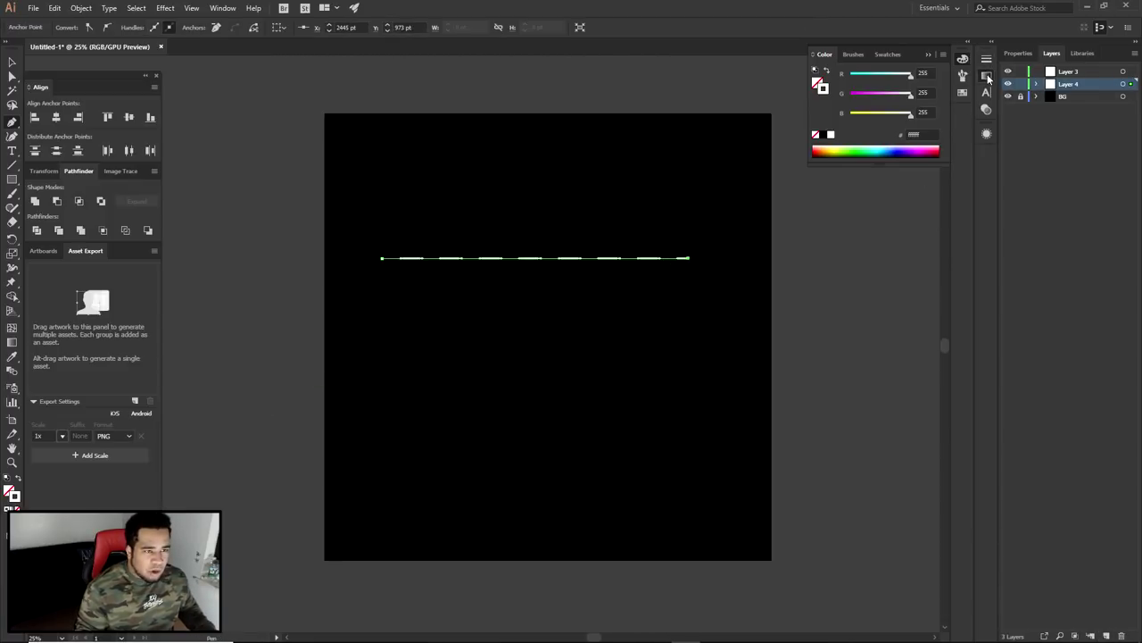
pyautogui.click(986, 59)
pyautogui.click(845, 140)
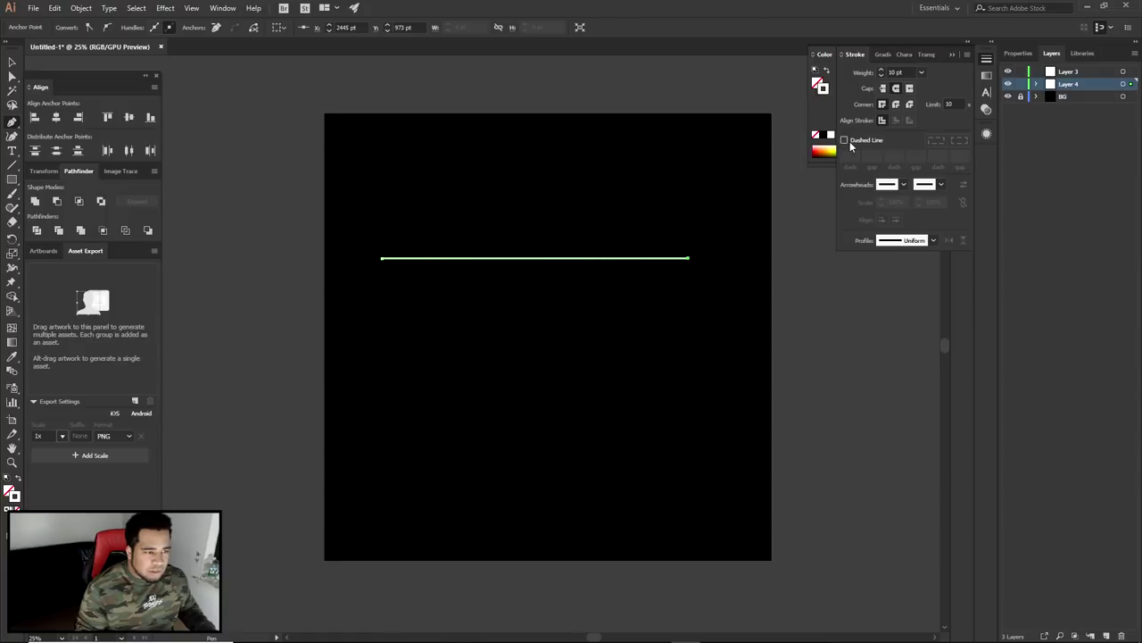
pyautogui.press('a')
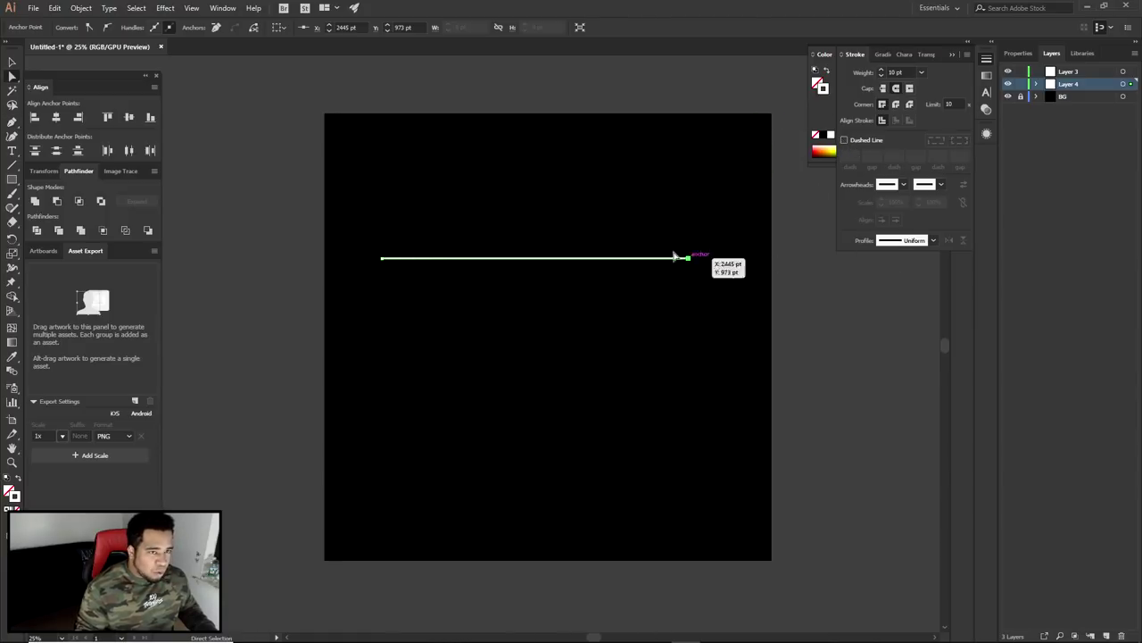
# Start a Transform effect on the horizontal line with 20 copies and the preview enabled
pyautogui.click(555, 234)
pyautogui.scroll(1, 549, 234)
pyautogui.moveTo(475, 270); pyautogui.dragTo(430, 247)
pyautogui.moveTo(250, 210); pyautogui.dragTo(763, 309)
pyautogui.click(165, 8)
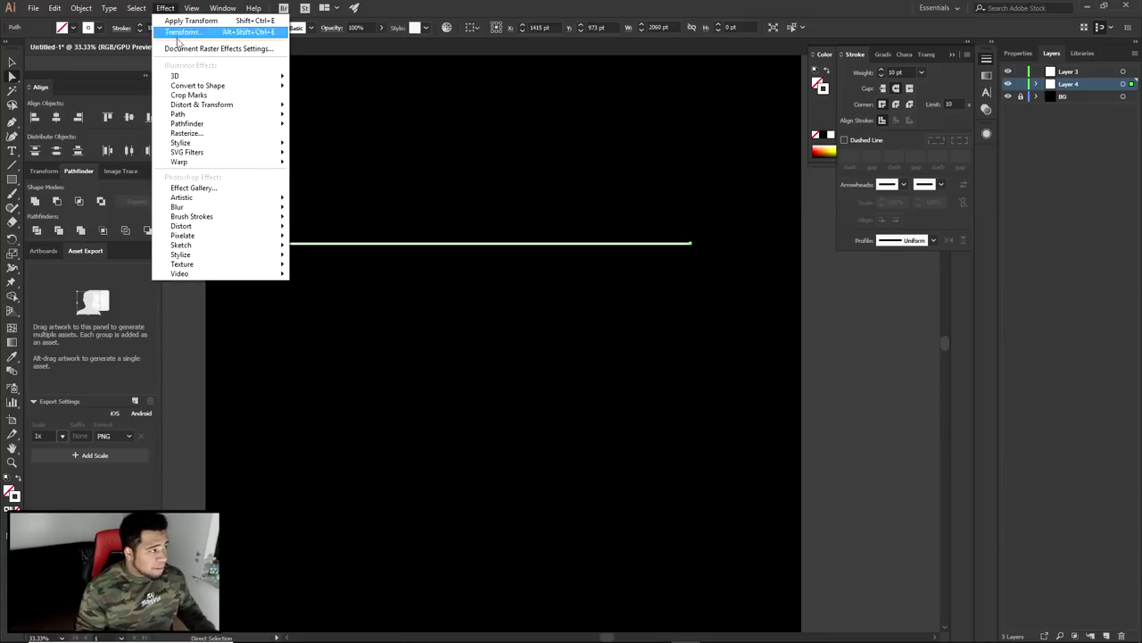
pyautogui.moveTo(191, 105)
pyautogui.click(323, 146)
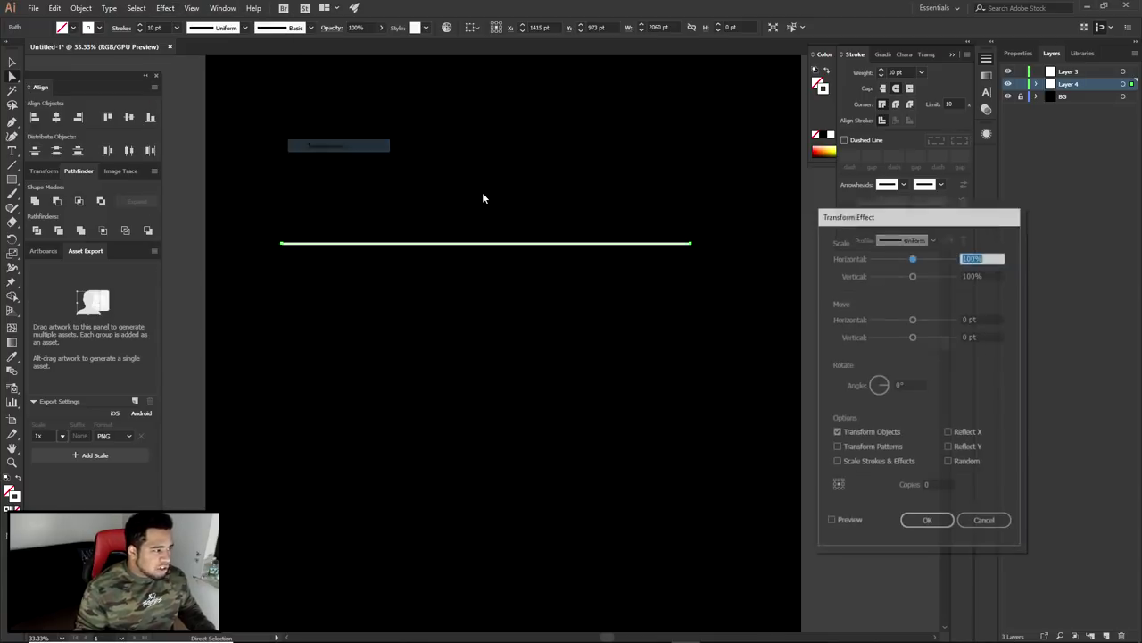
pyautogui.doubleClick(928, 487)
pyautogui.write('20')
pyautogui.click(840, 523)
# Scale the copies 82% horizontally and 105% vertically, move them -3 pt horizontally and 79 pt vertically, and apply the effect
pyautogui.moveTo(927, 318); pyautogui.dragTo(948, 338)
pyautogui.moveTo(917, 274)
pyautogui.mouseDown()
pyautogui.moveTo(934, 275)
pyautogui.moveTo(928, 257)
pyautogui.moveTo(907, 261)
pyautogui.moveTo(915, 279)
pyautogui.mouseUp()
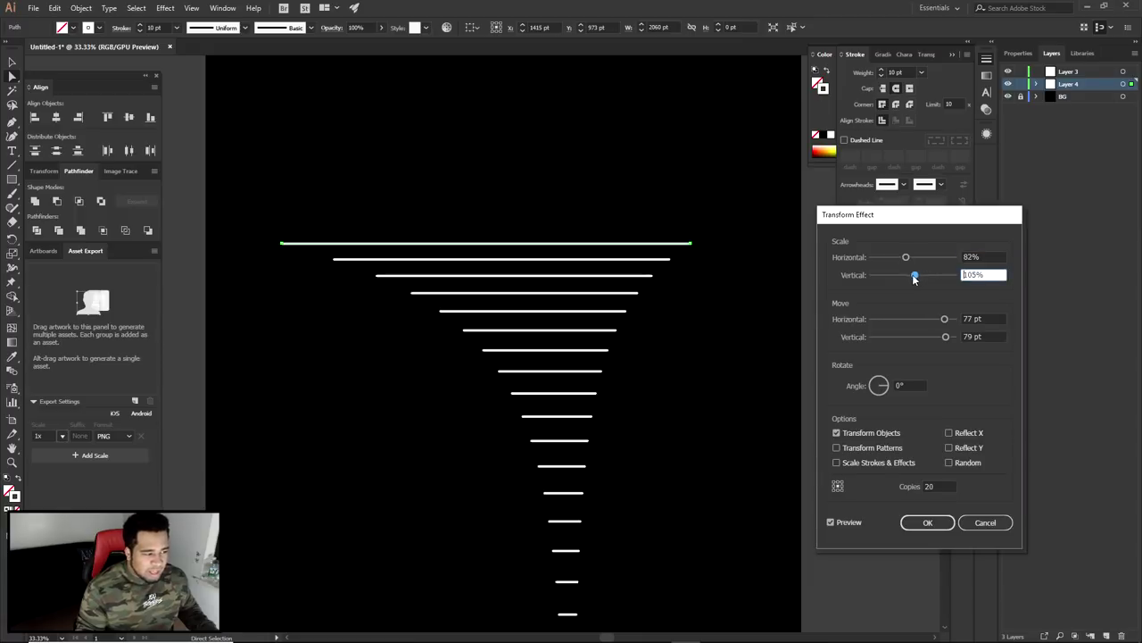
pyautogui.moveTo(944, 319); pyautogui.dragTo(912, 318)
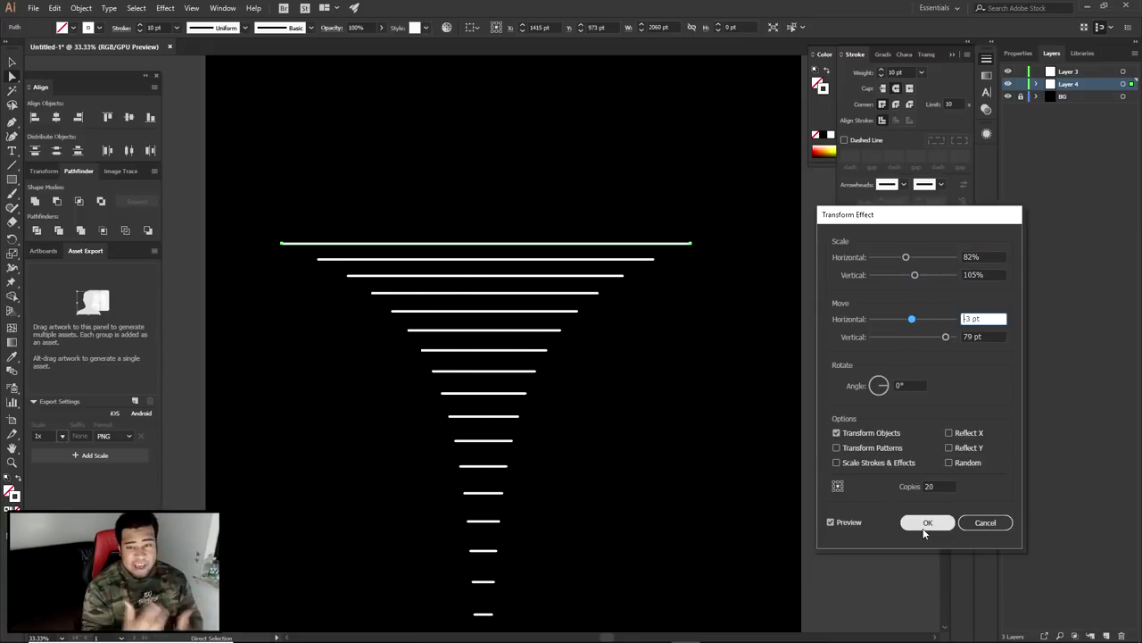
pyautogui.click(925, 524)
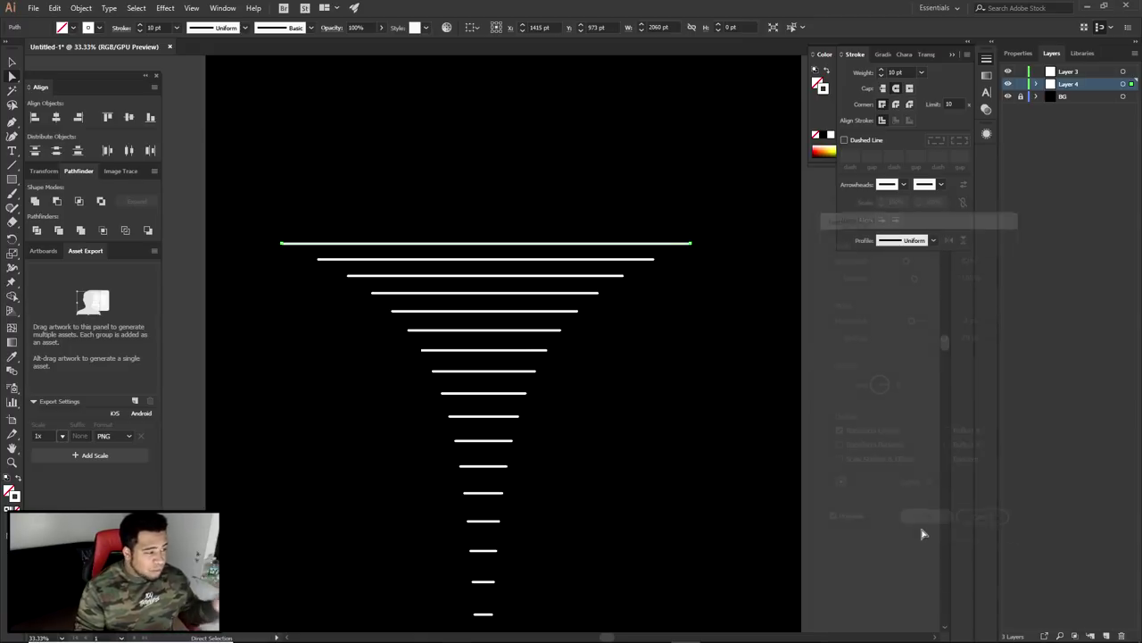
# Try an Arc Upper warp with a -79% horizontal bend on the repeated lines and cancel it
pyautogui.click(166, 8)
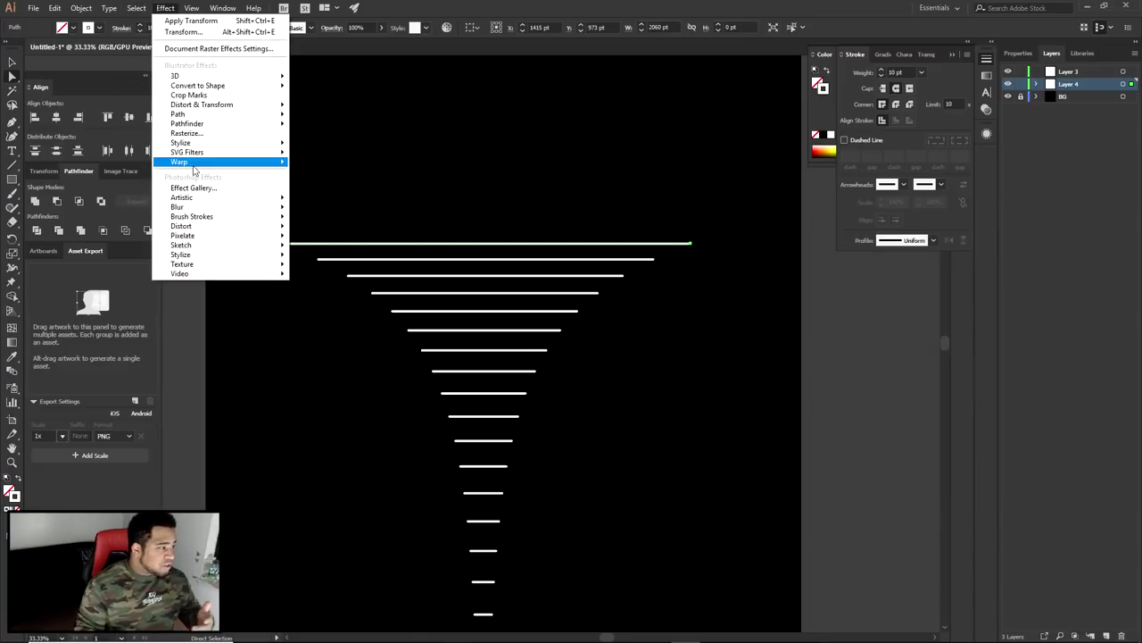
pyautogui.moveTo(193, 162)
pyautogui.click(323, 203)
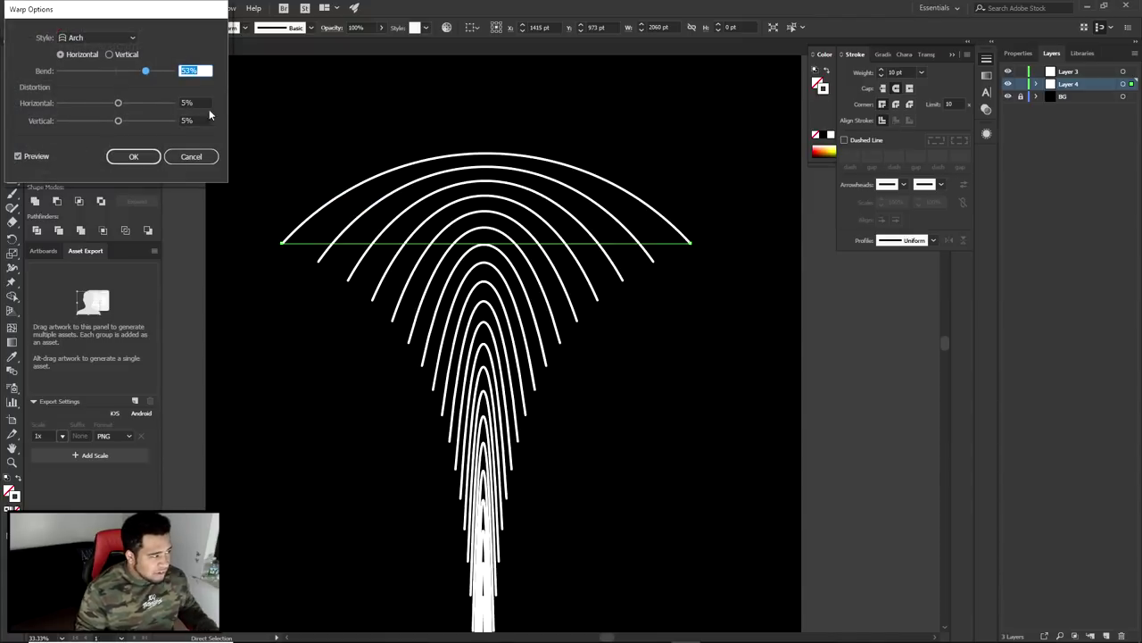
pyautogui.click(115, 41)
pyautogui.click(103, 79)
pyautogui.click(105, 73)
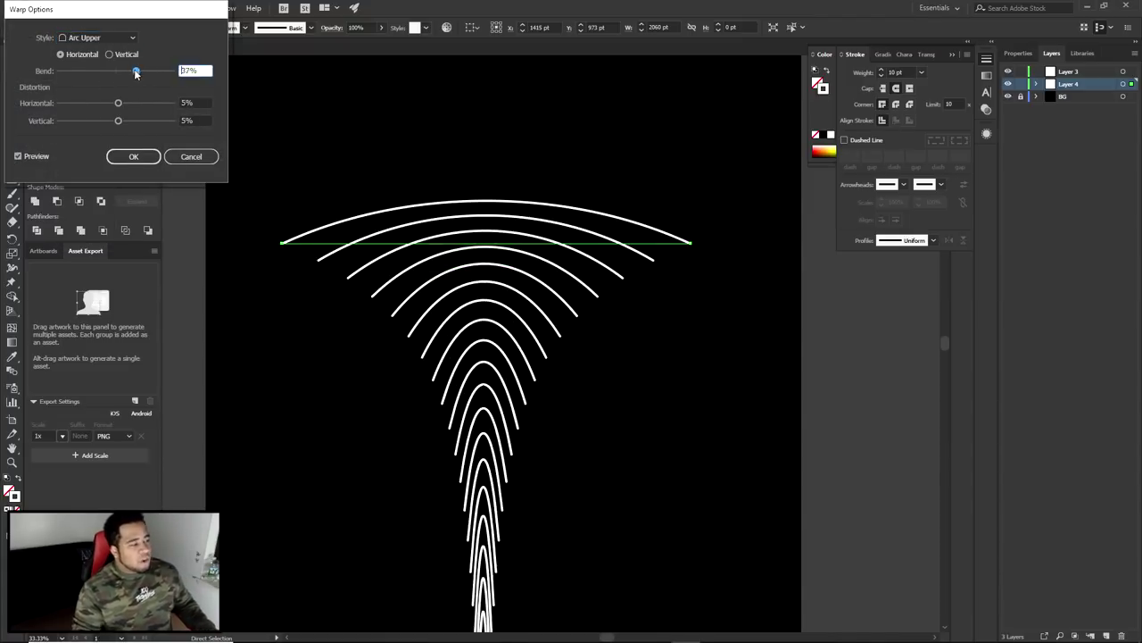
pyautogui.moveTo(104, 72); pyautogui.dragTo(72, 71)
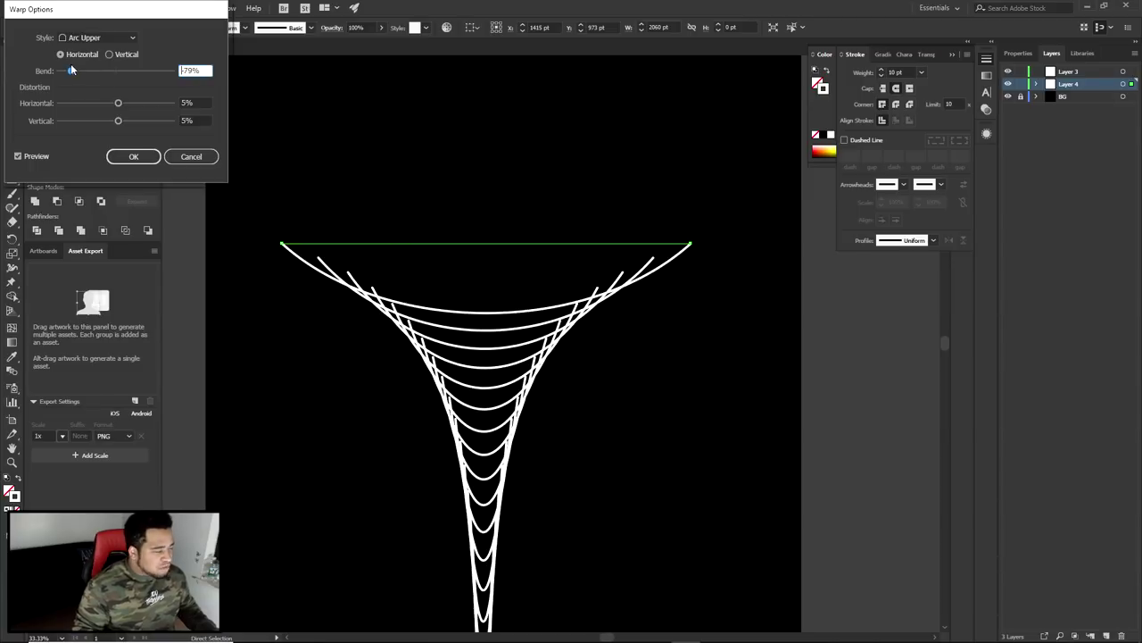
pyautogui.click(192, 156)
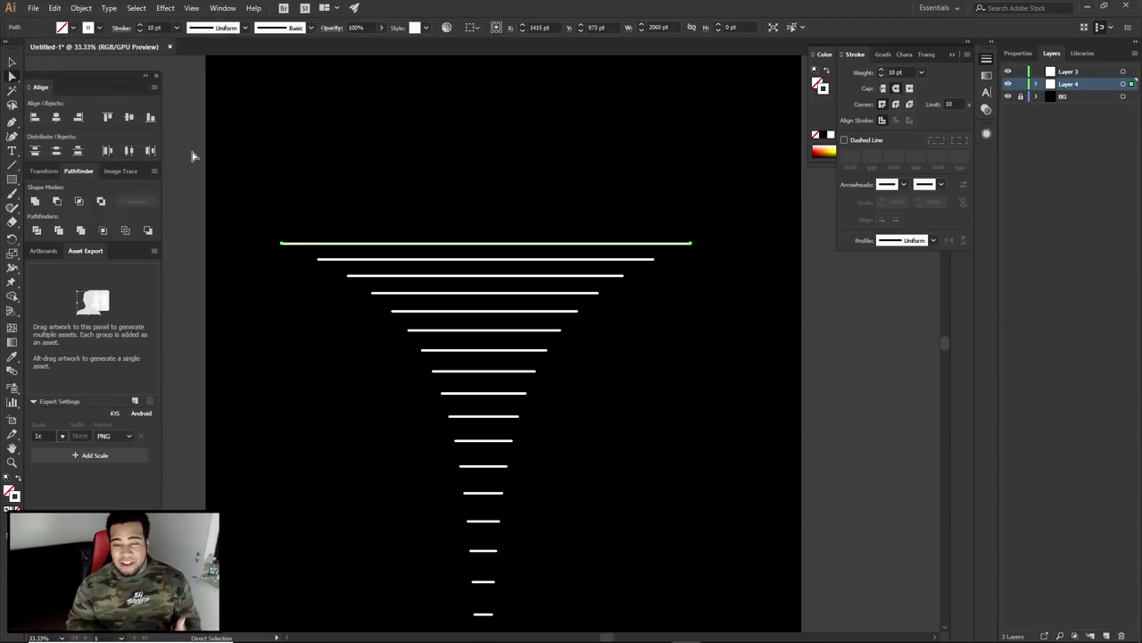
# Undo the Transform effect and delete the horizontal line together with its Layer 4
pyautogui.click(735, 152)
pyautogui.hotkey('ctrl', 'z')
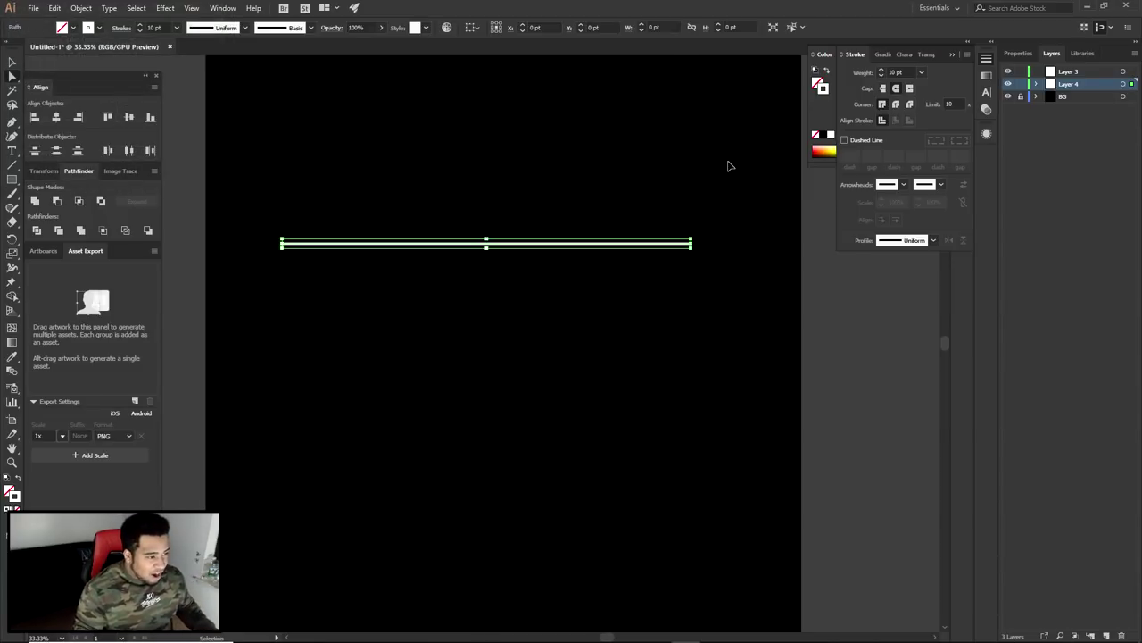
pyautogui.press('Delete')
pyautogui.moveTo(1071, 89); pyautogui.dragTo(1121, 635)
# Make Layer 3 the active layer and choose the Pen tool for drawing on it
pyautogui.click(1087, 71)
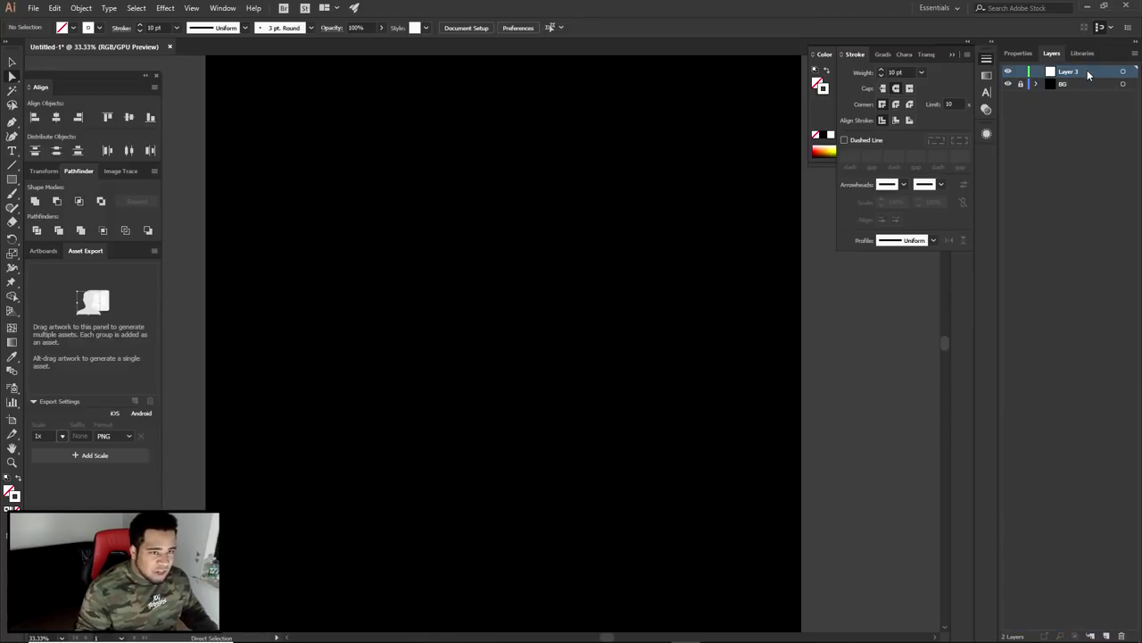
pyautogui.press('Return')
pyautogui.press('p')
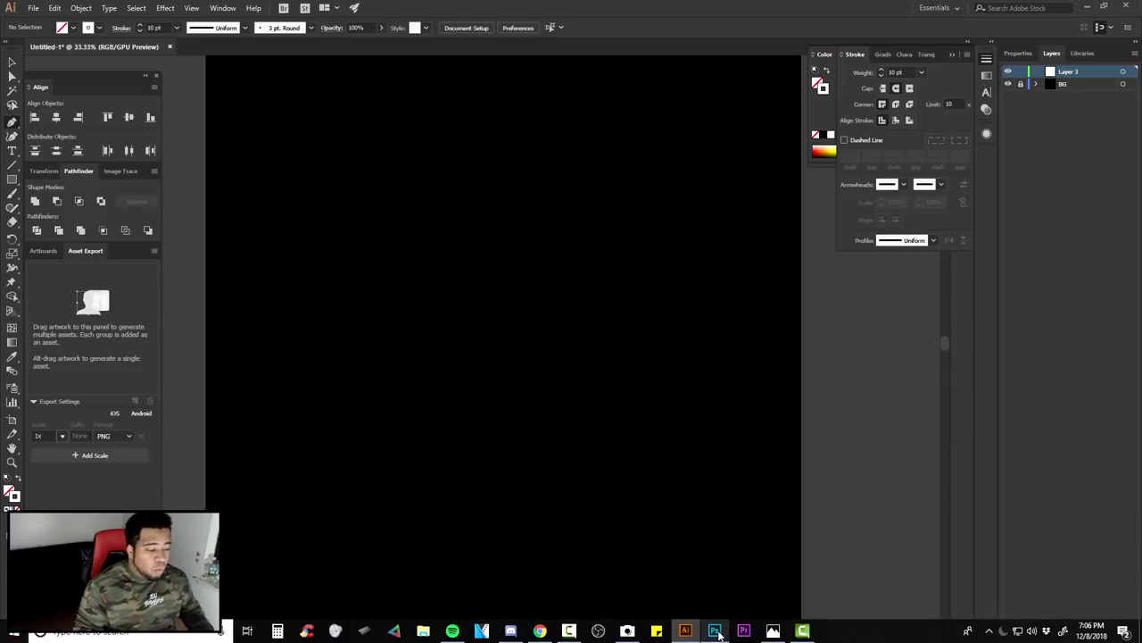
# Check the wave banner in Photoshop, return to Illustrator and try placing a Pen anchor point on the artboard
pyautogui.click(719, 633)
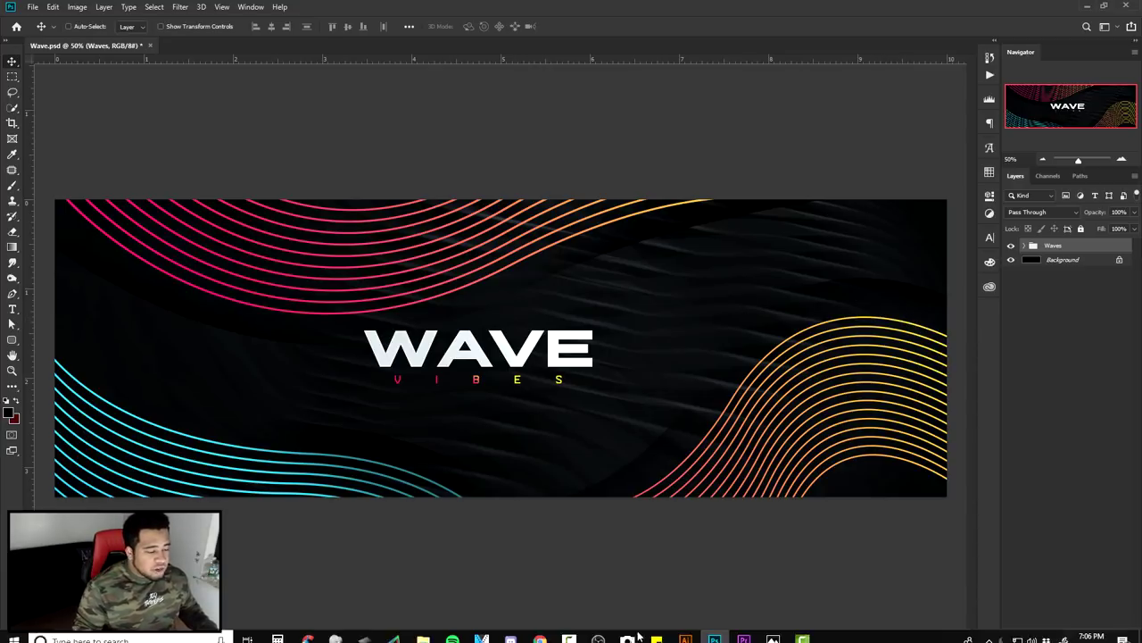
pyautogui.click(692, 631)
pyautogui.click(554, 337)
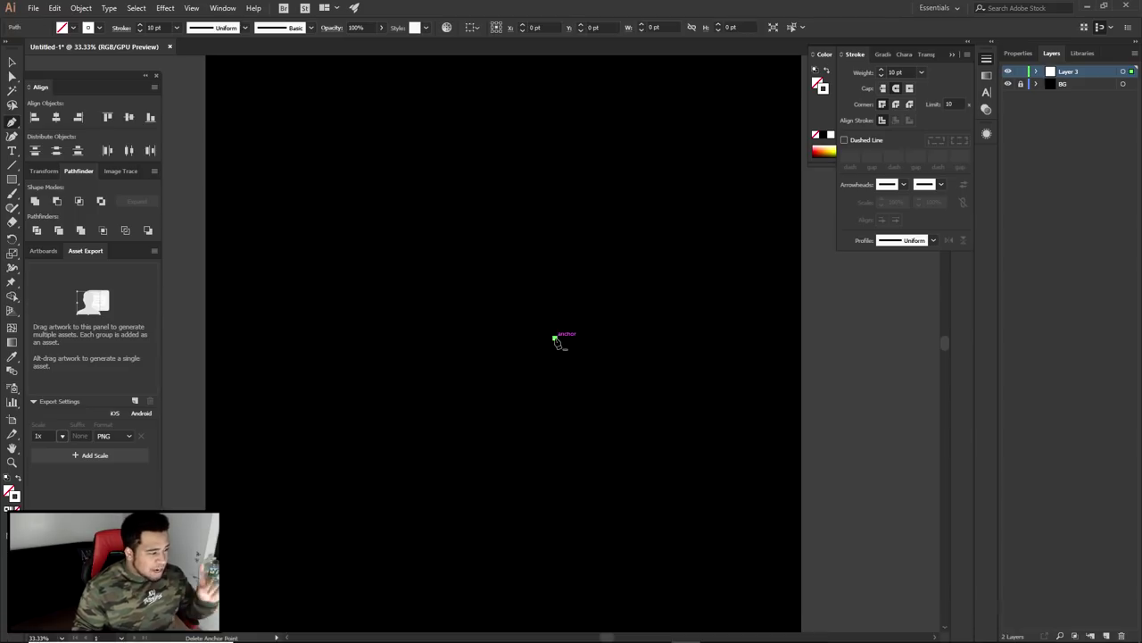
pyautogui.keyDown('ctrl'); pyautogui.click(605, 301); pyautogui.keyUp('ctrl')
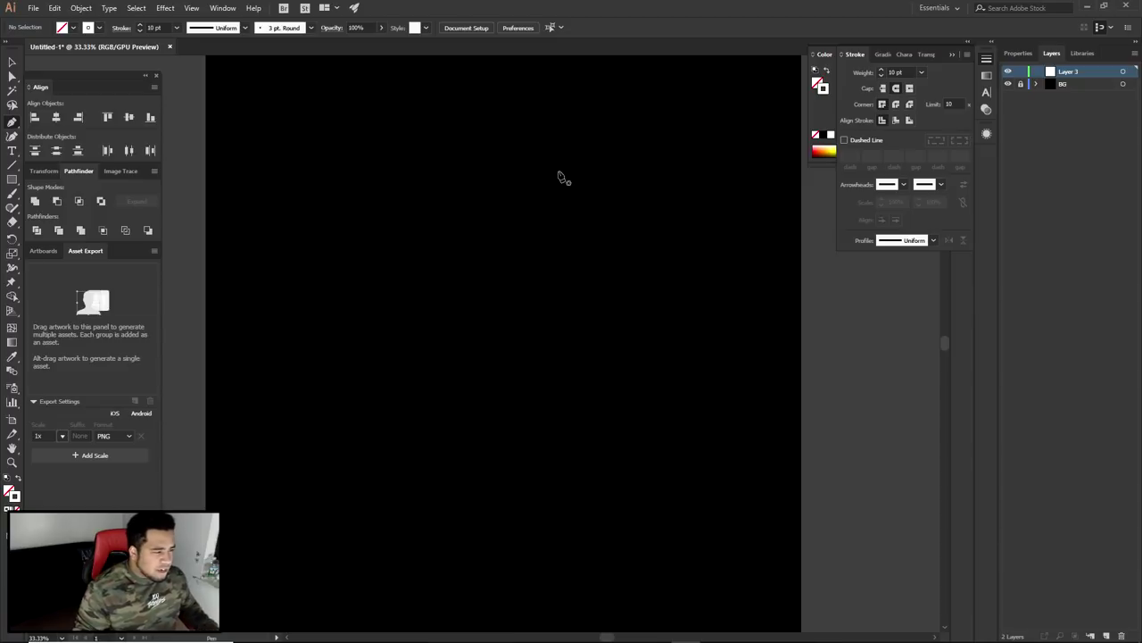
# Draw an S-shaped wave path about 2250 pt wide and 391 pt high with the Pen tool, and move it to the artboard's lower part
pyautogui.moveTo(456, 256); pyautogui.dragTo(474, 276)
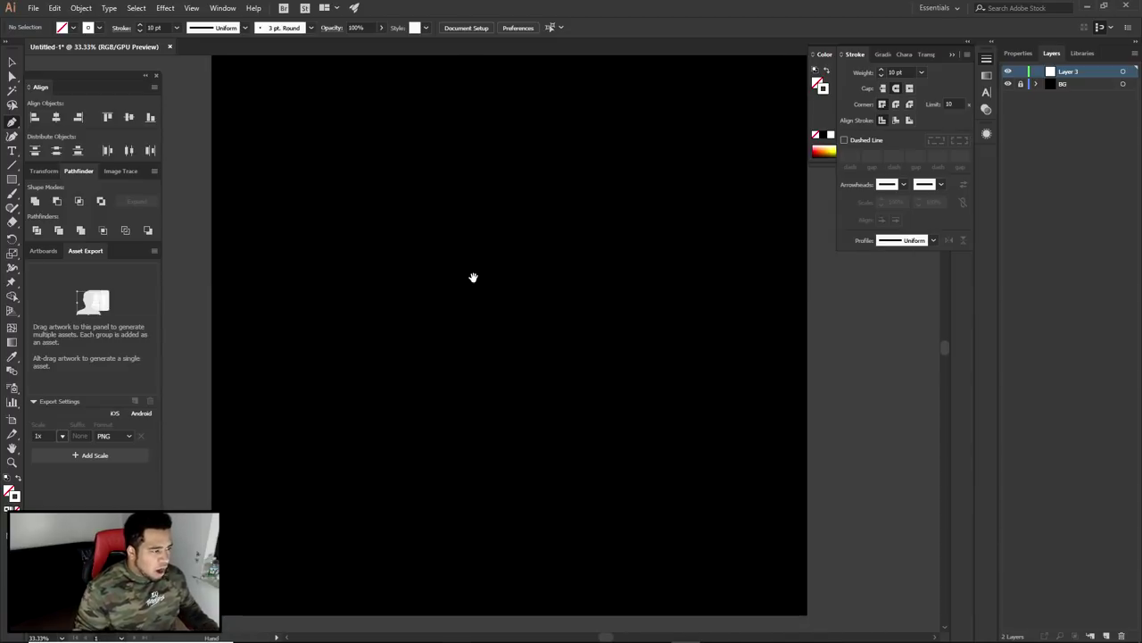
pyautogui.click(265, 274)
pyautogui.moveTo(483, 235); pyautogui.dragTo(596, 341)
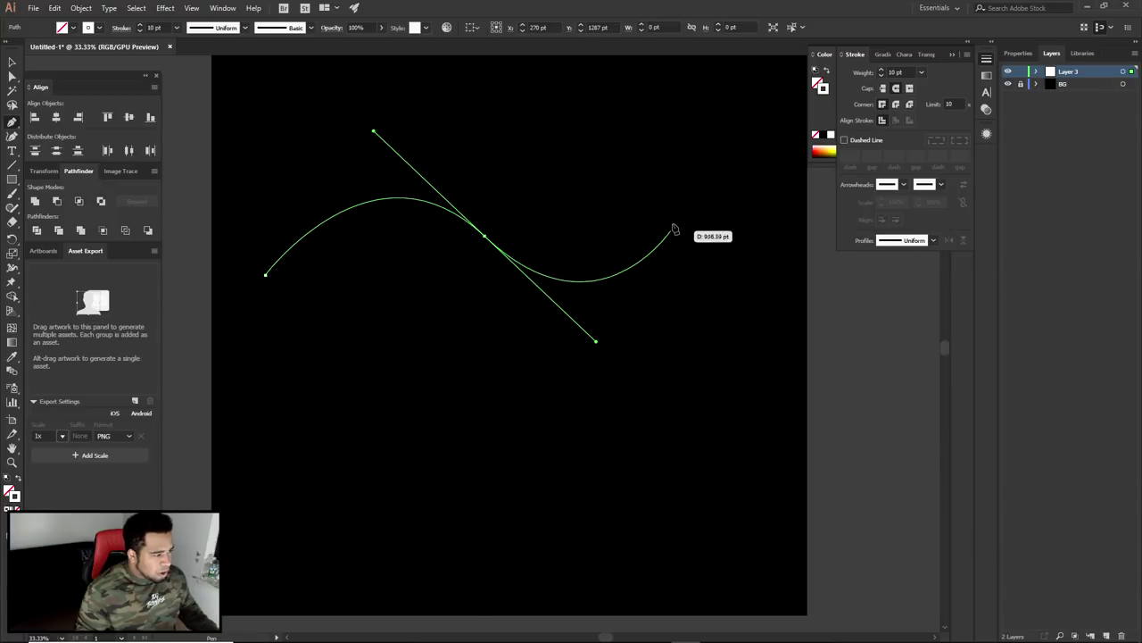
pyautogui.click(712, 201)
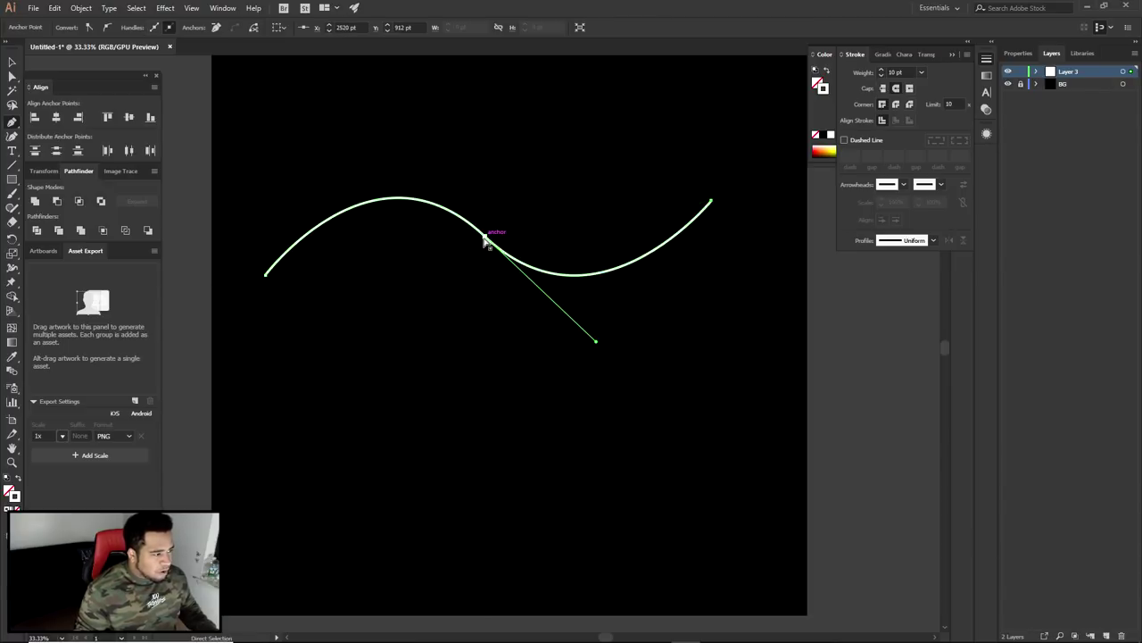
pyautogui.moveTo(490, 243); pyautogui.dragTo(503, 501)
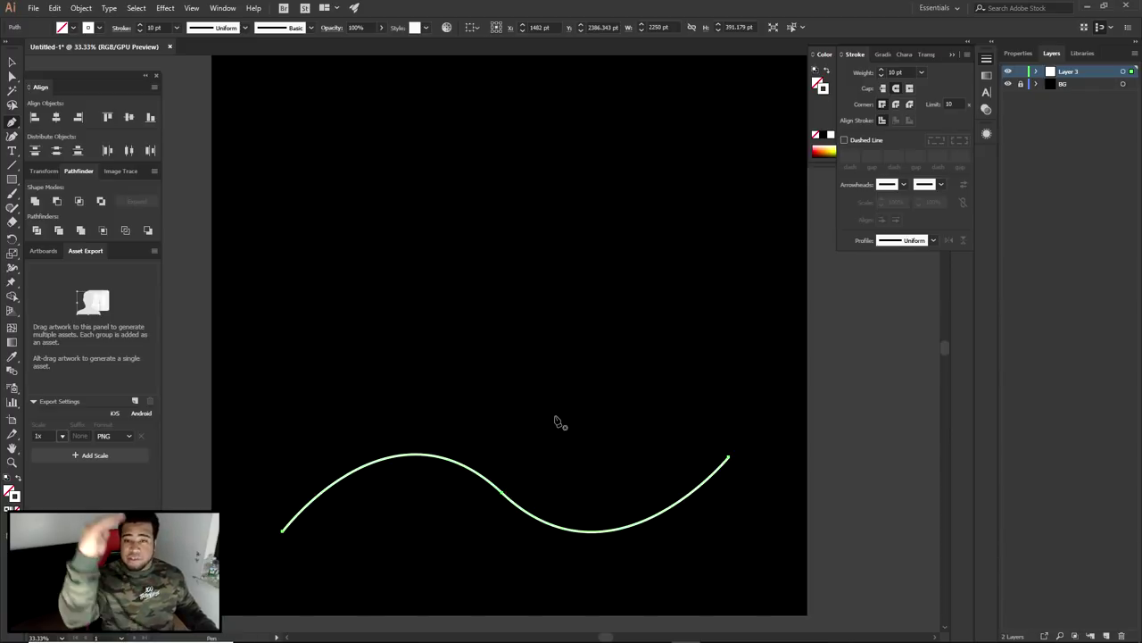
pyautogui.press('a')
pyautogui.click(556, 418)
pyautogui.scroll(-1, 557, 417)
pyautogui.moveTo(563, 406); pyautogui.dragTo(563, 415)
pyautogui.scroll(-1, 563, 415)
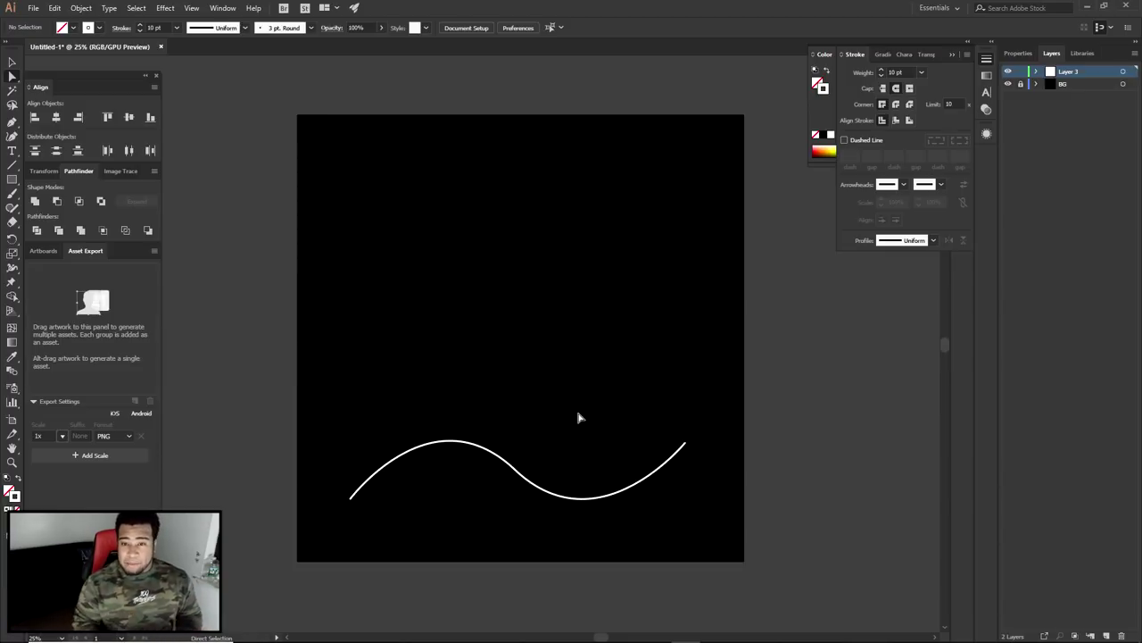
# Target Layer 3 with the wave path and start a previewed Transform effect with 20 copies
pyautogui.moveTo(273, 332); pyautogui.dragTo(806, 577)
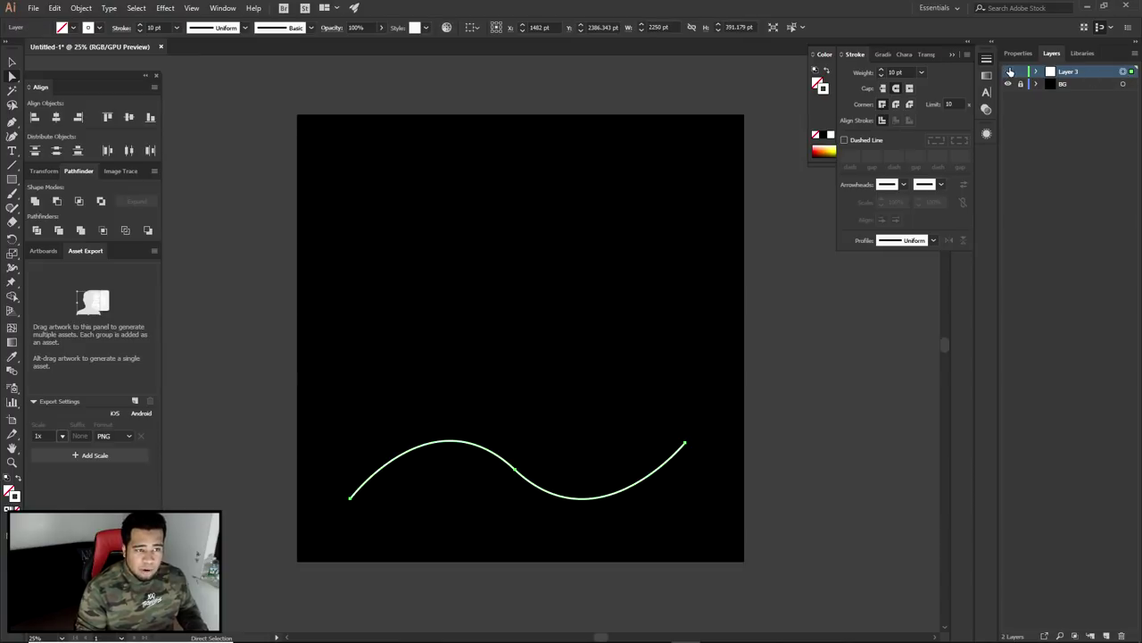
pyautogui.hotkey('ctrl', 'shift', 'a')
pyautogui.click(1123, 71)
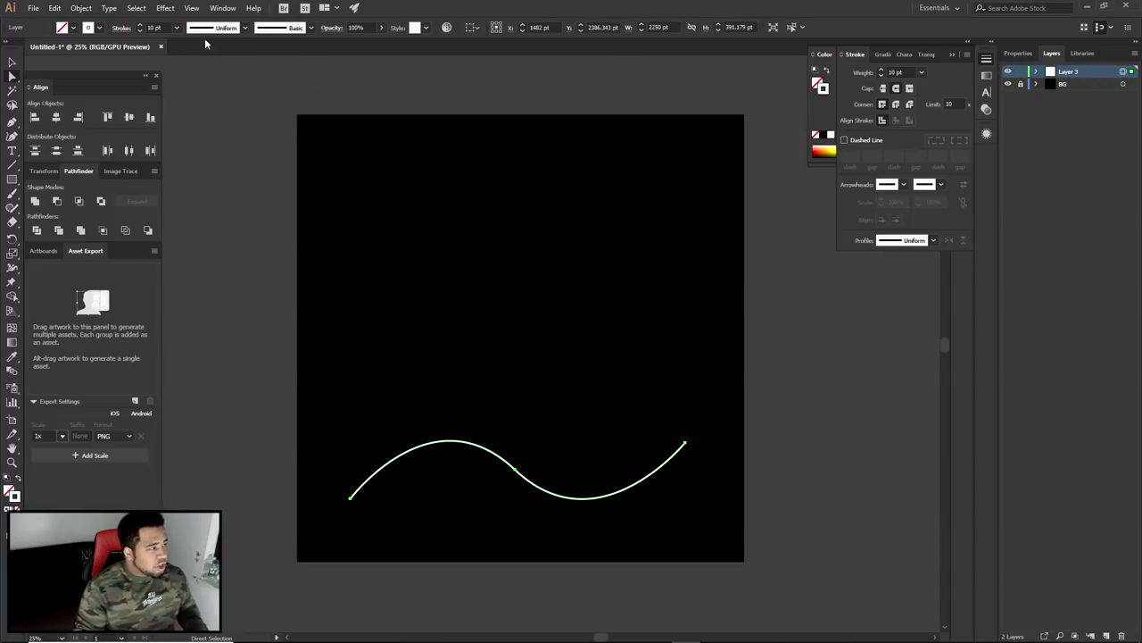
pyautogui.click(167, 8)
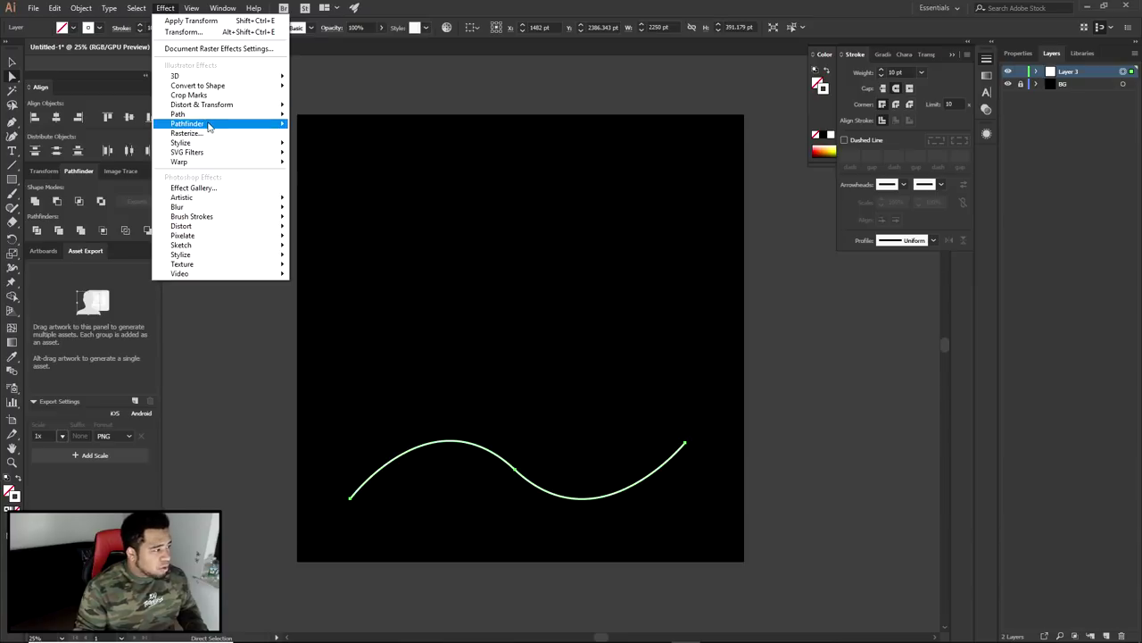
pyautogui.moveTo(207, 105)
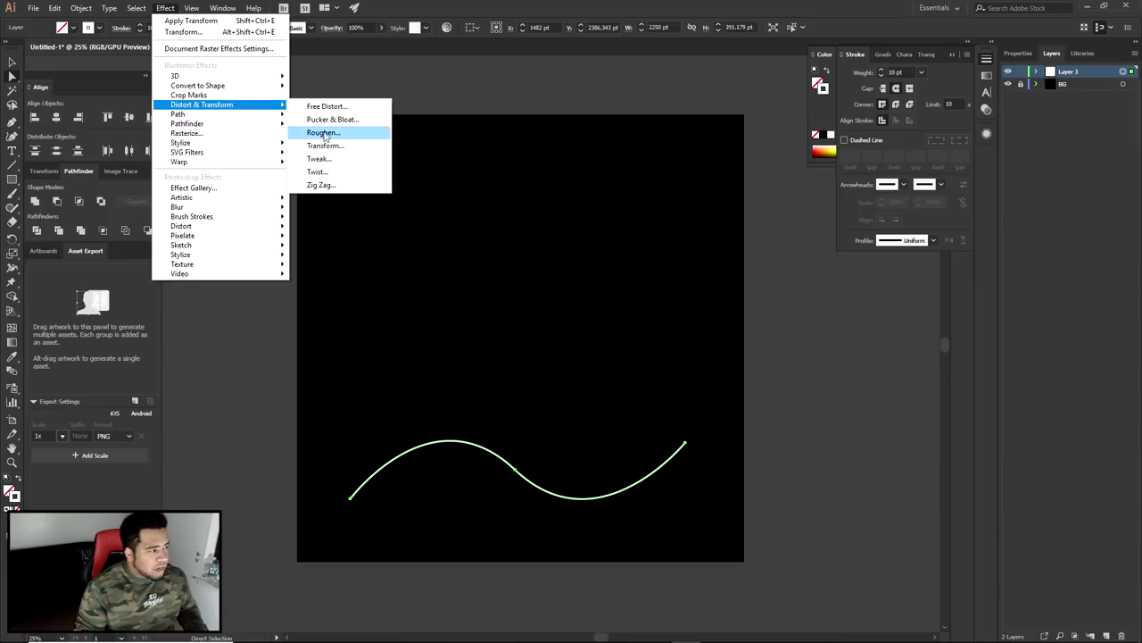
pyautogui.click(315, 147)
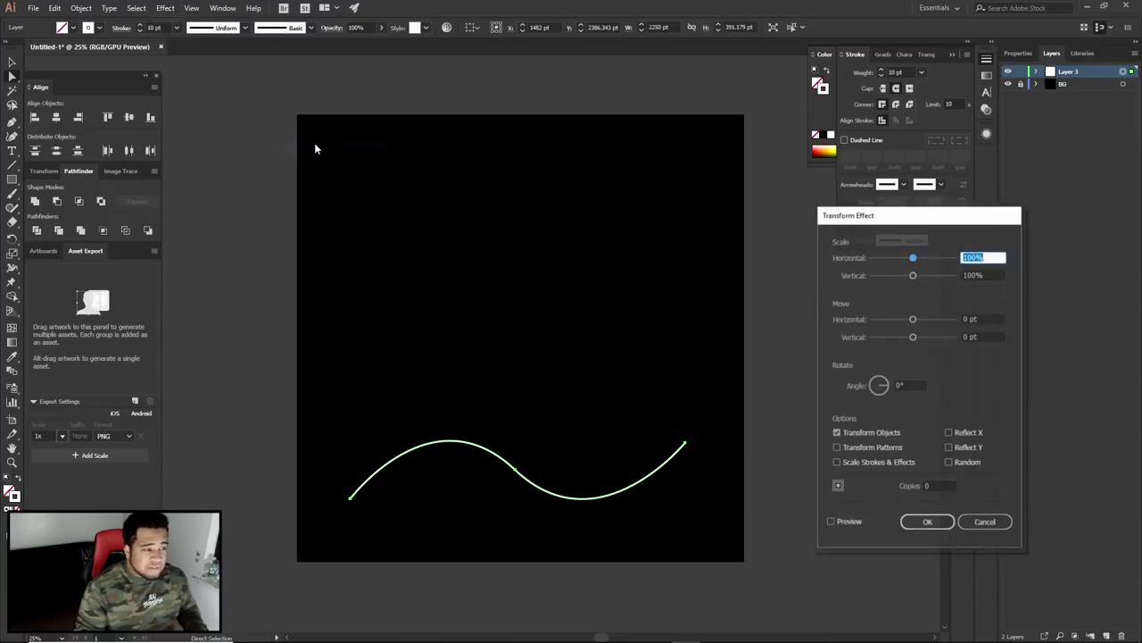
pyautogui.click(835, 522)
pyautogui.hotkey('shift', 'Tab')
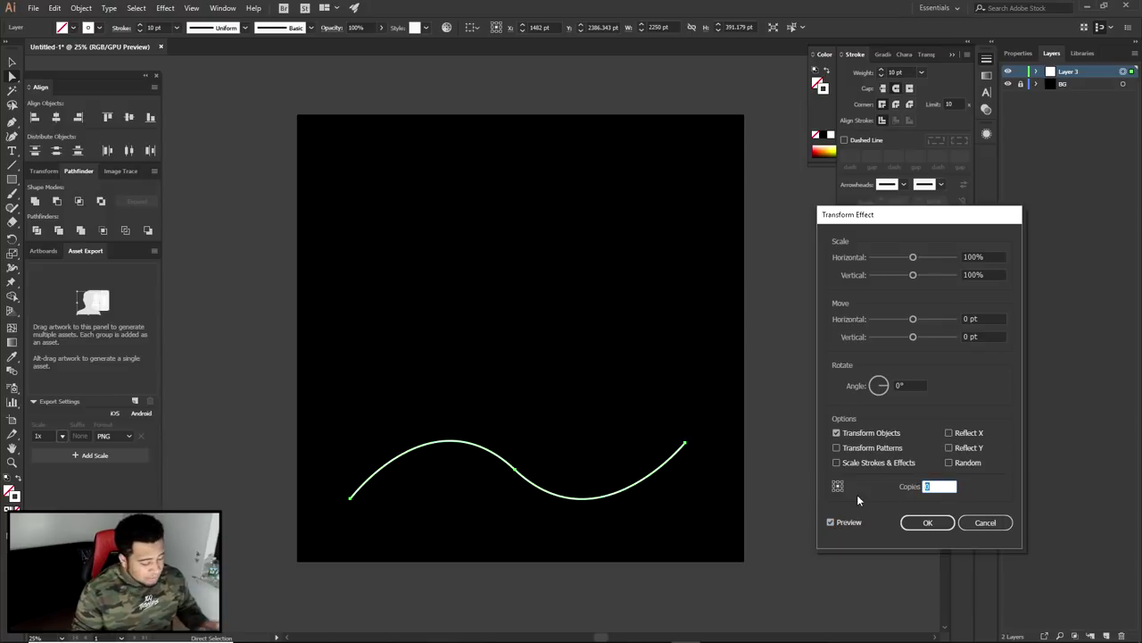
pyautogui.write('20')
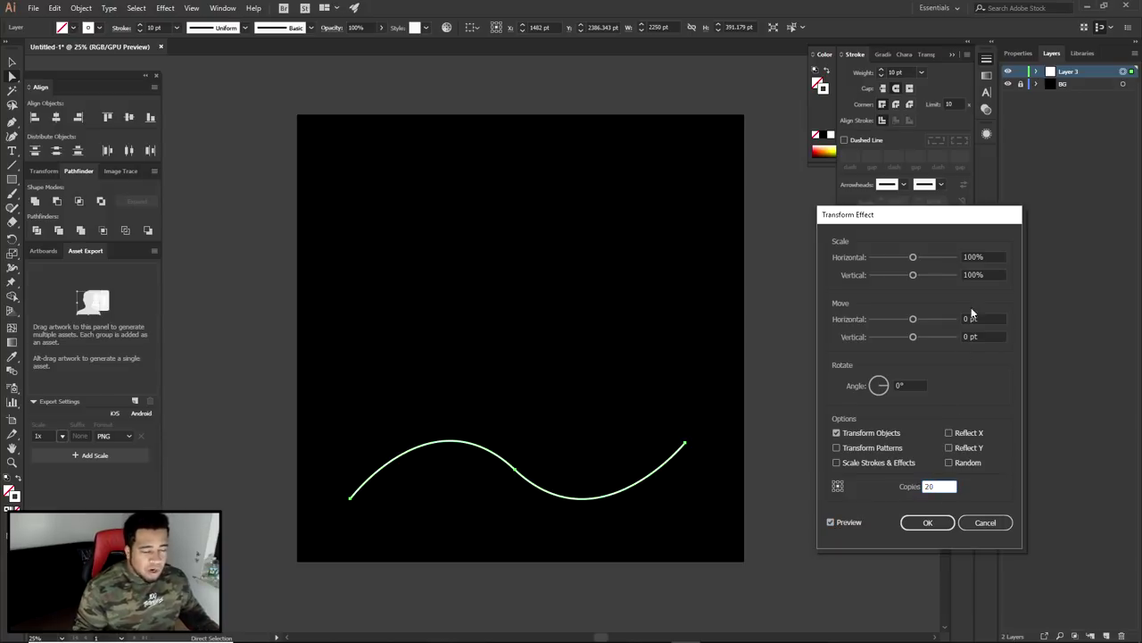
# Set the Transform effect's vertical move to -78 pt, try a horizontal move of -35 pt and reset that to 0 pt
pyautogui.click(913, 337)
pyautogui.moveTo(913, 337)
pyautogui.mouseDown()
pyautogui.moveTo(925, 337)
pyautogui.moveTo(881, 340)
pyautogui.moveTo(913, 319)
pyautogui.moveTo(928, 324)
pyautogui.moveTo(899, 325)
pyautogui.mouseUp()
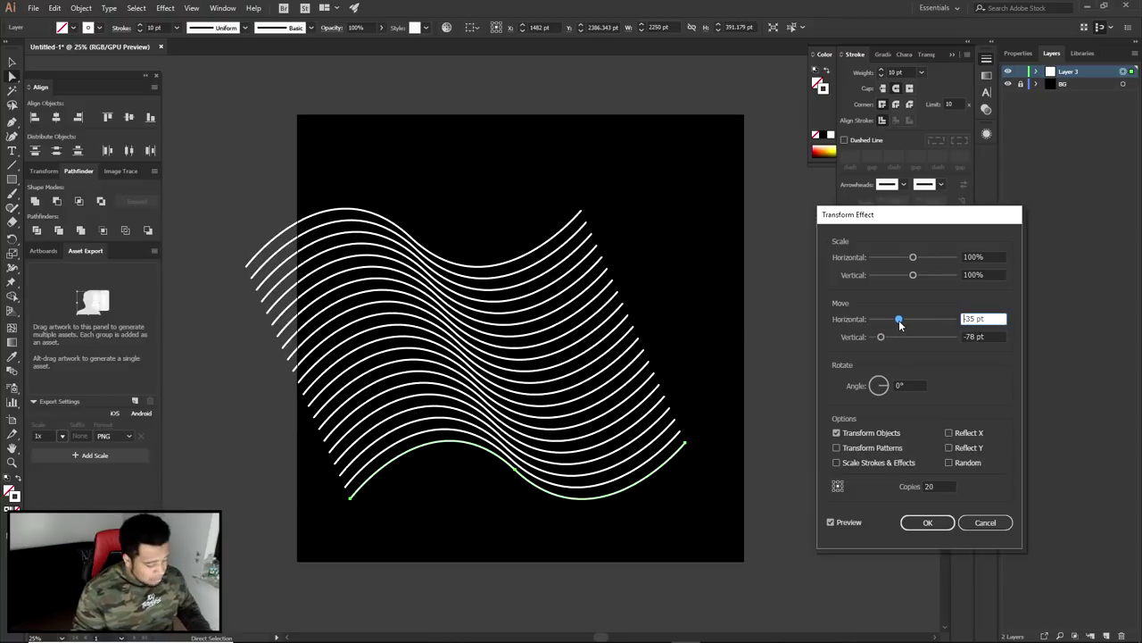
pyautogui.moveTo(988, 319); pyautogui.dragTo(913, 325)
pyautogui.write('0')
# Try different vertical scale values on the repeated wave lines and return the scale to 100%
pyautogui.moveTo(915, 275); pyautogui.dragTo(910, 277)
pyautogui.moveTo(986, 274); pyautogui.dragTo(900, 276)
pyautogui.write('0')
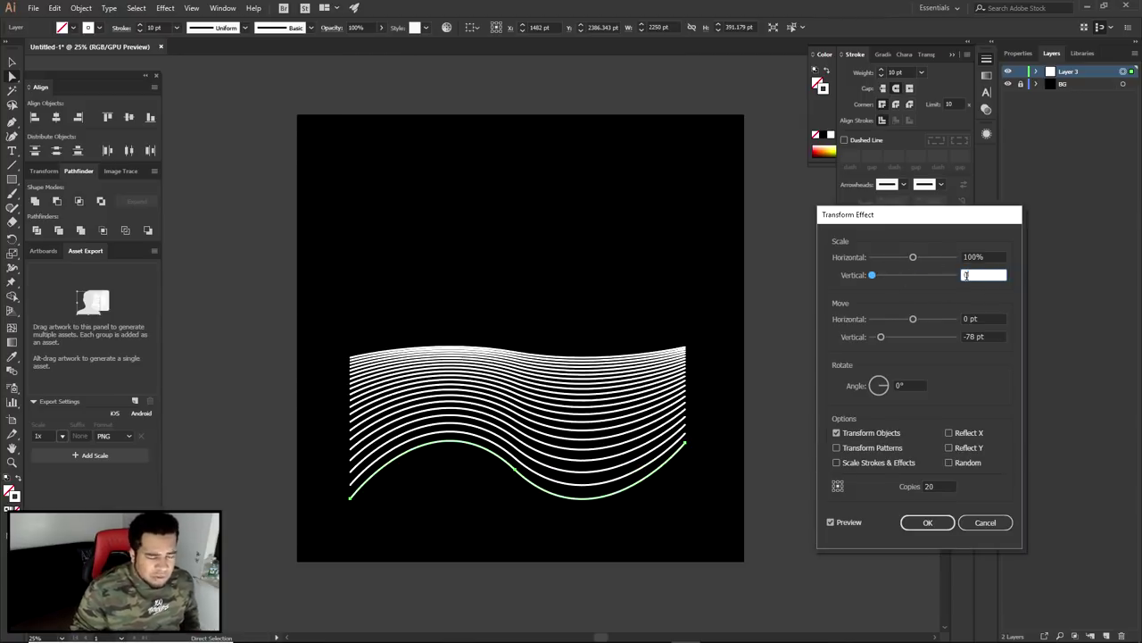
pyautogui.write('100')
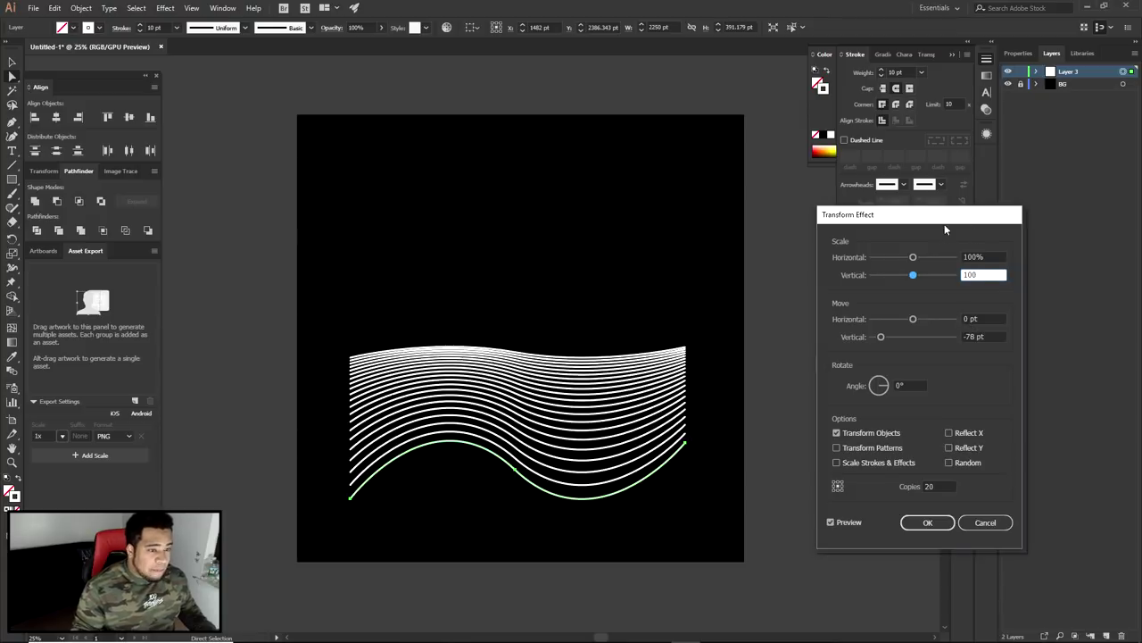
pyautogui.press('Up')
pyautogui.press('Down')
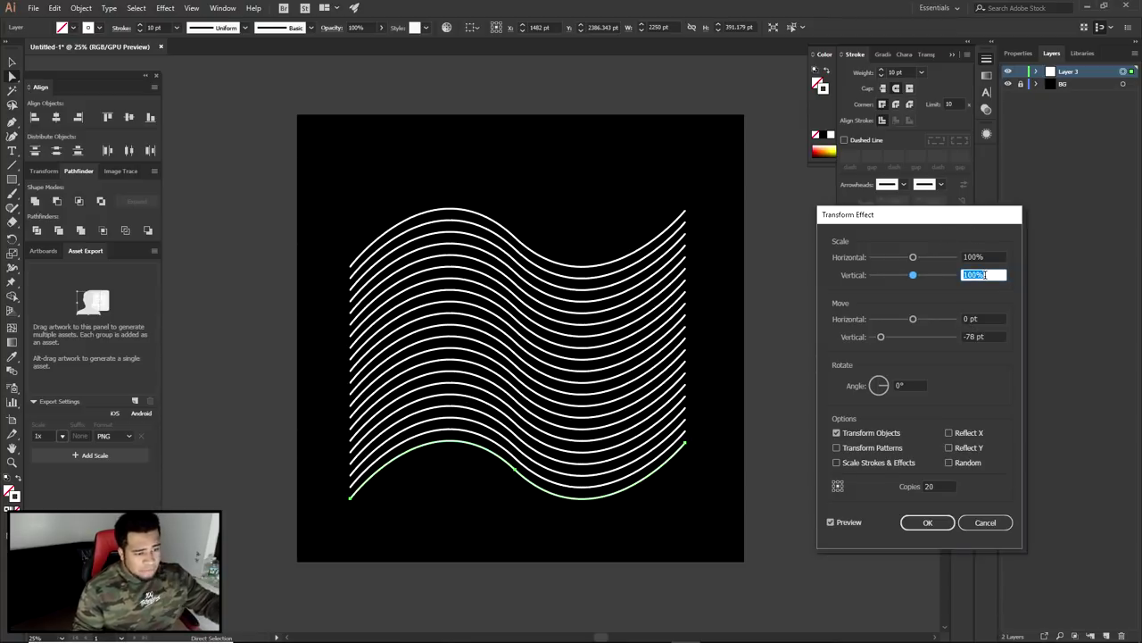
pyautogui.press('Down')
pyautogui.press('Up')
pyautogui.press('Up')
pyautogui.press('Down')
pyautogui.press('Down')
pyautogui.press('Up')
pyautogui.press('Down')
pyautogui.press('Up')
# Reduce the Transform effect to 12 copies, apply it, and move the wave lines up to the middle of the artboard
pyautogui.click(940, 485)
pyautogui.press('Down')
pyautogui.press('Down')
pyautogui.press('Down')
pyautogui.press('Down')
pyautogui.press('Down')
pyautogui.press('Down')
pyautogui.press('Down')
pyautogui.press('Down')
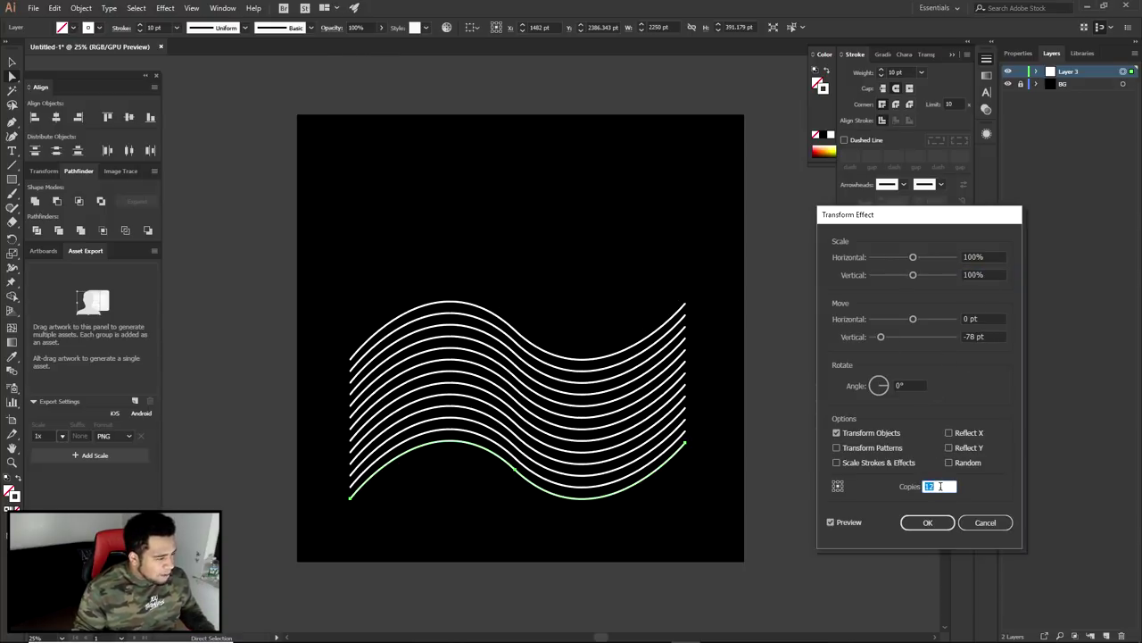
pyautogui.click(928, 522)
pyautogui.click(14, 62)
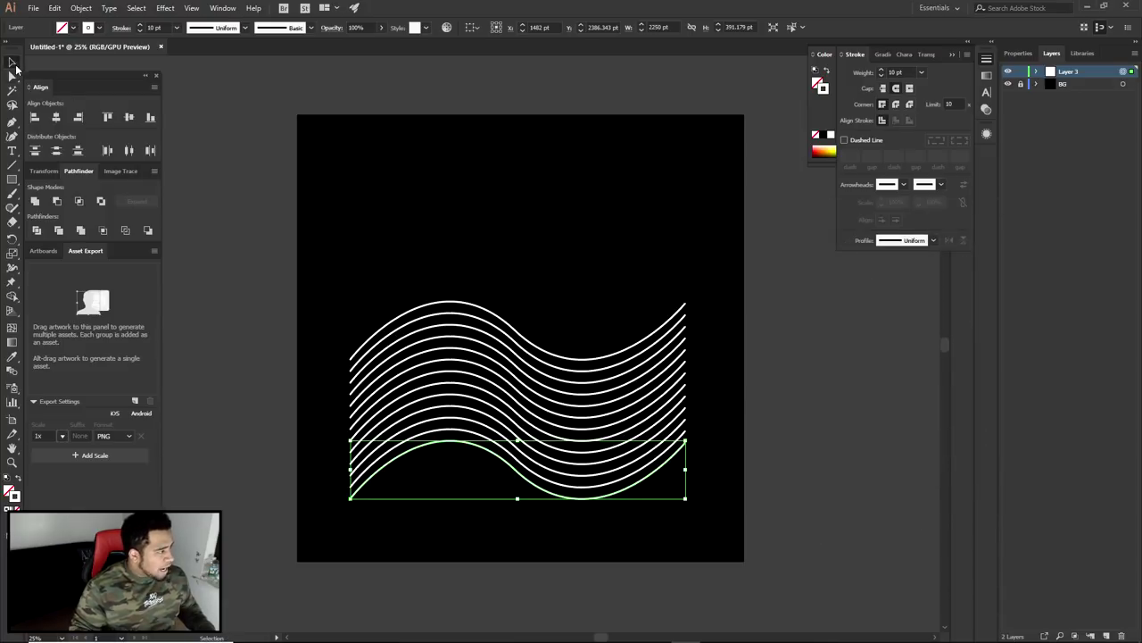
pyautogui.moveTo(645, 396); pyautogui.dragTo(657, 338)
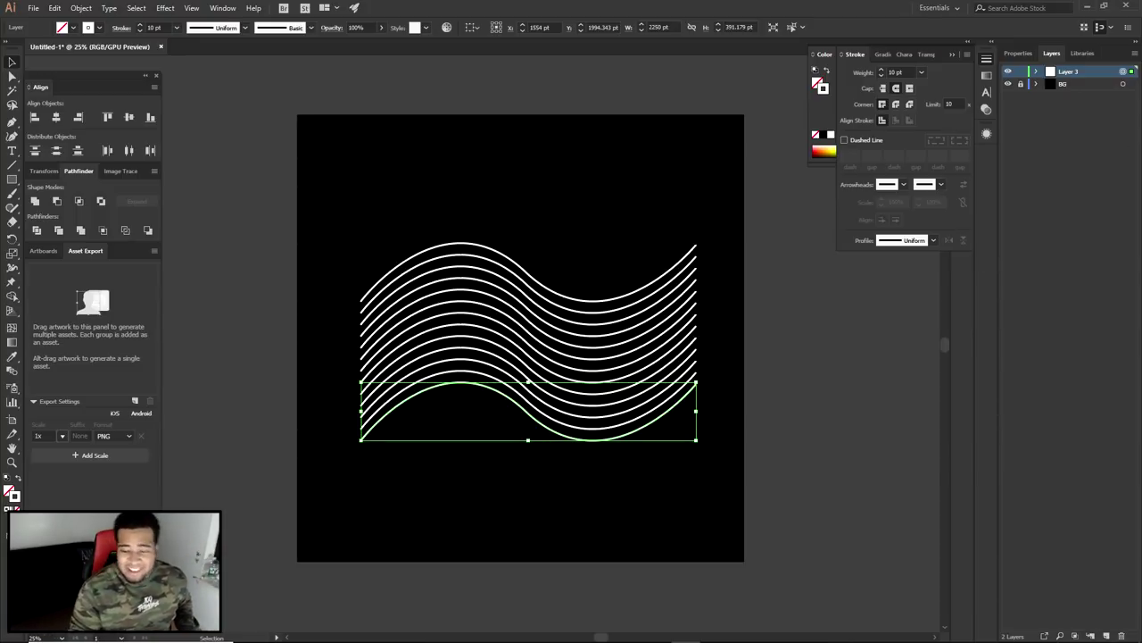
pyautogui.click(740, 484)
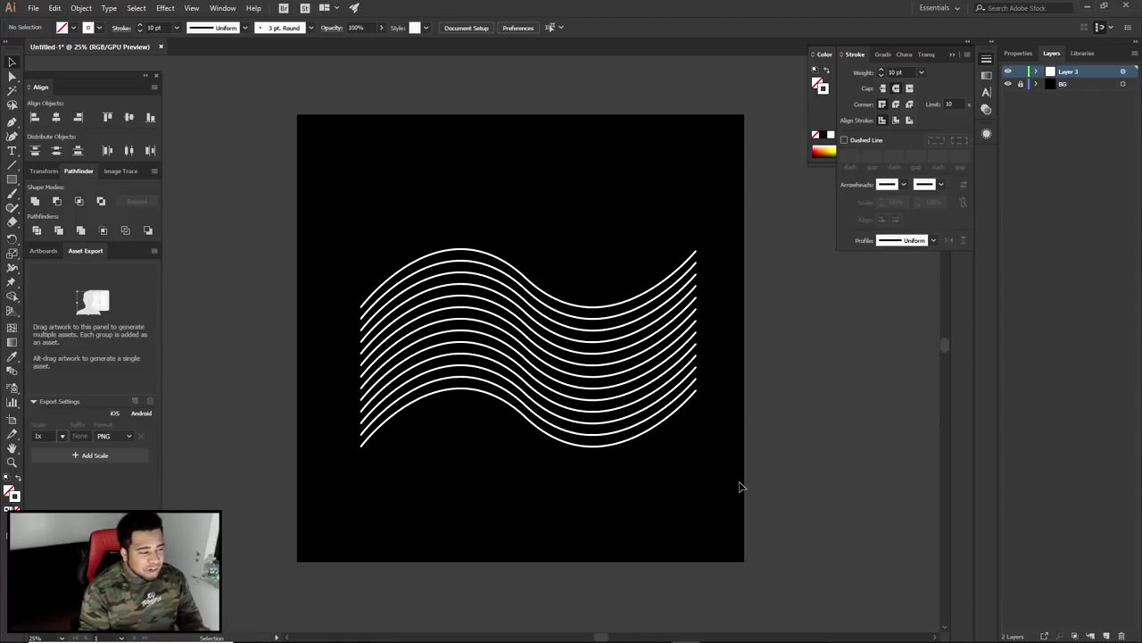
# Select the wave lines on the artboard and expand their appearance into editable paths
pyautogui.moveTo(305, 191); pyautogui.dragTo(774, 504)
pyautogui.click(81, 8)
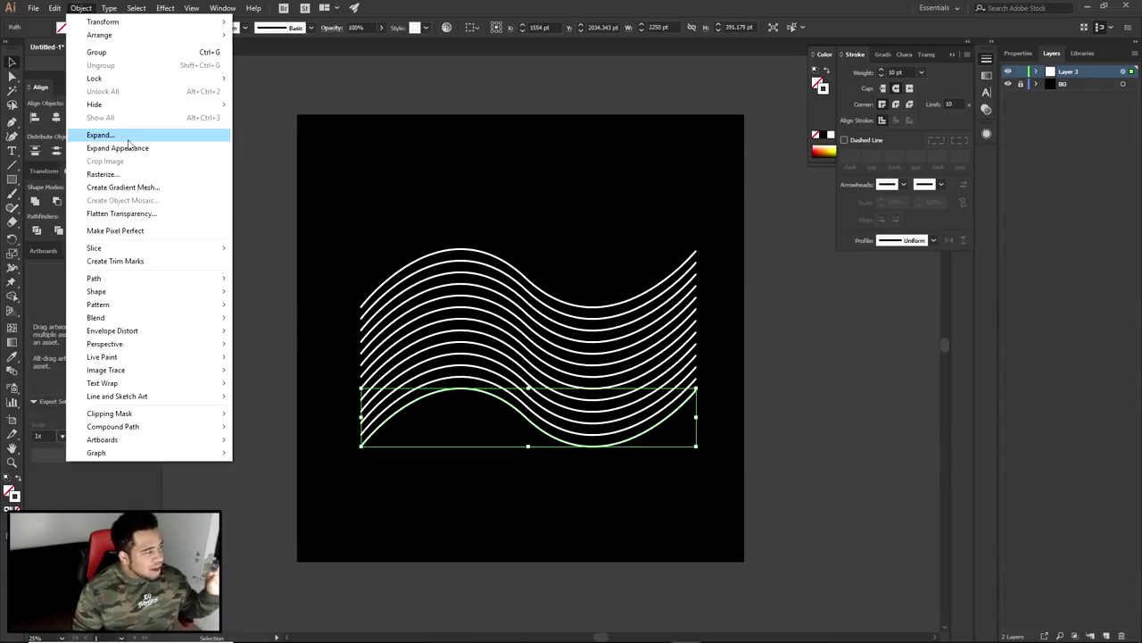
pyautogui.click(129, 140)
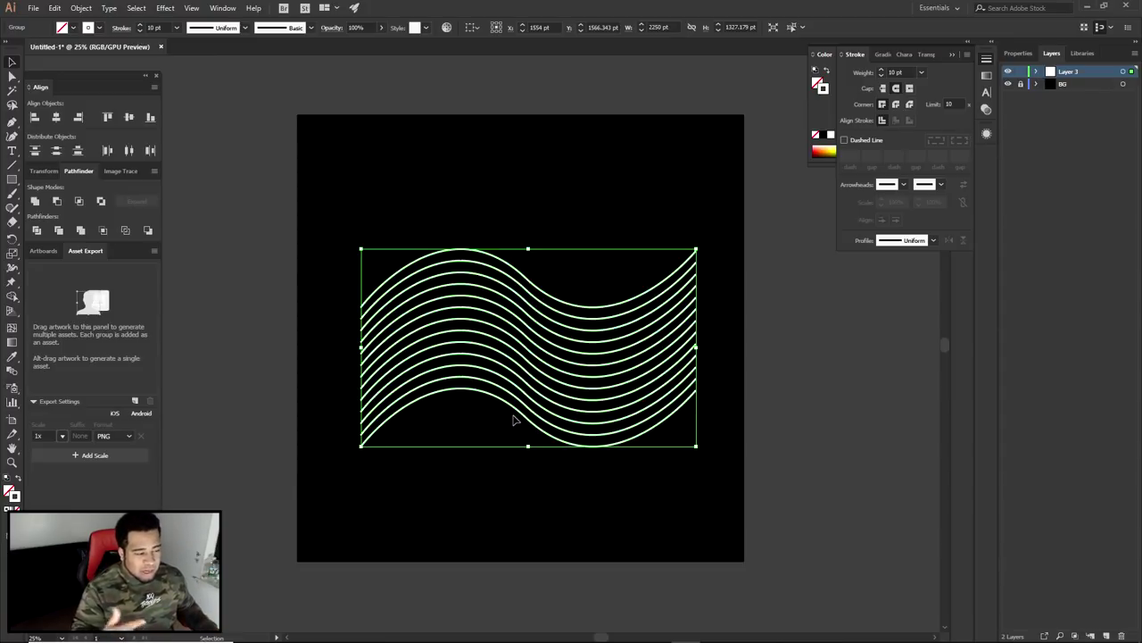
# Bring the expanded wave lines into Wave.psd in Photoshop and place them as a vector smart object filling the canvas height
pyautogui.moveTo(598, 357); pyautogui.dragTo(593, 396)
pyautogui.moveTo(671, 369); pyautogui.dragTo(671, 369)
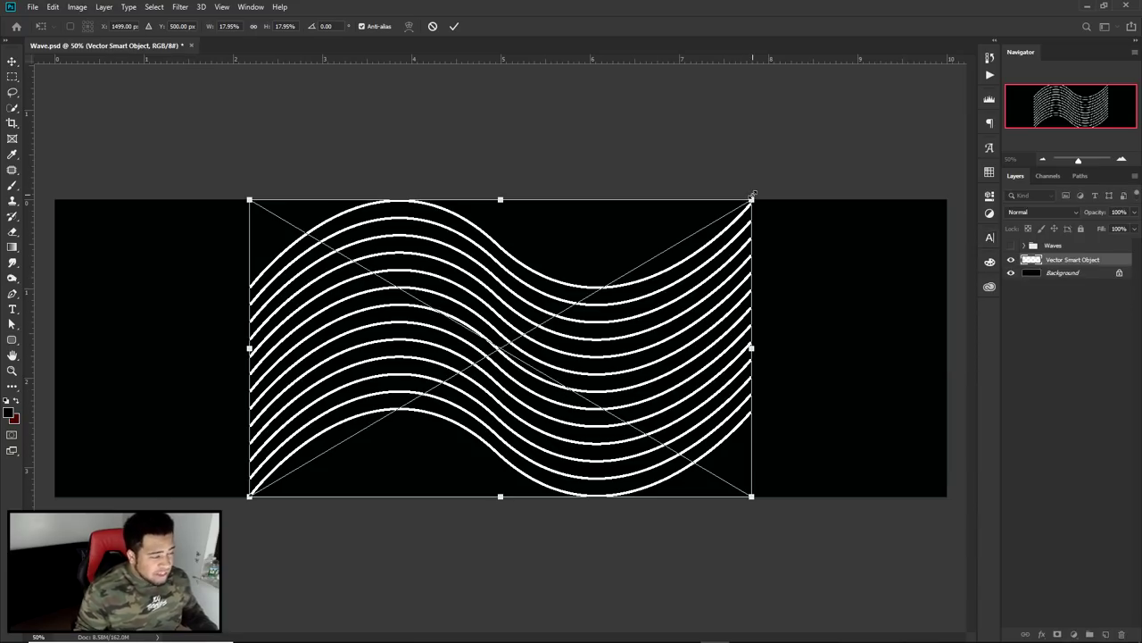
pyautogui.press('Return')
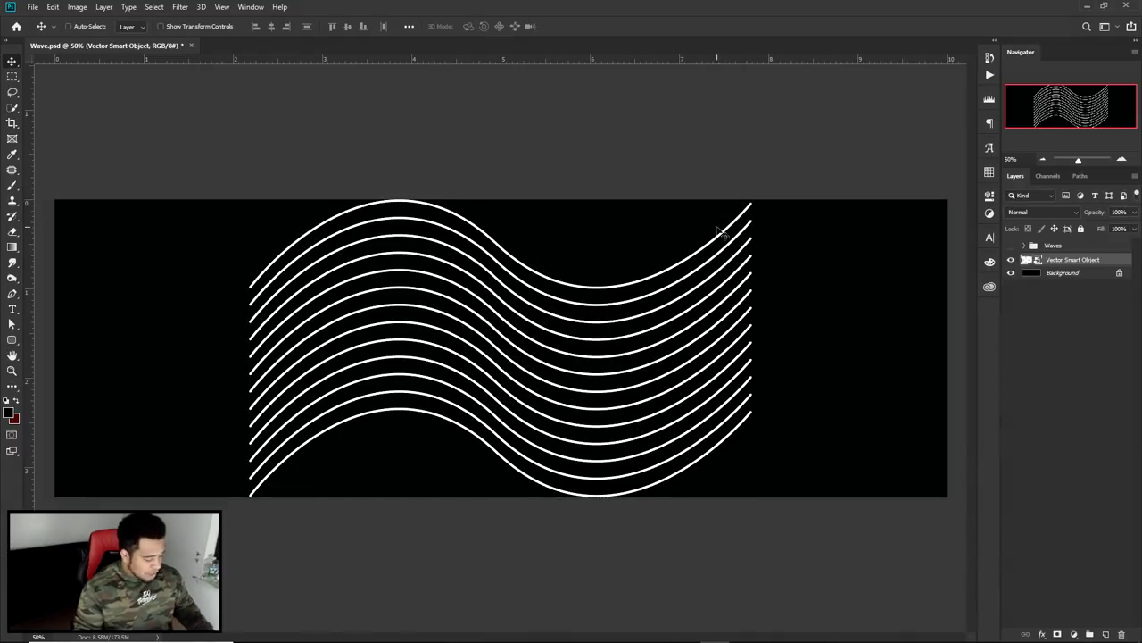
# Try rotating the placed wave lines counter-clockwise and shifting them, and undo both changes
pyautogui.press('ctrl')
pyautogui.press('ctrl')
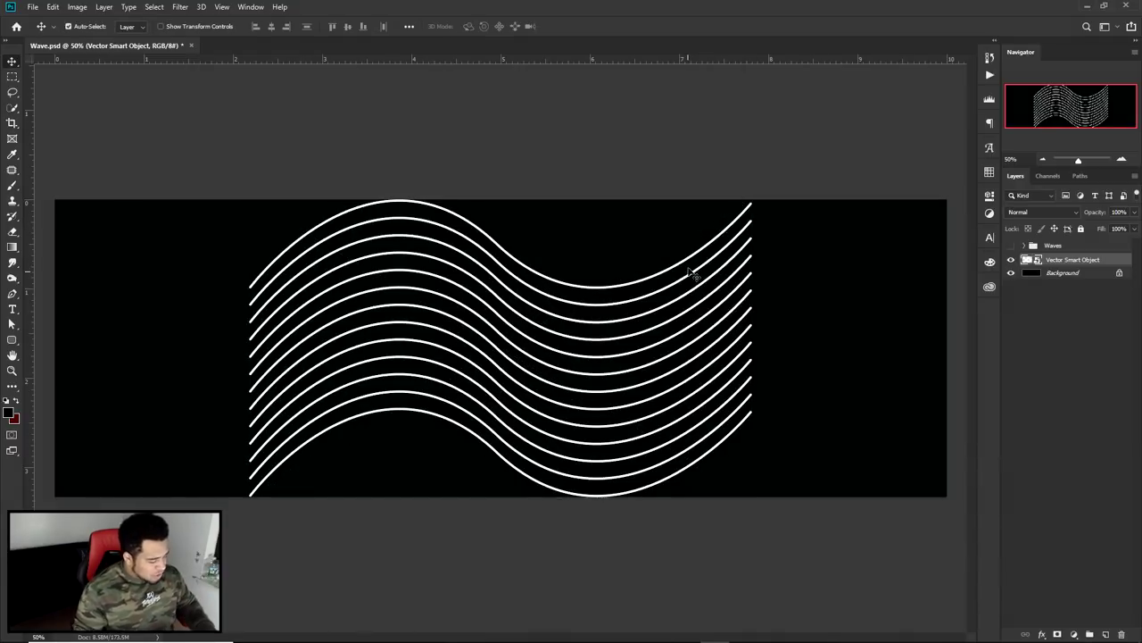
pyautogui.hotkey('ctrl', 't')
pyautogui.moveTo(755, 205); pyautogui.dragTo(694, 151)
pyautogui.press('Return')
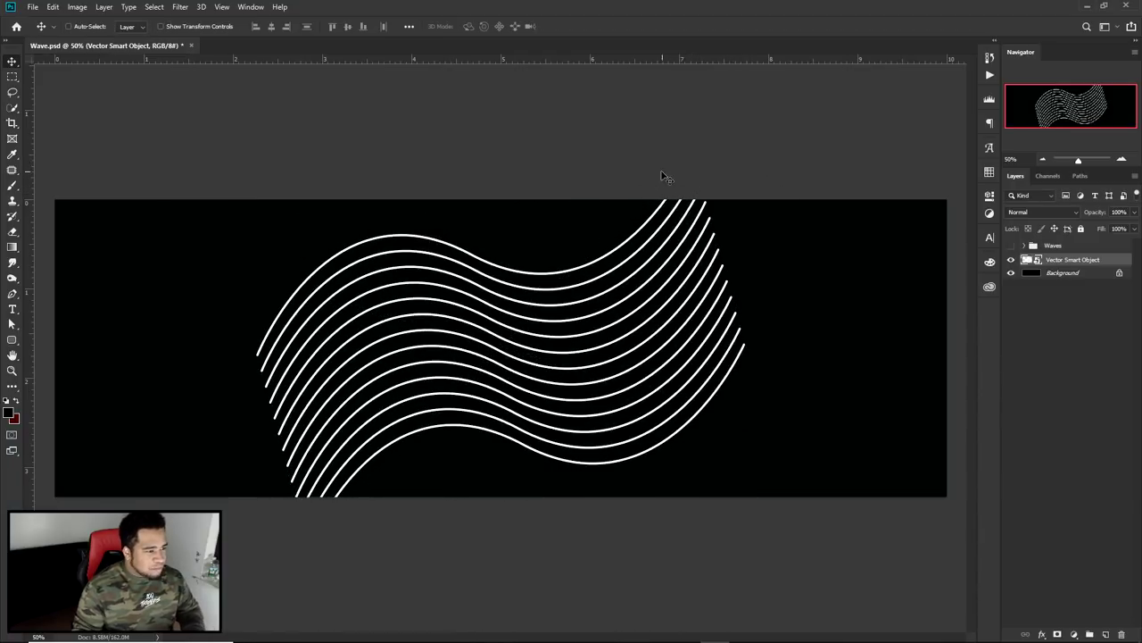
pyautogui.moveTo(646, 250); pyautogui.dragTo(676, 264)
pyautogui.hotkey('ctrl', 'z')
pyautogui.hotkey('ctrl', 'z')
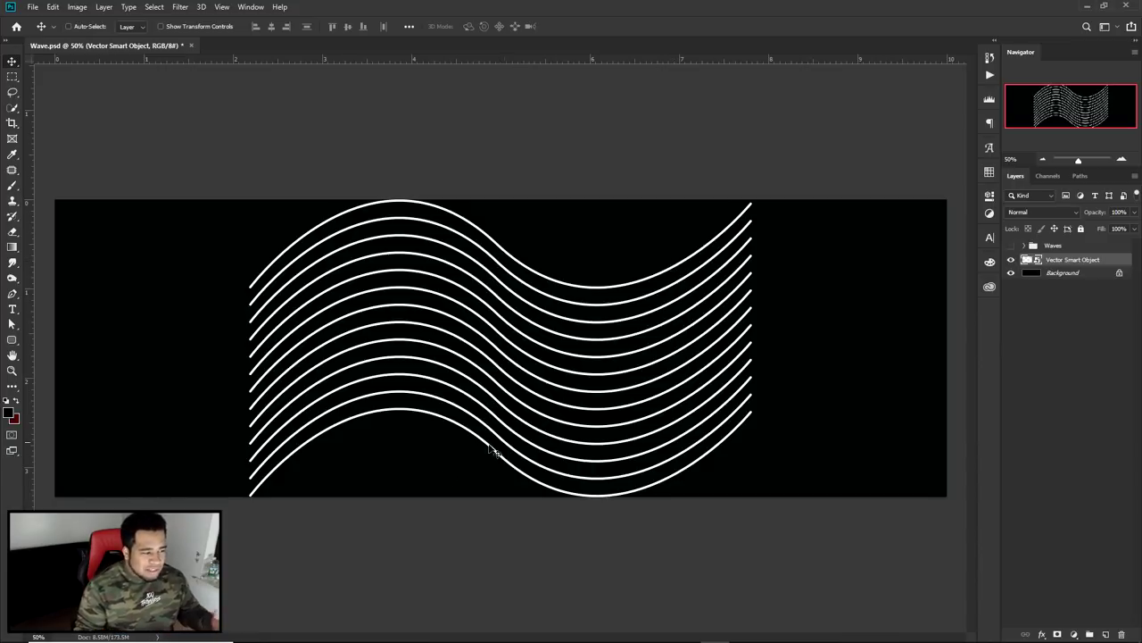
# Capture the screen, annotate the area below the canvas with a red rectangle and freehand strokes, and discard the capture
pyautogui.press('Print')
pyautogui.moveTo(1, 1); pyautogui.dragTo(1104, 627)
pyautogui.click(1115, 560)
pyautogui.moveTo(287, 511); pyautogui.dragTo(819, 639)
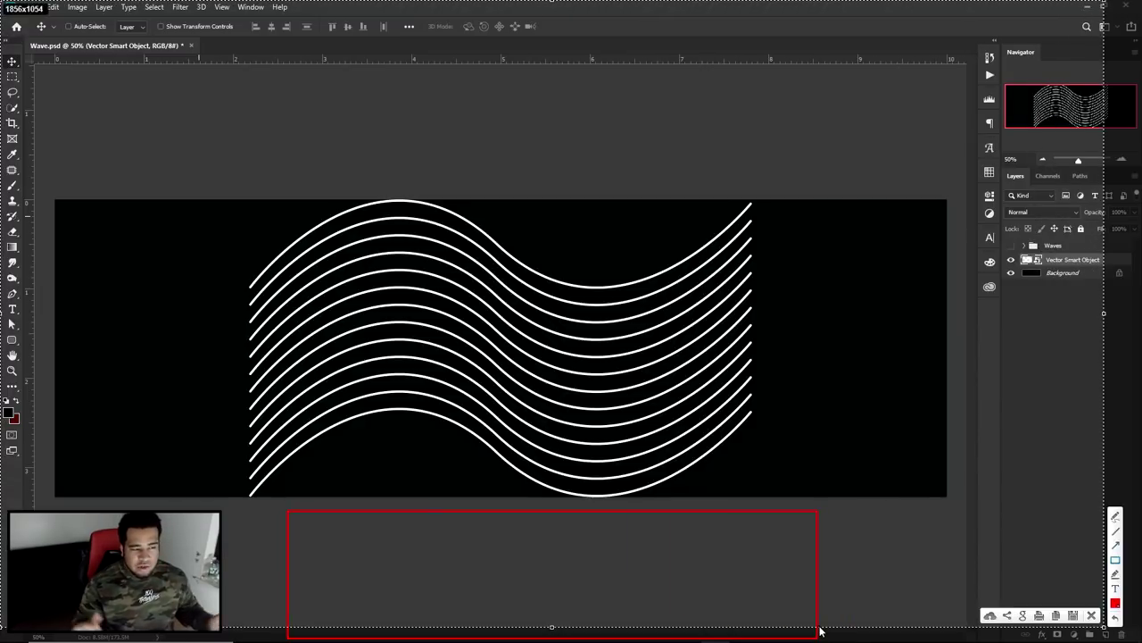
pyautogui.click(1116, 518)
pyautogui.moveTo(383, 562); pyautogui.dragTo(446, 607)
pyautogui.moveTo(474, 566); pyautogui.dragTo(463, 602)
pyautogui.moveTo(435, 560); pyautogui.dragTo(523, 571)
pyautogui.moveTo(534, 567)
pyautogui.mouseDown()
pyautogui.moveTo(533, 585)
pyautogui.moveTo(581, 603)
pyautogui.moveTo(675, 581)
pyautogui.mouseUp()
pyautogui.moveTo(654, 560); pyautogui.dragTo(654, 595)
pyautogui.moveTo(699, 546); pyautogui.dragTo(701, 614)
pyautogui.moveTo(701, 550)
pyautogui.mouseDown()
pyautogui.moveTo(731, 617)
pyautogui.moveTo(777, 618)
pyautogui.mouseUp()
pyautogui.click(1091, 615)
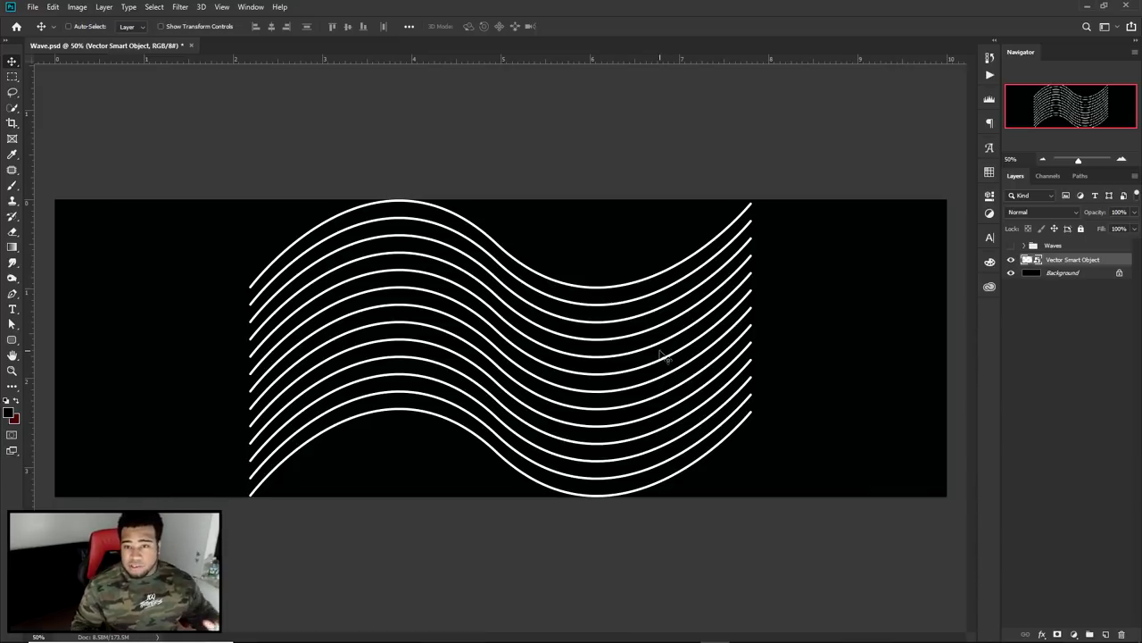
# Rotate the white wave lines counter-clockwise and move them to the lower-right corner of the banner
pyautogui.hotkey('ctrl', 't')
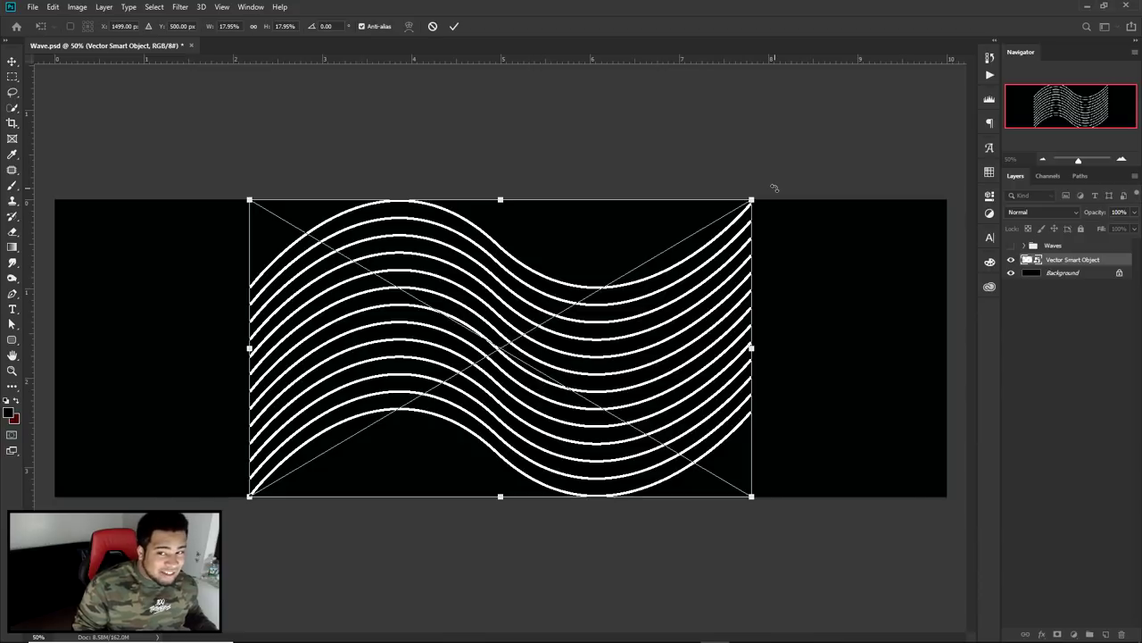
pyautogui.moveTo(769, 192); pyautogui.dragTo(719, 130)
pyautogui.moveTo(717, 127); pyautogui.dragTo(712, 130)
pyautogui.press('Return')
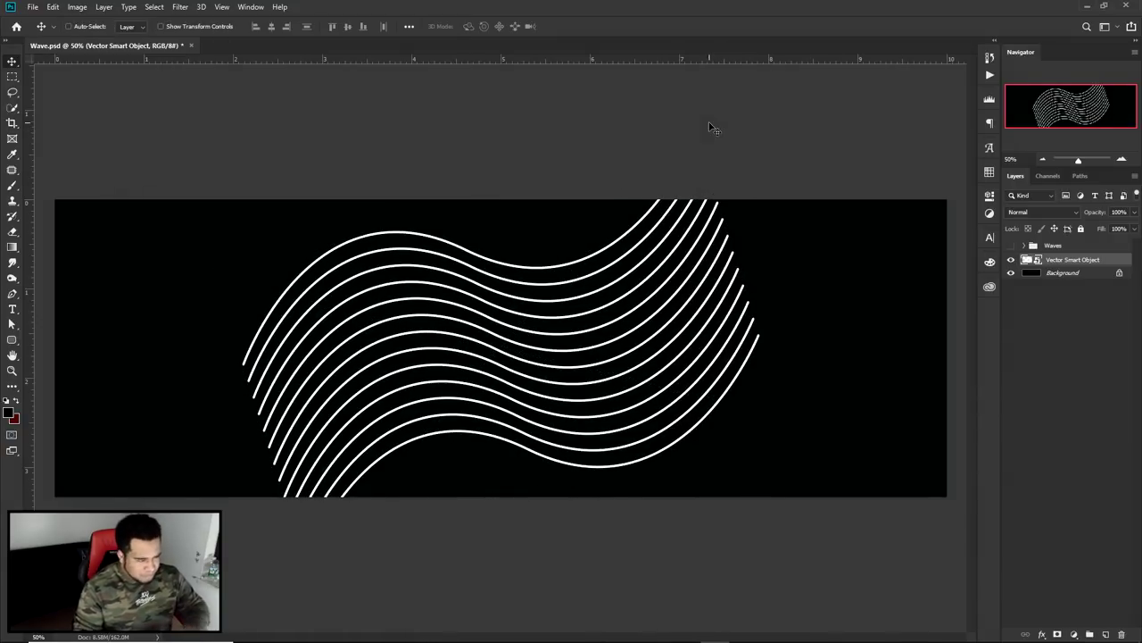
pyautogui.moveTo(561, 281); pyautogui.dragTo(842, 409)
# Compare the placement with the Waves group, hide that group again, and shift the white wave lines right and scale them down slightly
pyautogui.click(1010, 249)
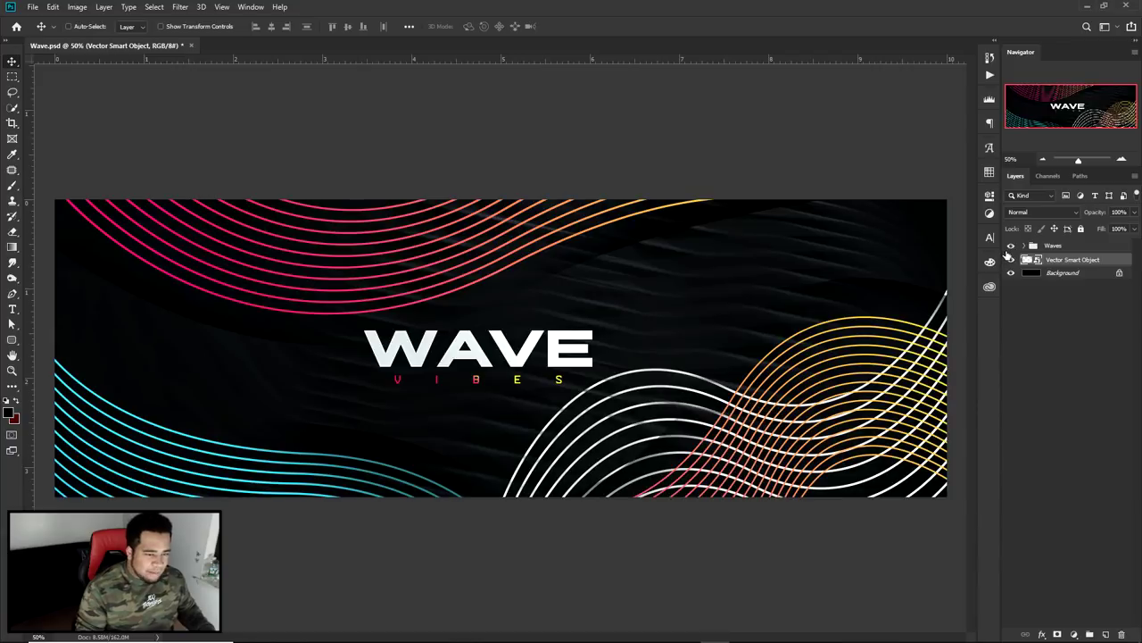
pyautogui.click(1010, 249)
pyautogui.click(1010, 250)
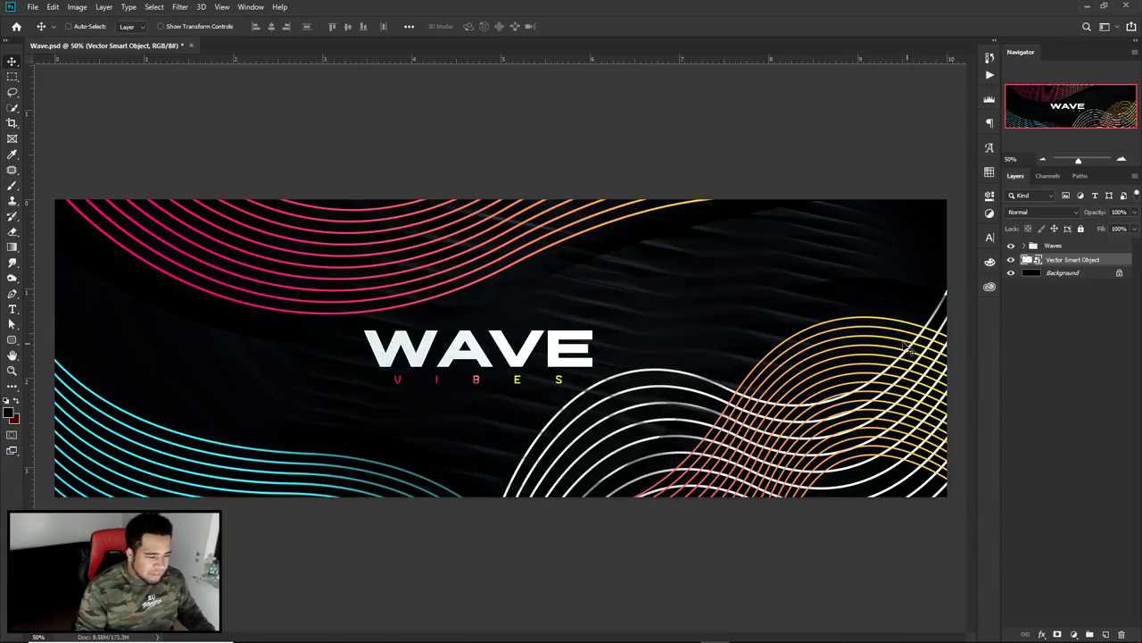
pyautogui.click(1011, 250)
pyautogui.moveTo(734, 419); pyautogui.dragTo(774, 419)
pyautogui.hotkey('ctrl', 't')
pyautogui.moveTo(804, 350)
pyautogui.mouseDown()
pyautogui.moveTo(839, 308)
pyautogui.moveTo(840, 288)
pyautogui.moveTo(821, 283)
pyautogui.moveTo(806, 357)
pyautogui.moveTo(819, 365)
pyautogui.mouseUp()
pyautogui.press('Return')
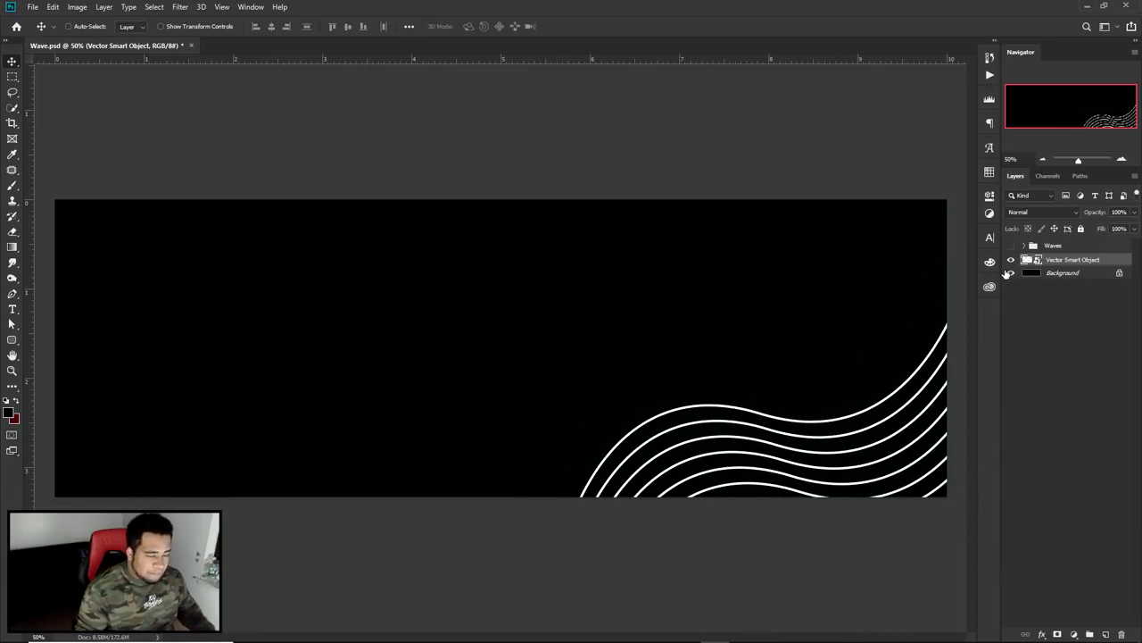
# Add the white title text "WAVE" to the banner, above the wave lines, and commit it
pyautogui.press('t')
pyautogui.click(491, 337)
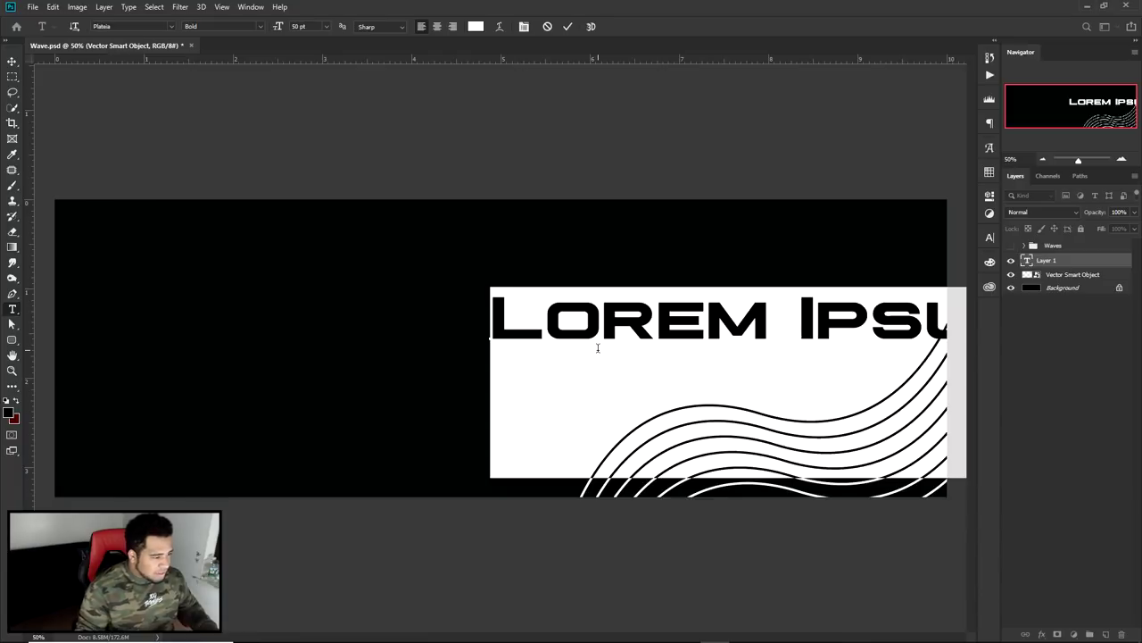
pyautogui.write('WA')
pyautogui.press('BackSpace')
pyautogui.press('BackSpace')
pyautogui.write('WAVE')
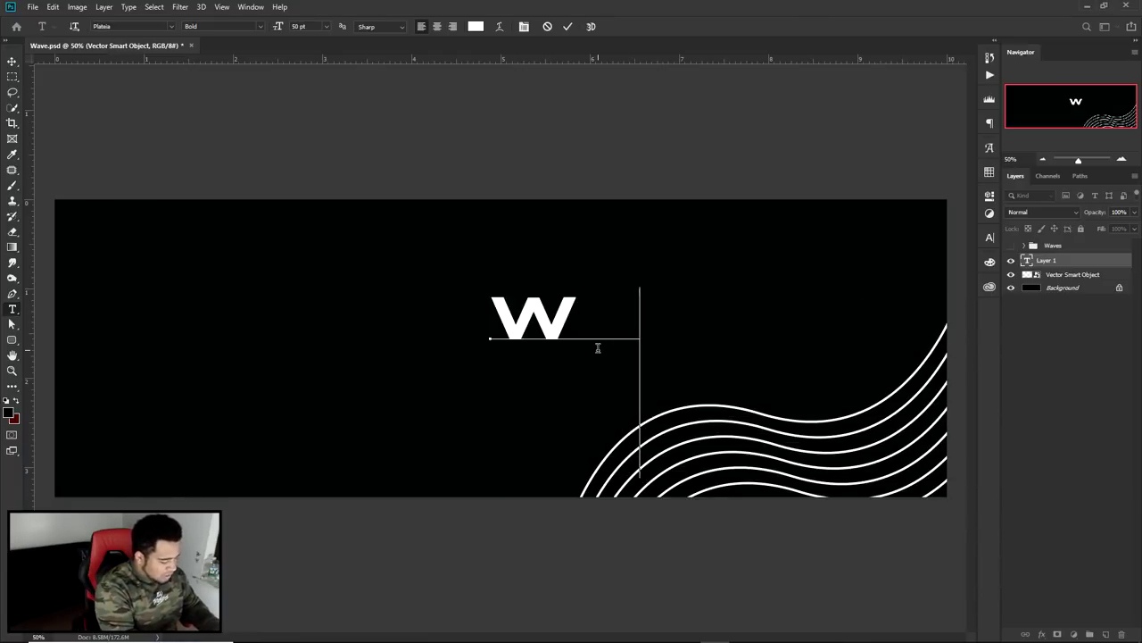
pyautogui.click(567, 26)
# Move the WAVE text to the centre of the banner and hide the guides
pyautogui.press('v')
pyautogui.hotkey('ctrl', 't')
pyautogui.moveTo(643, 319); pyautogui.dragTo(523, 348)
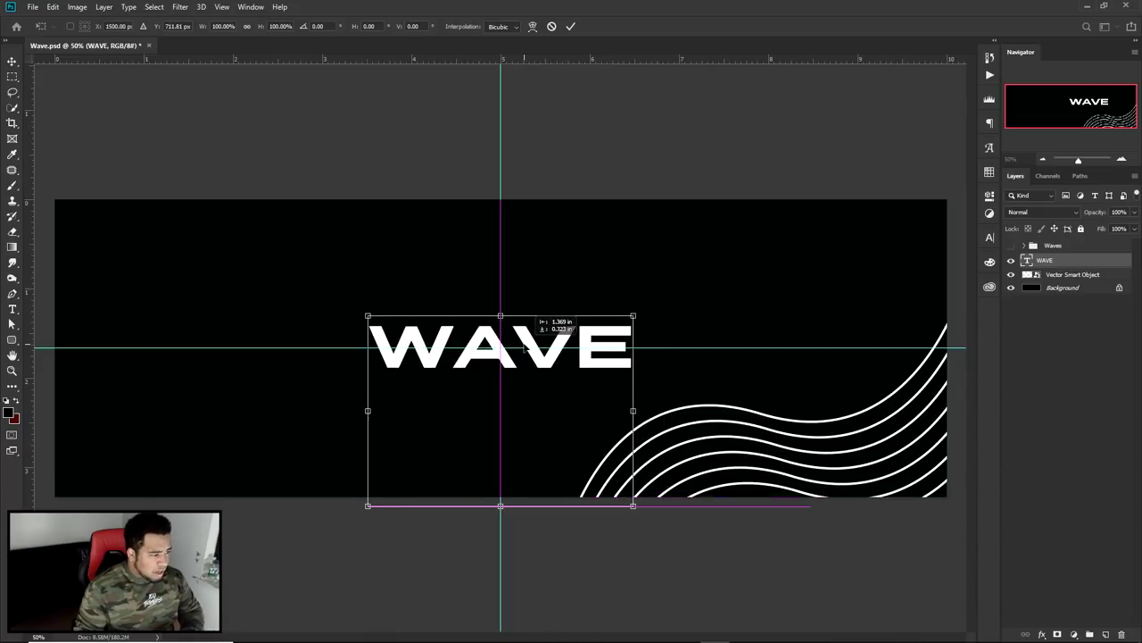
pyautogui.press('Return')
pyautogui.hotkey('ctrl', ';')
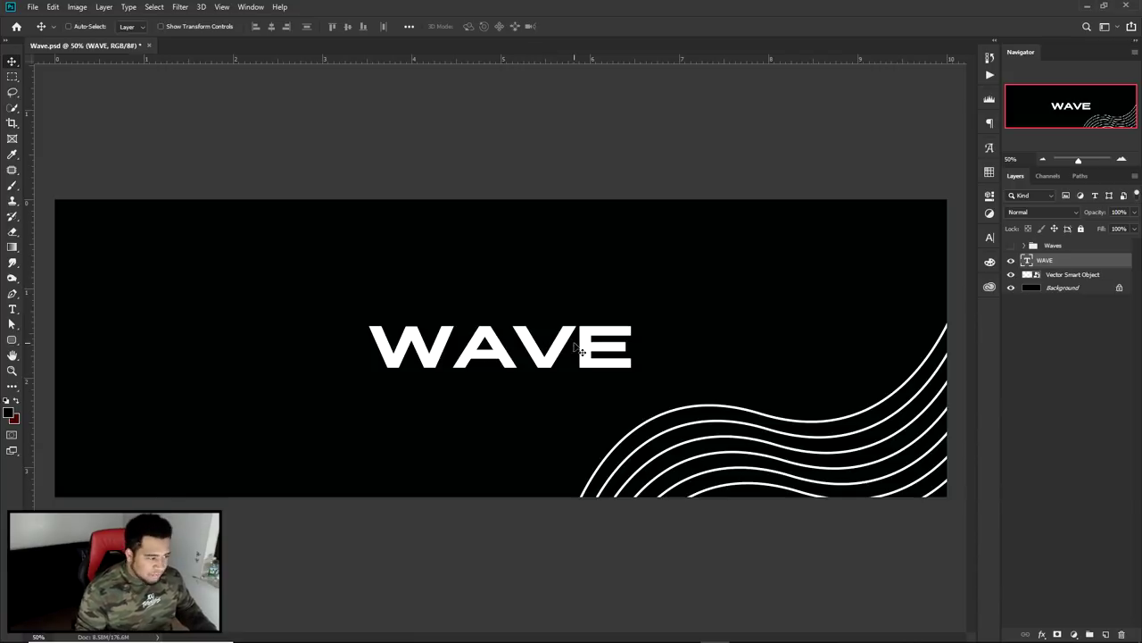
pyautogui.click(989, 237)
pyautogui.click(989, 237)
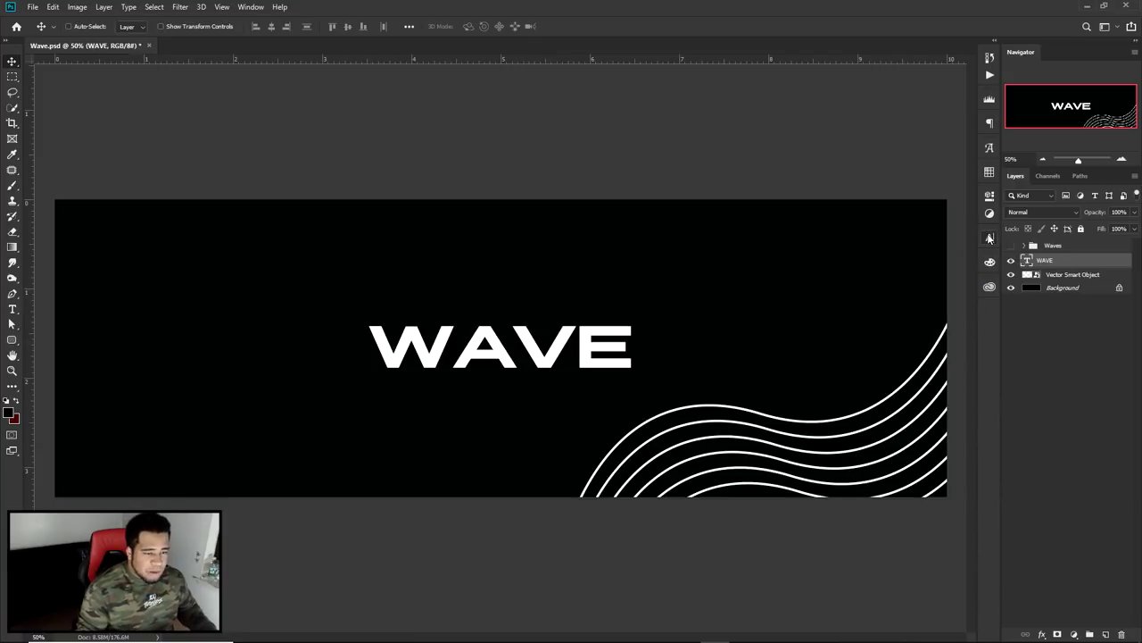
# Paste the copied layer style onto the WAVE text layer and compare the text with its effects off and on
pyautogui.rightClick(1079, 260)
pyautogui.click(967, 511)
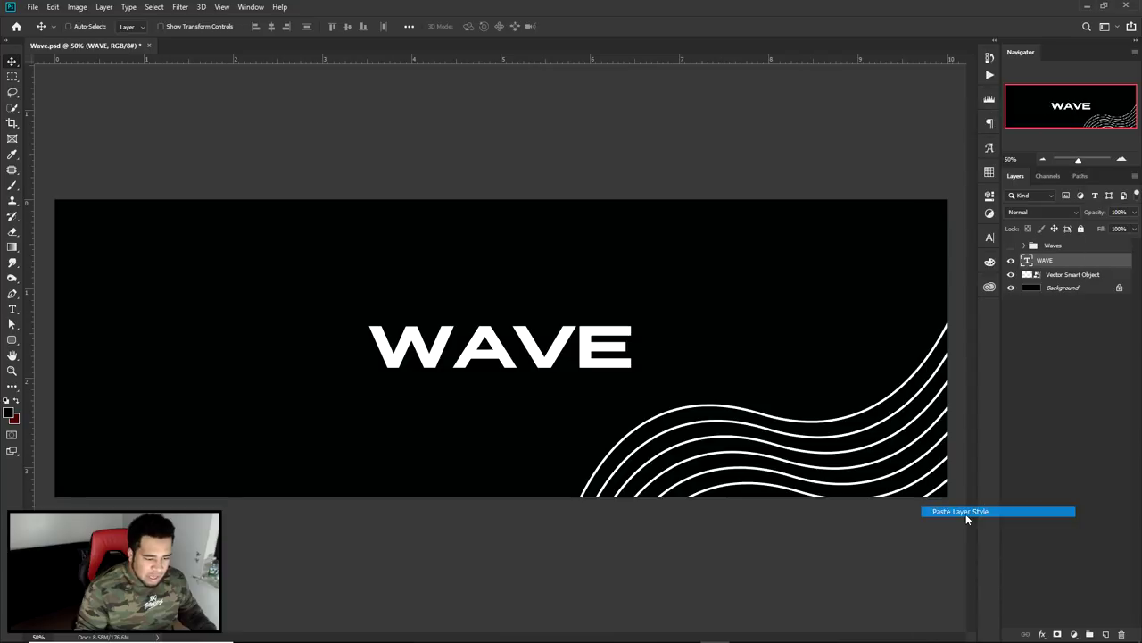
pyautogui.scroll(1, 489, 354)
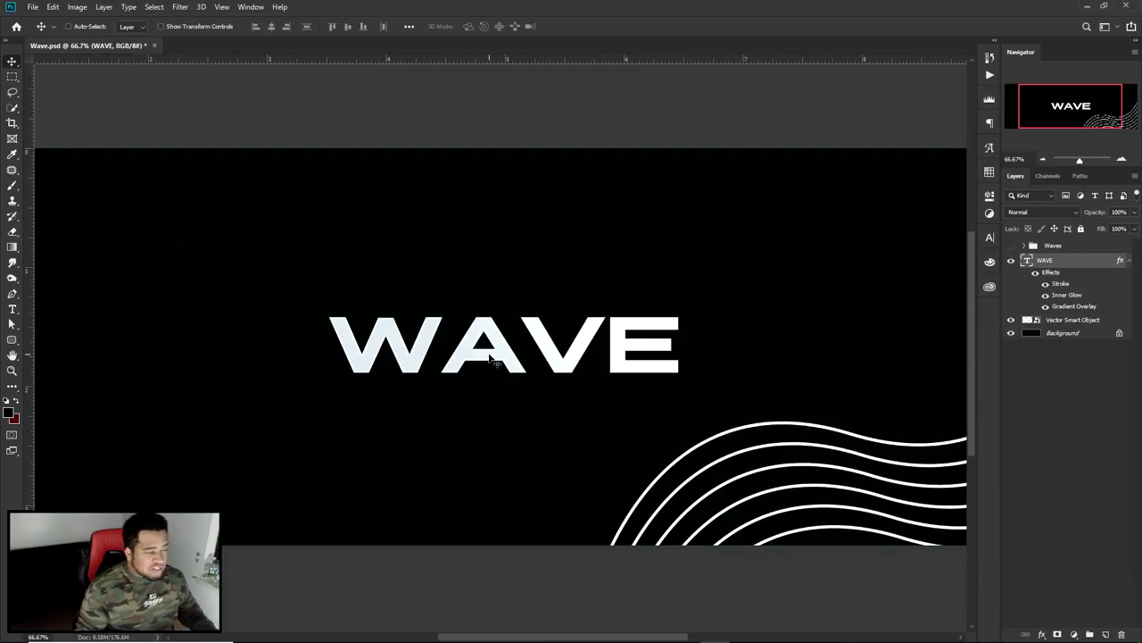
pyautogui.click(1035, 273)
pyautogui.click(1035, 272)
pyautogui.click(1035, 272)
pyautogui.click(1035, 272)
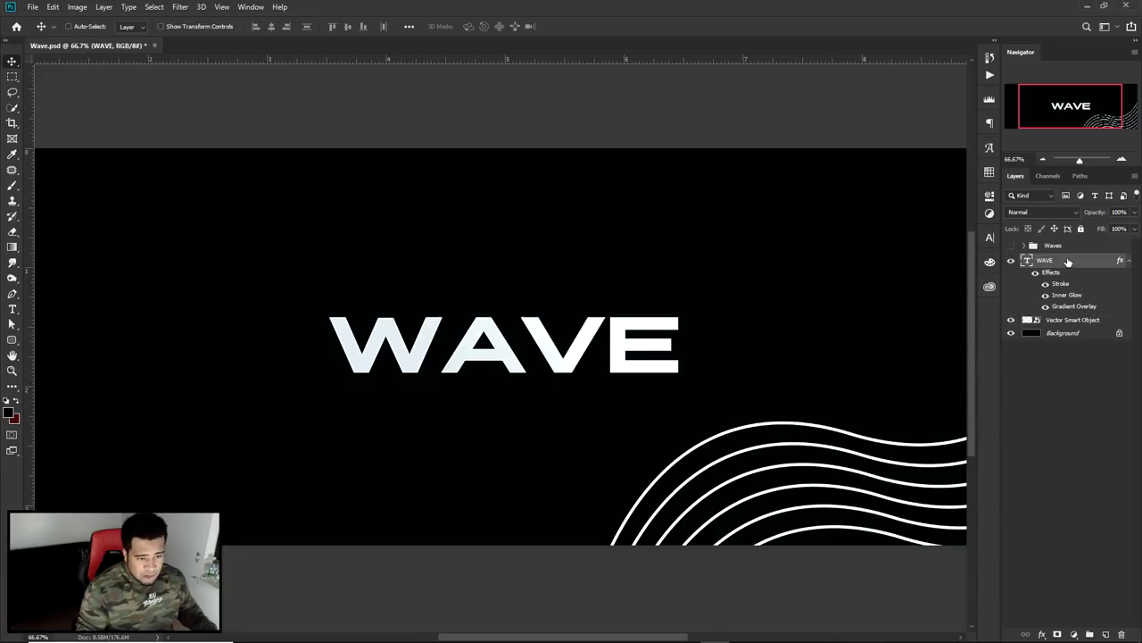
# Switch off the Stroke and Inner Glow effects in the WAVE layer's style settings
pyautogui.doubleClick(1068, 260)
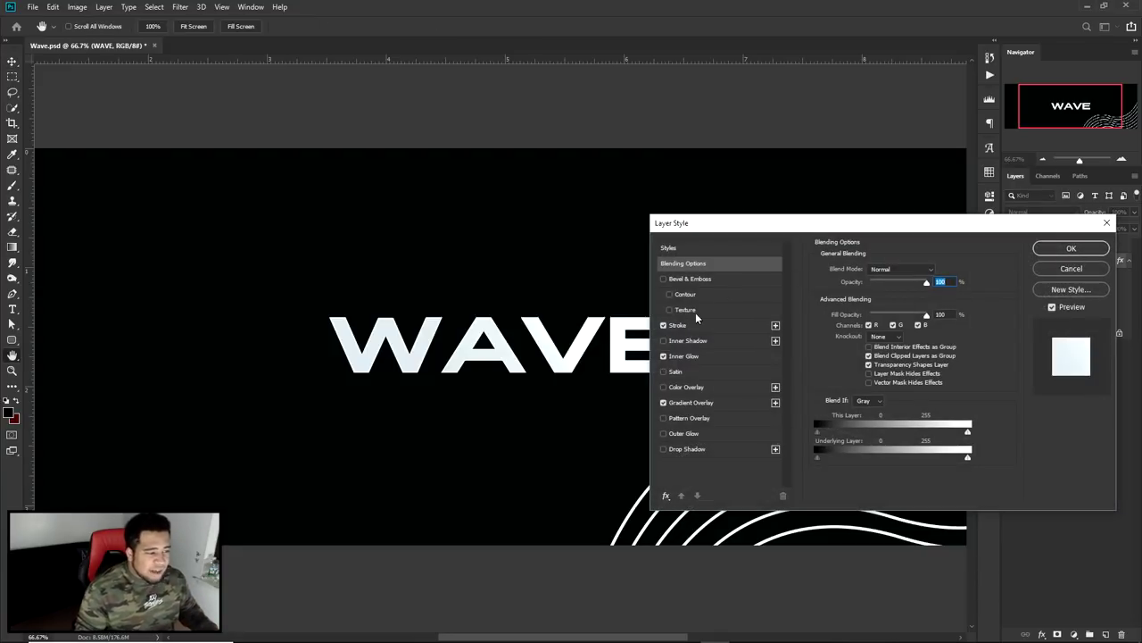
pyautogui.click(663, 327)
pyautogui.click(663, 355)
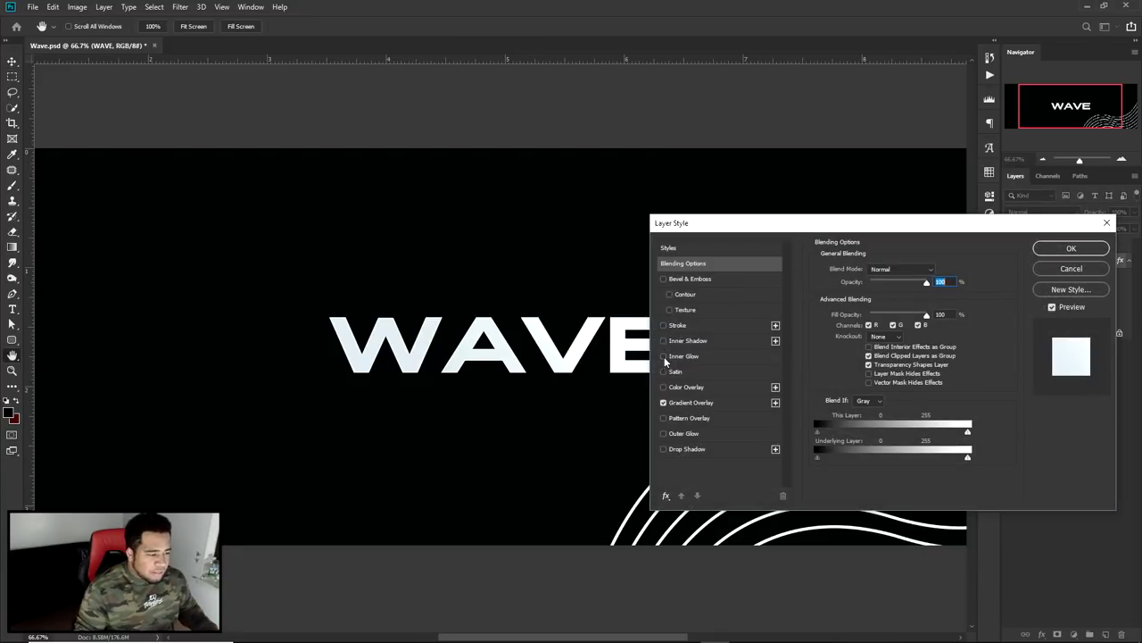
# Examine the start and end stop colours of the WAVE layer's Gradient Overlay without changing them
pyautogui.click(672, 403)
pyautogui.click(886, 296)
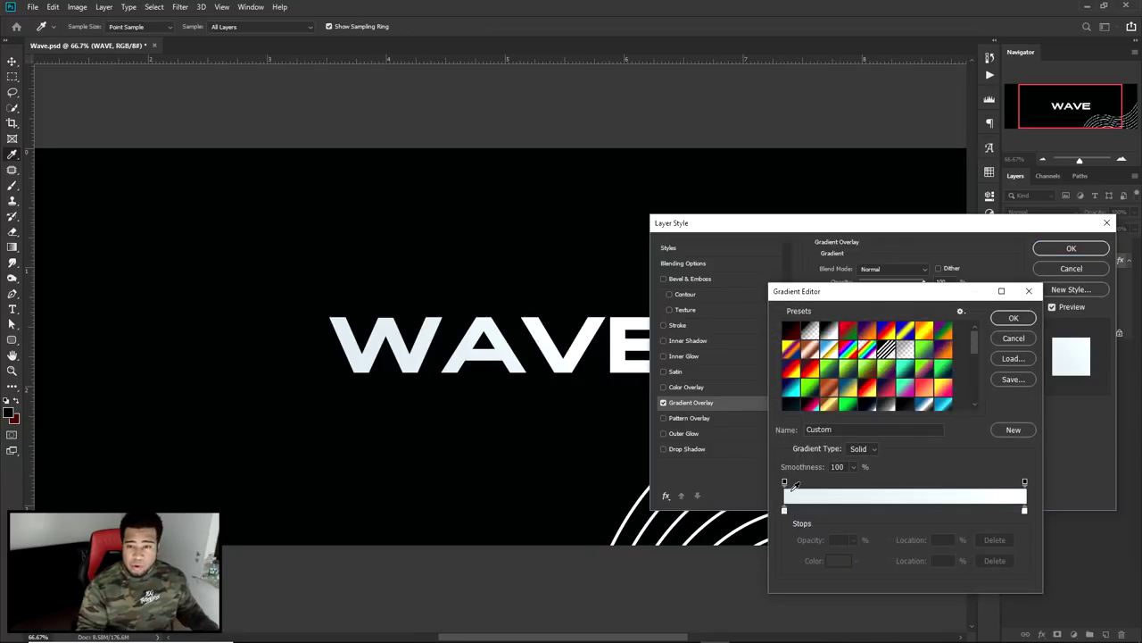
pyautogui.click(785, 511)
pyautogui.doubleClick(785, 511)
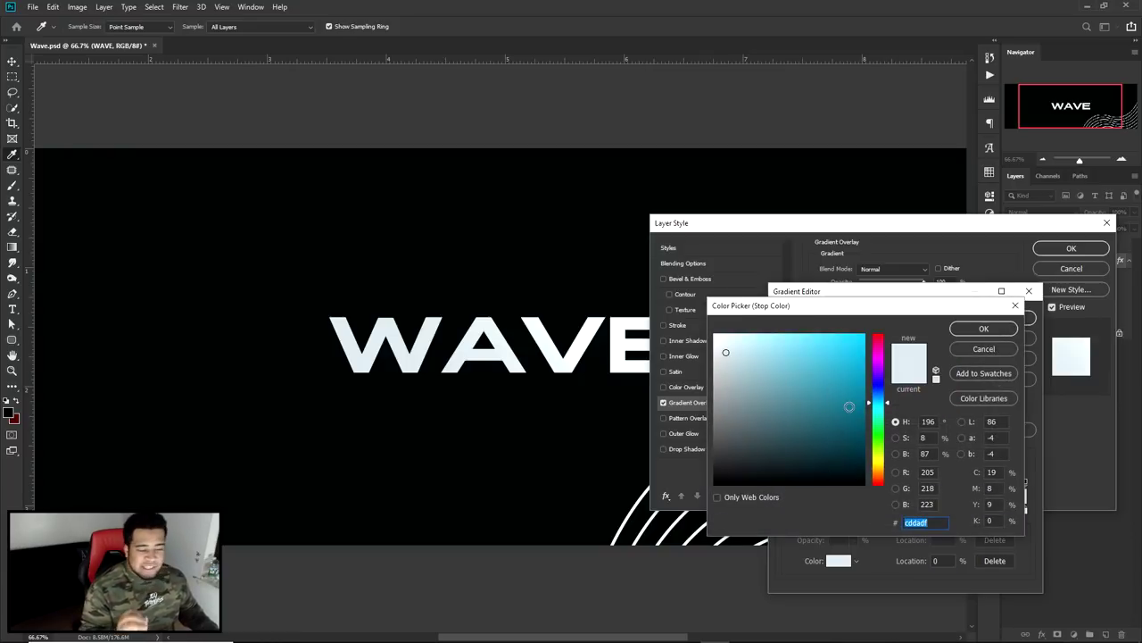
pyautogui.click(972, 330)
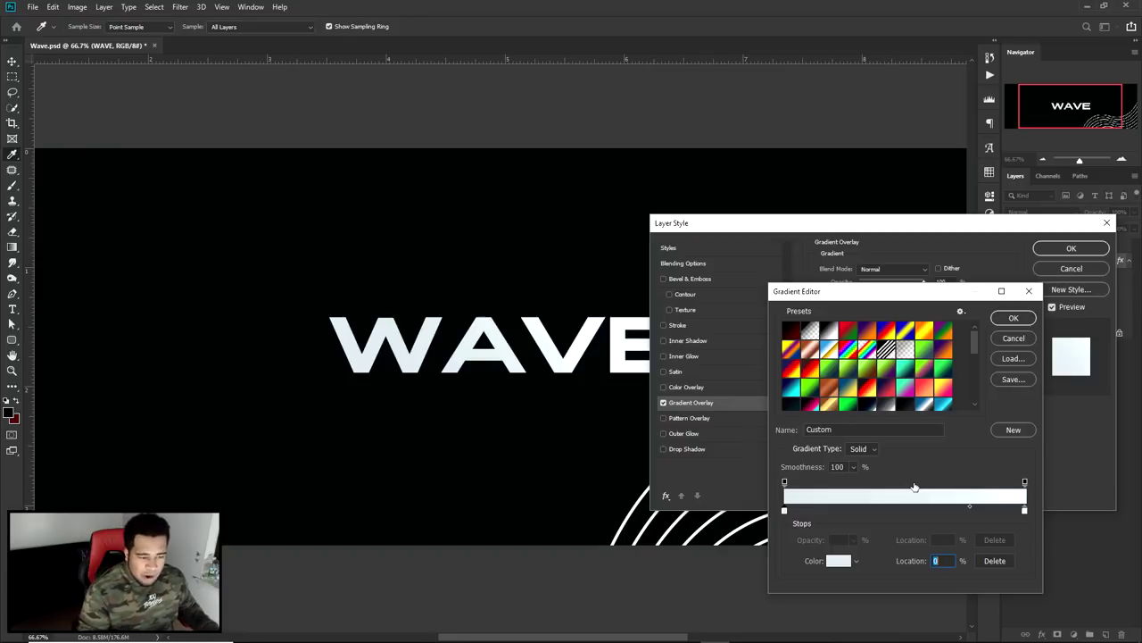
pyautogui.doubleClick(1025, 515)
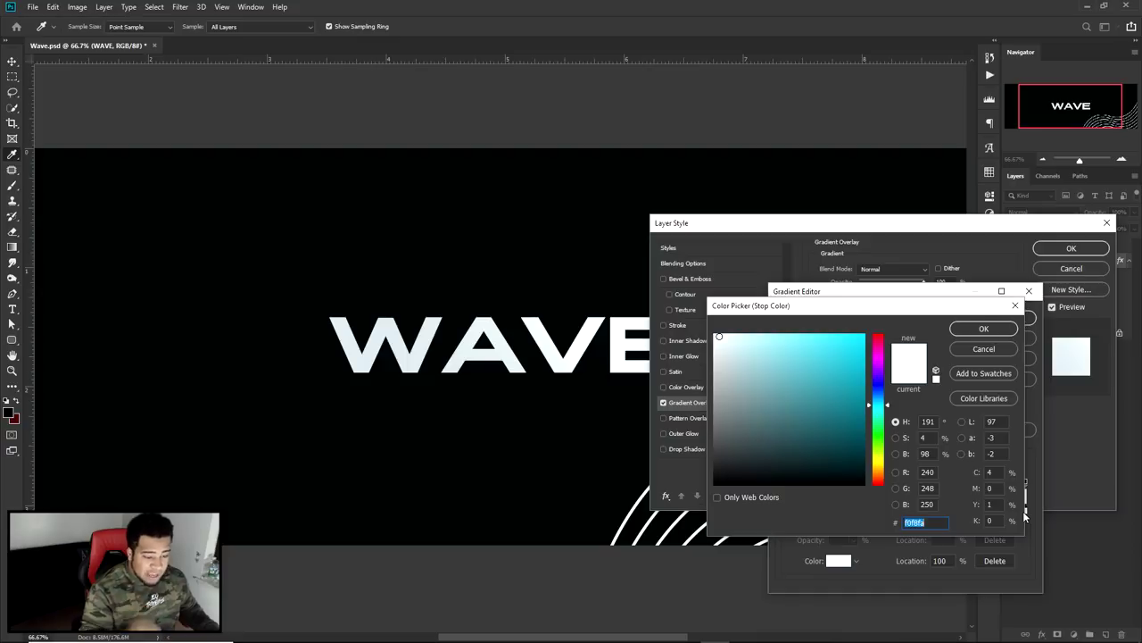
pyautogui.click(983, 328)
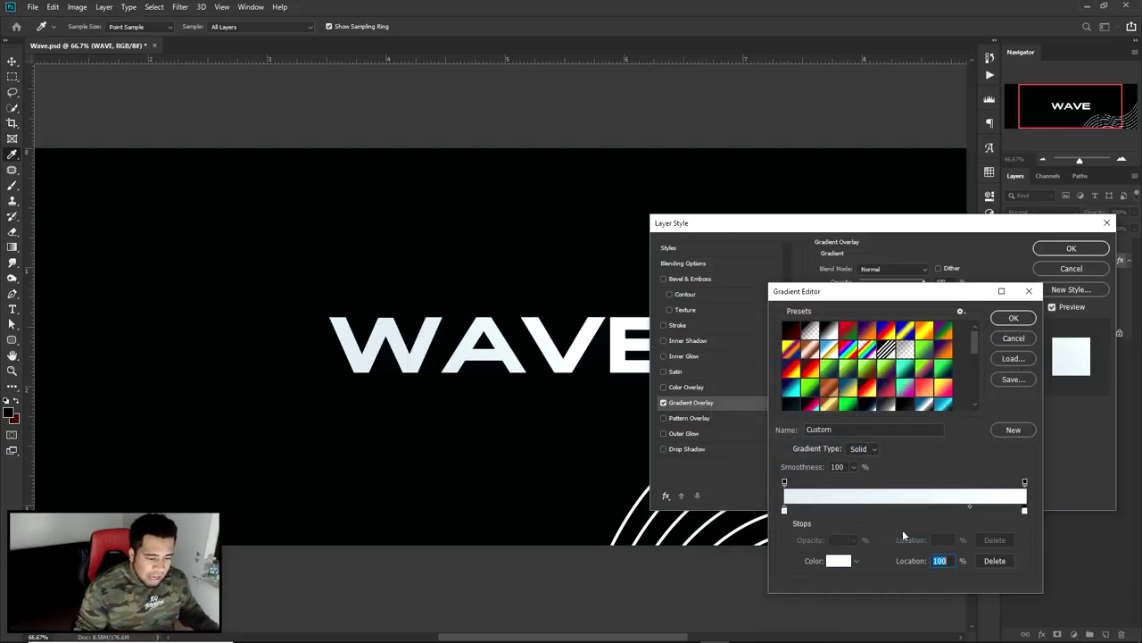
# Try the gradient's midpoint at 46%, return it to 77%, and accept the gradient
pyautogui.moveTo(968, 506); pyautogui.dragTo(896, 504)
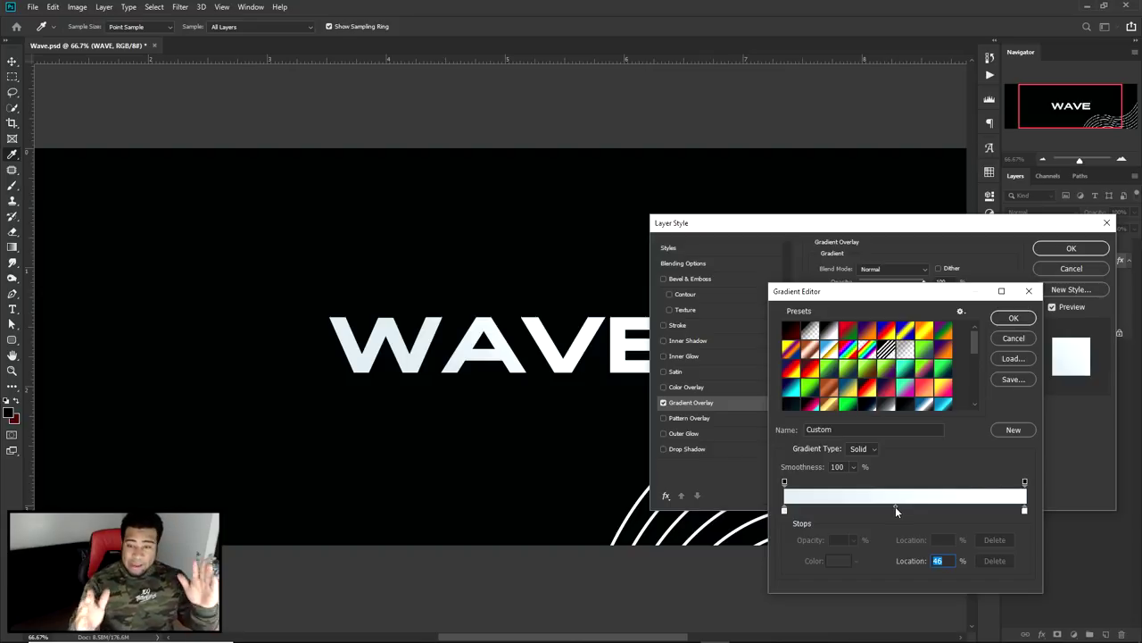
pyautogui.moveTo(894, 505); pyautogui.dragTo(962, 505)
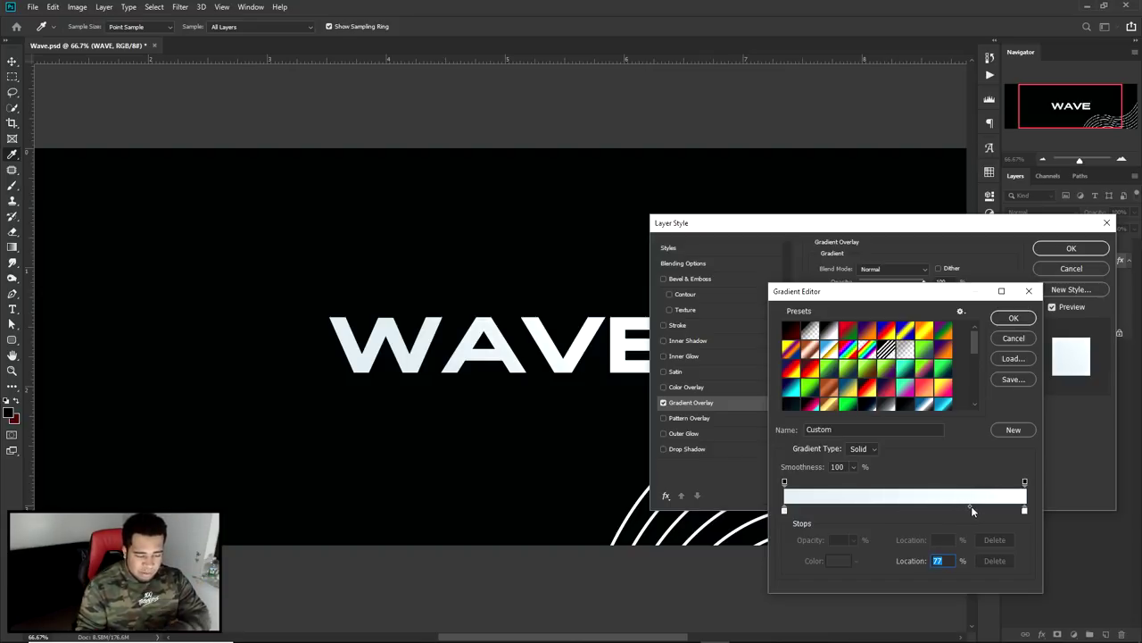
pyautogui.click(1013, 318)
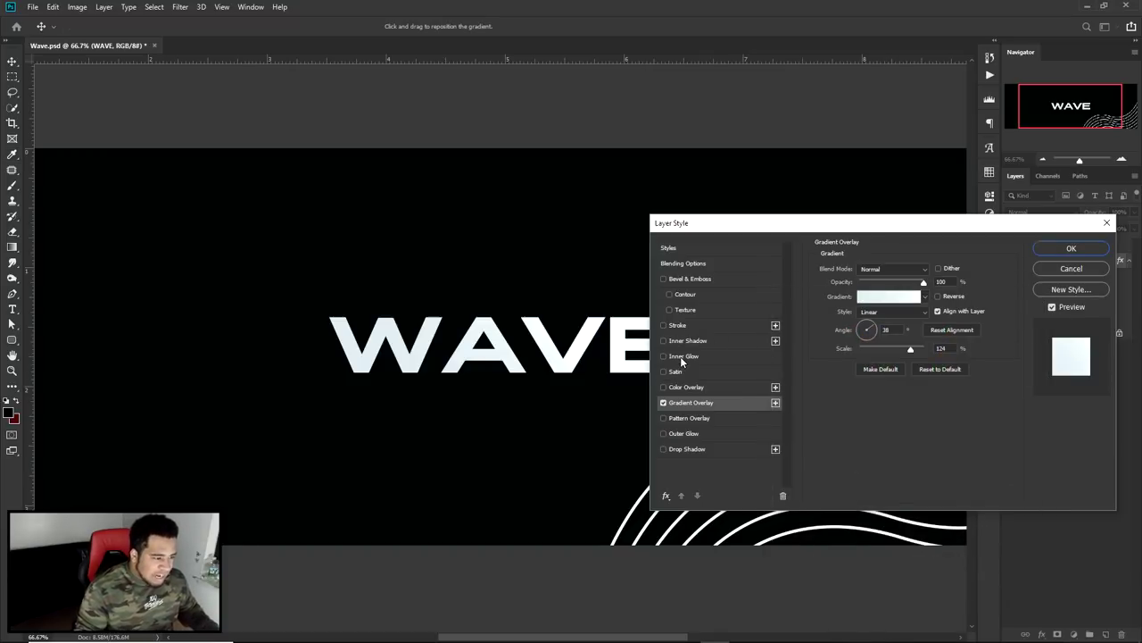
# Enable the Inner Glow effect on the WAVE layer, keep its white colour, set the choke to 0%, and apply the style
pyautogui.click(680, 356)
pyautogui.click(848, 313)
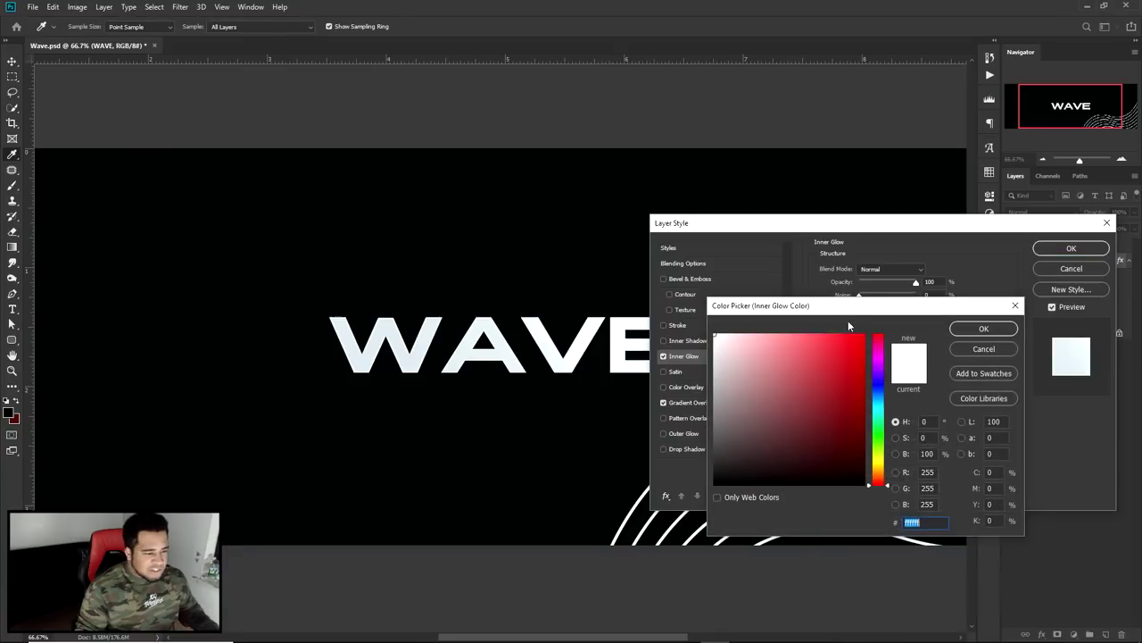
pyautogui.click(982, 329)
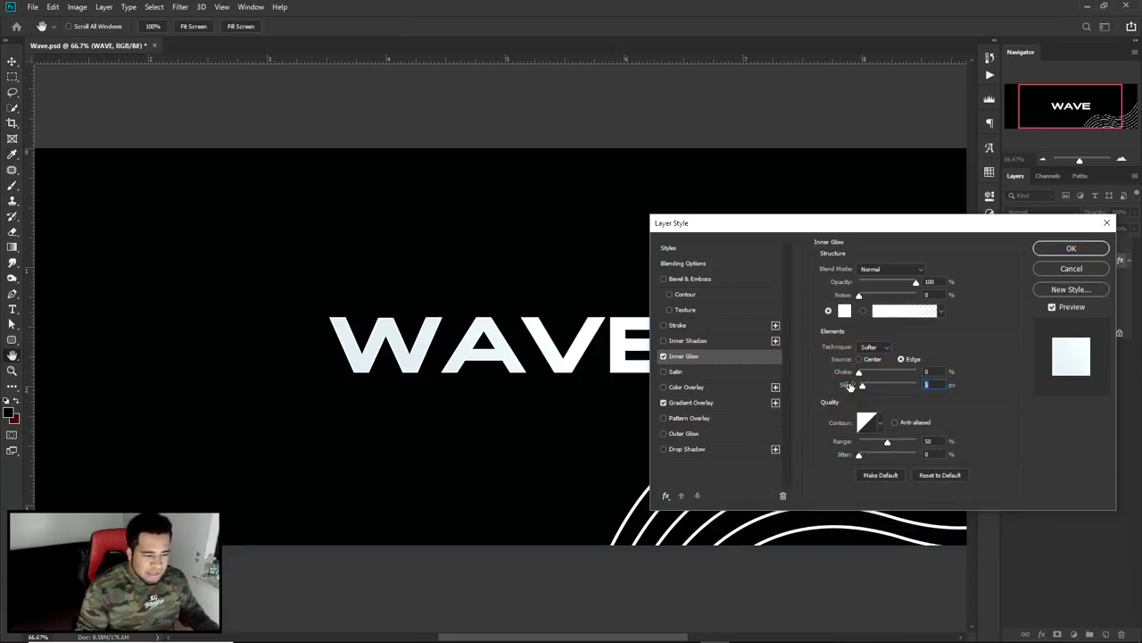
pyautogui.moveTo(930, 373); pyautogui.dragTo(783, 384)
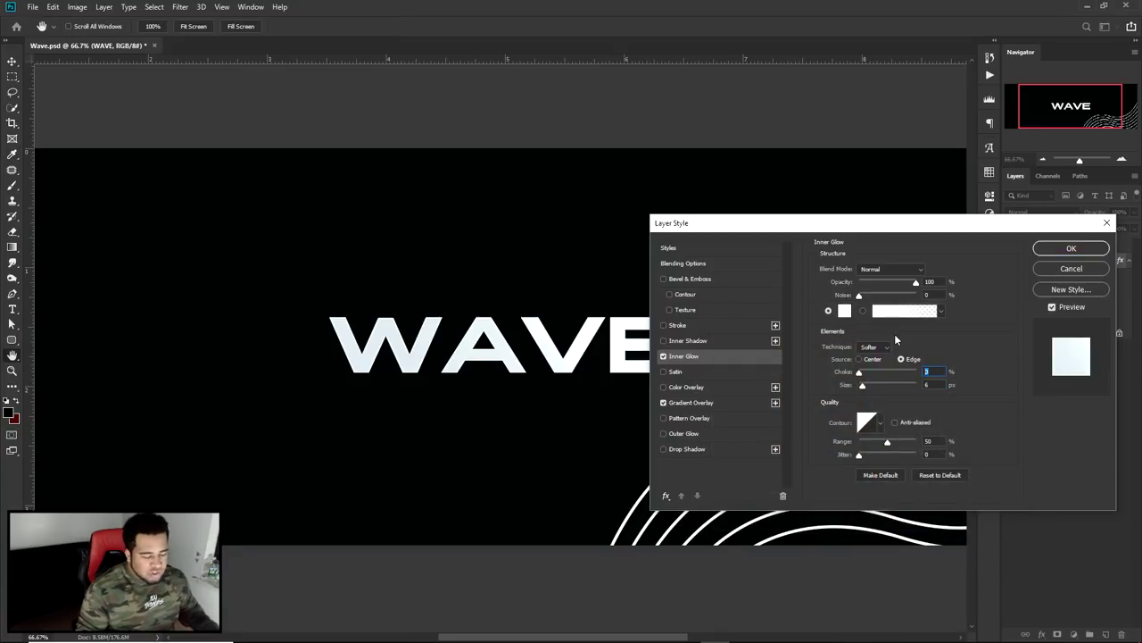
pyautogui.write('8')
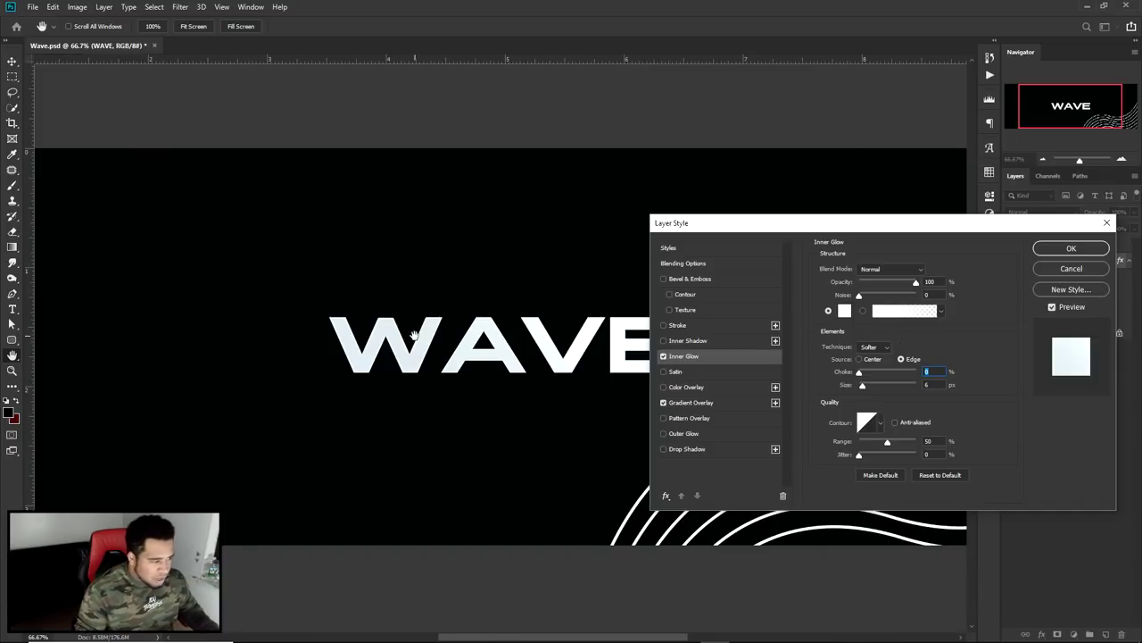
pyautogui.click(1071, 248)
# Examine the WAVE lettering up close with the Gradient Overlay effect hidden and shown
pyautogui.scroll(4, 490, 344)
pyautogui.moveTo(489, 344); pyautogui.dragTo(625, 324)
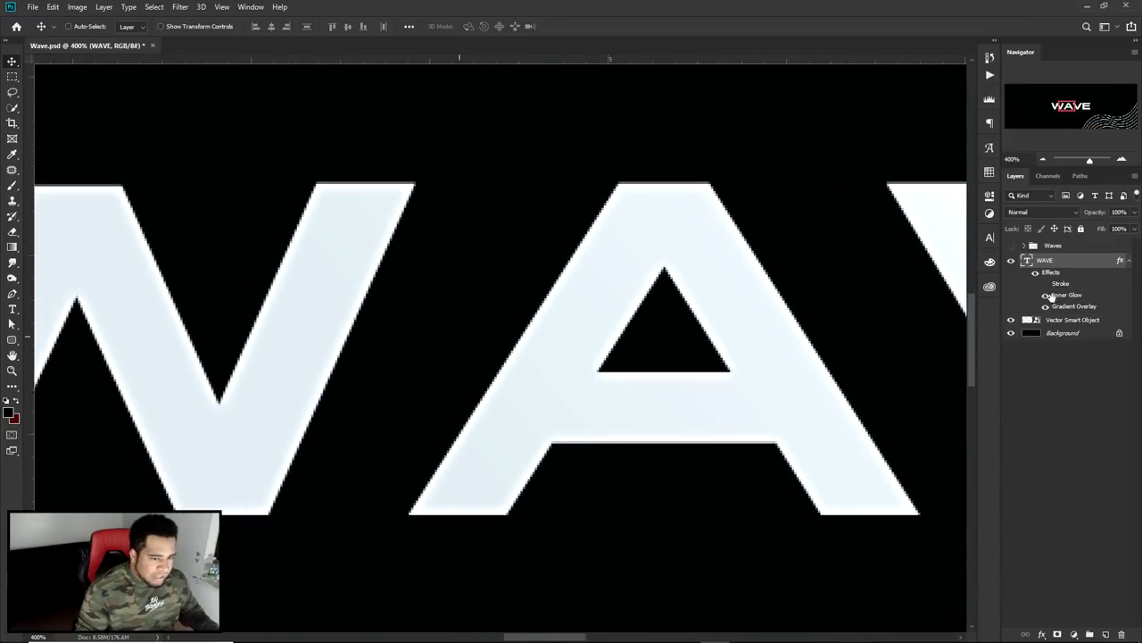
pyautogui.click(1047, 305)
pyautogui.click(1047, 305)
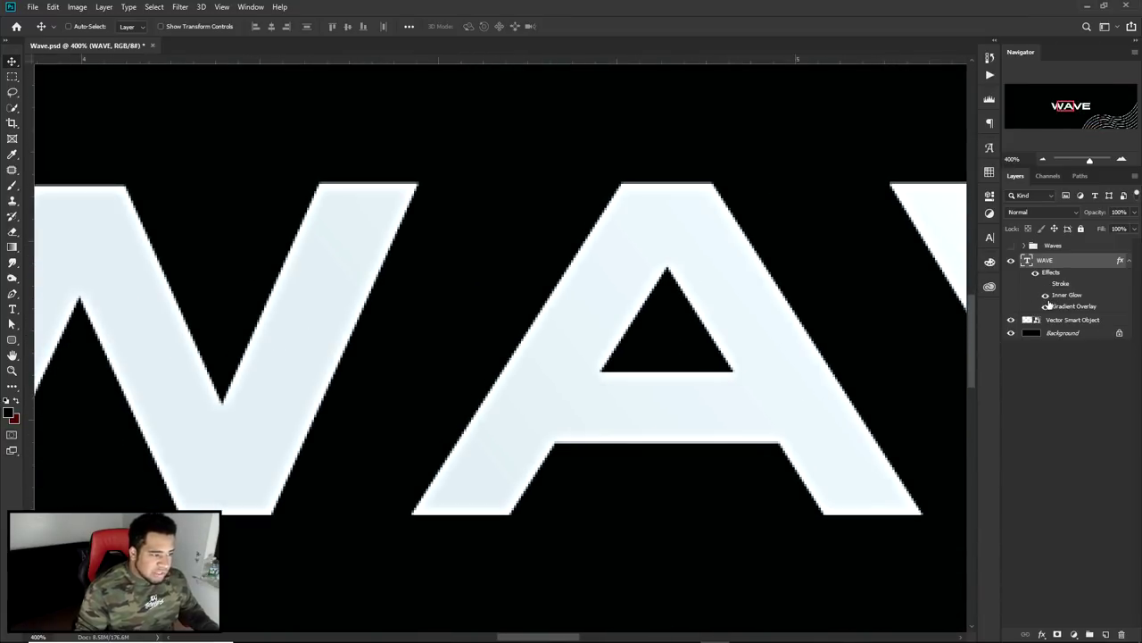
# Re-enable the 1 px white inside Stroke on the WAVE layer and check the letter edges up close
pyautogui.doubleClick(1061, 283)
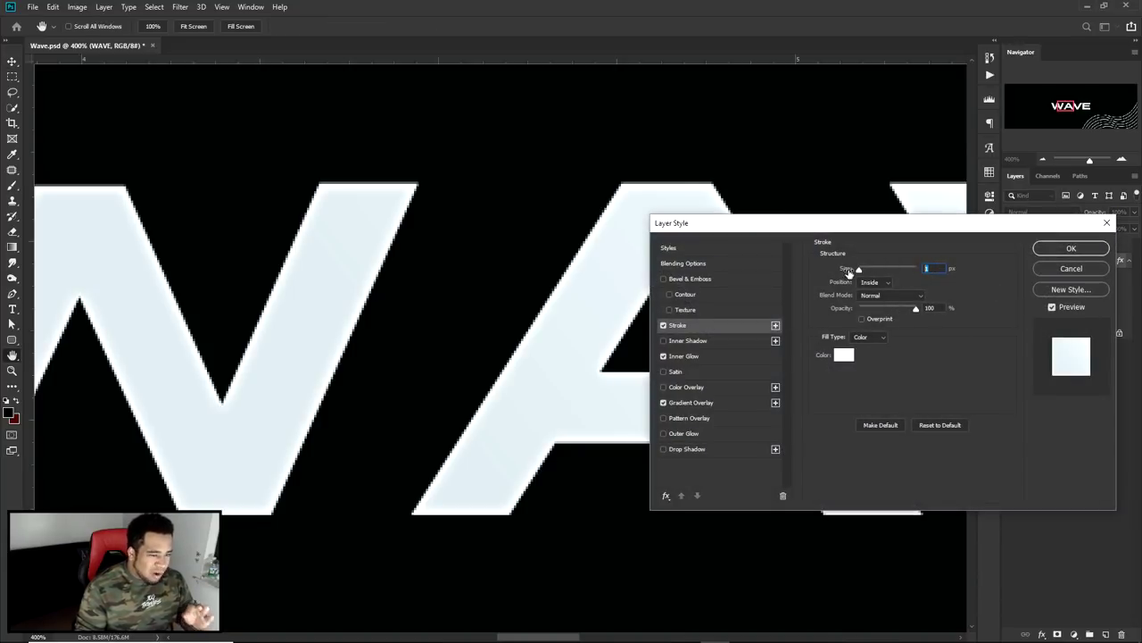
pyautogui.click(662, 327)
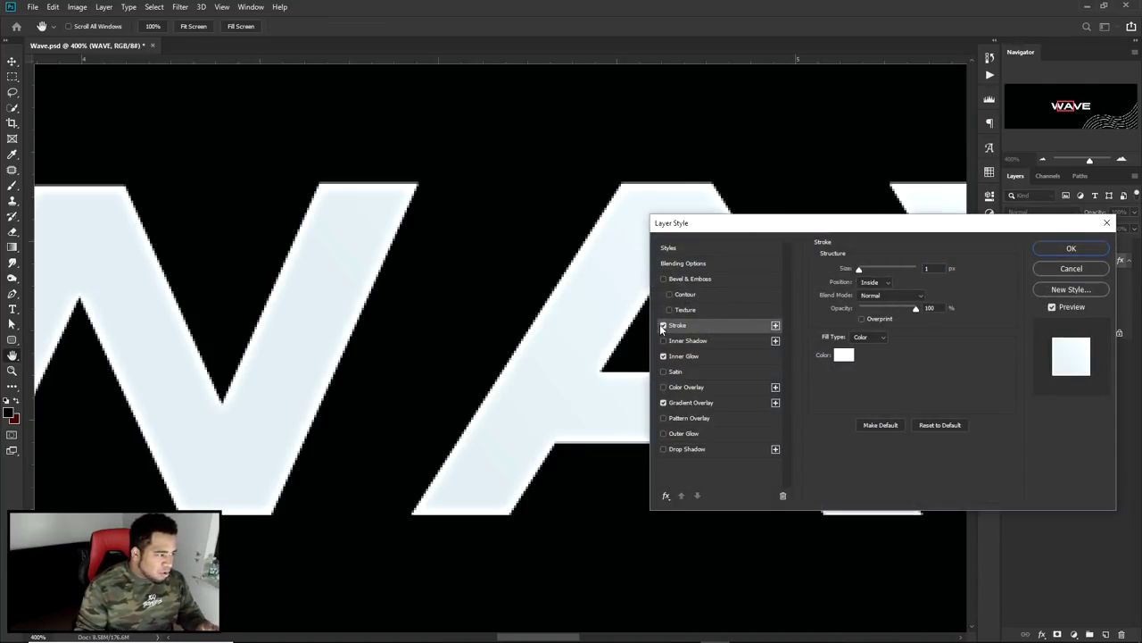
pyautogui.click(1067, 250)
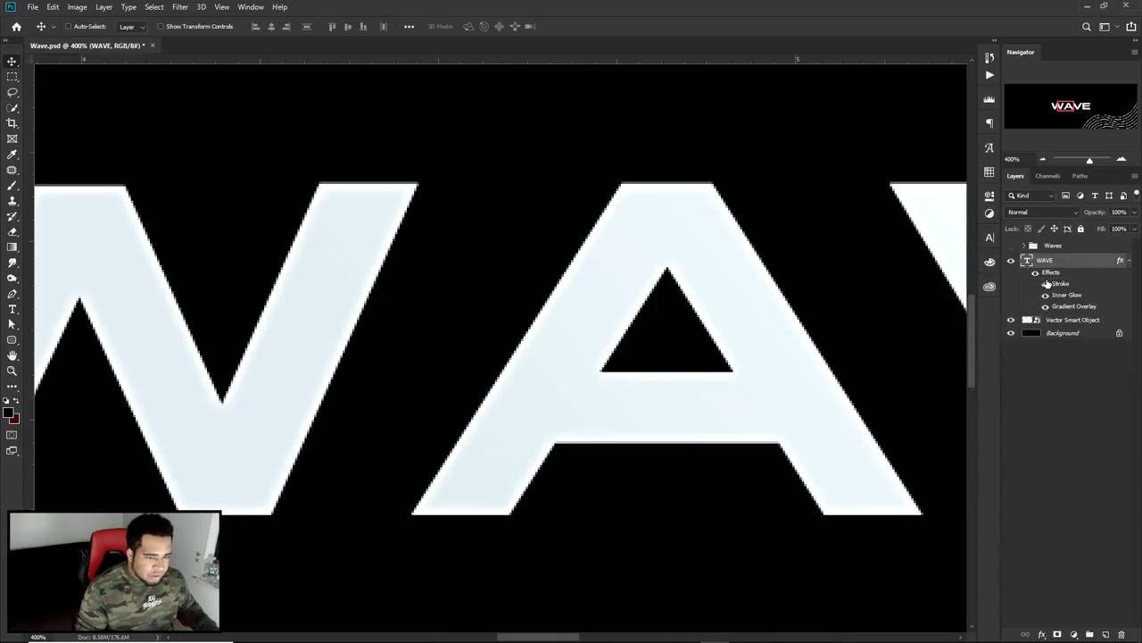
pyautogui.scroll(3, 632, 199)
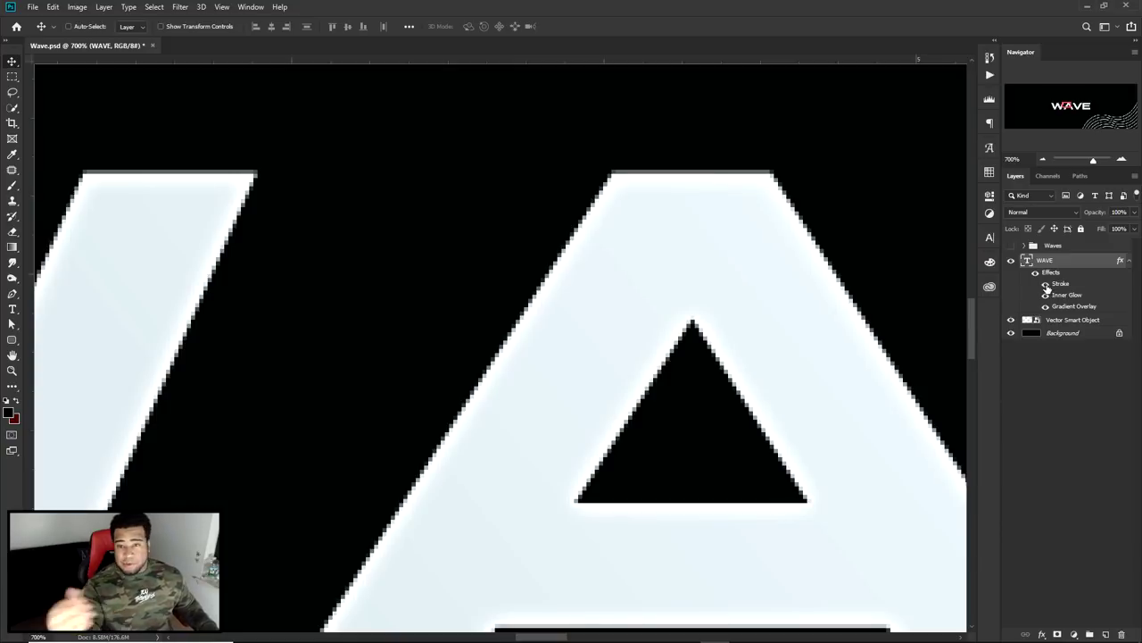
pyautogui.scroll(-8, 880, 318)
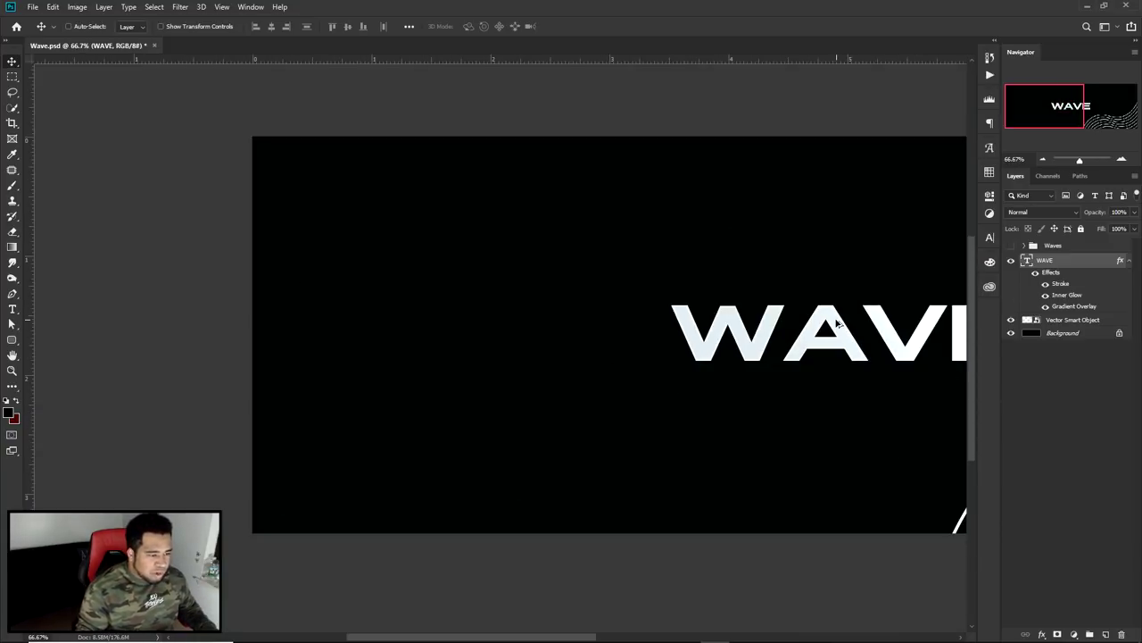
# Add a separate white text layer reading "VIBES" above the WAVE text and commit it
pyautogui.scroll(-1, 836, 321)
pyautogui.scroll(1, 580, 325)
pyautogui.moveTo(532, 325); pyautogui.dragTo(665, 325)
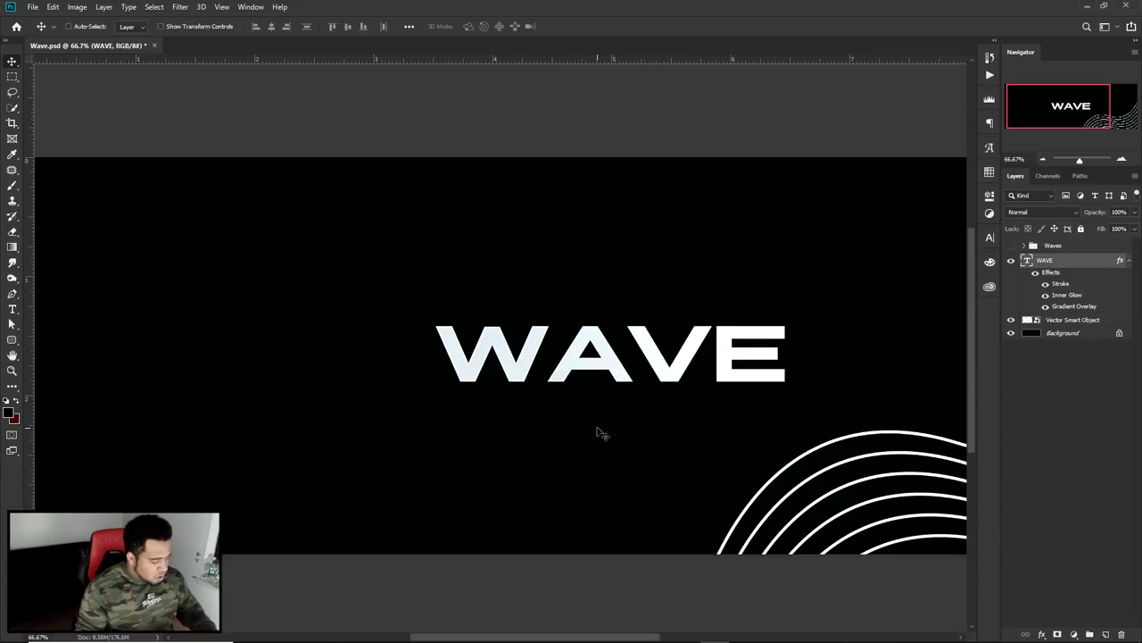
pyautogui.press('t')
pyautogui.click(597, 247)
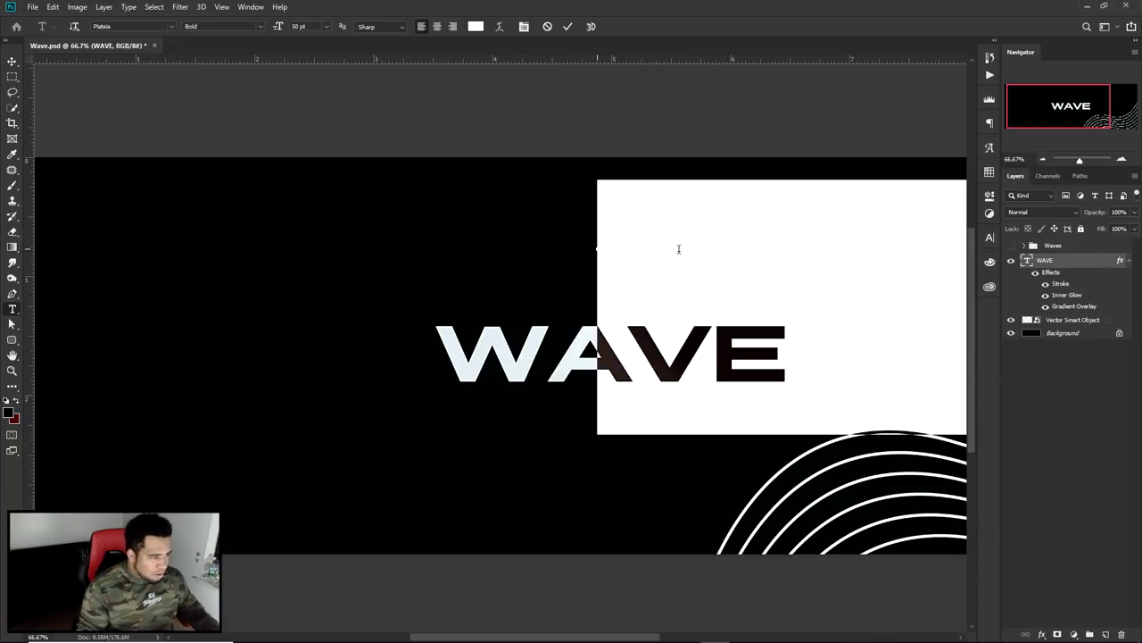
pyautogui.write('VIBES')
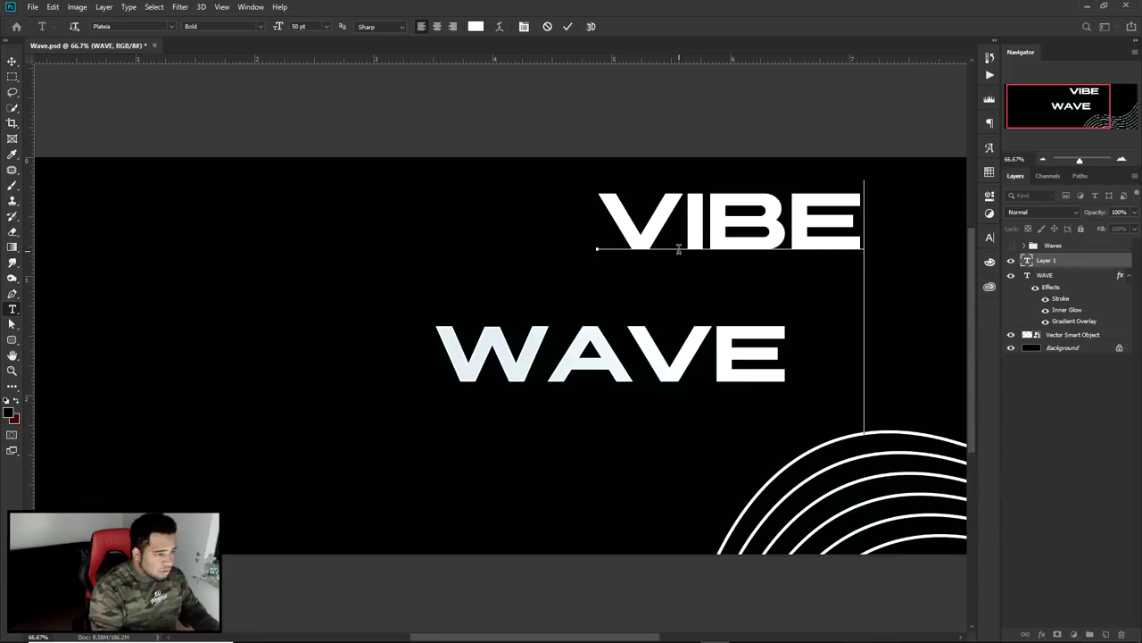
pyautogui.click(569, 27)
pyautogui.press('v')
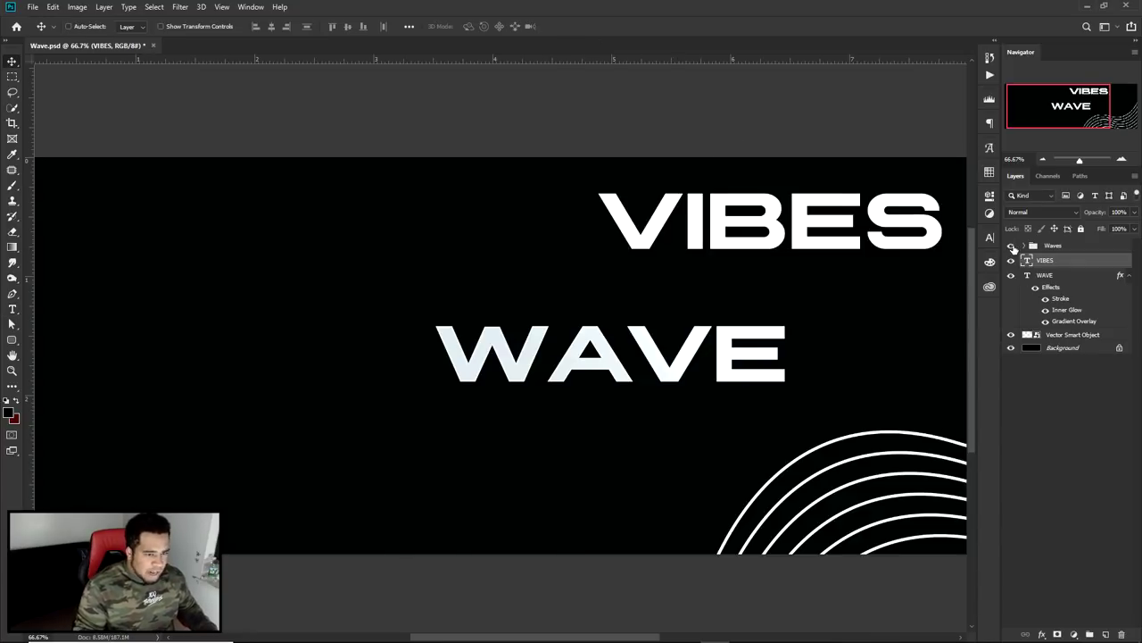
# Hide the Waves group and change the VIBES text font to Arame Regular
pyautogui.click(1011, 245)
pyautogui.click(1011, 246)
pyautogui.click(989, 237)
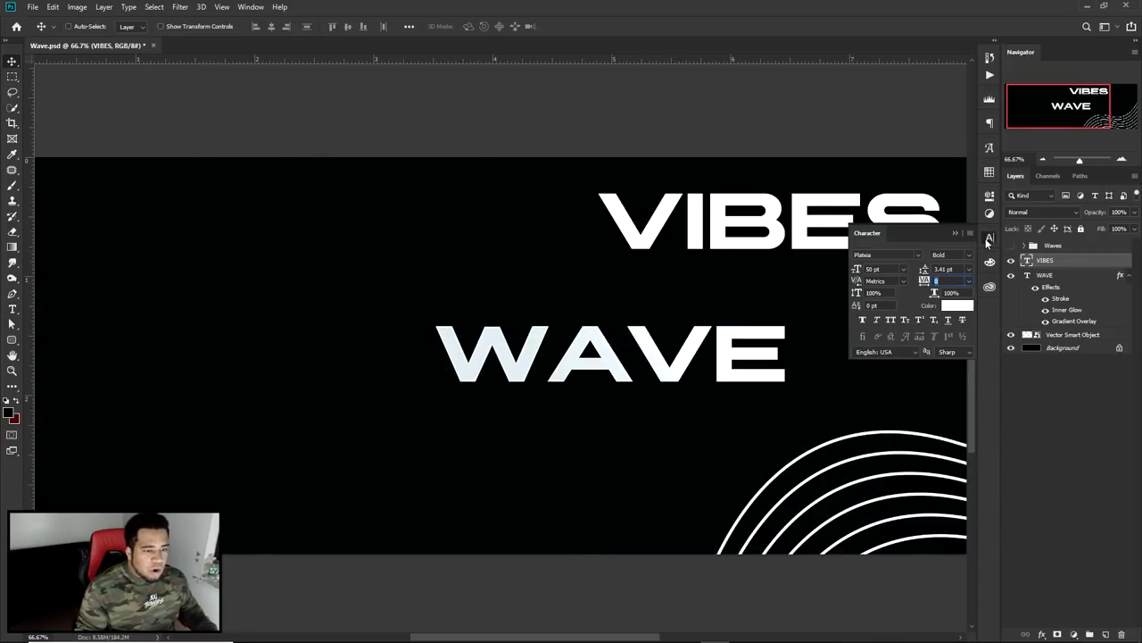
pyautogui.click(921, 254)
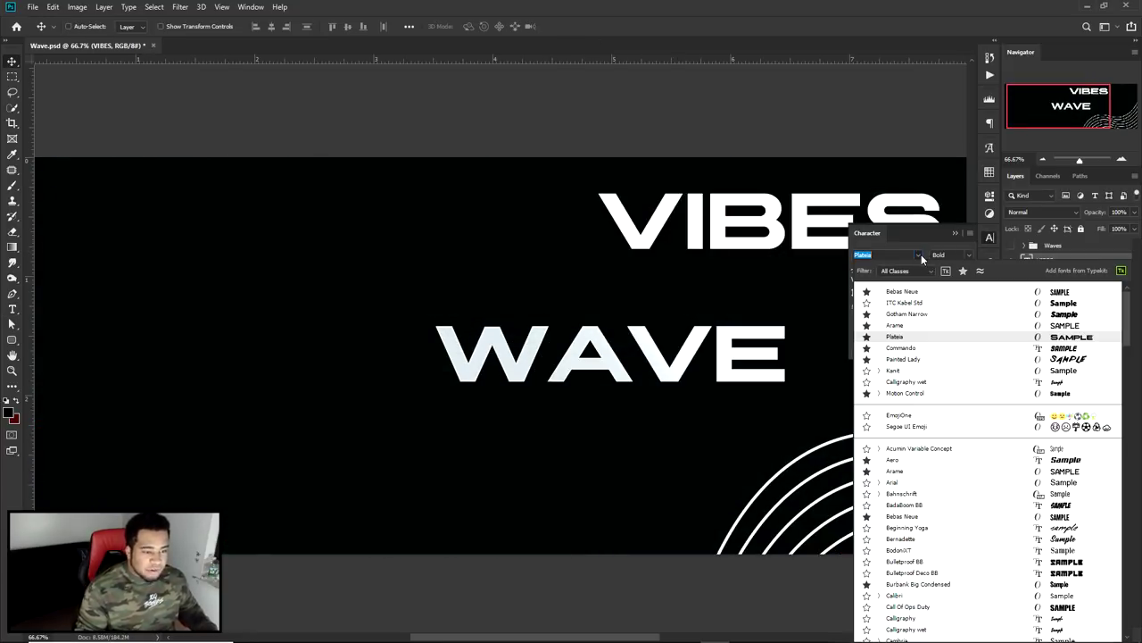
pyautogui.click(904, 331)
# Scale the VIBES text down to 10.59 pt and place it beneath the WAVE lettering
pyautogui.hotkey('ctrl', 't')
pyautogui.moveTo(736, 227); pyautogui.dragTo(619, 417)
pyautogui.press('Return')
# Set the VIBES tracking to 3640 so the letters spread out under the WAVE text
pyautogui.moveTo(926, 280)
pyautogui.mouseDown()
pyautogui.moveTo(963, 281)
pyautogui.moveTo(944, 281)
pyautogui.mouseUp()
pyautogui.moveTo(763, 431); pyautogui.dragTo(709, 412)
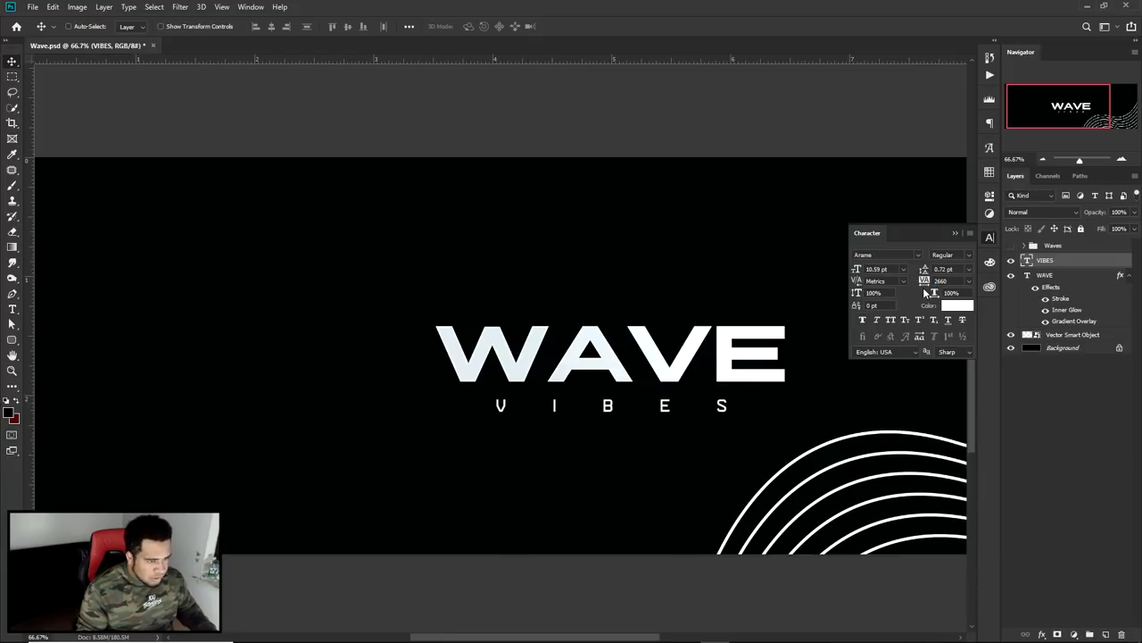
pyautogui.moveTo(934, 286); pyautogui.dragTo(948, 286)
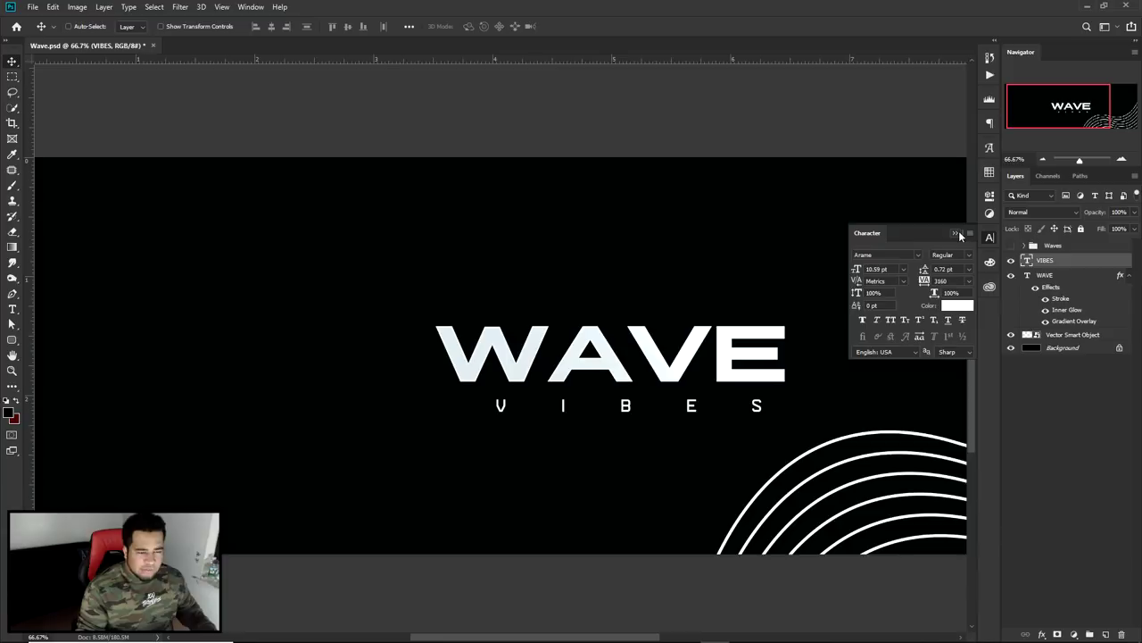
pyautogui.click(250, 7)
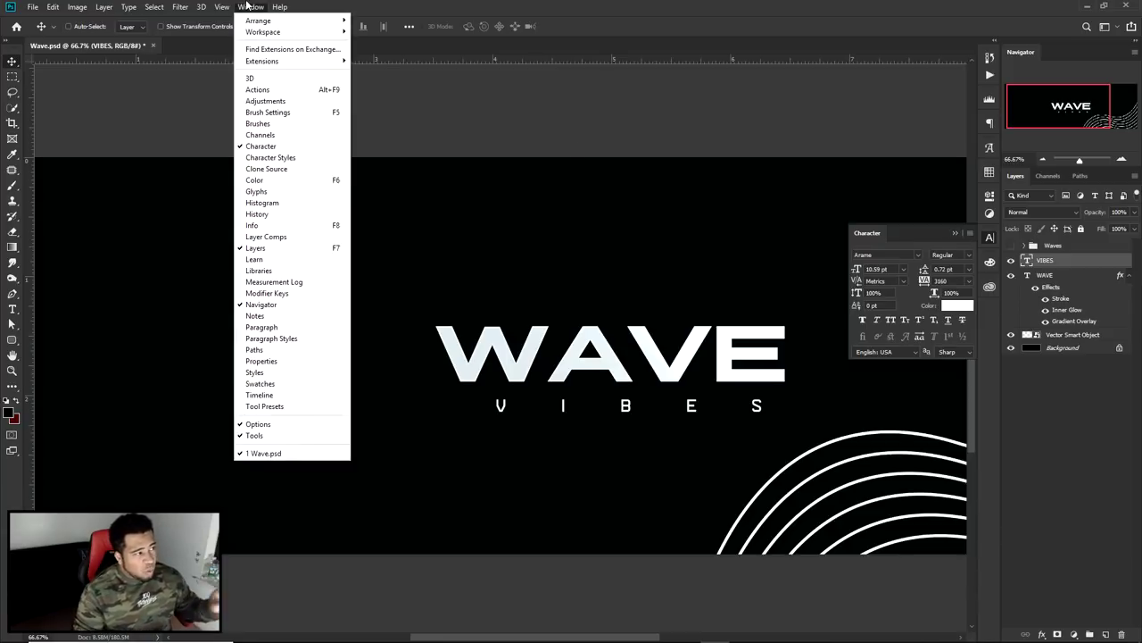
pyautogui.click(943, 282)
pyautogui.write('3640')
pyautogui.press('Return')
# Shrink the spaced VIBES text to 8.46 pt and centre it beneath WAVE
pyautogui.moveTo(759, 402); pyautogui.dragTo(732, 402)
pyautogui.hotkey('ctrl', 't')
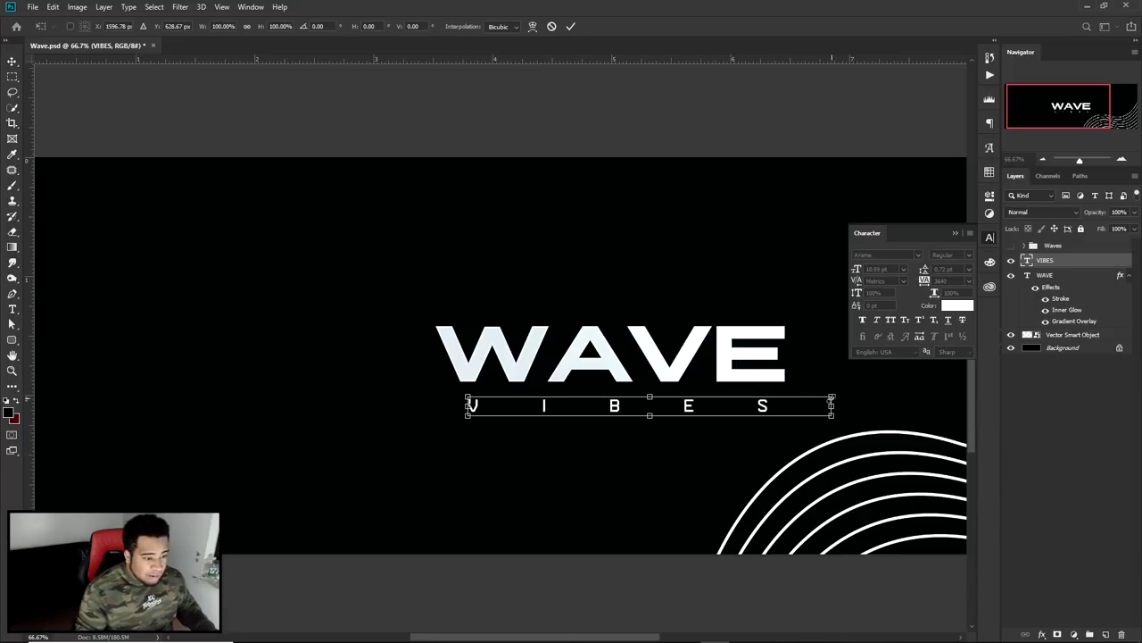
pyautogui.moveTo(838, 392); pyautogui.dragTo(809, 378)
pyautogui.press('Return')
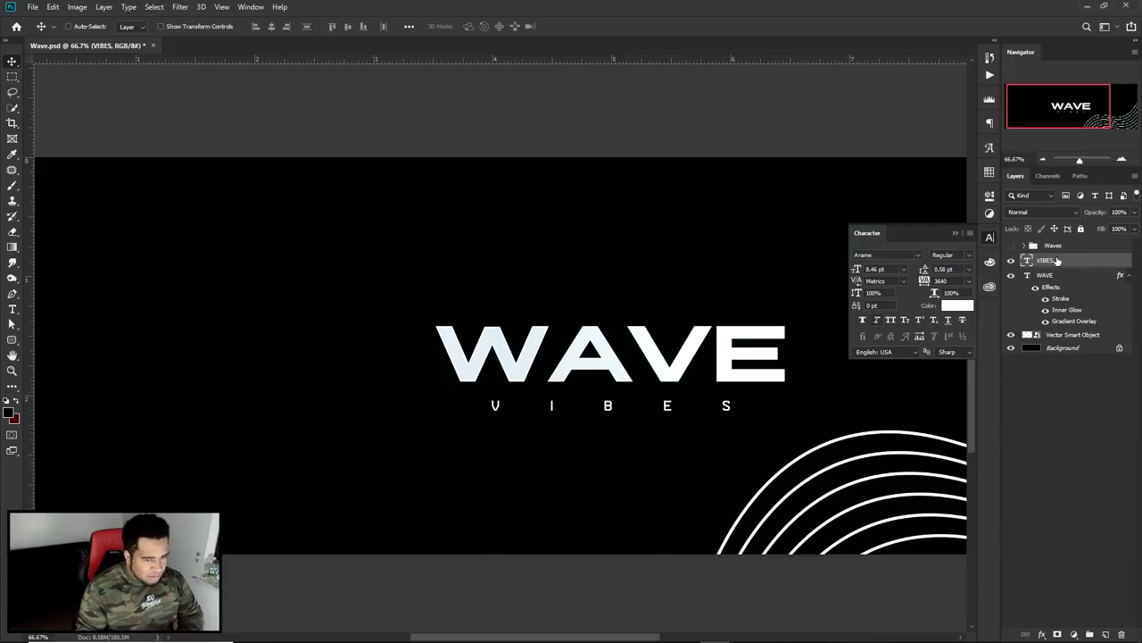
# Add a yellow-to-pink Gradient Overlay to the VIBES layer and check the whole banner
pyautogui.doubleClick(1091, 265)
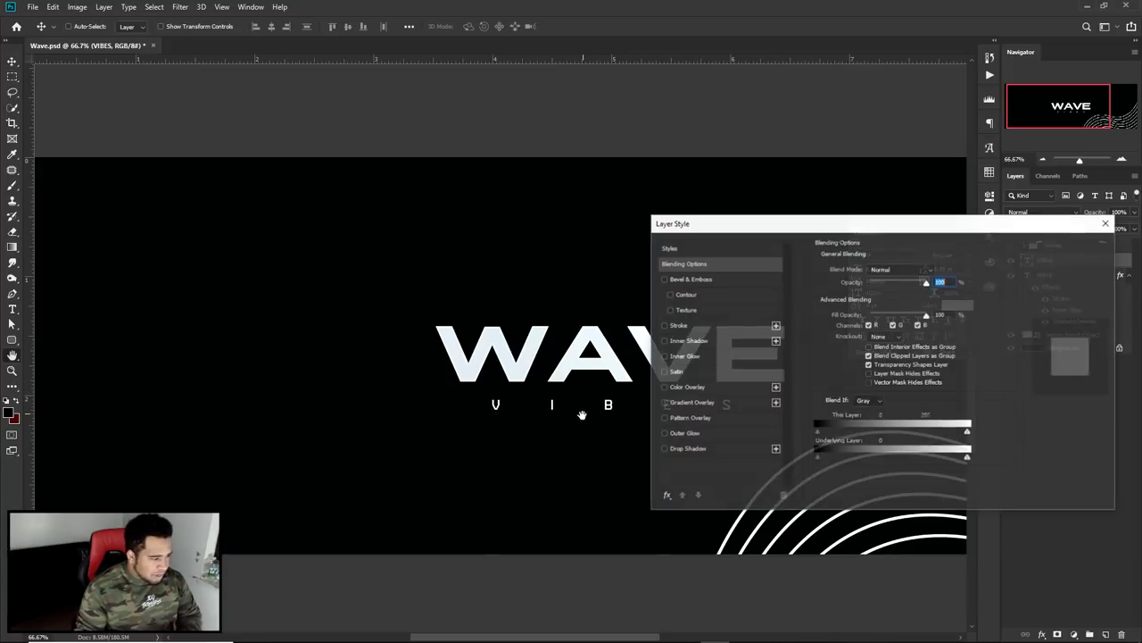
pyautogui.click(691, 403)
pyautogui.click(902, 295)
pyautogui.click(936, 386)
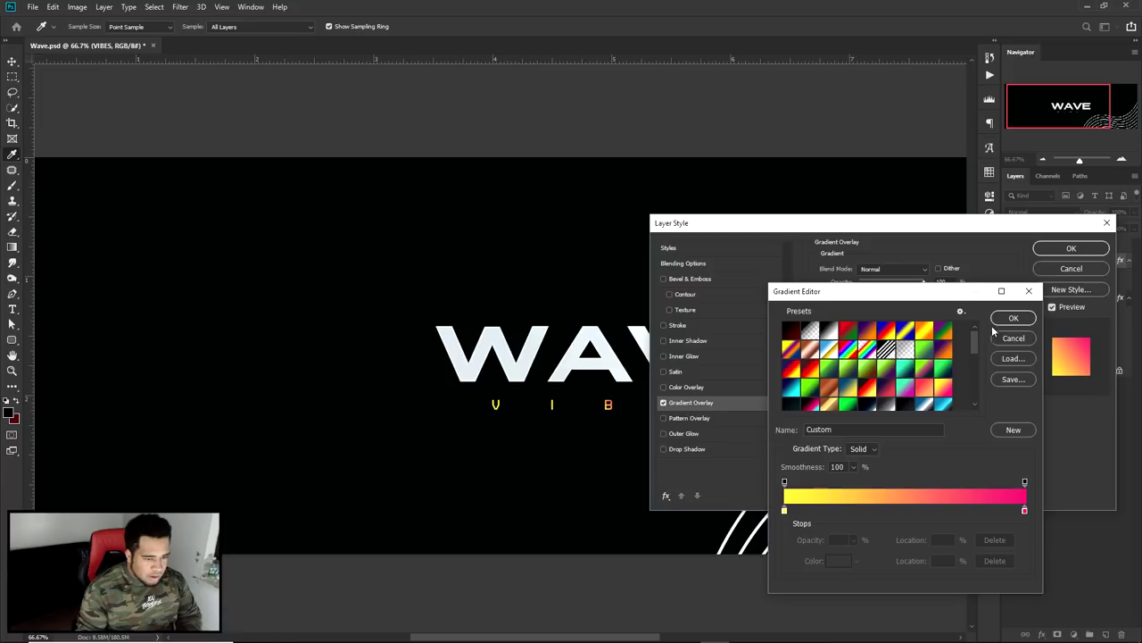
pyautogui.click(1015, 319)
pyautogui.click(1057, 249)
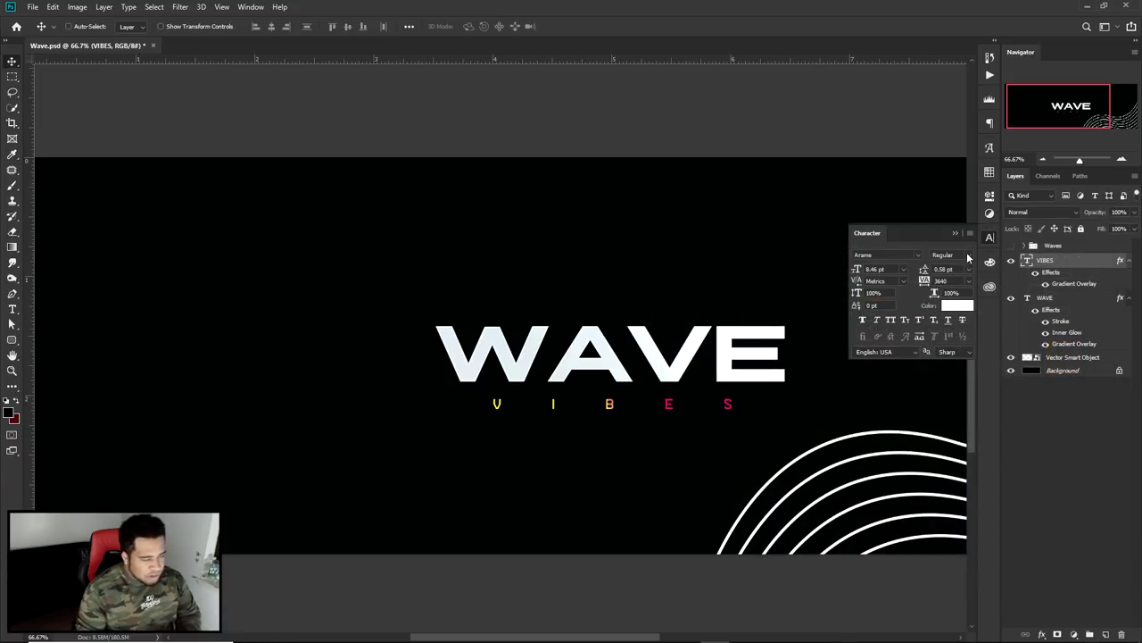
pyautogui.scroll(-2, 813, 327)
pyautogui.scroll(1, 596, 355)
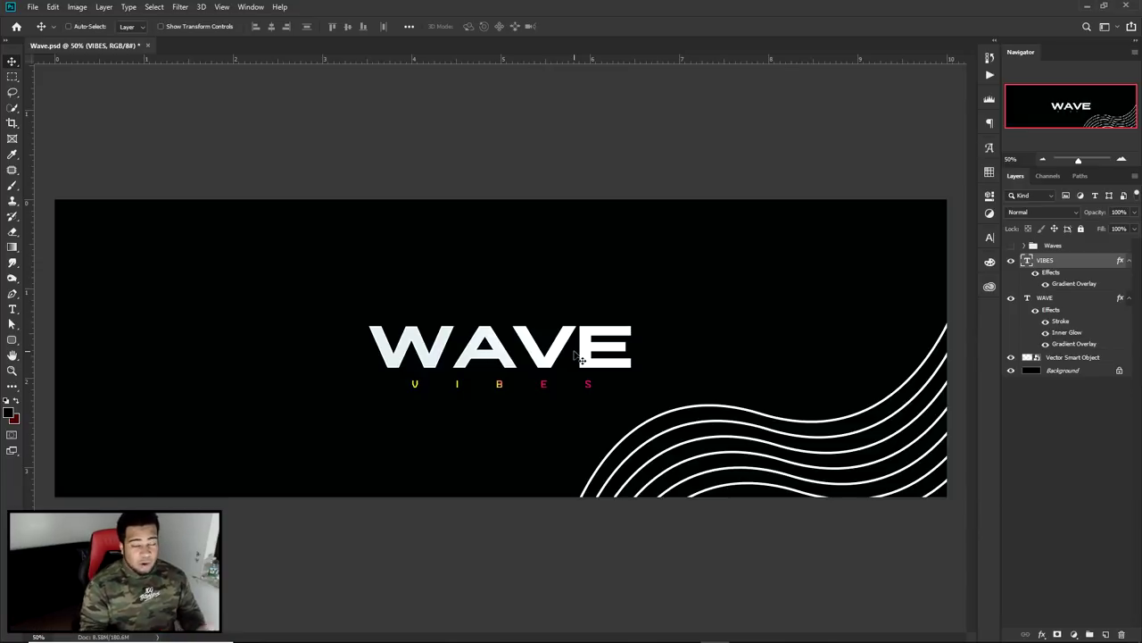
# Rename the Vector Smart Object layer holding the wavy lines as "aSSET"
pyautogui.click(1011, 357)
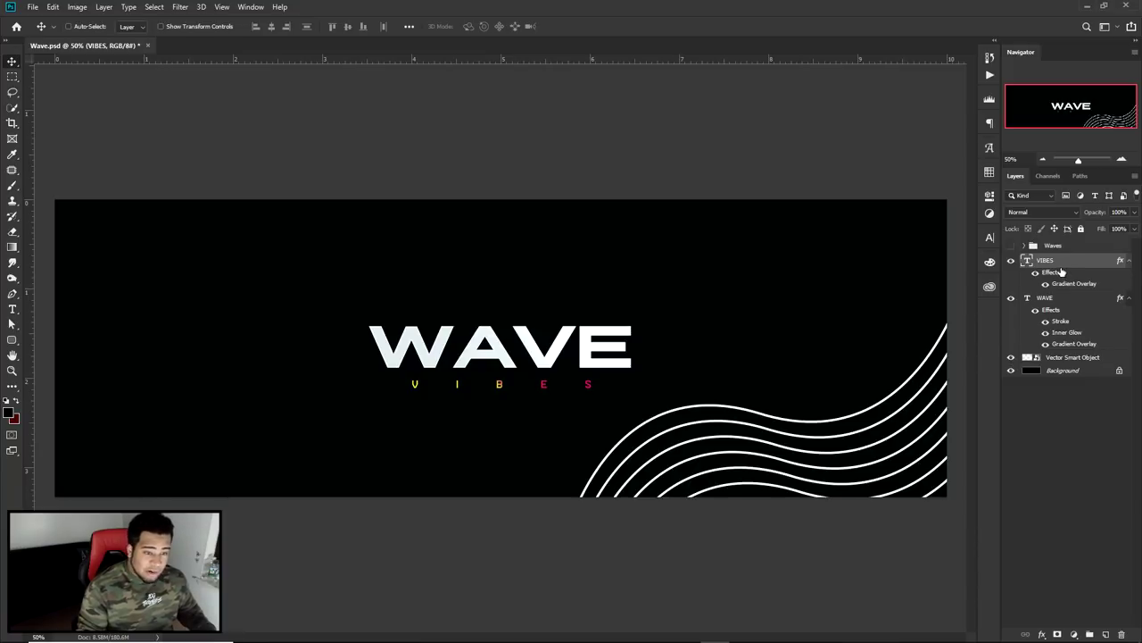
pyautogui.doubleClick(1107, 358)
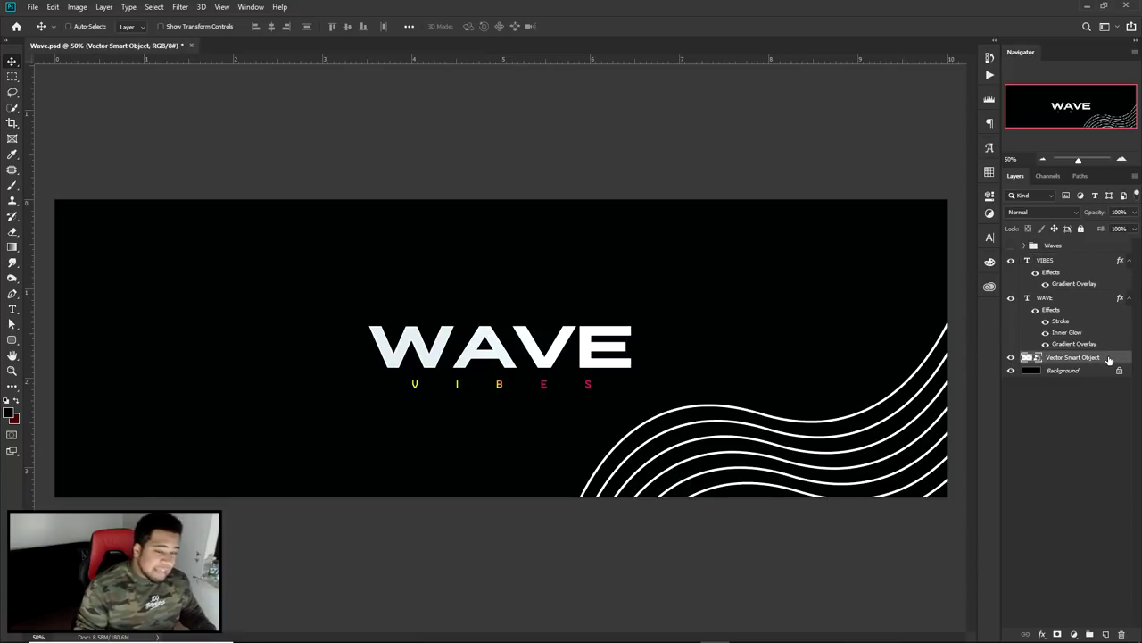
pyautogui.click(1051, 269)
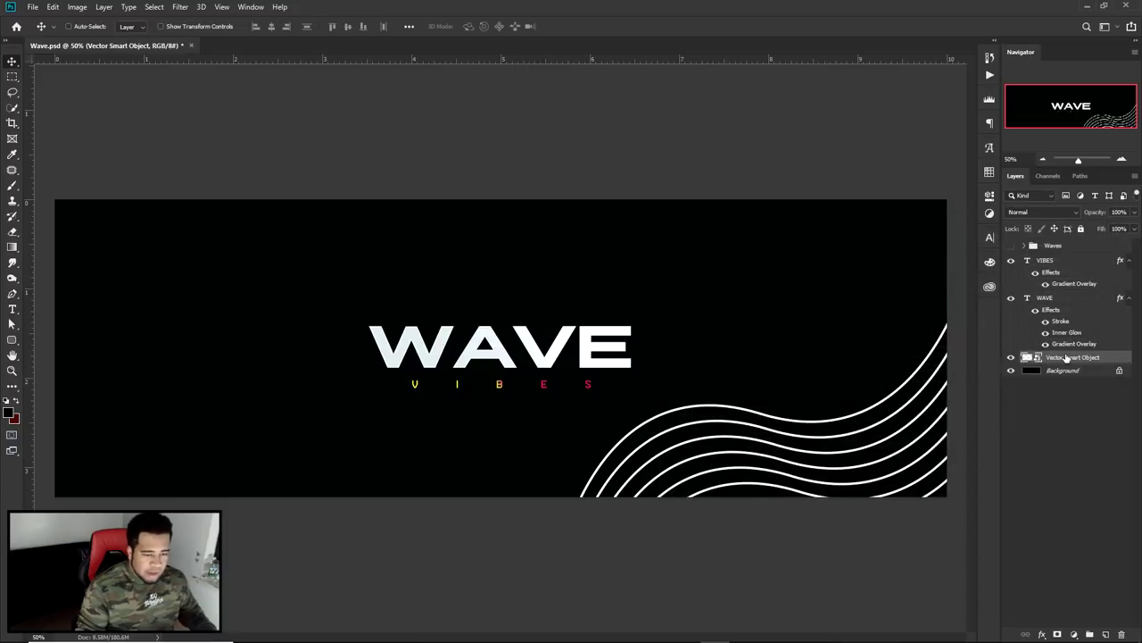
pyautogui.doubleClick(1071, 357)
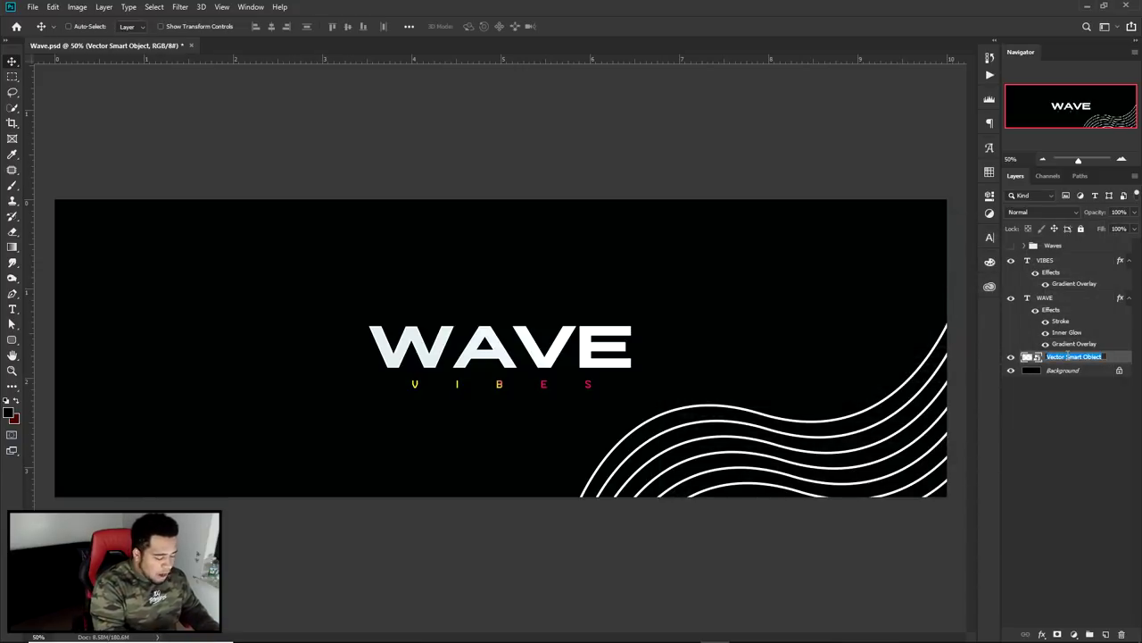
pyautogui.write('T')
pyautogui.press('Return')
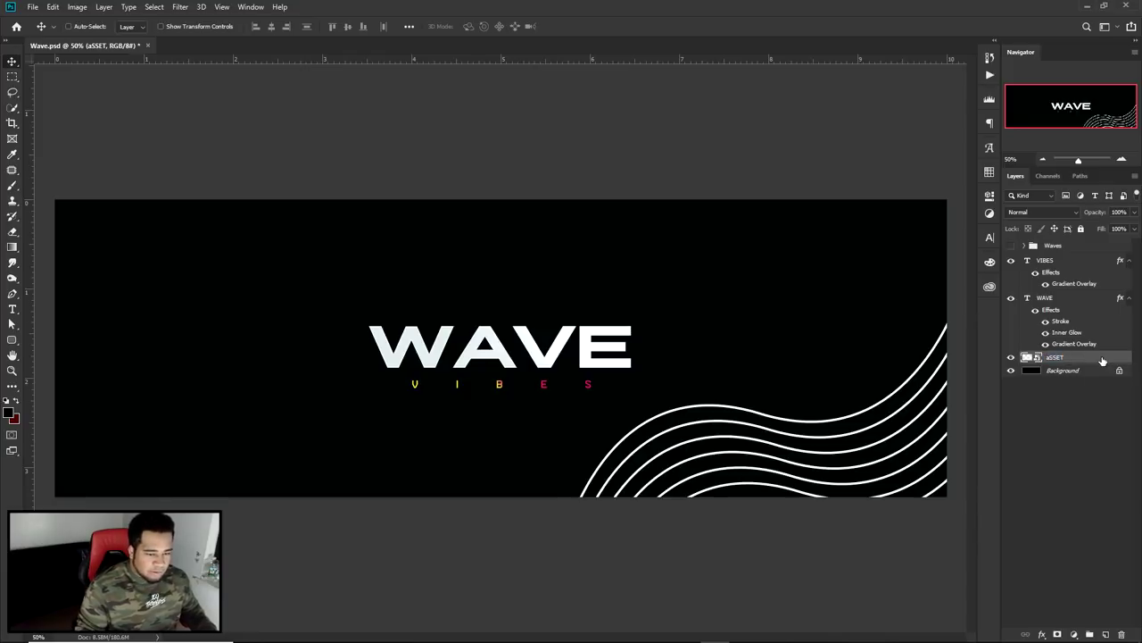
# Enable a yellow-to-pink Gradient Overlay on the aSSET layer and keep its starting stop at #ffe32a
pyautogui.doubleClick(1103, 361)
pyautogui.moveTo(876, 136); pyautogui.dragTo(862, 116)
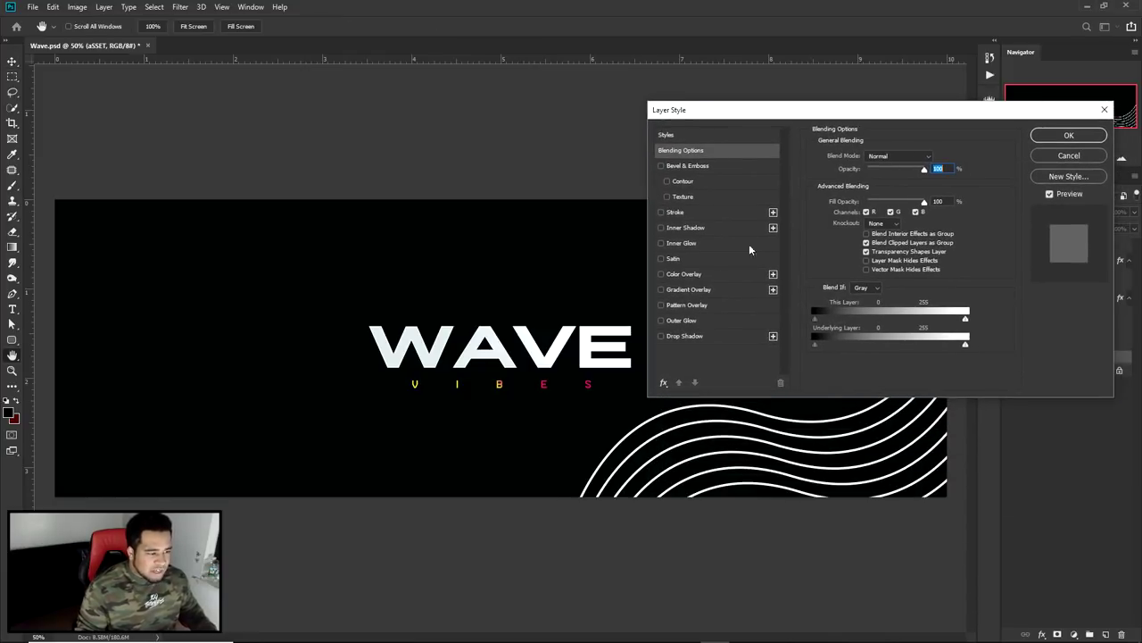
pyautogui.click(682, 288)
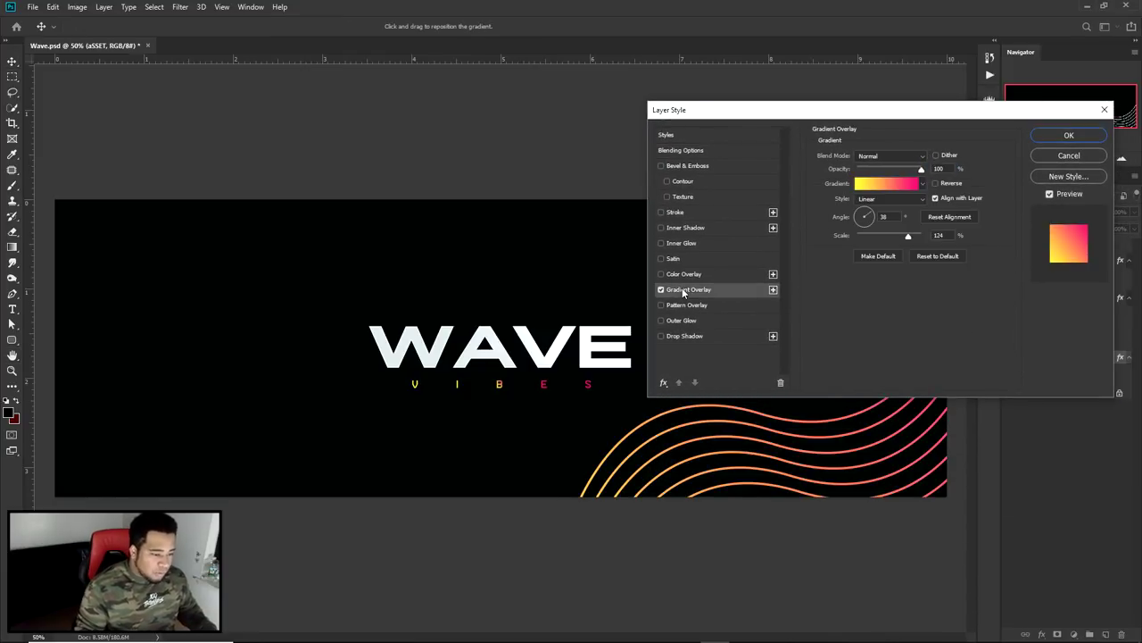
pyautogui.click(884, 185)
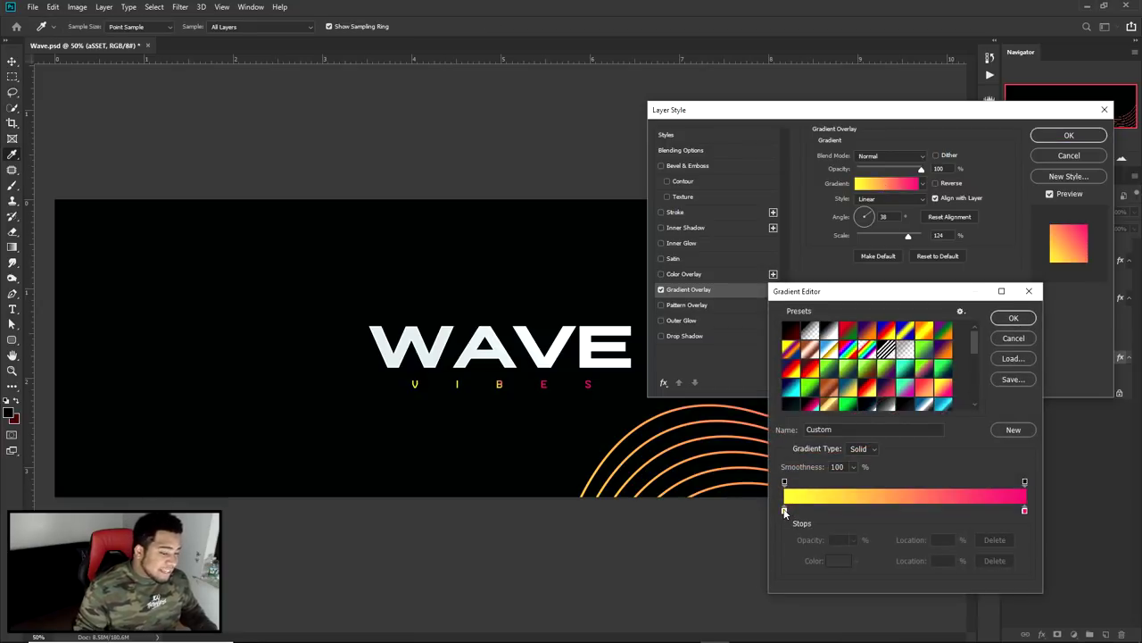
pyautogui.doubleClick(785, 510)
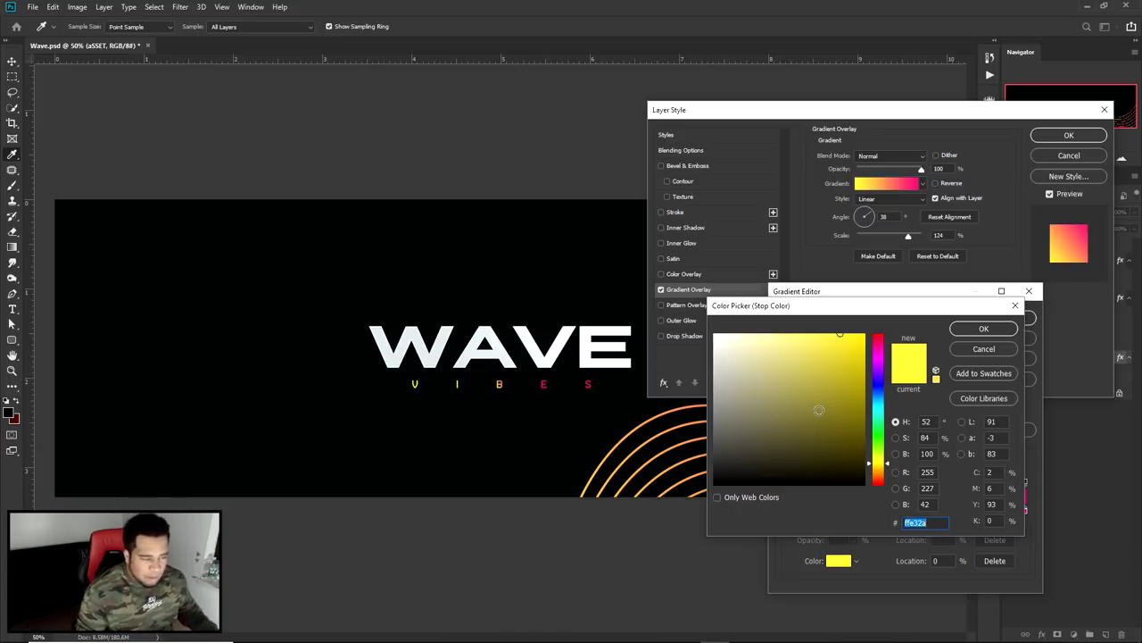
pyautogui.moveTo(879, 309); pyautogui.dragTo(681, 297)
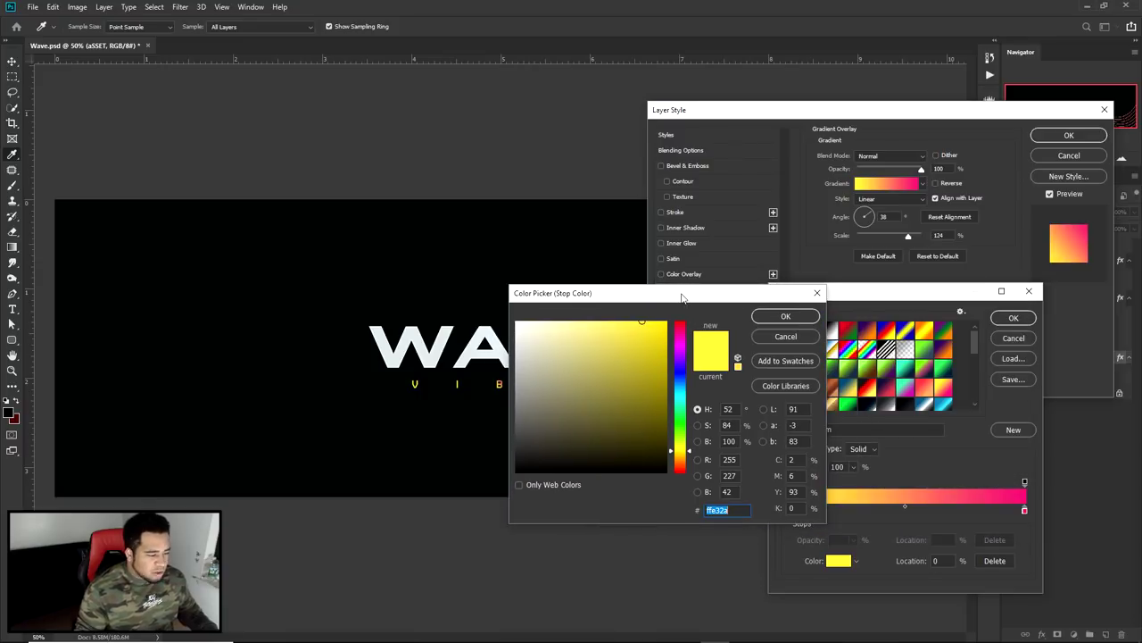
pyautogui.click(785, 314)
# Keep the gradient's pink stop at #f2206a, position it at the gradient's far end and accept the gradient
pyautogui.click(1025, 509)
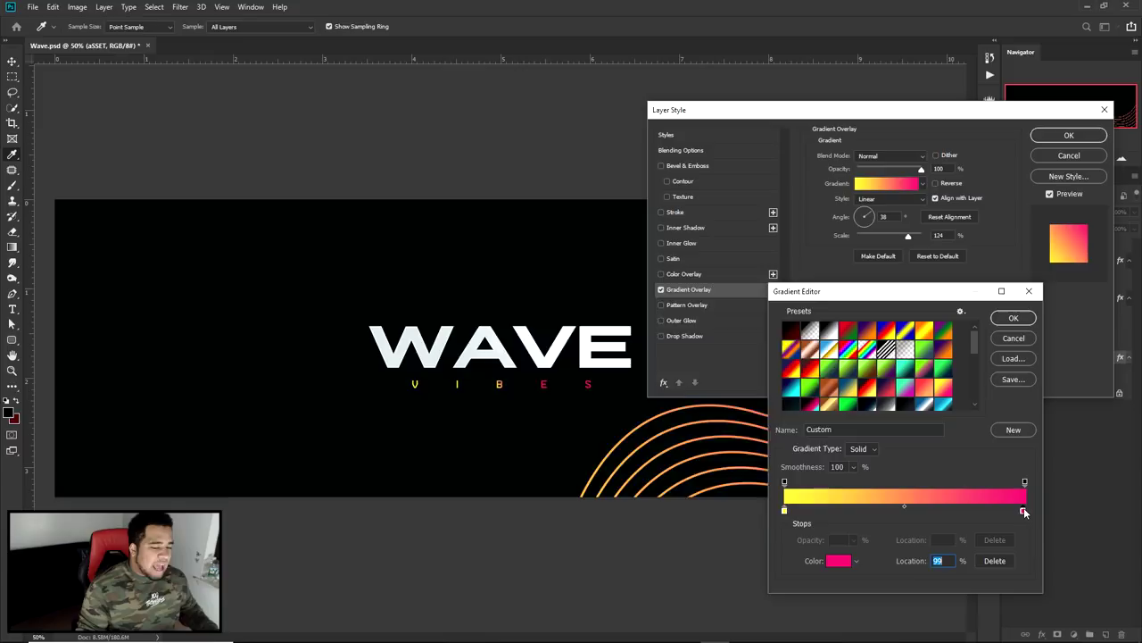
pyautogui.doubleClick(1024, 510)
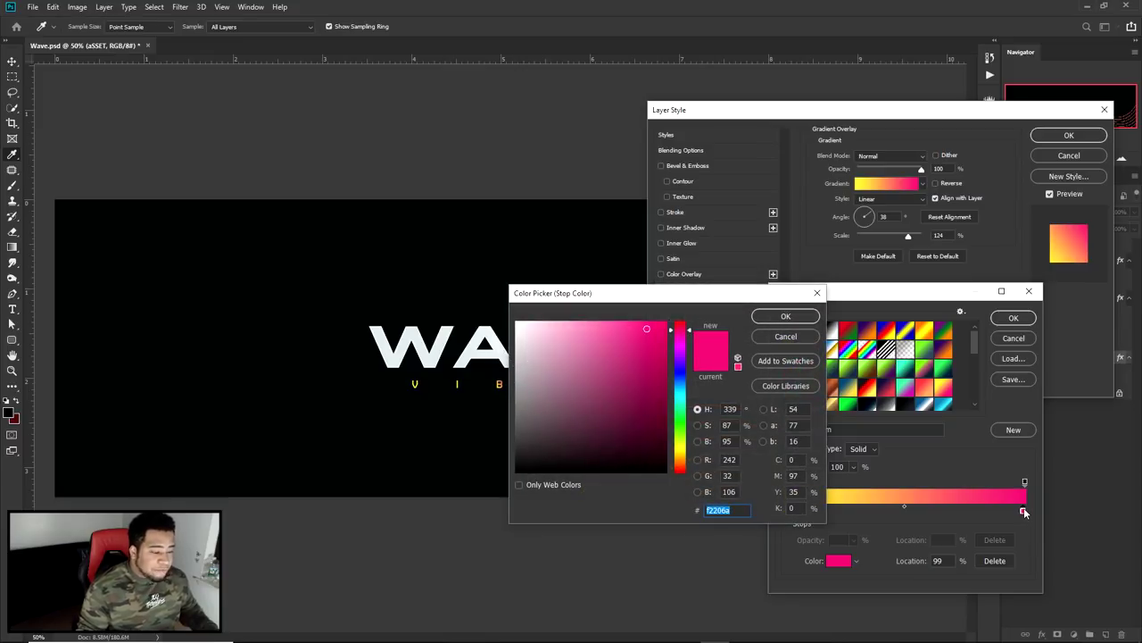
pyautogui.click(792, 319)
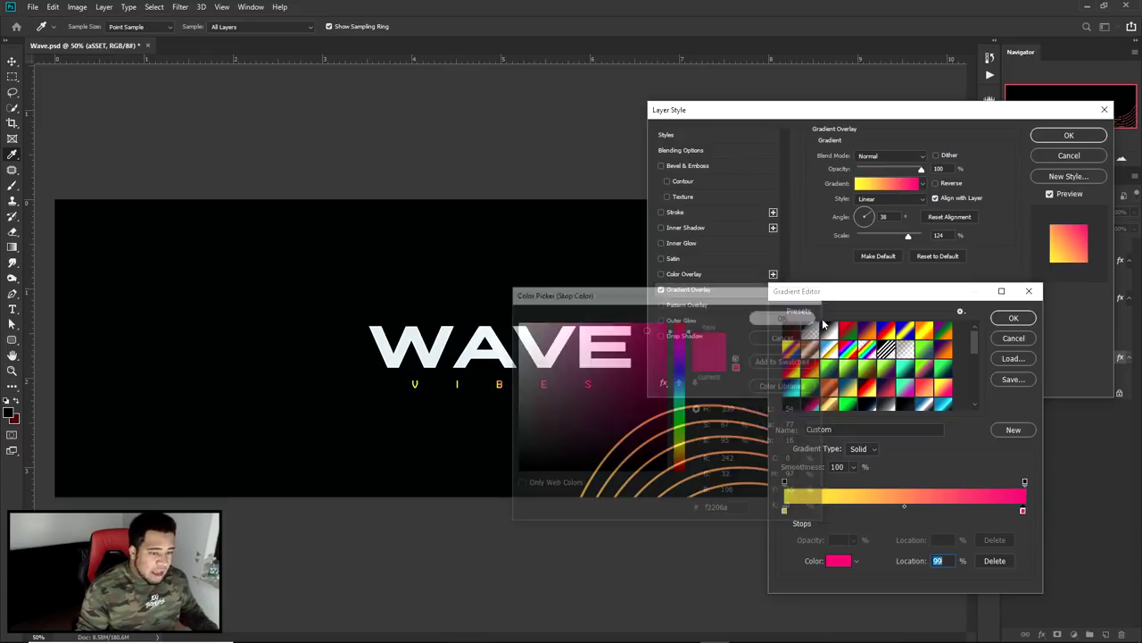
pyautogui.moveTo(1022, 509); pyautogui.dragTo(1026, 510)
pyautogui.click(1013, 318)
# Review the aSSET gradient settings, keep the 38° angle and 124% scale, and apply the layer style
pyautogui.moveTo(888, 109); pyautogui.dragTo(479, 85)
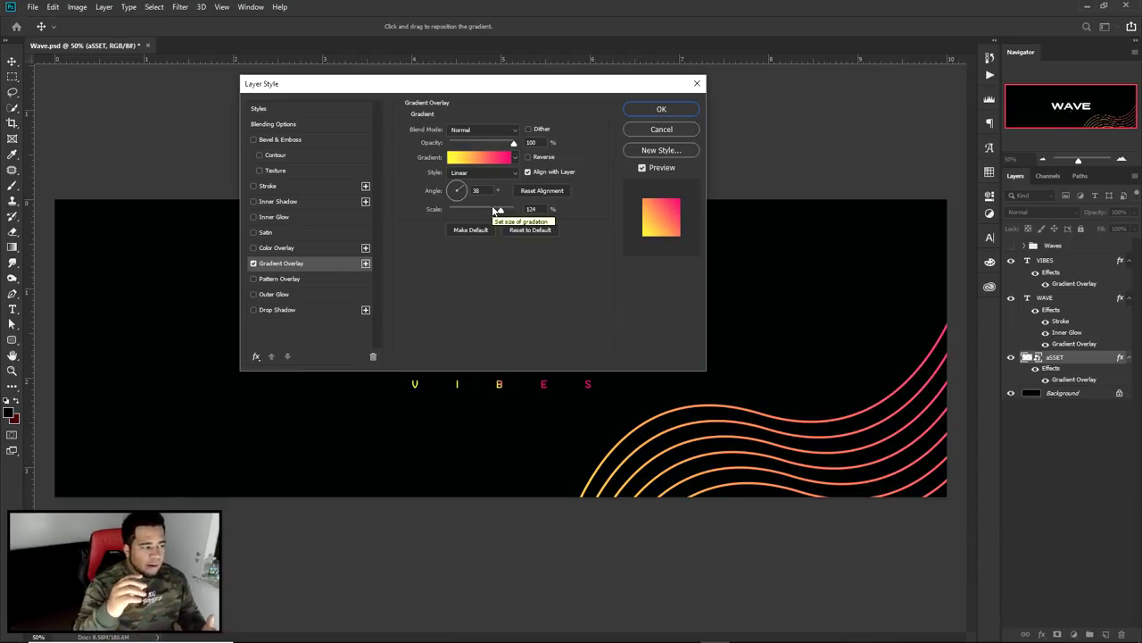
pyautogui.doubleClick(531, 209)
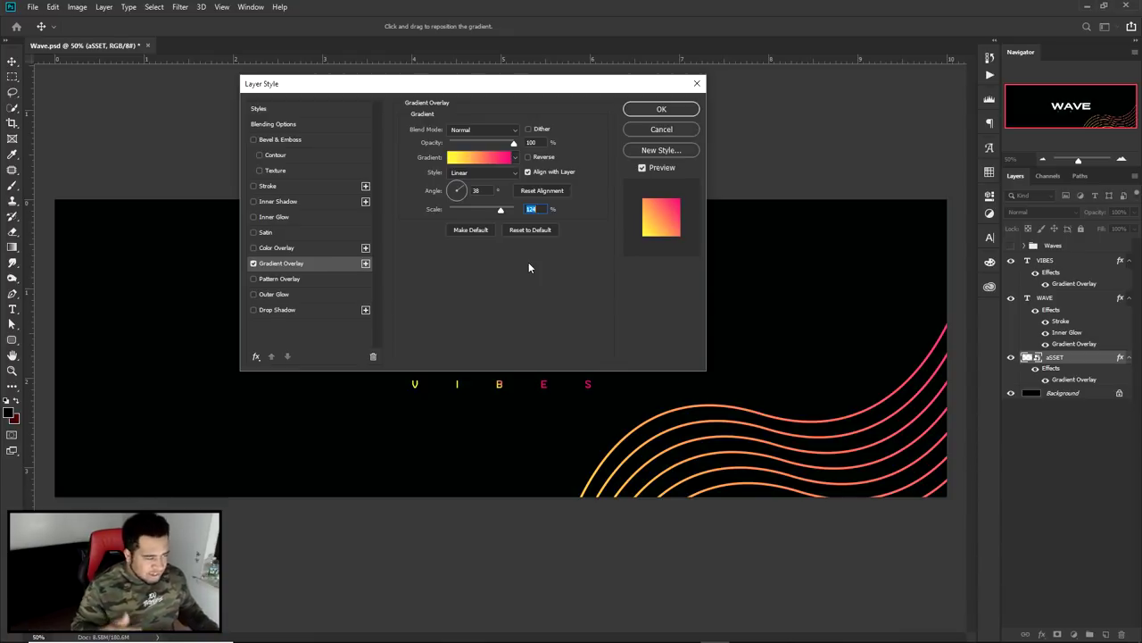
pyautogui.click(489, 157)
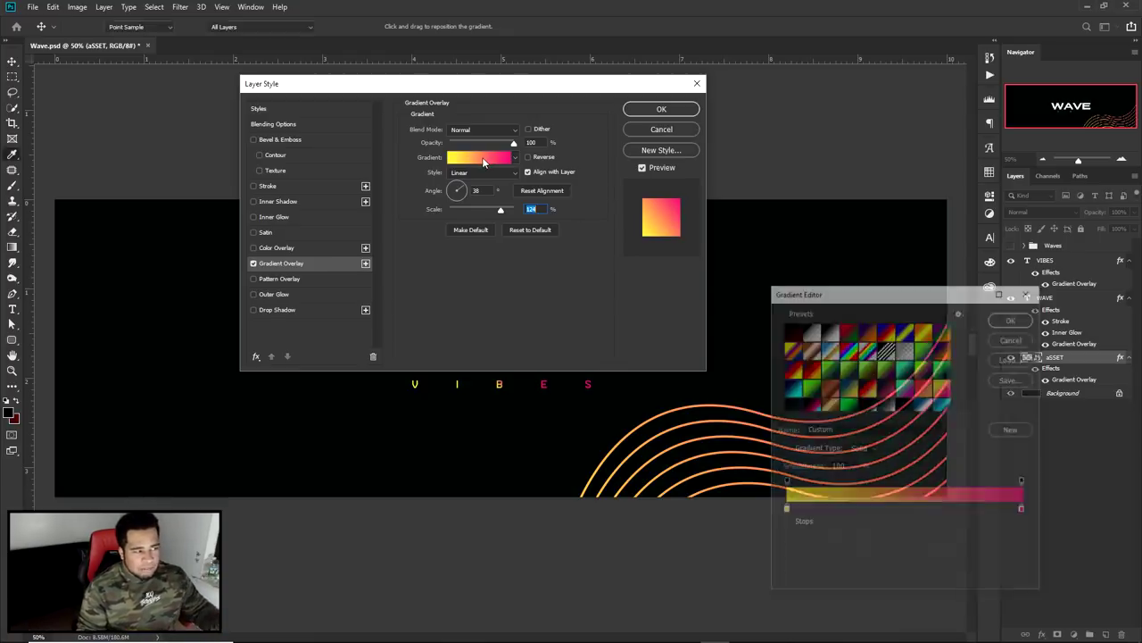
pyautogui.moveTo(826, 293); pyautogui.dragTo(740, 218)
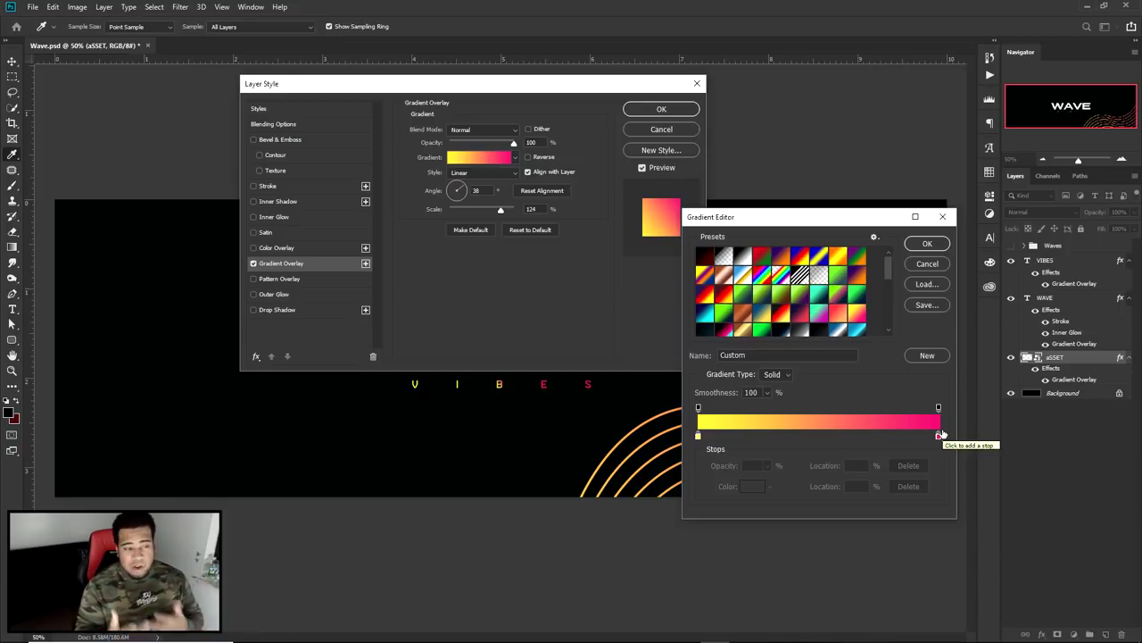
pyautogui.click(926, 244)
pyautogui.click(661, 109)
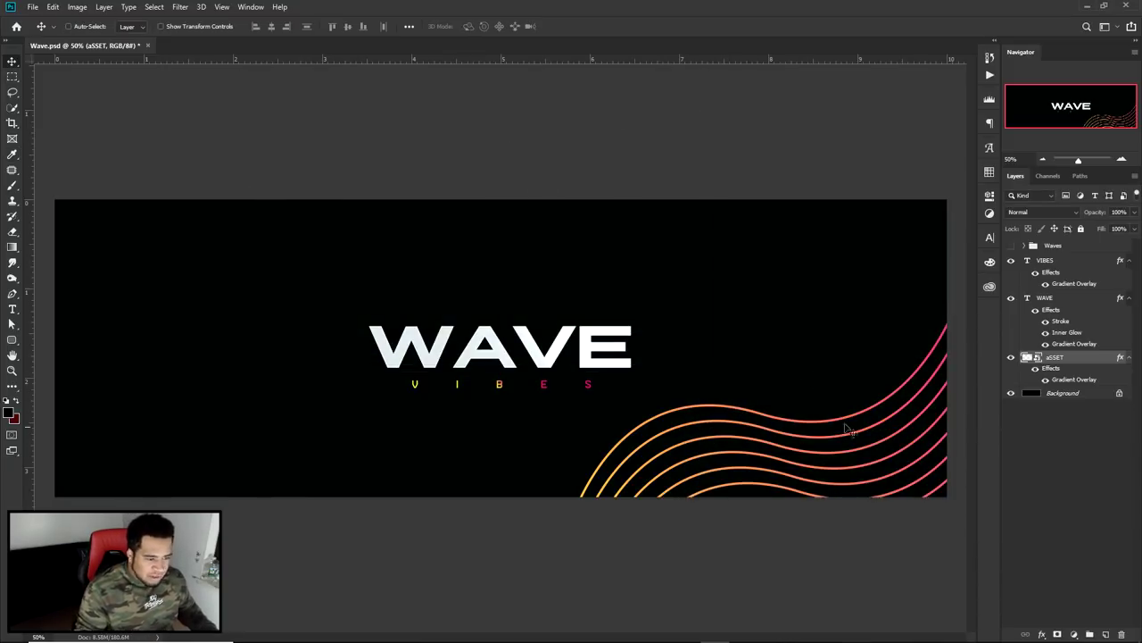
# Duplicate the aSSET waves into the banner's lower-left corner and rotate the copy to about 20.6°
pyautogui.moveTo(887, 459); pyautogui.dragTo(308, 440)
pyautogui.hotkey('ctrl', 't')
pyautogui.moveTo(366, 239); pyautogui.dragTo(477, 500)
pyautogui.moveTo(290, 468); pyautogui.dragTo(248, 482)
pyautogui.moveTo(441, 467); pyautogui.dragTo(413, 426)
pyautogui.press('Return')
pyautogui.moveTo(314, 460); pyautogui.dragTo(387, 497)
# Enlarge the copied waves with a free transform and reposition them to run off the banner's left and bottom edges
pyautogui.hotkey('ctrl', 't')
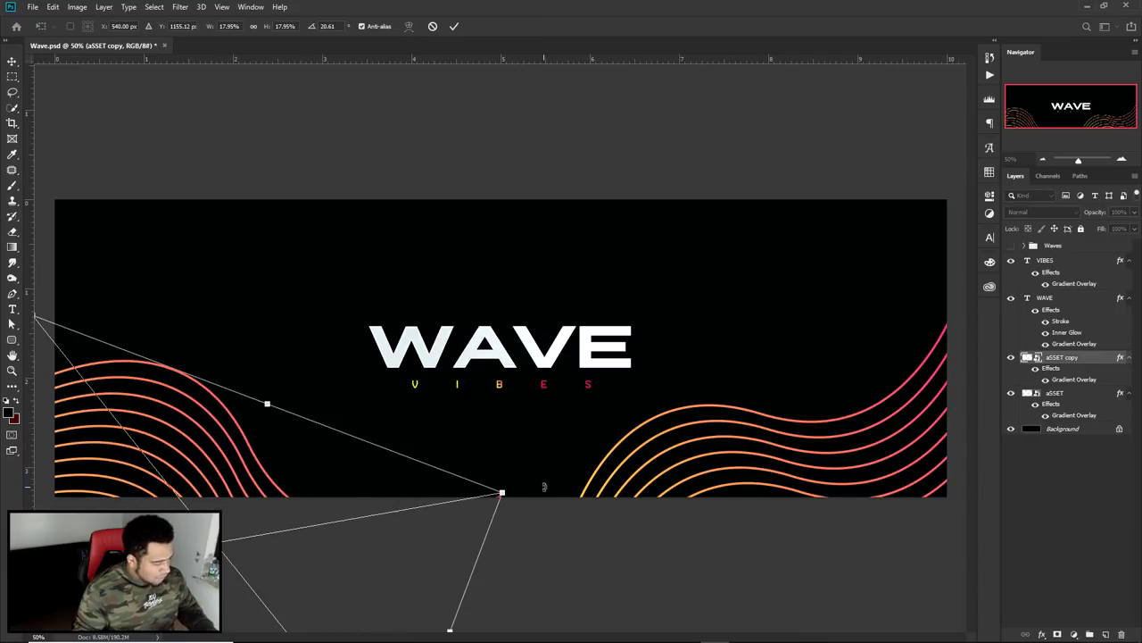
pyautogui.rightClick(473, 496)
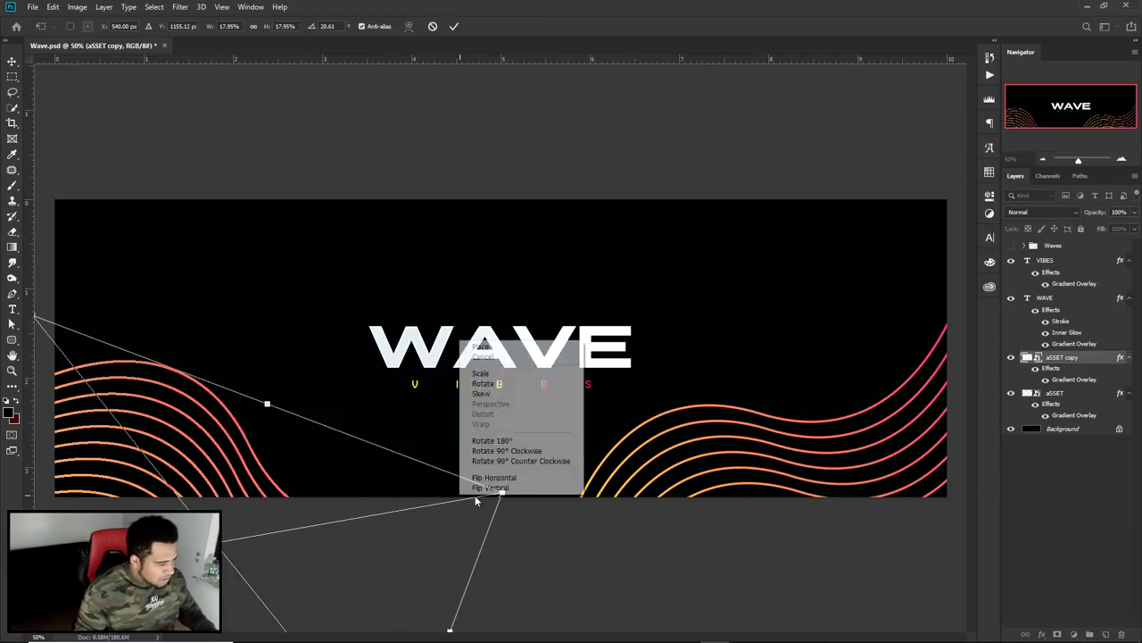
pyautogui.click(486, 394)
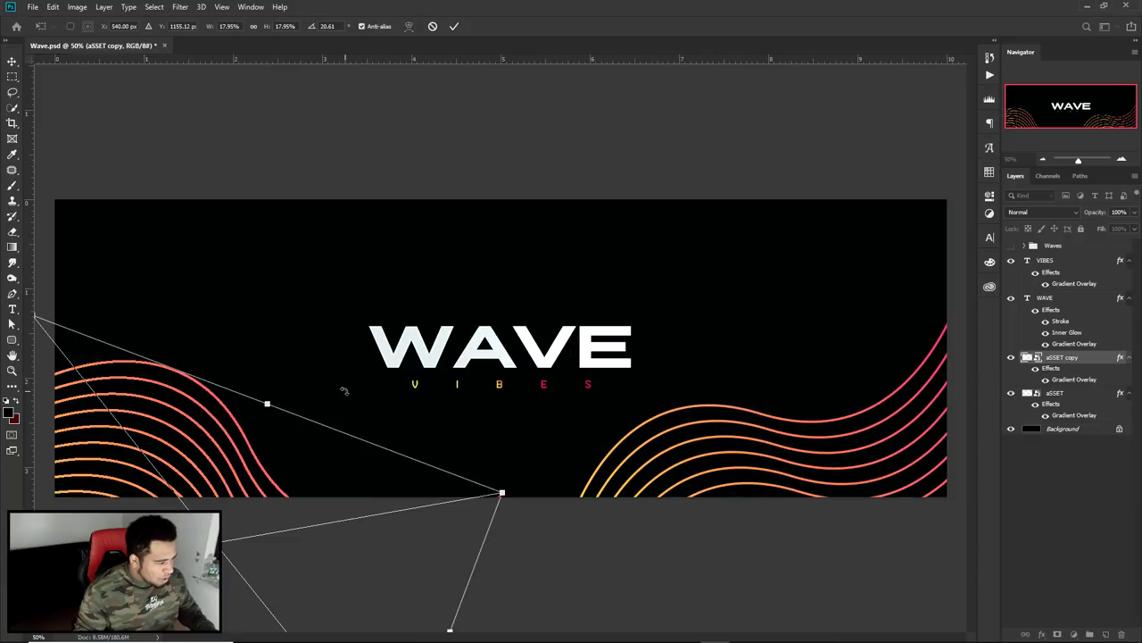
pyautogui.rightClick(277, 466)
pyautogui.click(331, 515)
pyautogui.moveTo(508, 500)
pyautogui.mouseDown()
pyautogui.moveTo(614, 520)
pyautogui.moveTo(362, 464)
pyautogui.moveTo(489, 505)
pyautogui.mouseUp()
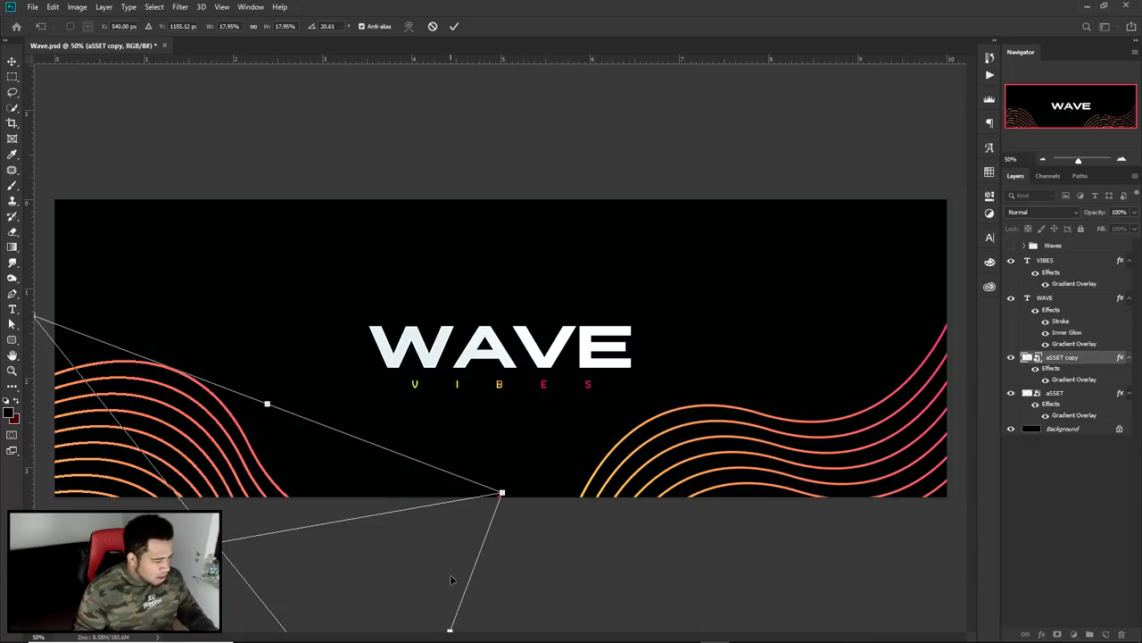
pyautogui.moveTo(451, 629); pyautogui.dragTo(705, 628)
pyautogui.press('Return')
pyautogui.moveTo(390, 491); pyautogui.dragTo(314, 444)
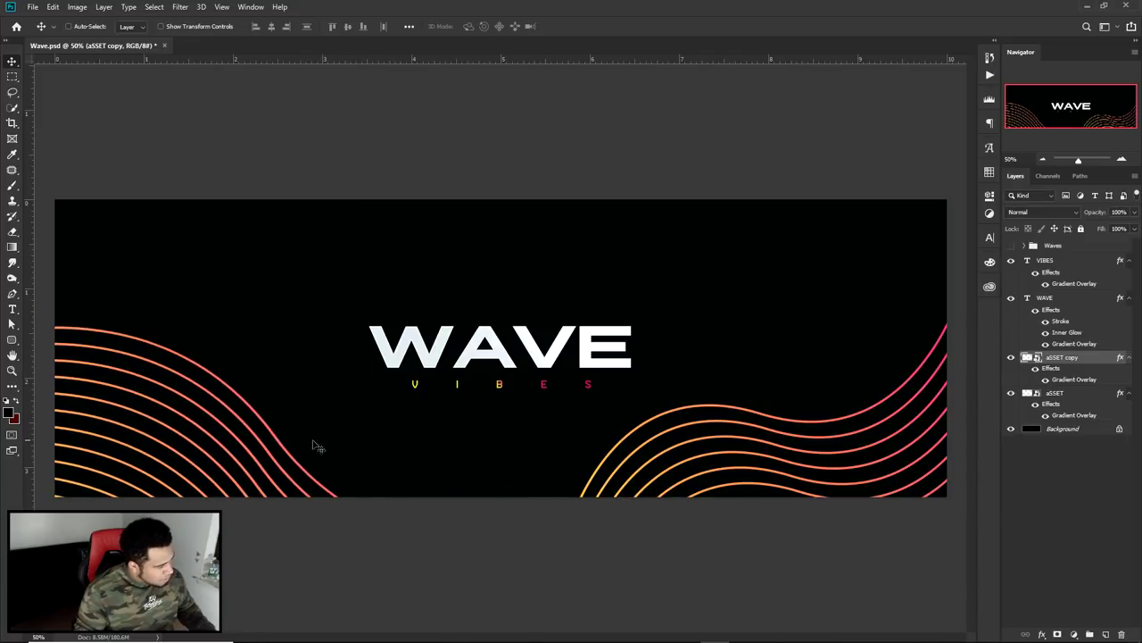
# Slightly rotate the enlarged waves copy counterclockwise and commit the transform
pyautogui.hotkey('ctrl', 't')
pyautogui.moveTo(312, 384)
pyautogui.mouseDown()
pyautogui.moveTo(319, 360)
pyautogui.moveTo(326, 375)
pyautogui.mouseUp()
pyautogui.press('Return')
pyautogui.click(293, 428)
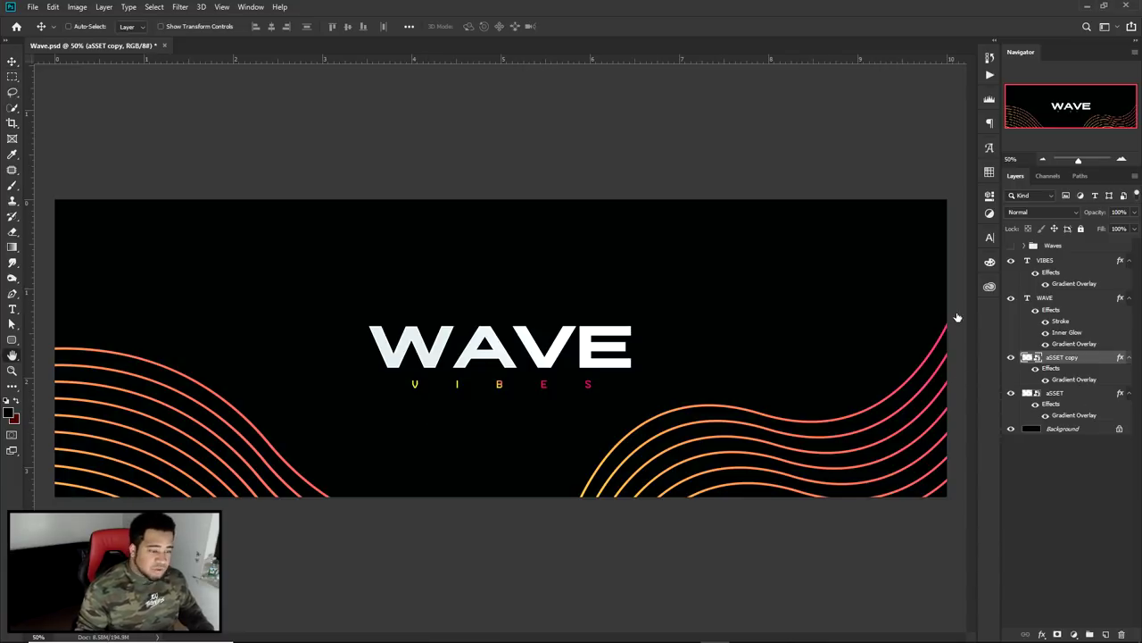
# Give the aSSET copy waves a blue-to-cyan gradient, deleting the dark stop, placing cyan at 100% and the midpoint at 25%
pyautogui.doubleClick(1071, 380)
pyautogui.click(475, 159)
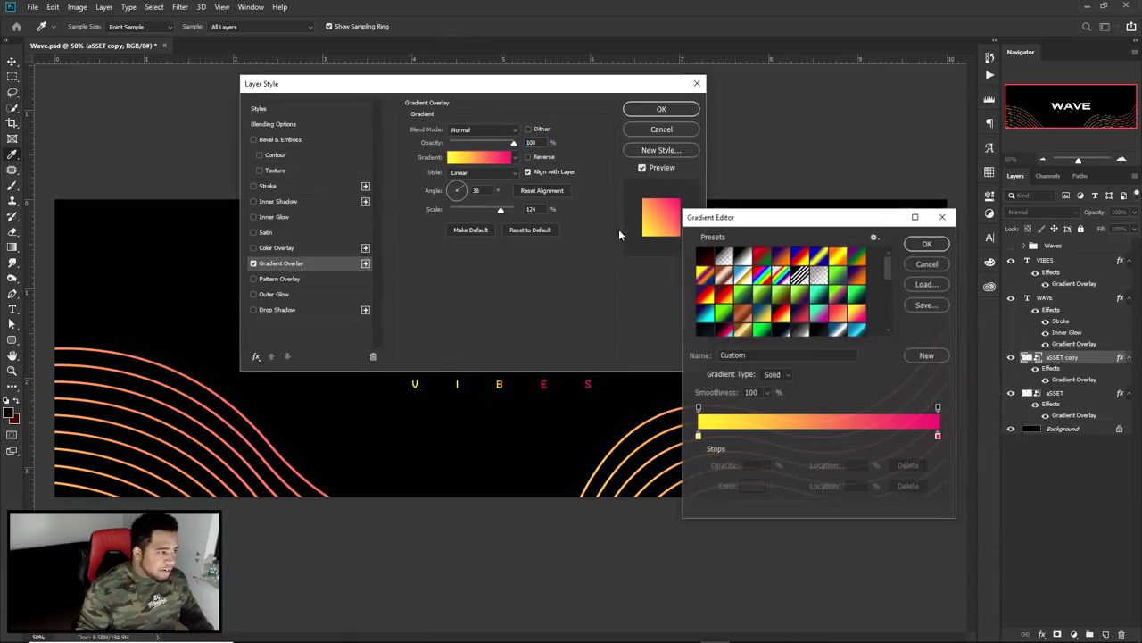
pyautogui.click(858, 330)
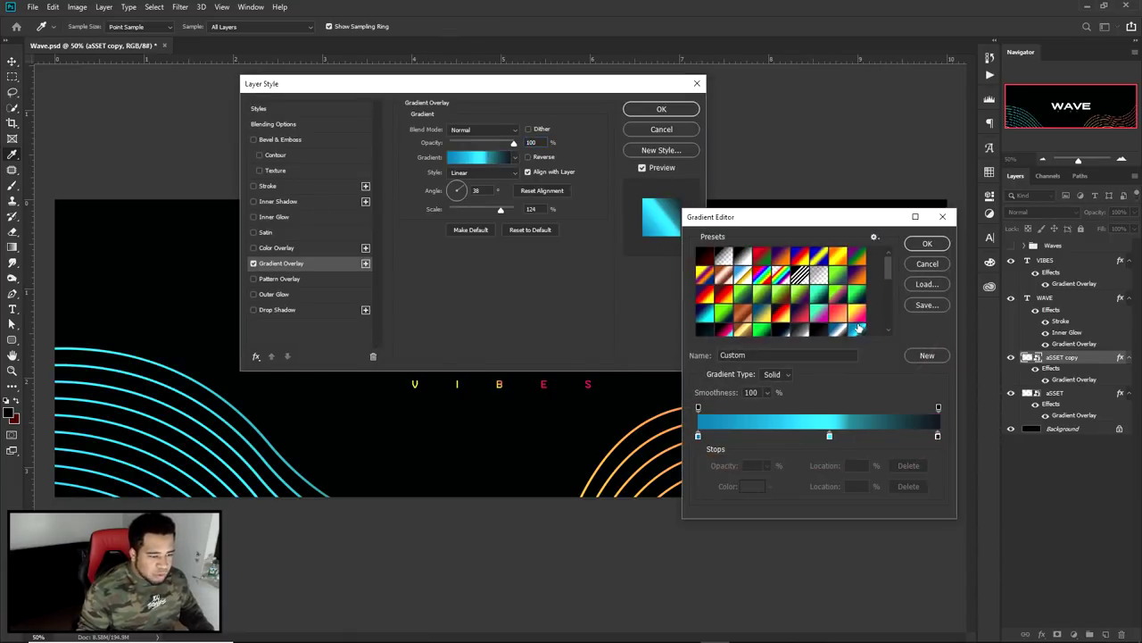
pyautogui.click(938, 438)
pyautogui.click(908, 487)
pyautogui.moveTo(829, 436); pyautogui.dragTo(972, 441)
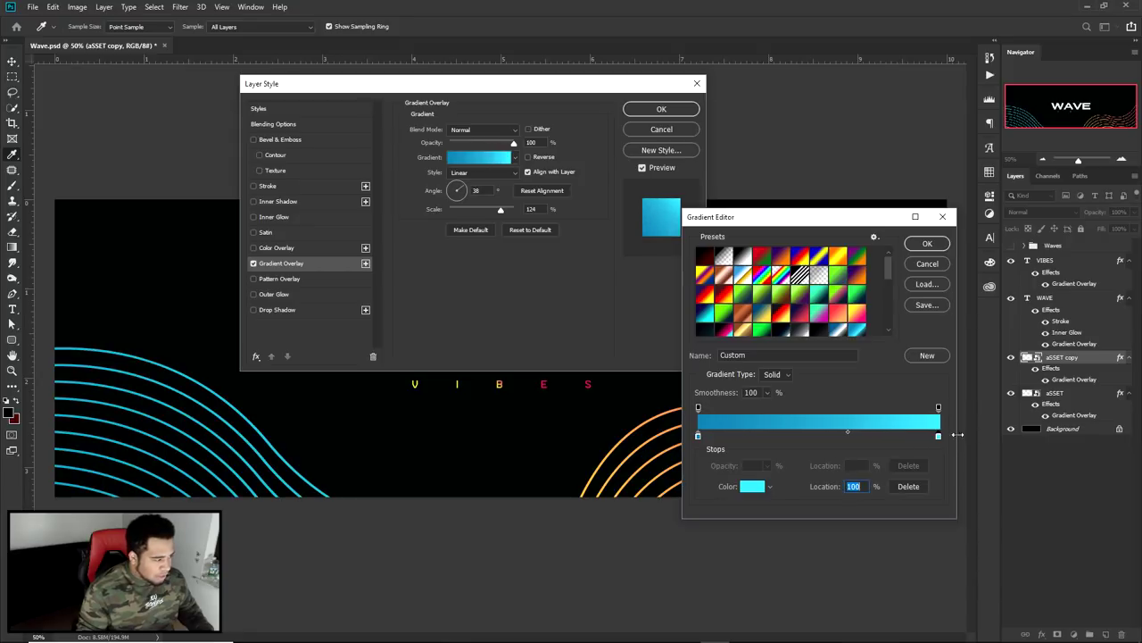
pyautogui.moveTo(847, 432); pyautogui.dragTo(759, 434)
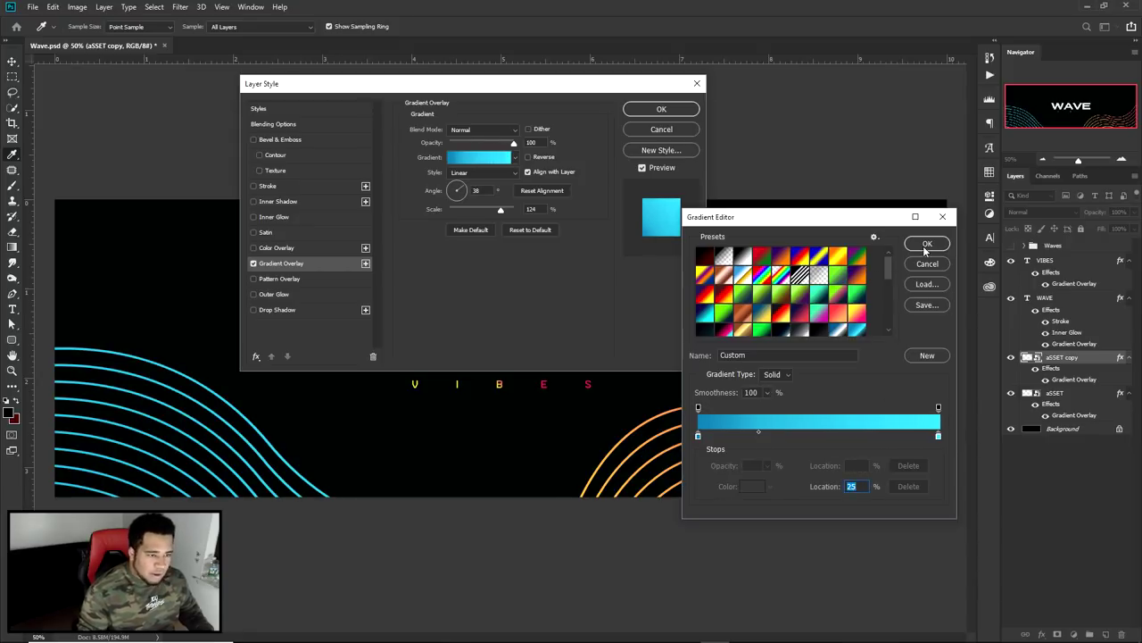
# Check the gradient's end colours, keep 0b70a7 and 2ad2f8, and apply the gradient overlay to the lower-left waves
pyautogui.click(698, 436)
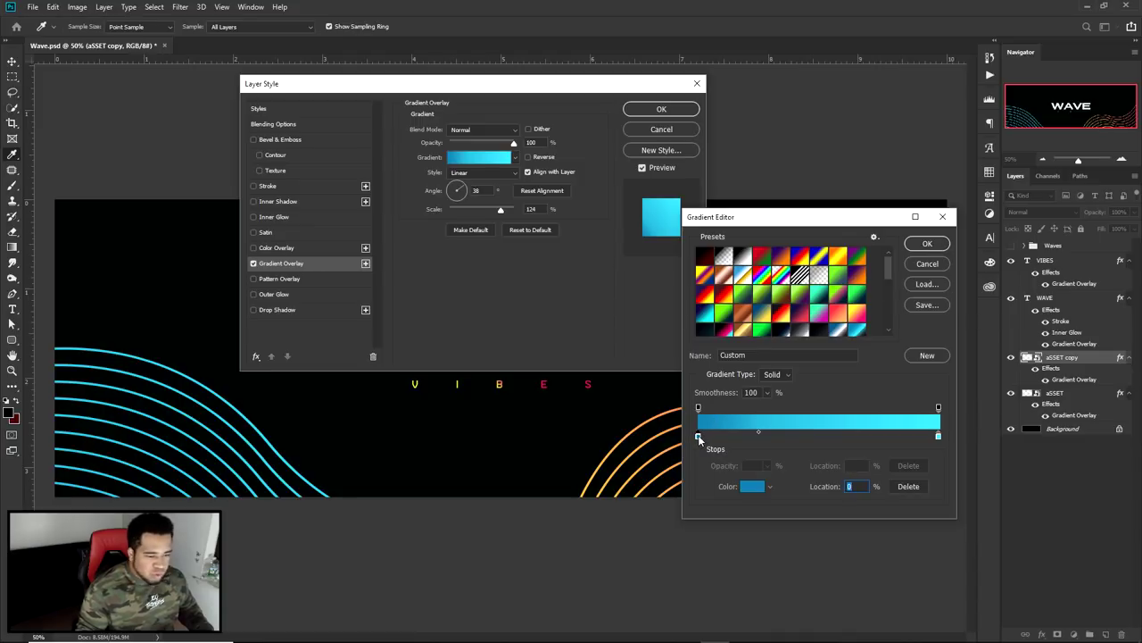
pyautogui.doubleClick(698, 435)
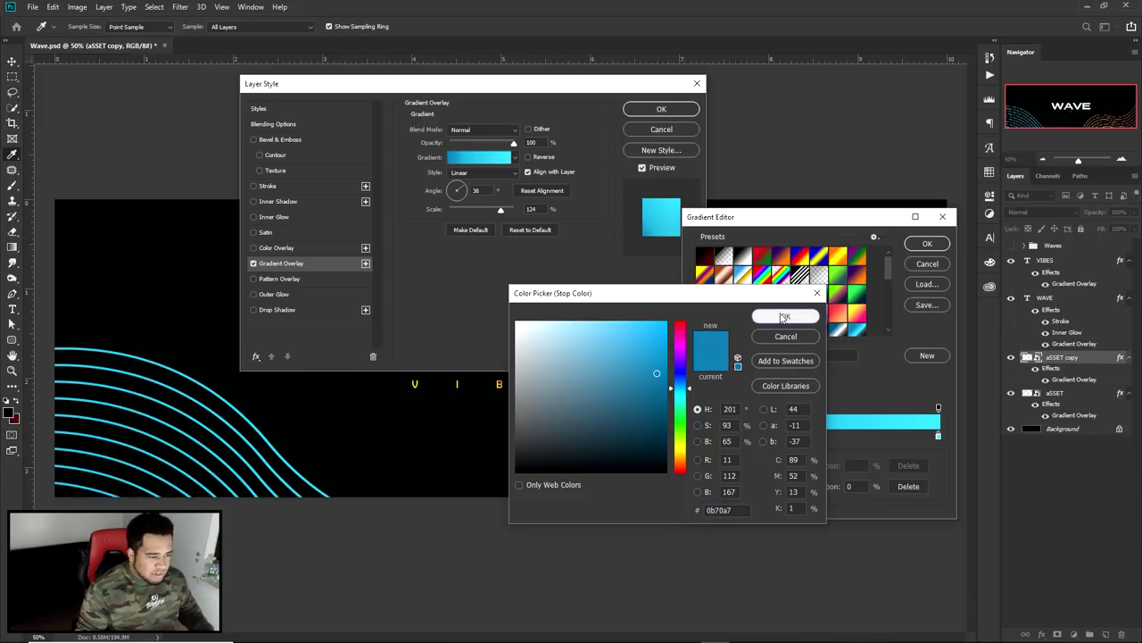
pyautogui.click(786, 316)
pyautogui.doubleClick(938, 437)
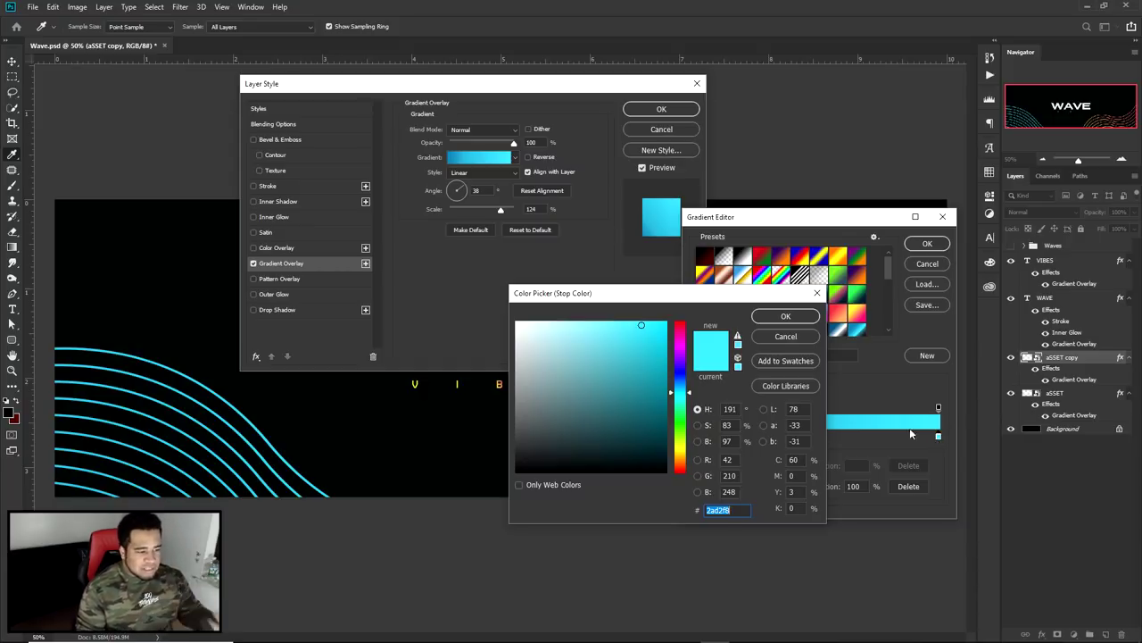
pyautogui.click(784, 318)
pyautogui.click(925, 245)
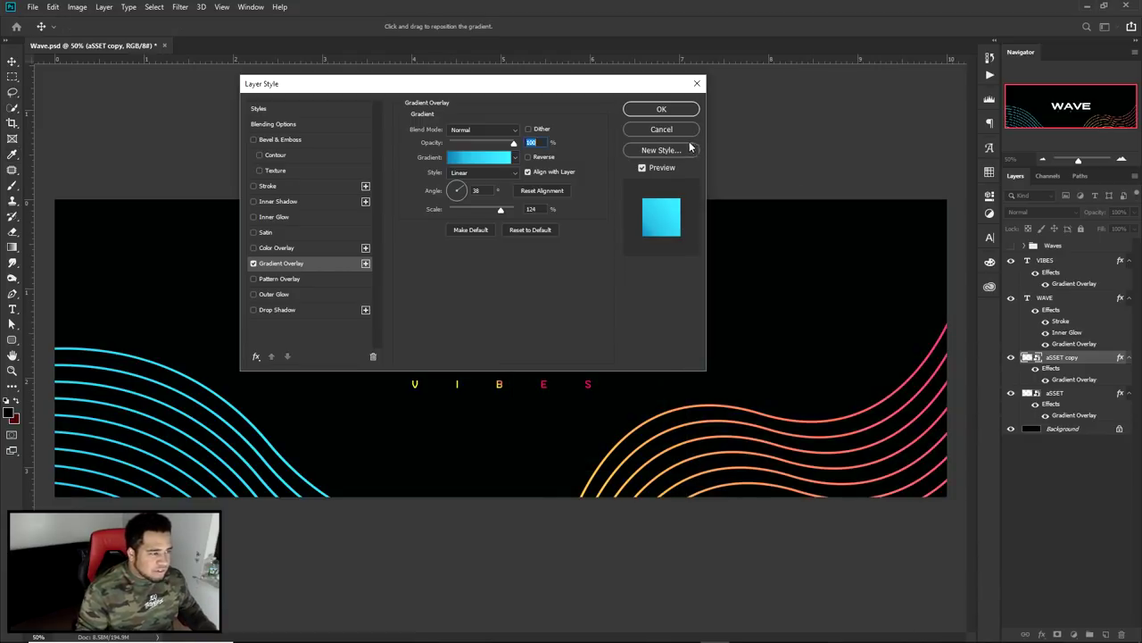
pyautogui.click(662, 109)
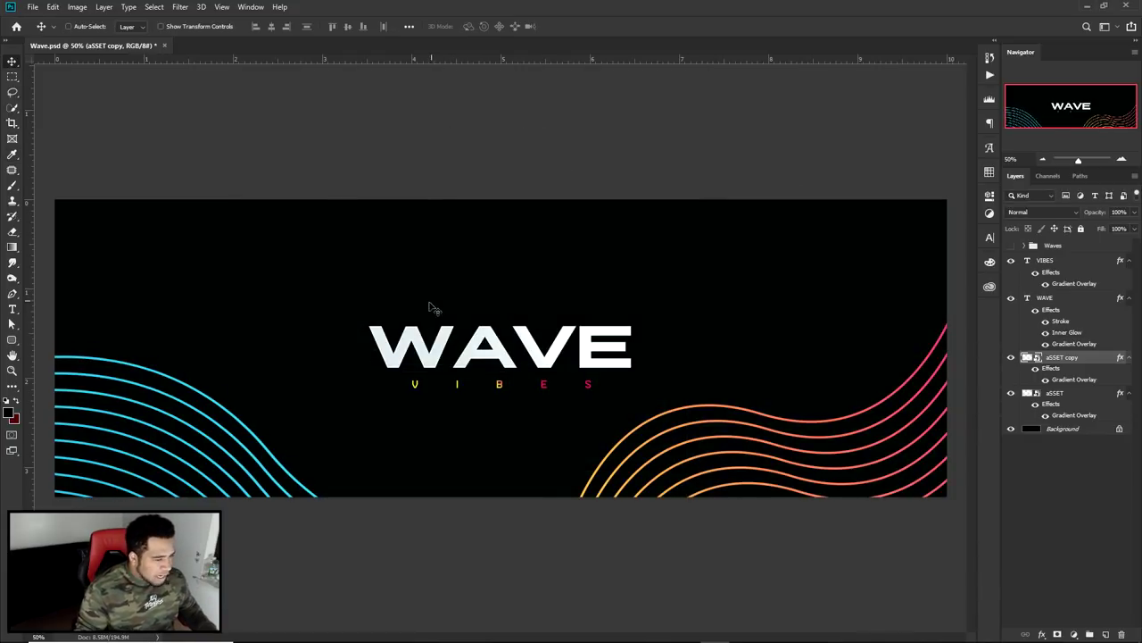
# Compare with the Waves reference group, then duplicate the aSSET waves to the banner's upper edge and rotate the copy upside down
pyautogui.click(1010, 247)
pyautogui.click(1010, 246)
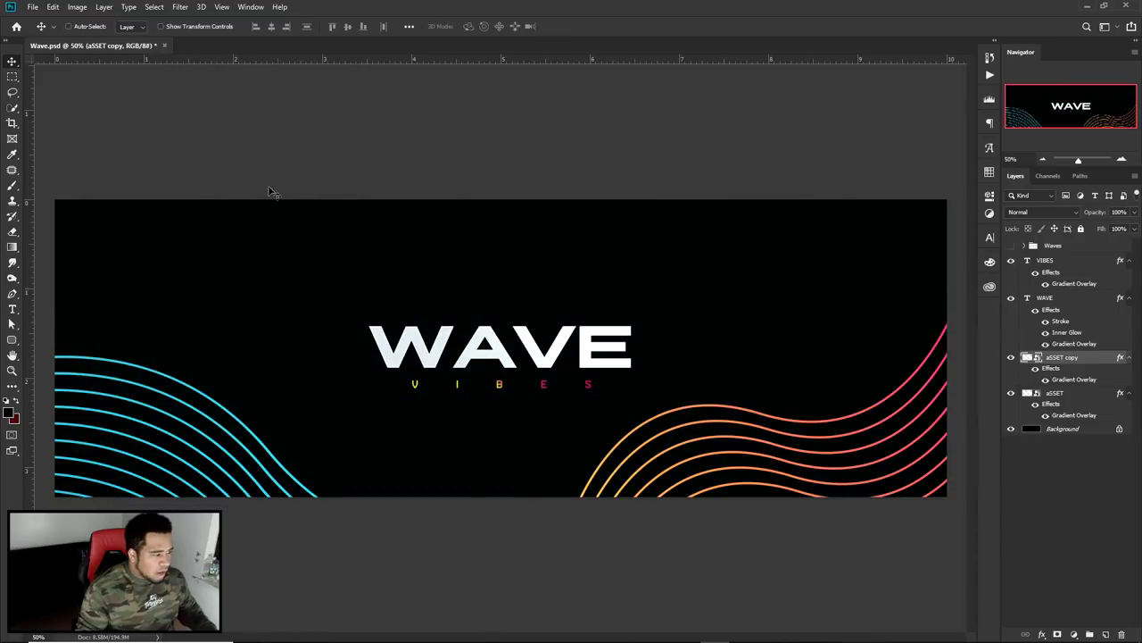
pyautogui.click(1048, 394)
pyautogui.moveTo(705, 416); pyautogui.dragTo(350, 121)
pyautogui.hotkey('ctrl', 't')
pyautogui.moveTo(684, 99); pyautogui.dragTo(613, 283)
pyautogui.moveTo(715, 273); pyautogui.dragTo(227, 104)
pyautogui.press('Return')
# Reposition the upper waves copy along the banner's top edge and readjust its rotation
pyautogui.moveTo(495, 221); pyautogui.dragTo(613, 240)
pyautogui.hotkey('ctrl', 't')
pyautogui.moveTo(616, 295); pyautogui.dragTo(492, 332)
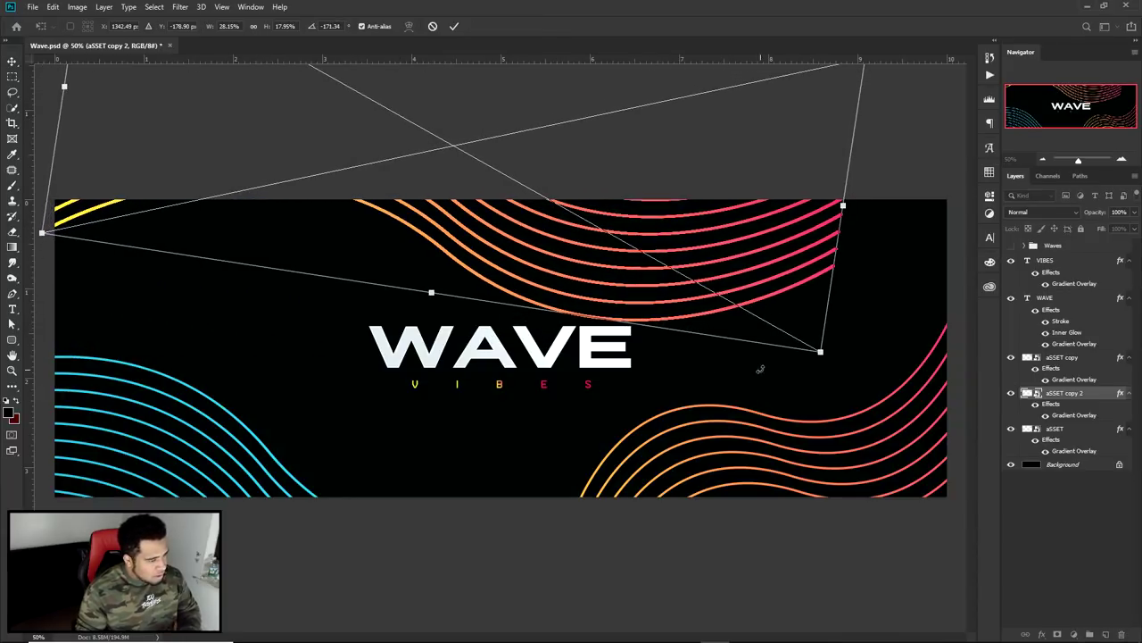
pyautogui.moveTo(758, 369); pyautogui.dragTo(790, 298)
pyautogui.moveTo(658, 255); pyautogui.dragTo(524, 263)
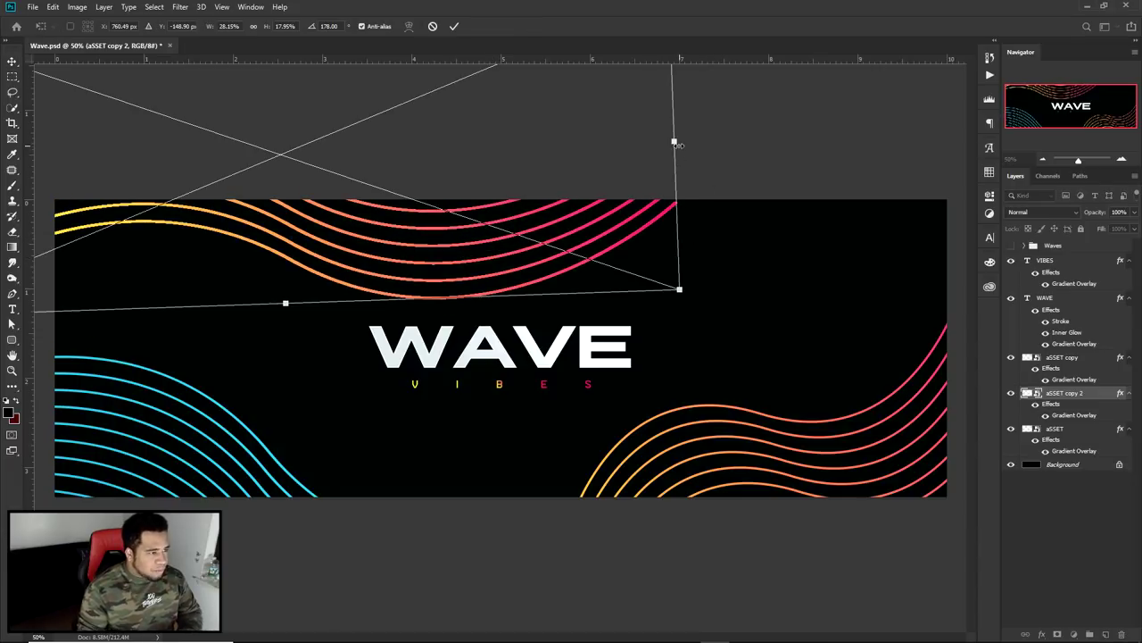
pyautogui.moveTo(682, 143); pyautogui.dragTo(676, 196)
pyautogui.press('Return')
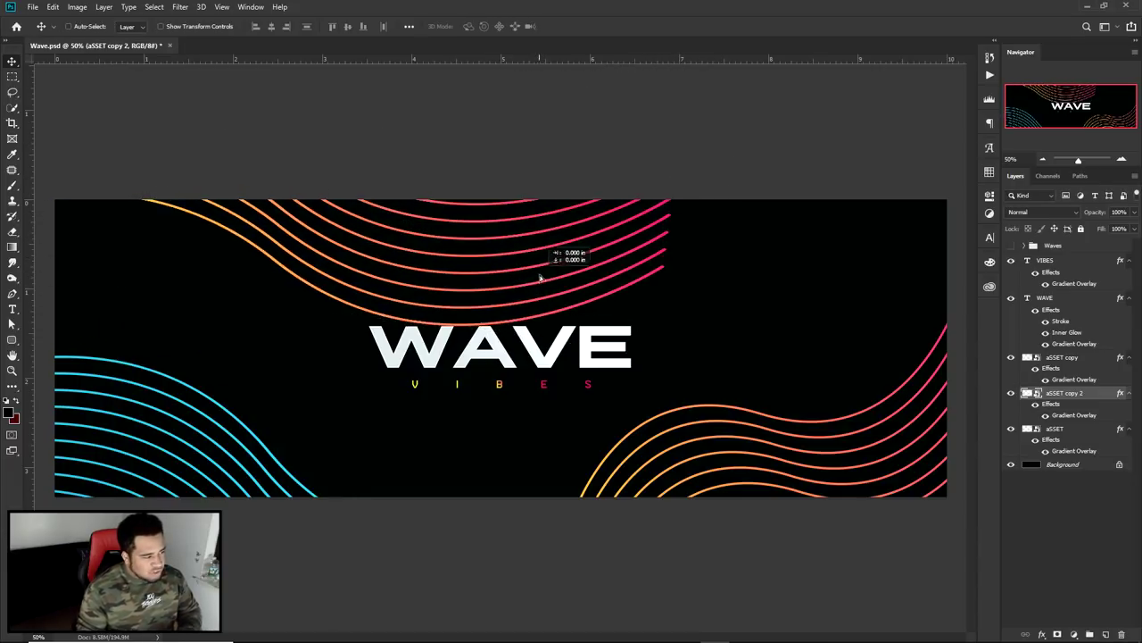
# Rotate the upper waves copy to about -177° and scale it to 21.71% width and 13.84% height
pyautogui.hotkey('ctrl', 't')
pyautogui.moveTo(668, 333); pyautogui.dragTo(670, 282)
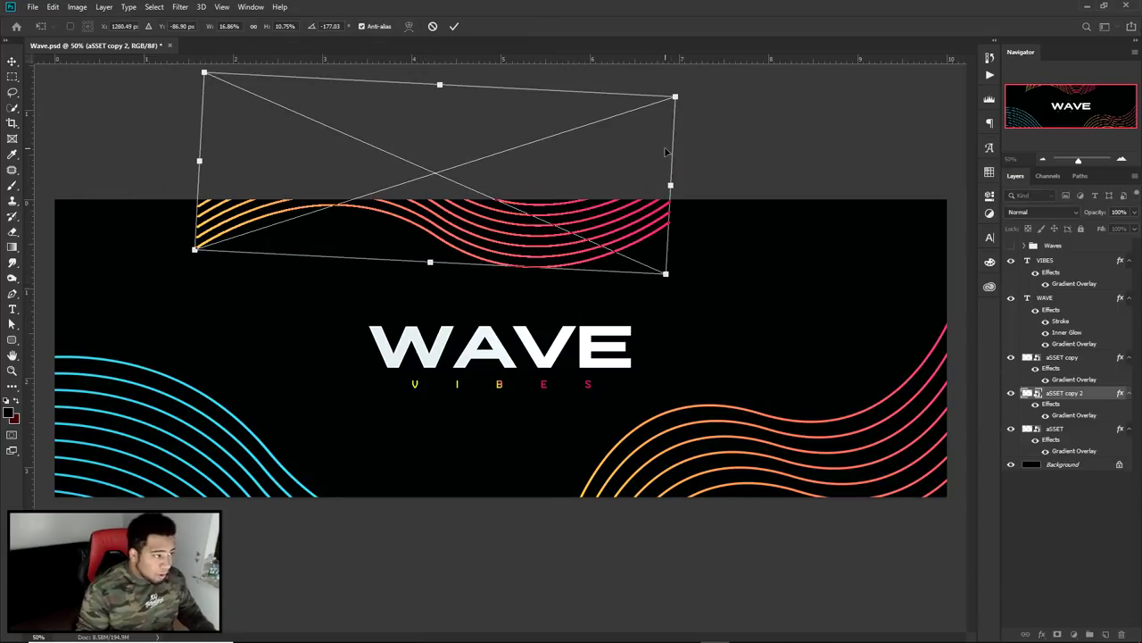
pyautogui.moveTo(676, 96); pyautogui.dragTo(745, 74)
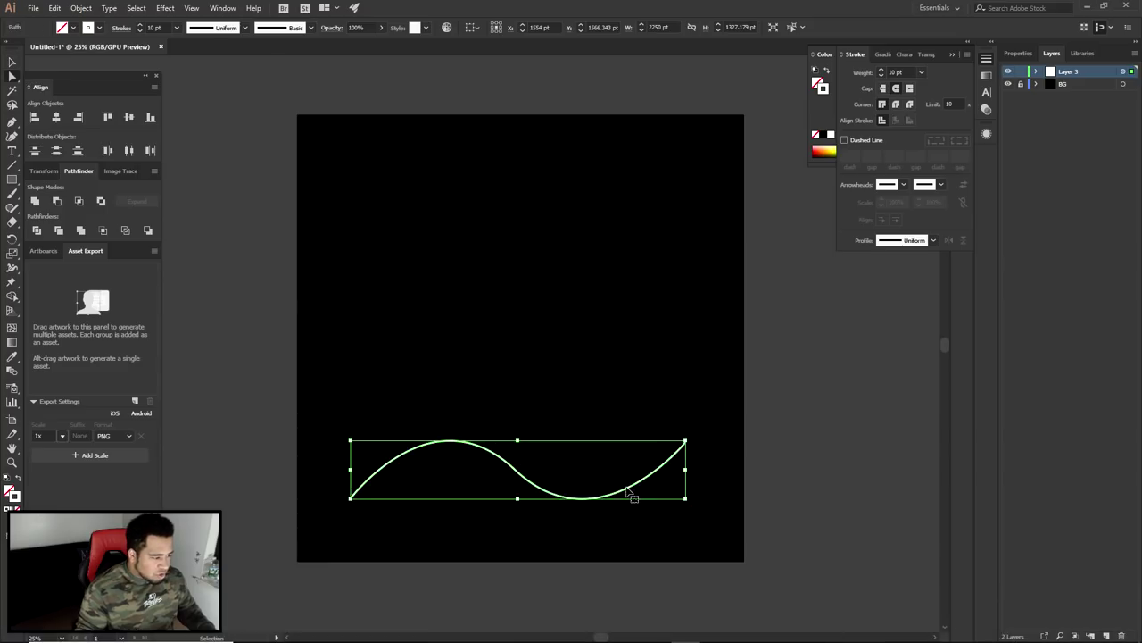
# In Illustrator, go back to the single wave line, extend its right end with a Pen tool curve, and return to Photoshop
pyautogui.press('Delete')
pyautogui.press('a')
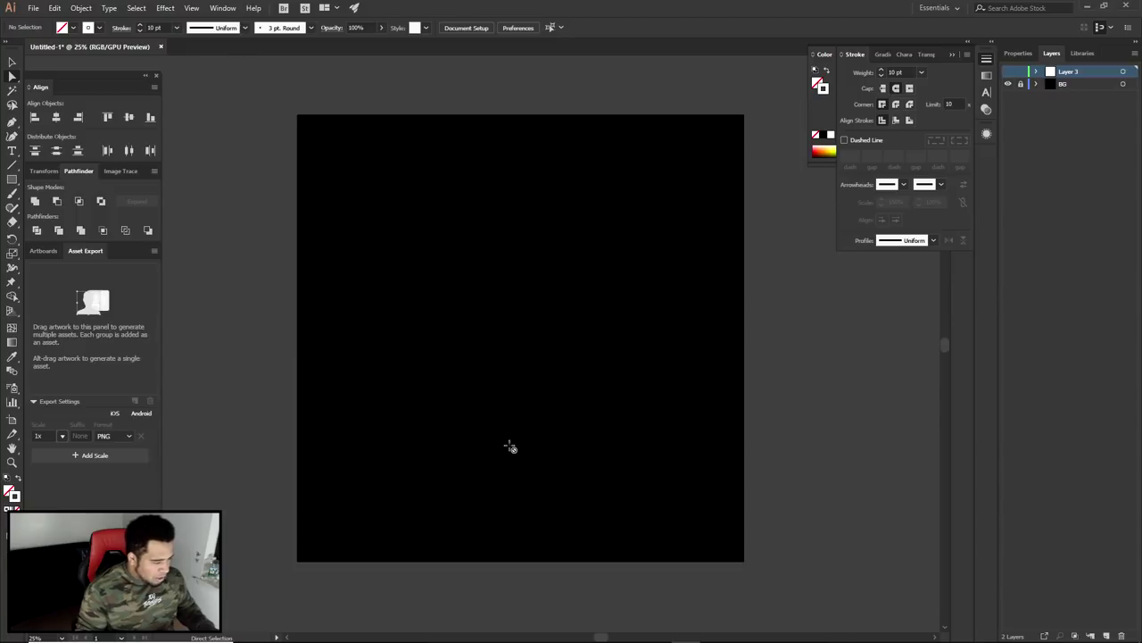
pyautogui.hotkey('ctrl', 'z')
pyautogui.click(687, 443)
pyautogui.press('p')
pyautogui.moveTo(735, 435); pyautogui.dragTo(754, 491)
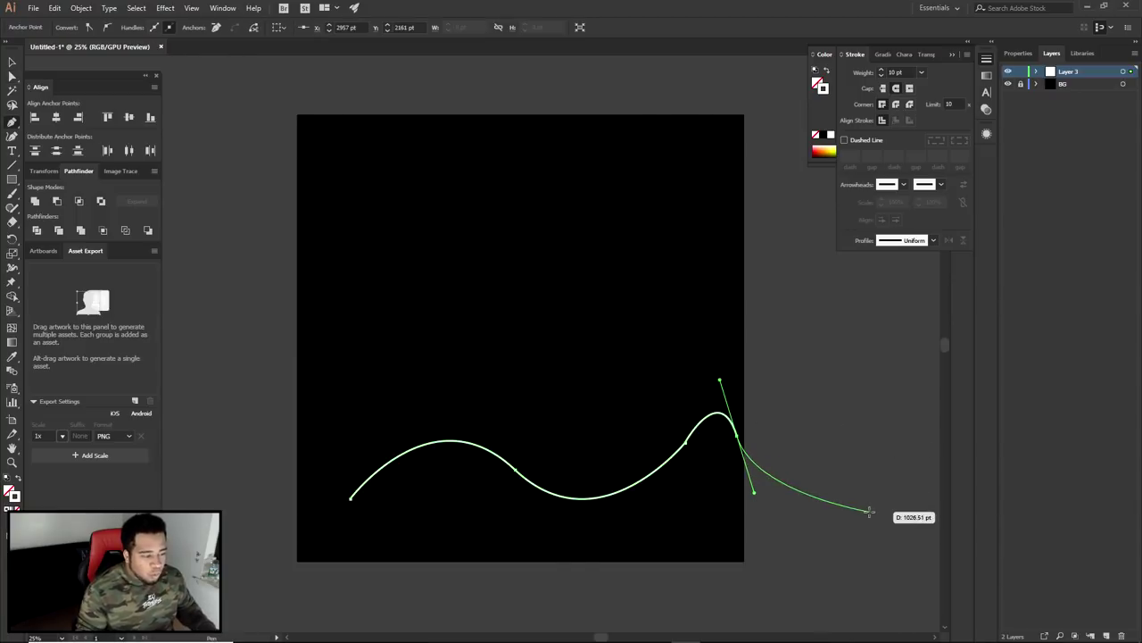
pyautogui.click(714, 631)
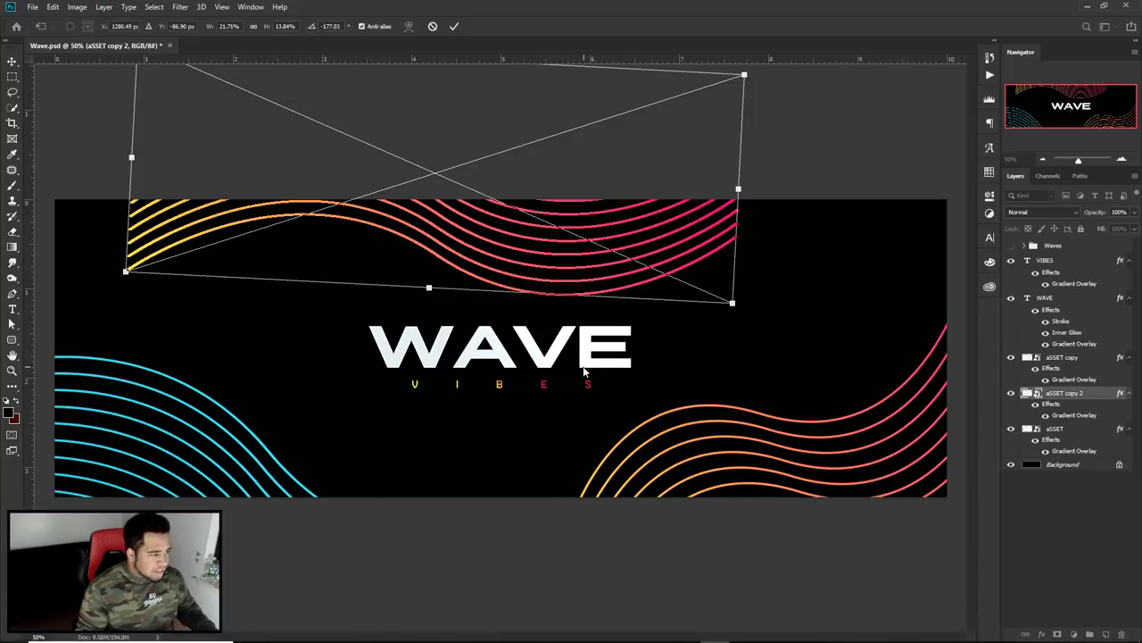
# Compare the banner with the Waves reference group and stretch the upper waves copy to 17.40% height
pyautogui.press('Return')
pyautogui.click(1011, 246)
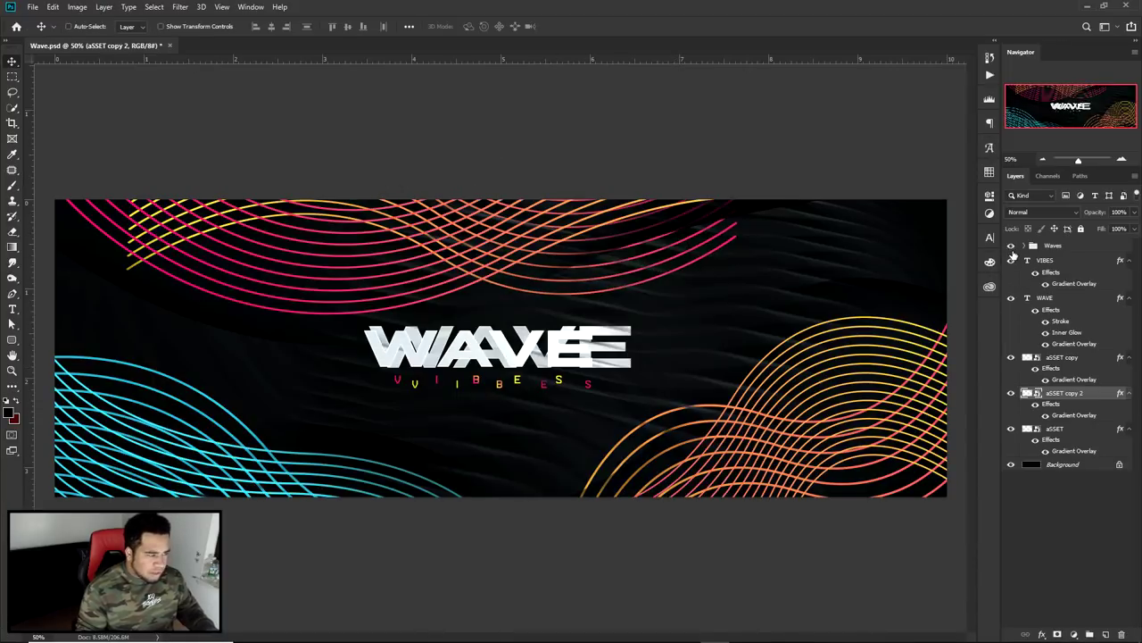
pyautogui.click(1011, 245)
pyautogui.hotkey('ctrl', 't')
pyautogui.moveTo(428, 288); pyautogui.dragTo(426, 345)
pyautogui.moveTo(116, 250); pyautogui.dragTo(110, 221)
pyautogui.press('Return')
# Rotate the upper waves copy to about 9.3° and reposition it along the banner's top edge
pyautogui.moveTo(649, 314); pyautogui.dragTo(505, 246)
pyautogui.hotkey('ctrl', 't')
pyautogui.moveTo(602, 314); pyautogui.dragTo(110, 321)
pyautogui.press('Return')
pyautogui.hotkey('ctrl', 't')
pyautogui.moveTo(462, 140); pyautogui.dragTo(302, 300)
pyautogui.moveTo(624, 268); pyautogui.dragTo(578, 330)
pyautogui.press('Return')
pyautogui.moveTo(468, 261); pyautogui.dragTo(579, 285)
# Widen the upper waves copy to 24.10% and move it into the banner's upper-left corner
pyautogui.hotkey('ctrl', 't')
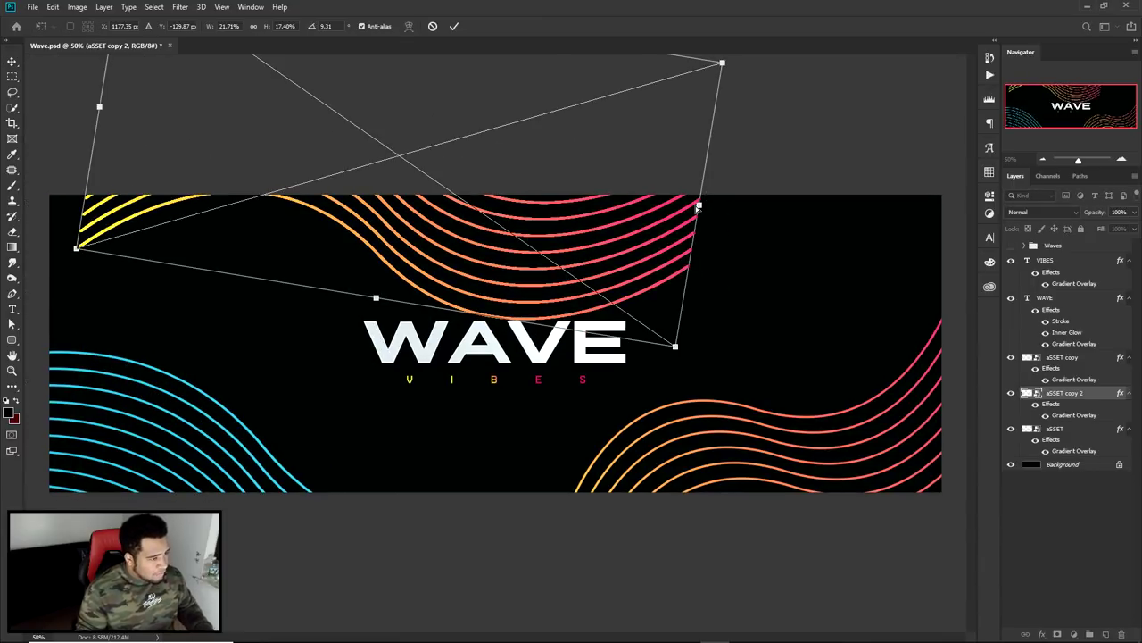
pyautogui.moveTo(701, 205); pyautogui.dragTo(778, 34)
pyautogui.press('Return')
pyautogui.moveTo(572, 242); pyautogui.dragTo(510, 217)
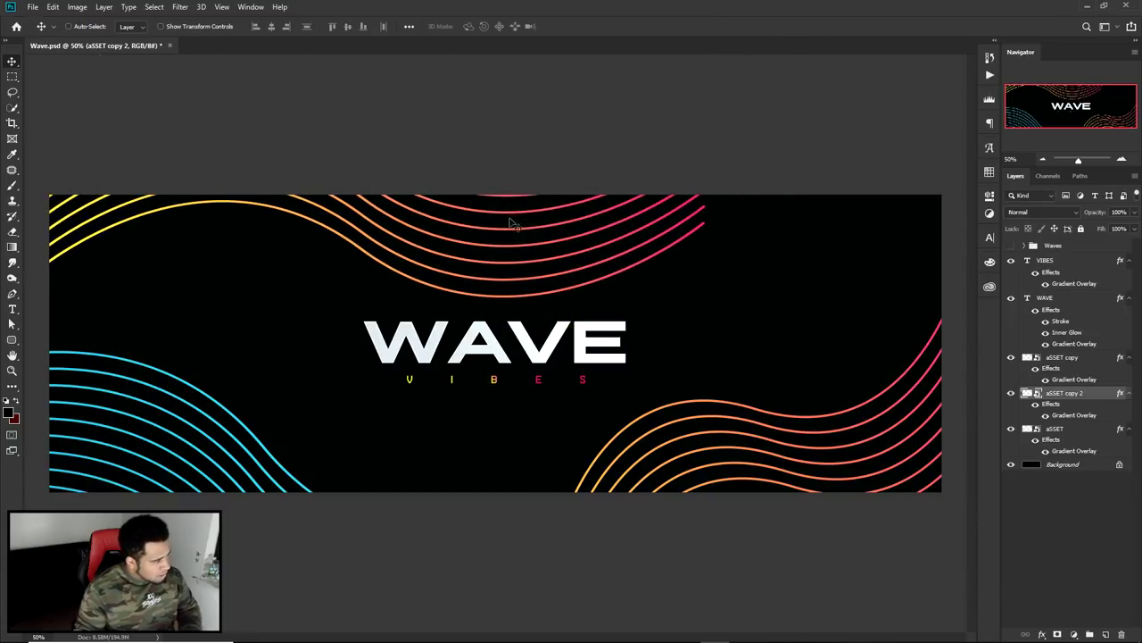
# Rotate the upper waves copy to about -2.15° and nudge it so its ends run off the banner's edges
pyautogui.hotkey('ctrl', 't')
pyautogui.moveTo(548, 365); pyautogui.dragTo(566, 348)
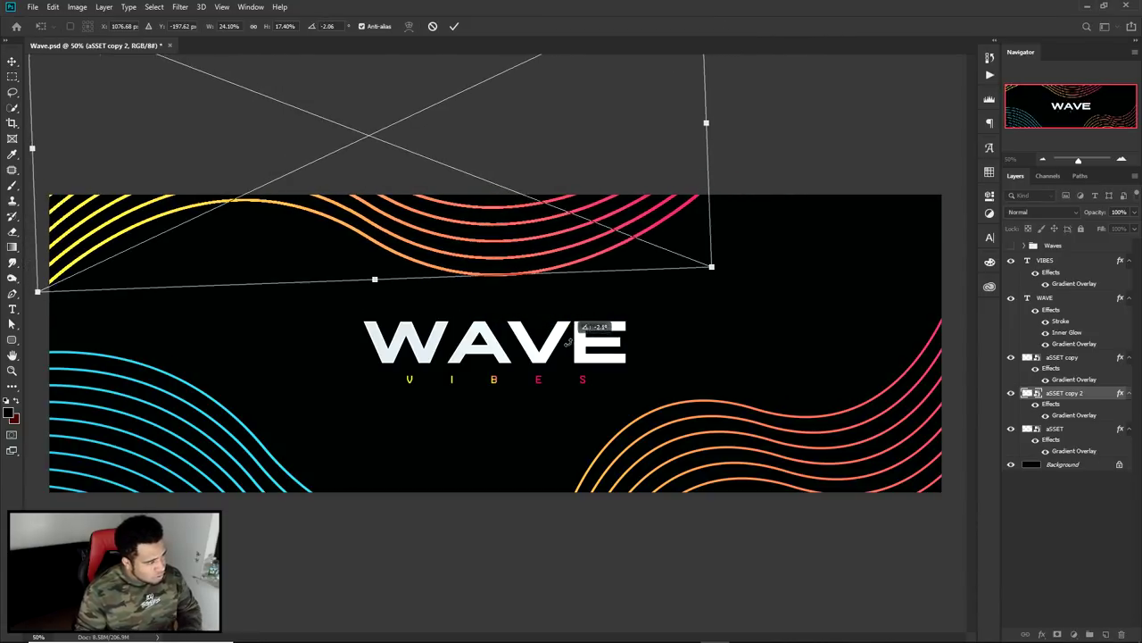
pyautogui.press('Return')
pyautogui.moveTo(405, 259); pyautogui.dragTo(405, 267)
pyautogui.moveTo(456, 275); pyautogui.dragTo(452, 268)
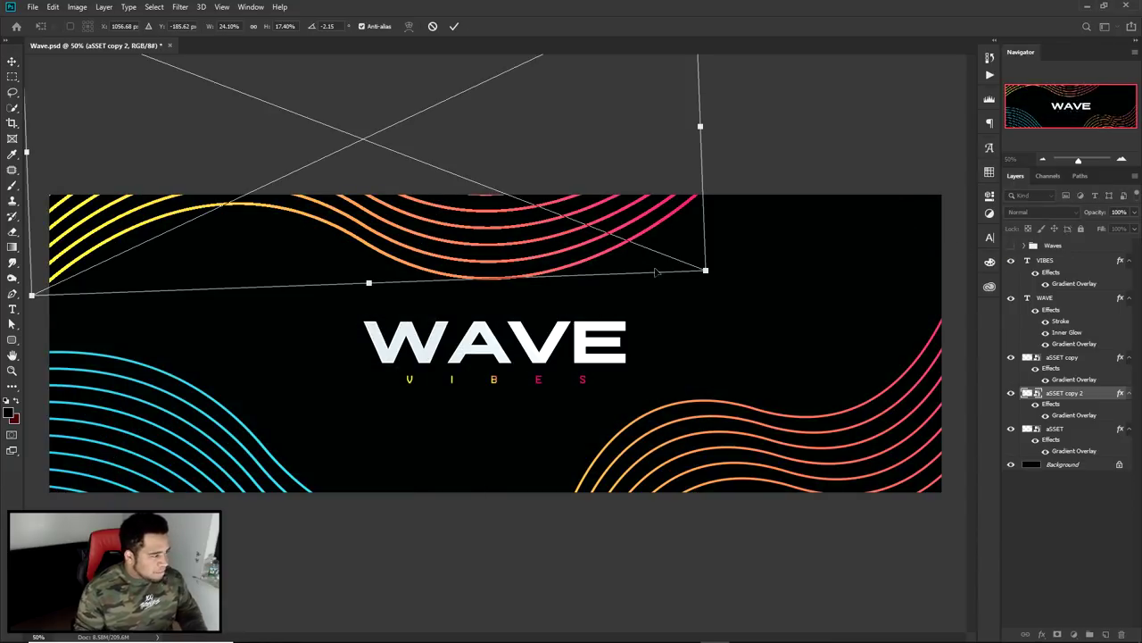
pyautogui.press('Return')
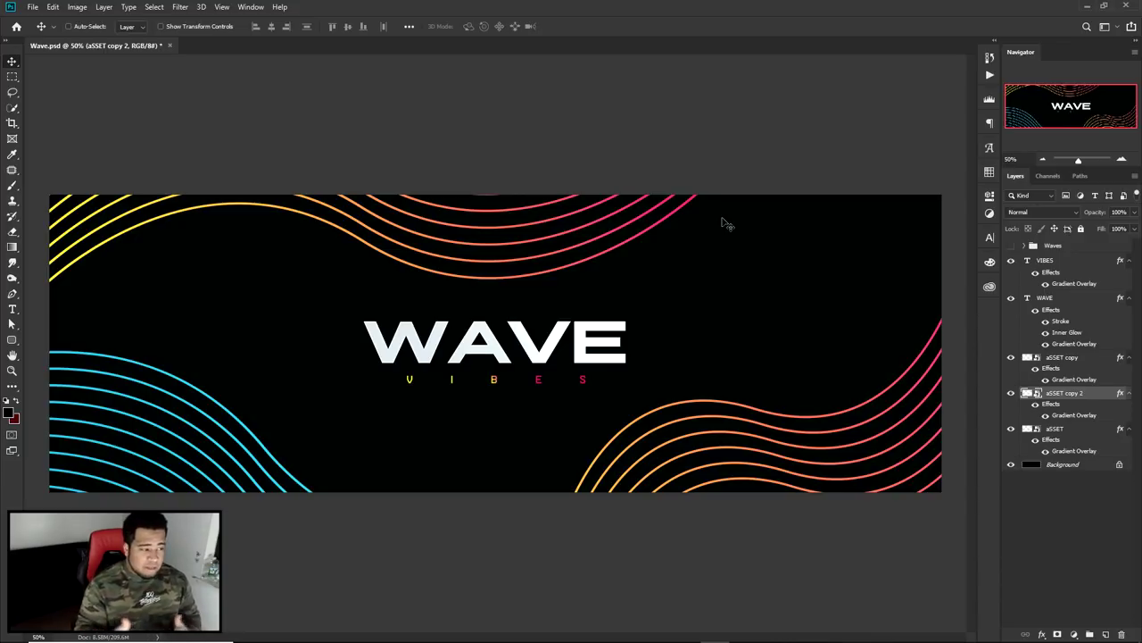
# Group all layers from VIBES down to aSSET
pyautogui.click(1057, 268)
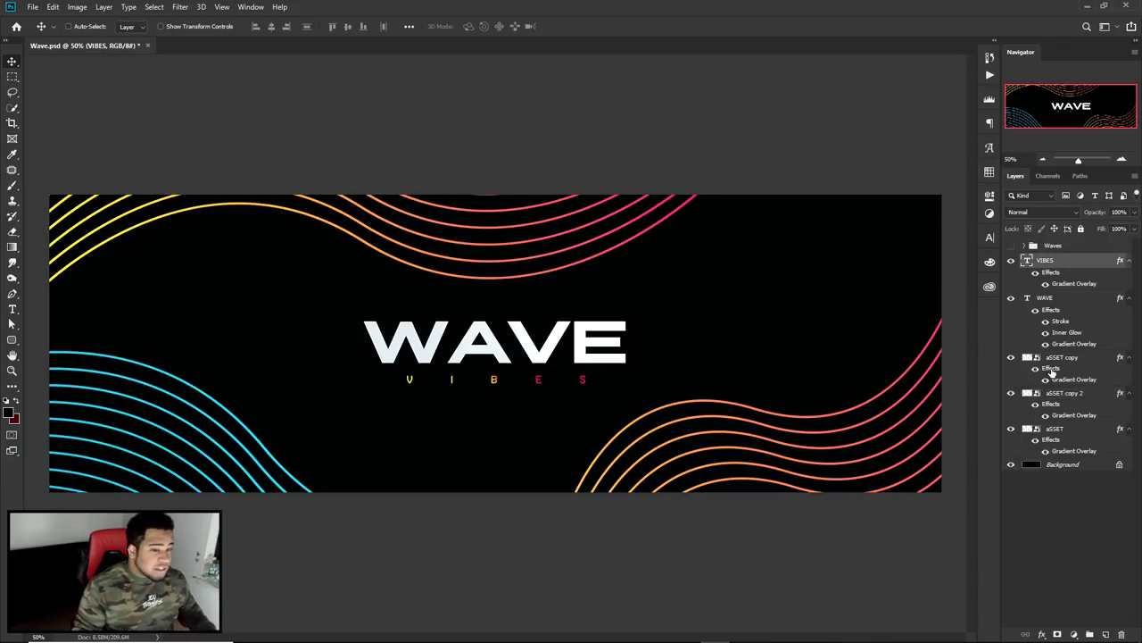
pyautogui.keyDown('shift'); pyautogui.click(1060, 430); pyautogui.keyUp('shift')
pyautogui.hotkey('ctrl', 'g')
# Compare the new group with the Waves reference group by switching their visibility
pyautogui.click(1011, 260)
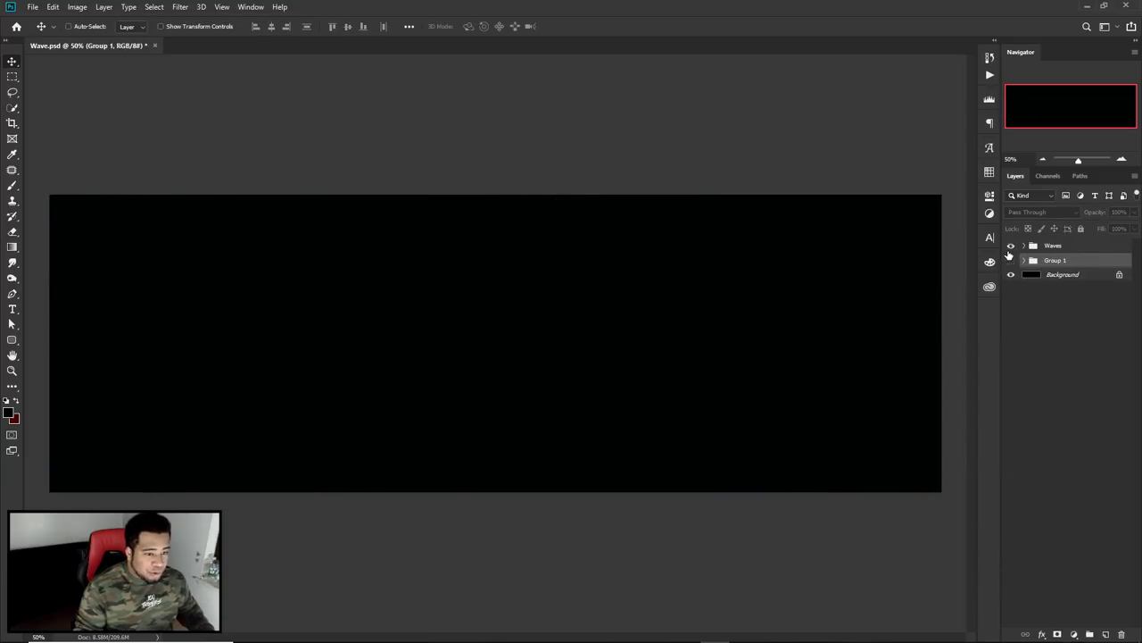
pyautogui.click(1012, 245)
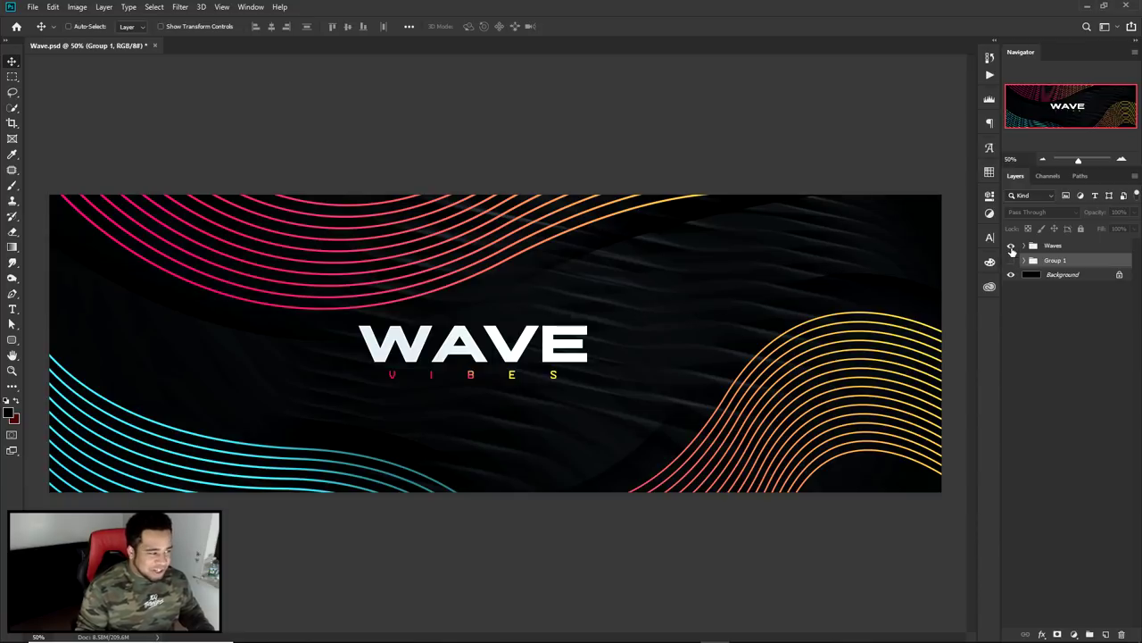
pyautogui.click(1012, 247)
# Duplicate the aSSET waves over the banner's centre and enlarge the copy to about 28.90%
pyautogui.click(1023, 260)
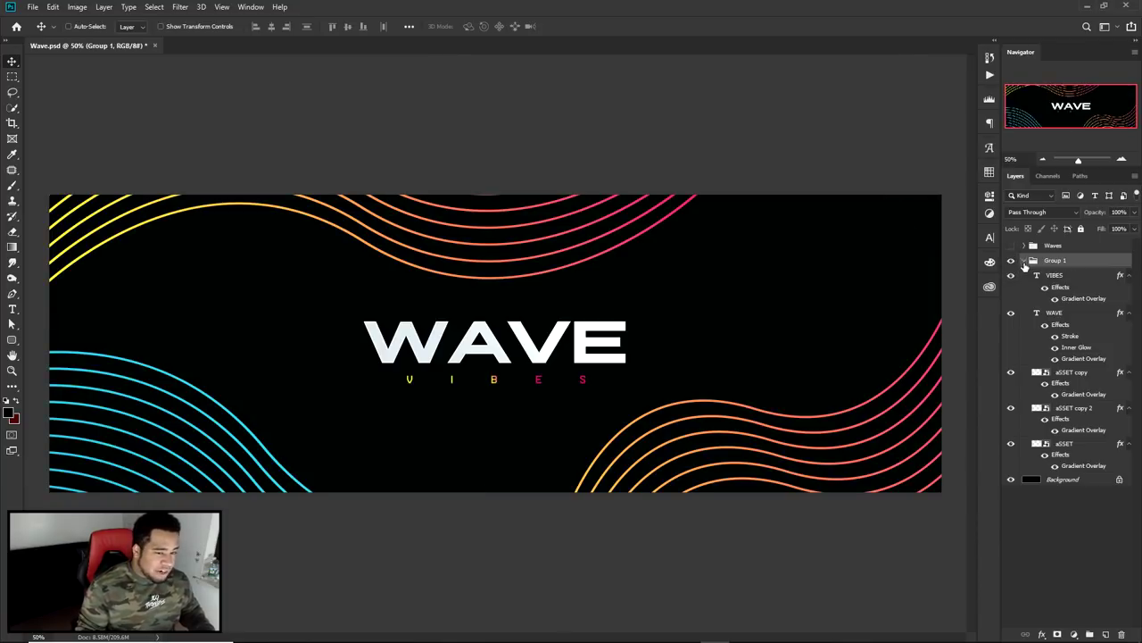
pyautogui.click(1076, 451)
pyautogui.moveTo(849, 388); pyautogui.dragTo(652, 310)
pyautogui.hotkey('ctrl', 't')
pyautogui.moveTo(750, 140); pyautogui.dragTo(852, 3)
# Distort the enlarged waves copy by pulling its left corner up and right, and reposition it across the banner
pyautogui.rightClick(614, 293)
pyautogui.click(678, 348)
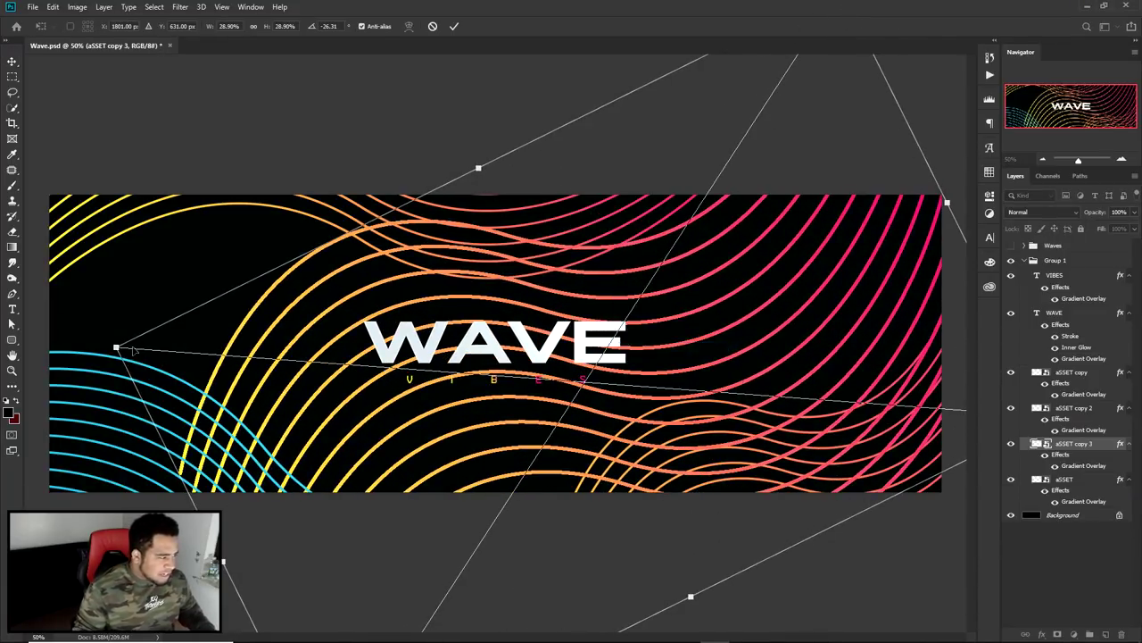
pyautogui.moveTo(115, 347); pyautogui.dragTo(701, 139)
pyautogui.press('Return')
pyautogui.moveTo(785, 300); pyautogui.dragTo(682, 399)
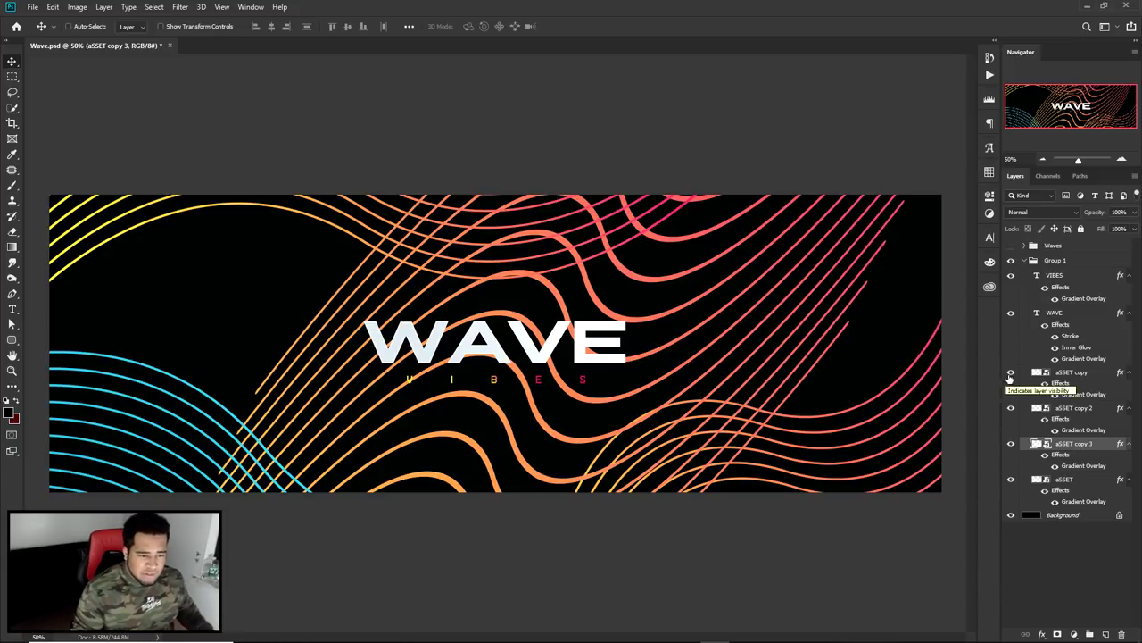
# Move the aSSET copy 3 layer directly below WAVE and hide the other three wave layers
pyautogui.moveTo(1080, 446); pyautogui.dragTo(1076, 328)
pyautogui.moveTo(1012, 409); pyautogui.dragTo(1011, 486)
# Try placing the distorted waves against the banner's right edge
pyautogui.moveTo(395, 306); pyautogui.dragTo(640, 398)
pyautogui.moveTo(797, 277)
pyautogui.mouseDown()
pyautogui.moveTo(811, 327)
pyautogui.moveTo(816, 286)
pyautogui.mouseUp()
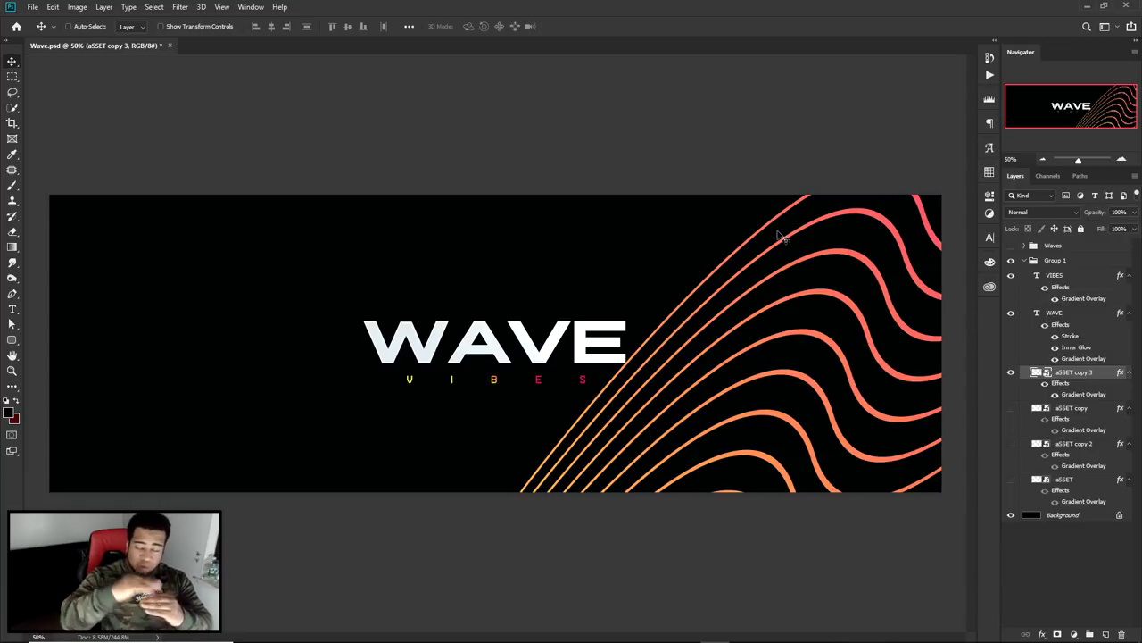
pyautogui.moveTo(755, 250); pyautogui.dragTo(829, 270)
# Mark the wave bends with red strokes in a screen capture, discard the capture, and undo the distorted waves' move
pyautogui.press('Print')
pyautogui.moveTo(453, 161); pyautogui.dragTo(1104, 553)
pyautogui.moveTo(947, 263)
pyautogui.mouseDown()
pyautogui.moveTo(889, 198)
pyautogui.moveTo(682, 261)
pyautogui.mouseUp()
pyautogui.moveTo(950, 309)
pyautogui.mouseDown()
pyautogui.moveTo(842, 220)
pyautogui.moveTo(737, 256)
pyautogui.mouseUp()
pyautogui.moveTo(931, 314)
pyautogui.mouseDown()
pyautogui.moveTo(883, 281)
pyautogui.moveTo(750, 285)
pyautogui.mouseUp()
pyautogui.moveTo(902, 381)
pyautogui.mouseDown()
pyautogui.moveTo(859, 339)
pyautogui.moveTo(758, 323)
pyautogui.mouseUp()
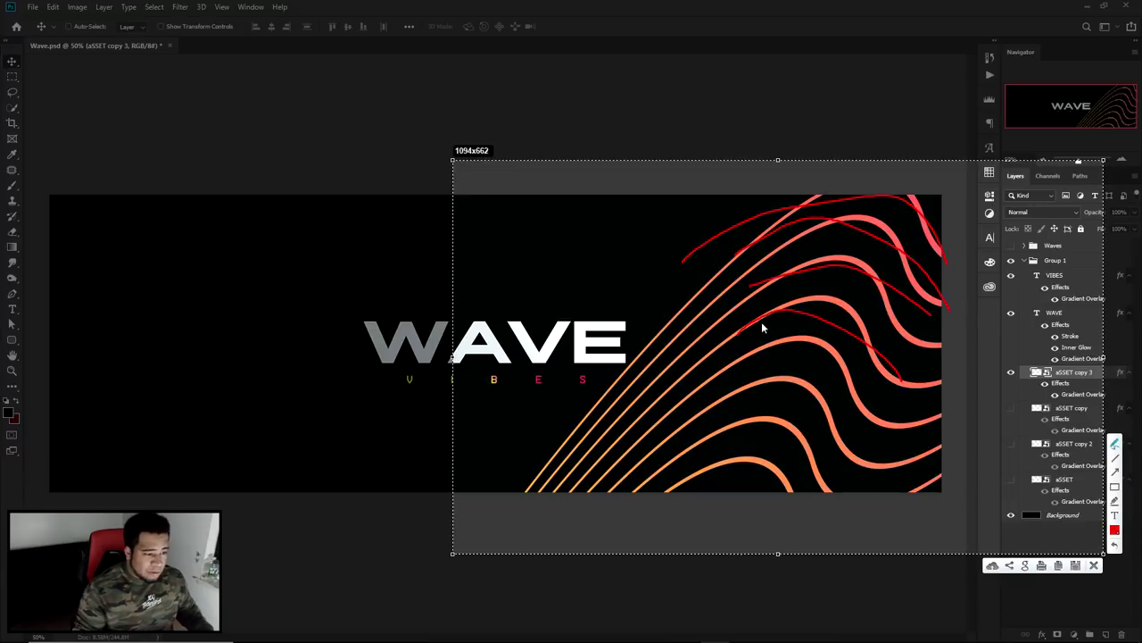
pyautogui.moveTo(705, 385)
pyautogui.mouseDown()
pyautogui.moveTo(780, 354)
pyautogui.moveTo(953, 444)
pyautogui.mouseUp()
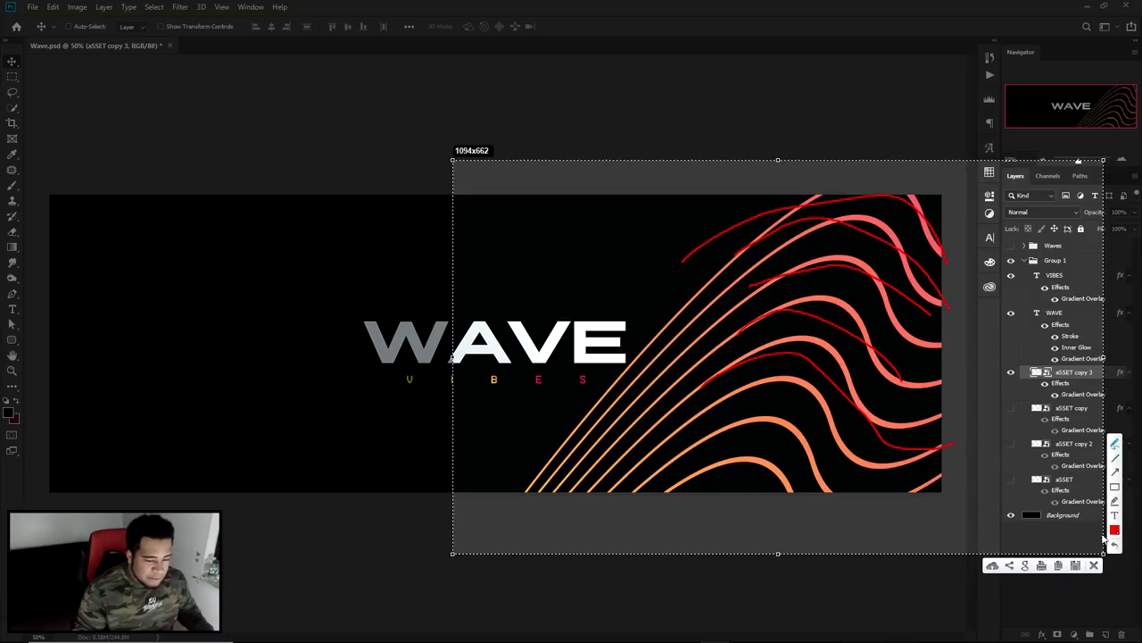
pyautogui.click(1093, 564)
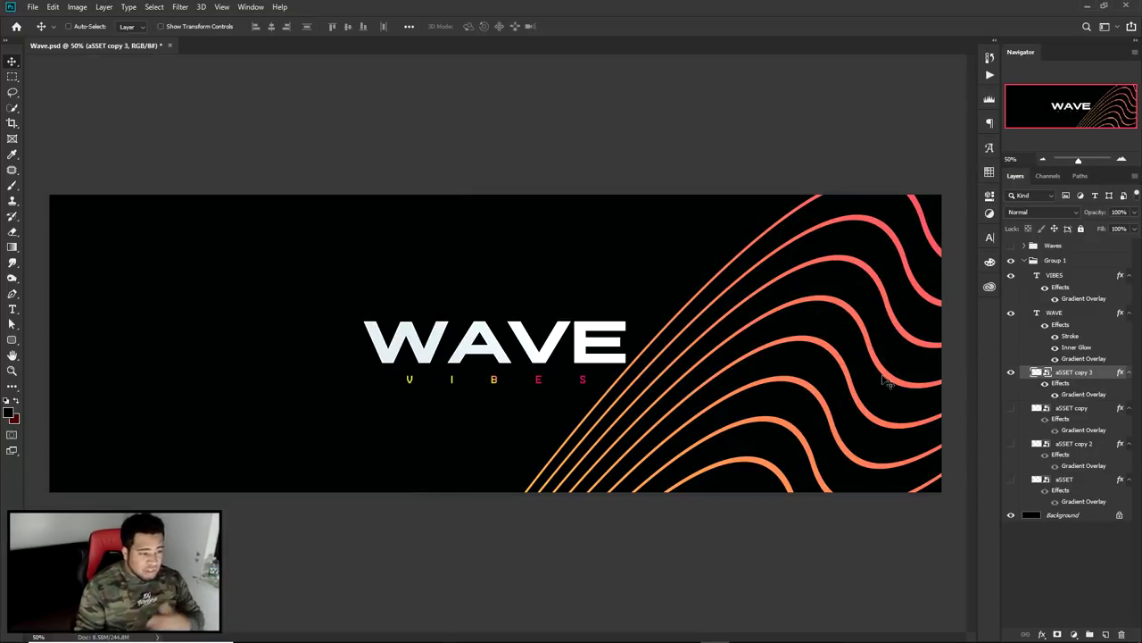
pyautogui.hotkey('ctrl', 'z')
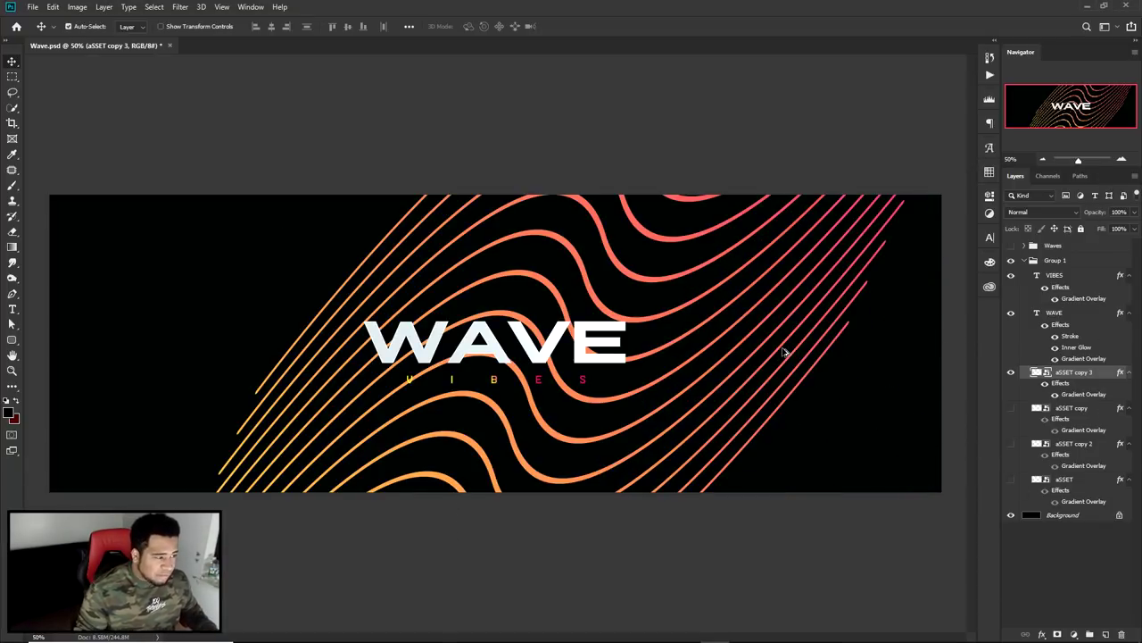
# Show the other three wave layers and reposition the distorted waves across the banner's middle and right
pyautogui.moveTo(759, 360); pyautogui.dragTo(311, 392)
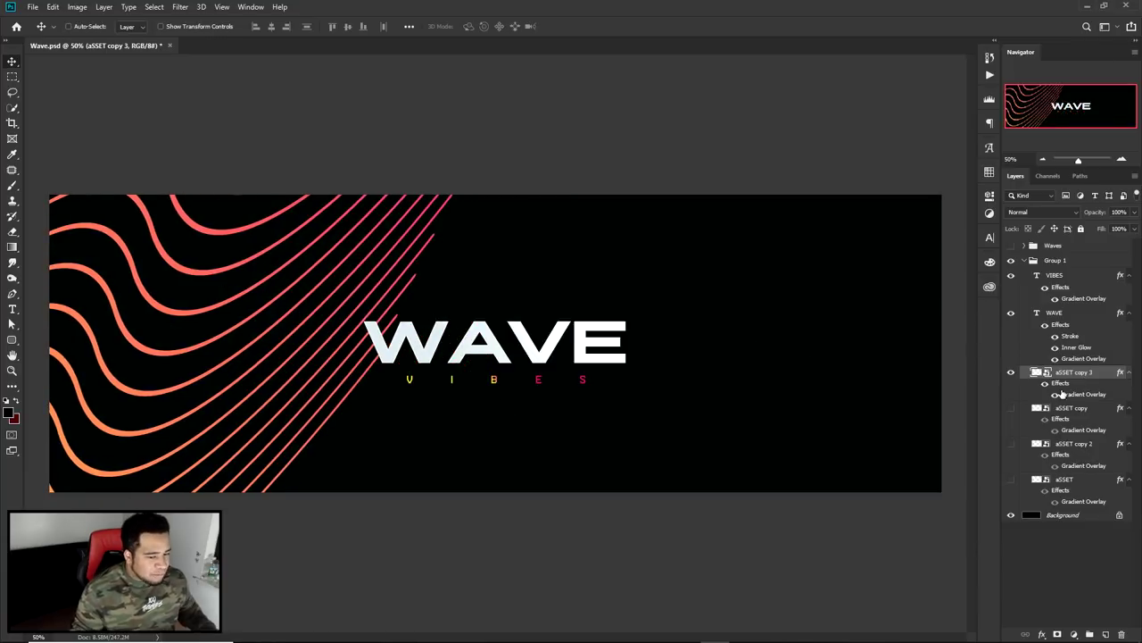
pyautogui.moveTo(1012, 408); pyautogui.dragTo(1011, 479)
pyautogui.moveTo(403, 352); pyautogui.dragTo(864, 355)
# Move the aSSET copy 3 layer directly above Background and rename it bg
pyautogui.moveTo(1074, 375); pyautogui.dragTo(1061, 506)
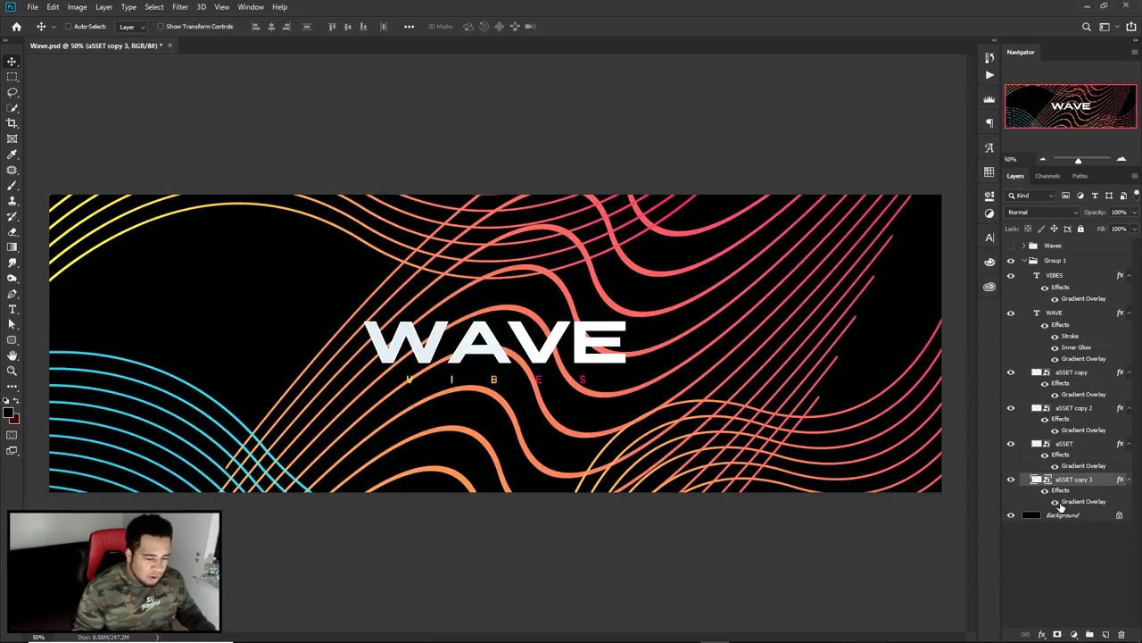
pyautogui.doubleClick(1074, 481)
pyautogui.write('bo')
pyautogui.press('Return')
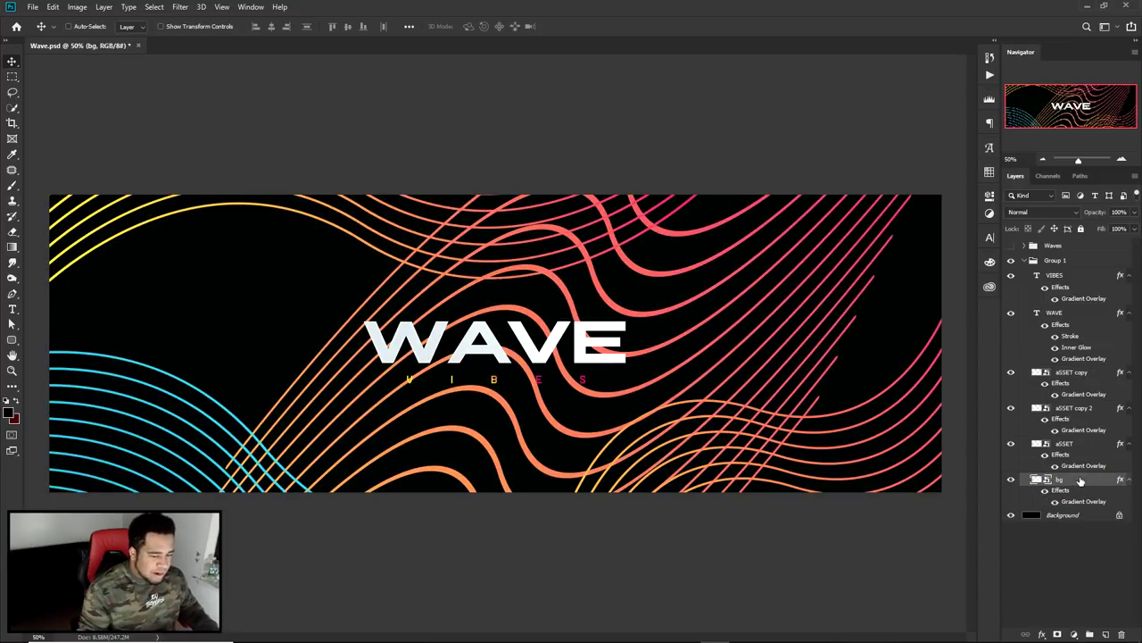
# Rotate the bg waves so they run steeply across the banner, then try shifting them left and undo that move
pyautogui.moveTo(602, 295); pyautogui.dragTo(433, 418)
pyautogui.hotkey('ctrl', 't')
pyautogui.moveTo(433, 457); pyautogui.dragTo(450, 510)
pyautogui.press('Return')
pyautogui.moveTo(614, 440); pyautogui.dragTo(284, 371)
pyautogui.hotkey('ctrl', 'z')
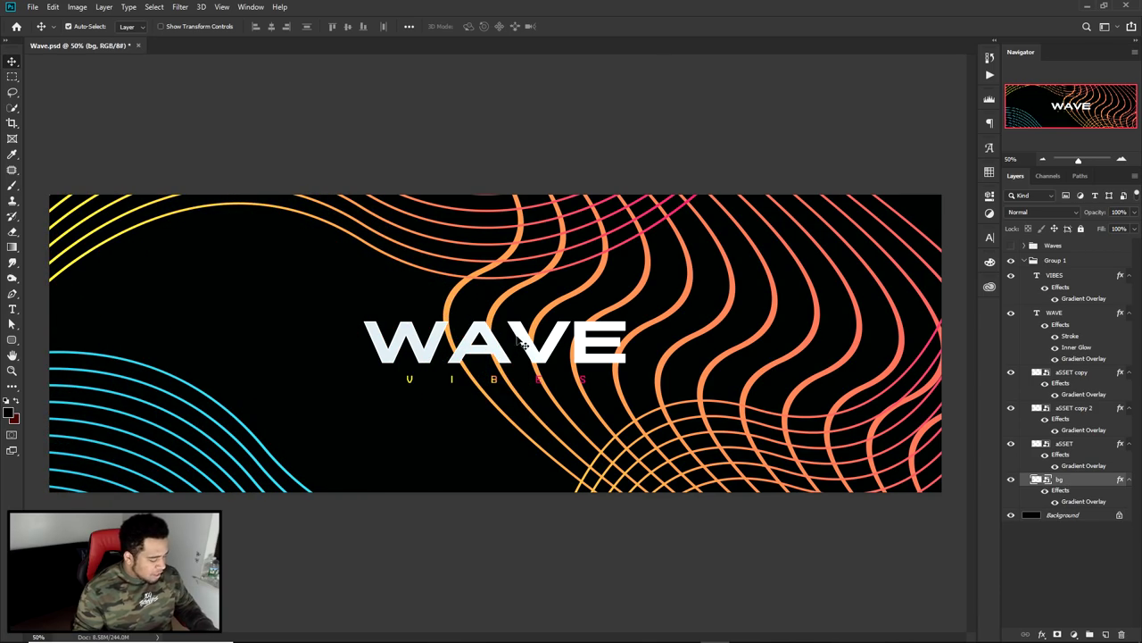
# Rotate the bg waves to about 90 degrees and enlarge them from their left corner
pyautogui.hotkey('ctrl', 't')
pyautogui.moveTo(321, 293); pyautogui.dragTo(741, 327)
pyautogui.press('Return')
pyautogui.hotkey('ctrl', 't')
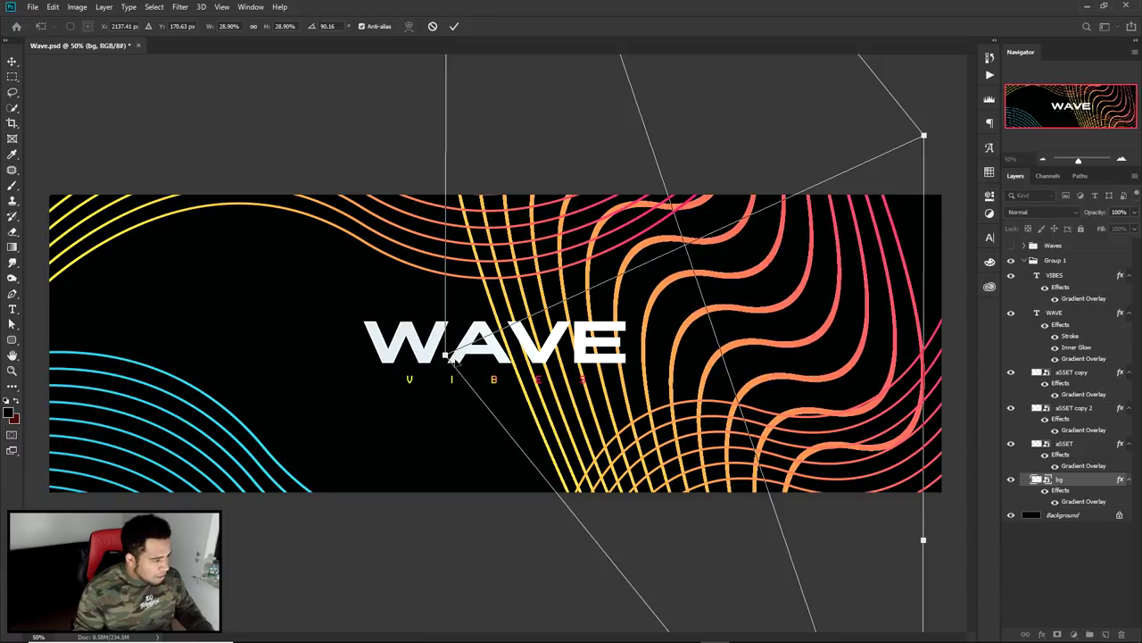
pyautogui.moveTo(444, 358); pyautogui.dragTo(255, 413)
pyautogui.press('Return')
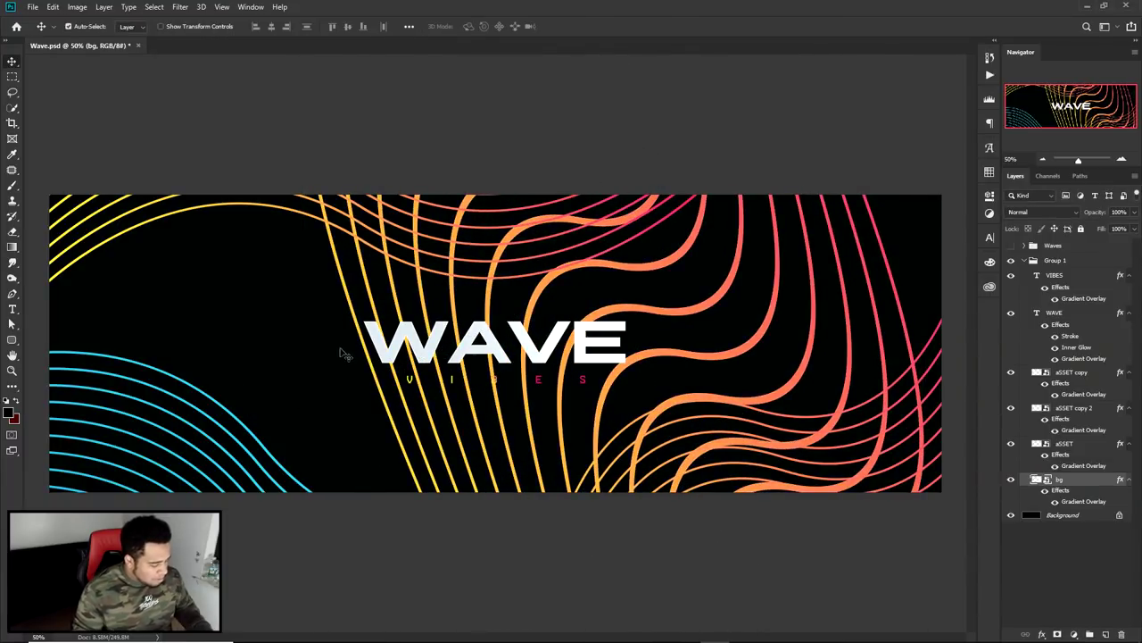
# Rotate the bg waves to a diagonal slant and reposition them over the banner's right half
pyautogui.hotkey('ctrl', 't')
pyautogui.moveTo(280, 336); pyautogui.dragTo(446, 408)
pyautogui.moveTo(490, 379); pyautogui.dragTo(545, 370)
pyautogui.press('Return')
# Hide the three aSSET wave layers and place a rotated copy of the bg waves over the banner's left half
pyautogui.moveTo(1011, 445); pyautogui.dragTo(1012, 376)
pyautogui.moveTo(751, 322); pyautogui.dragTo(402, 384)
pyautogui.moveTo(457, 350); pyautogui.dragTo(324, 491)
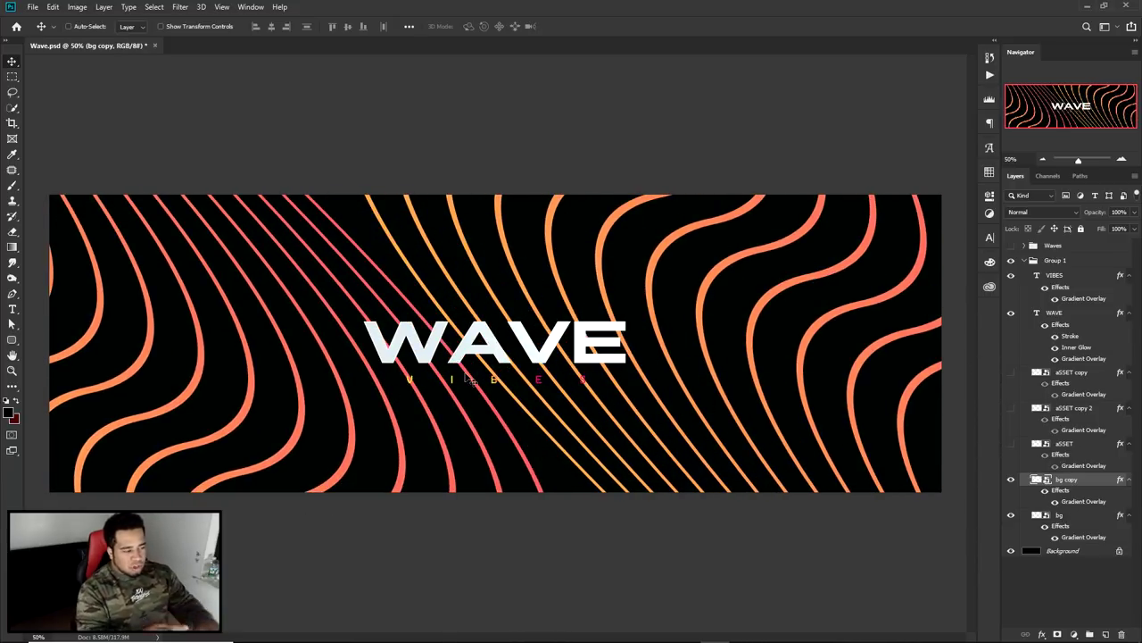
# Try shifting the bg waves left beneath the title and undo the move
pyautogui.moveTo(620, 352)
pyautogui.mouseDown()
pyautogui.moveTo(509, 357)
pyautogui.moveTo(629, 371)
pyautogui.mouseUp()
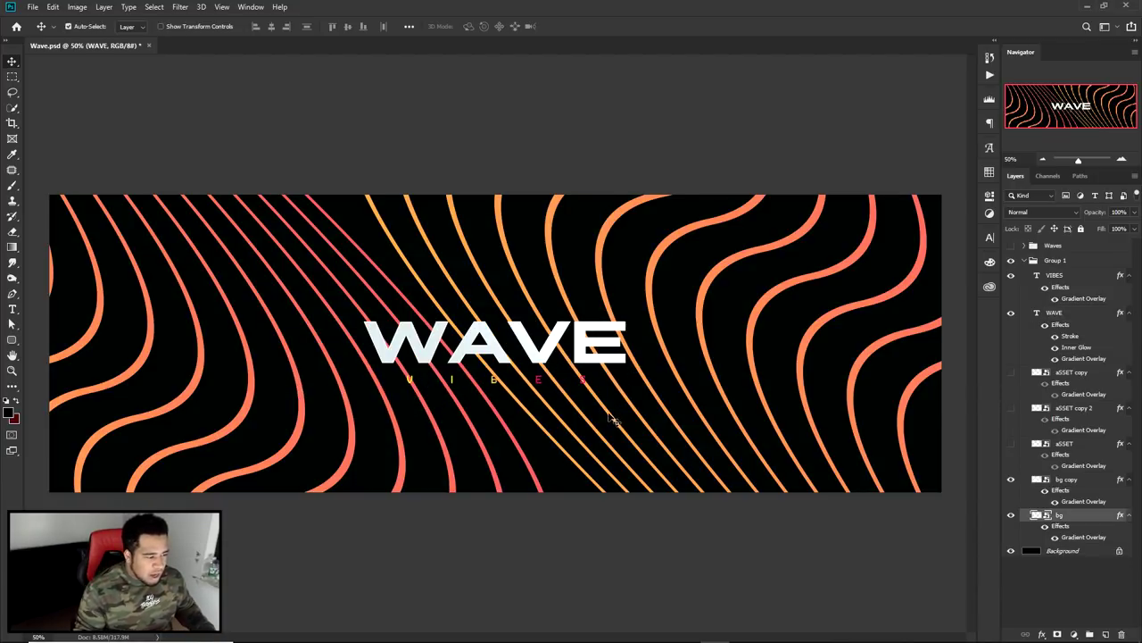
pyautogui.moveTo(615, 415); pyautogui.dragTo(479, 431)
pyautogui.hotkey('ctrl', 'z')
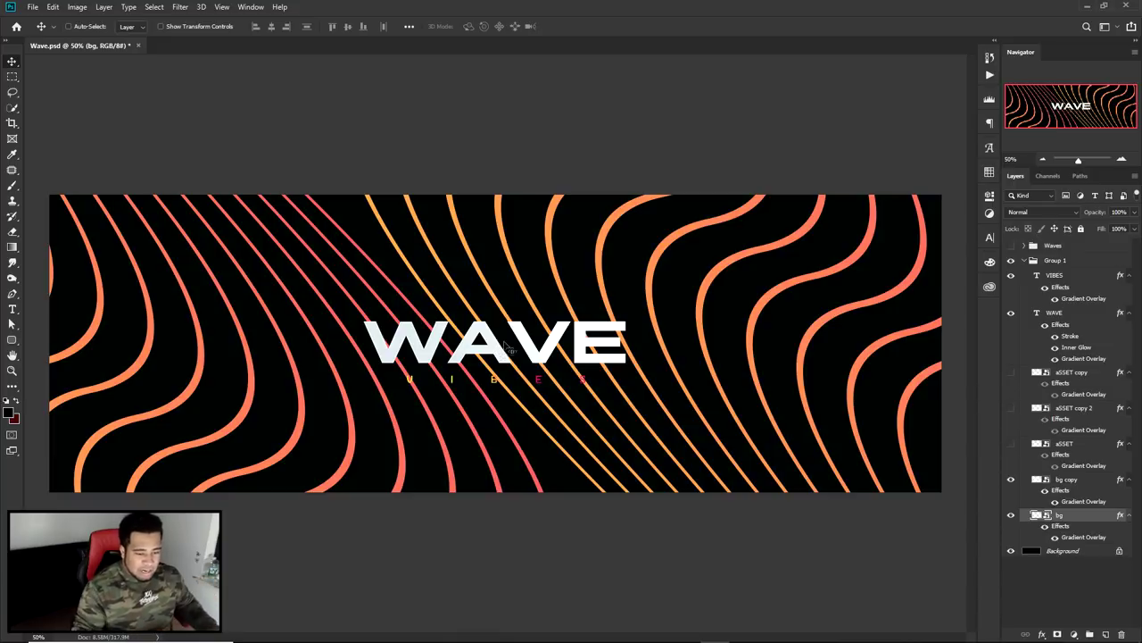
# Merge the bg copy layer with bg and add a Gradient Overlay to the merged waves
pyautogui.keyDown('shift'); pyautogui.click(1066, 482); pyautogui.keyUp('shift')
pyautogui.hotkey('ctrl', 'e')
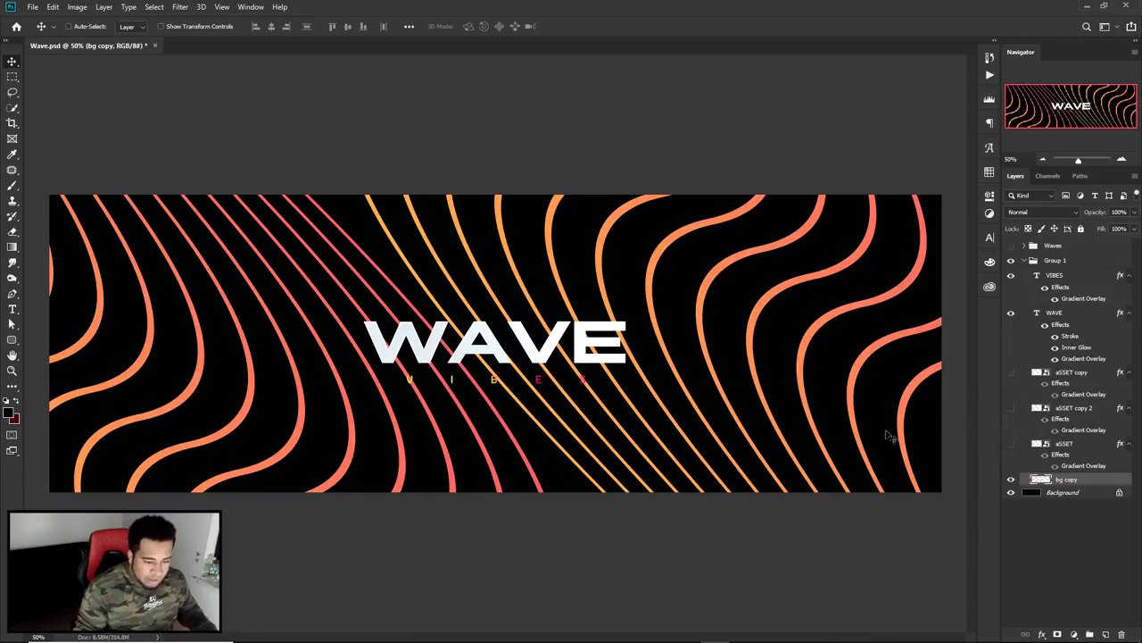
pyautogui.doubleClick(1096, 481)
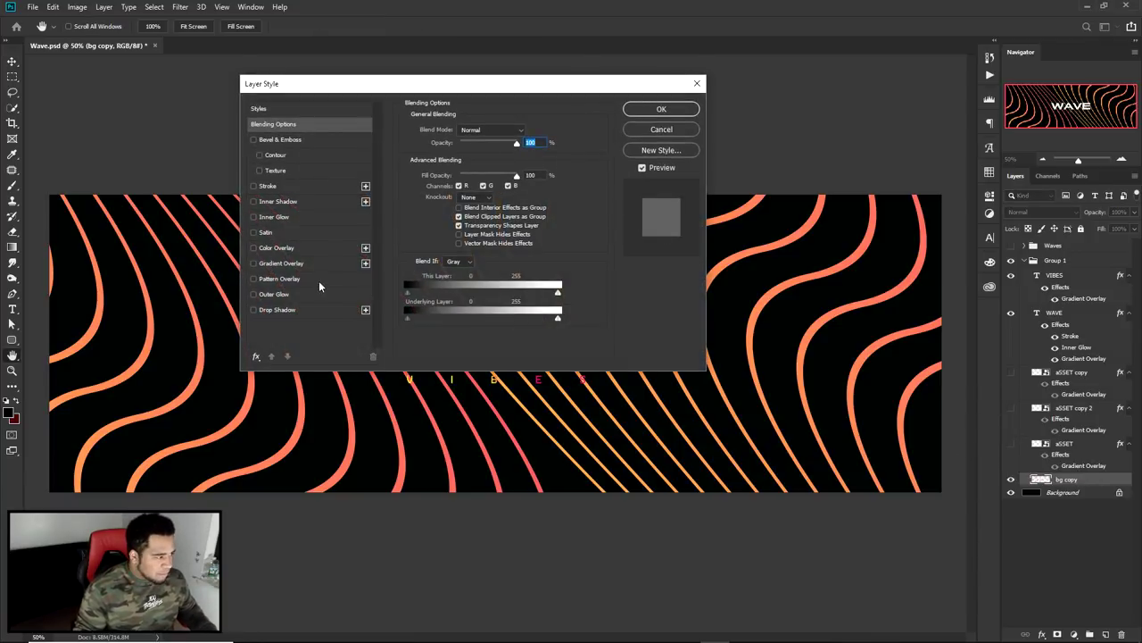
pyautogui.click(273, 262)
pyautogui.moveTo(330, 83); pyautogui.dragTo(787, 197)
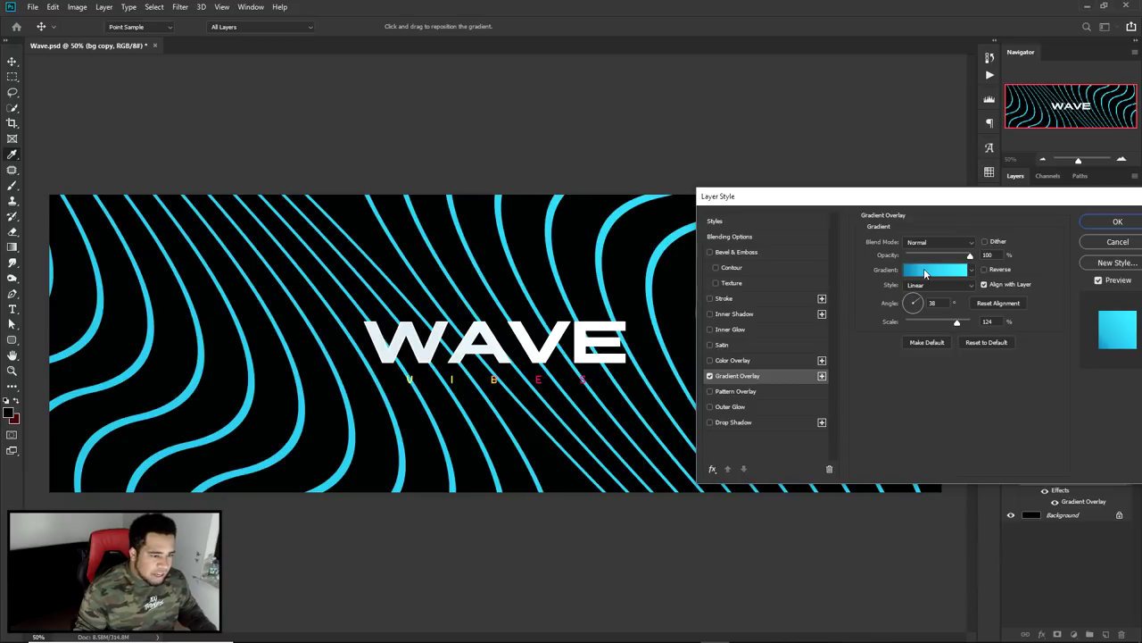
# Apply the black-to-dark-slate gradient preset to the background waves, keeping the stop colours 000000 and 353943
pyautogui.click(924, 267)
pyautogui.scroll(-5, 887, 272)
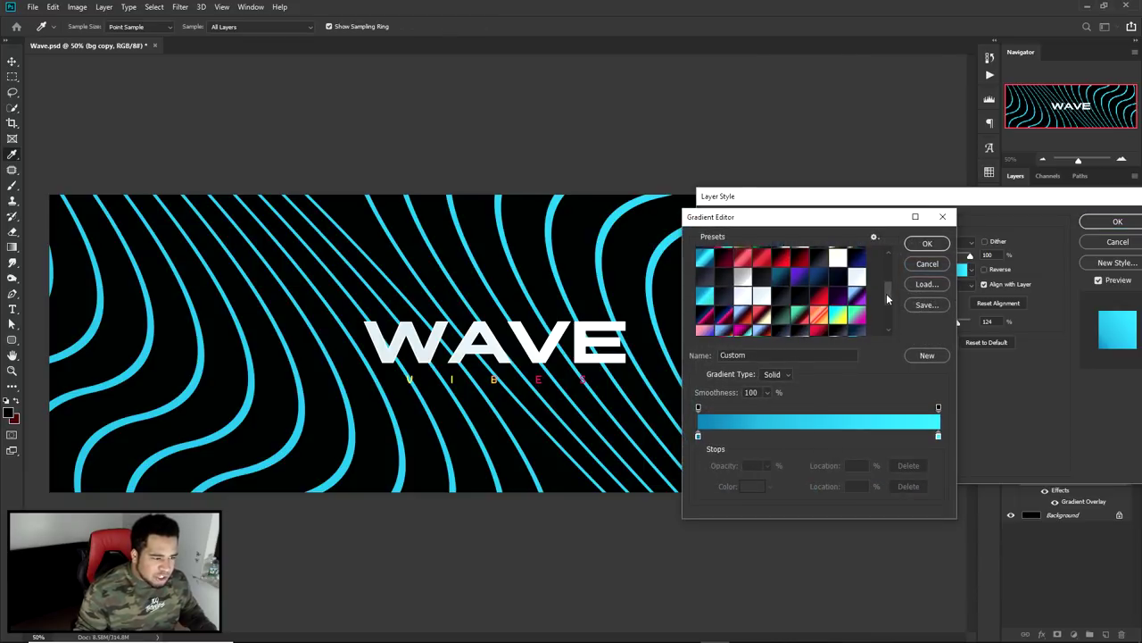
pyautogui.scroll(-3, 830, 329)
pyautogui.click(800, 335)
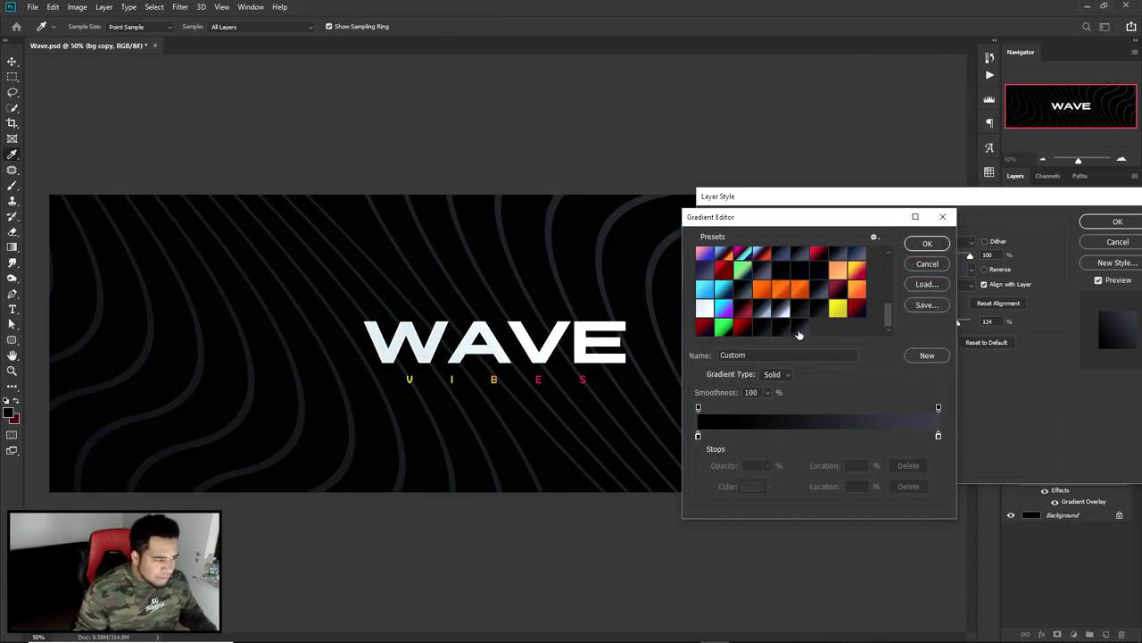
pyautogui.doubleClick(698, 435)
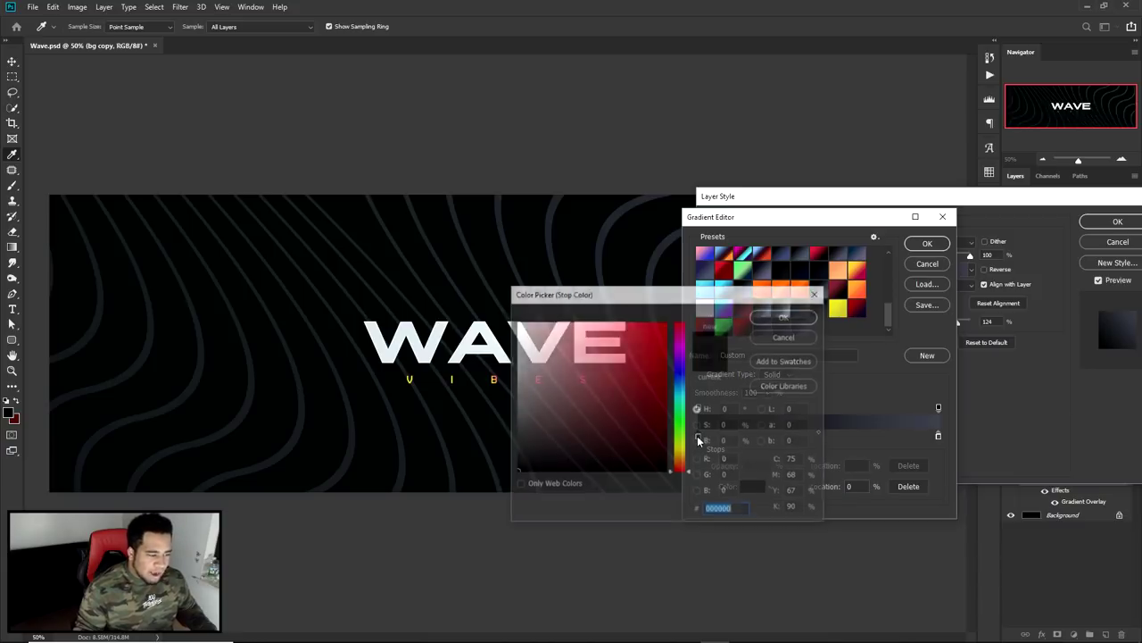
pyautogui.click(797, 320)
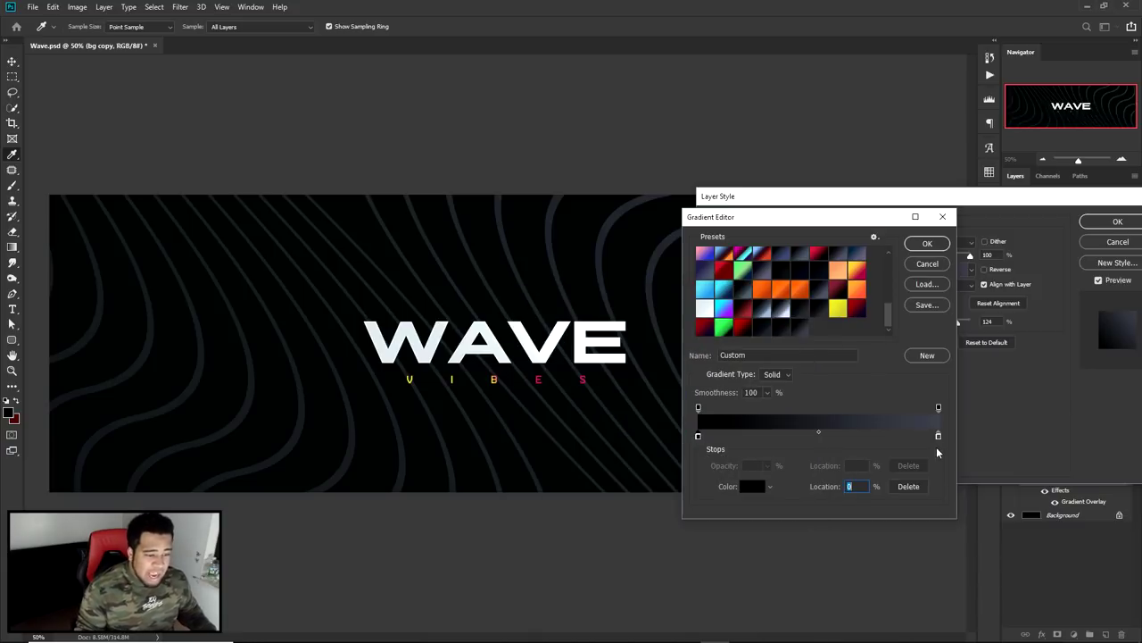
pyautogui.doubleClick(938, 435)
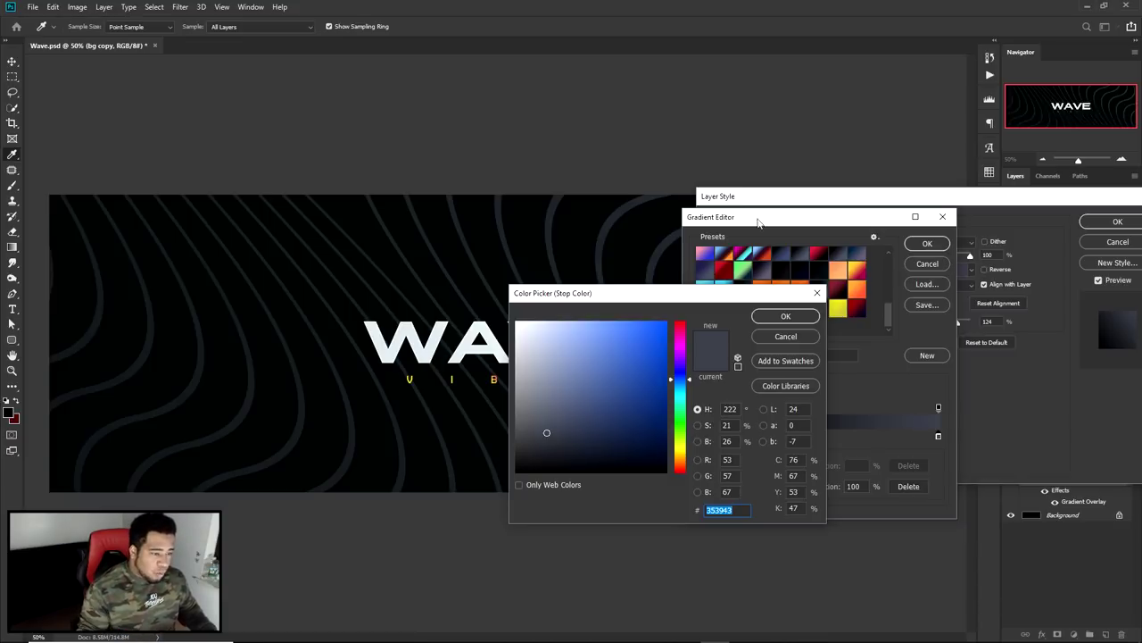
pyautogui.click(785, 316)
pyautogui.click(927, 243)
pyautogui.click(1114, 222)
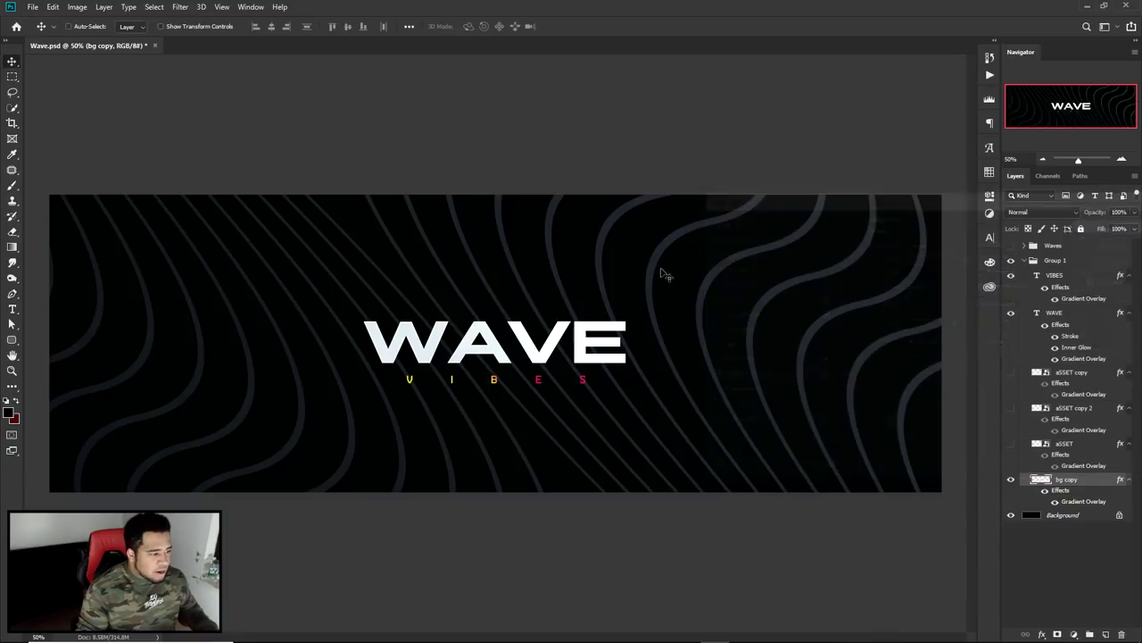
# Show the three coloured wave layers and apply a Motion Blur to bg copy with angle -61° and distance 229 pixels
pyautogui.moveTo(1012, 444); pyautogui.dragTo(1015, 375)
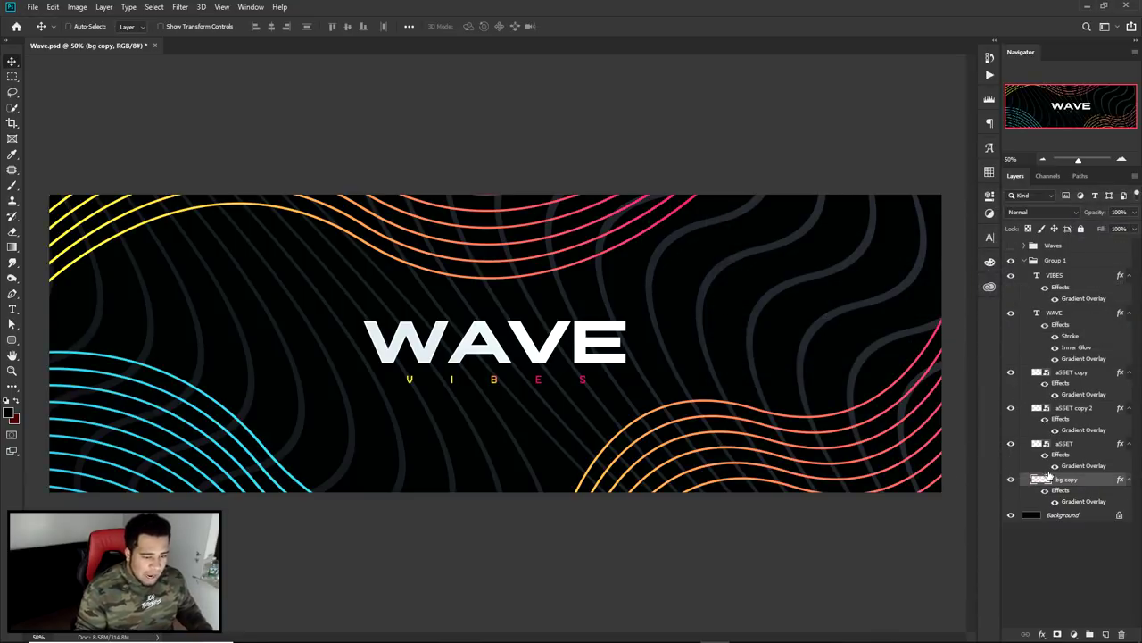
pyautogui.click(181, 8)
pyautogui.moveTo(203, 143)
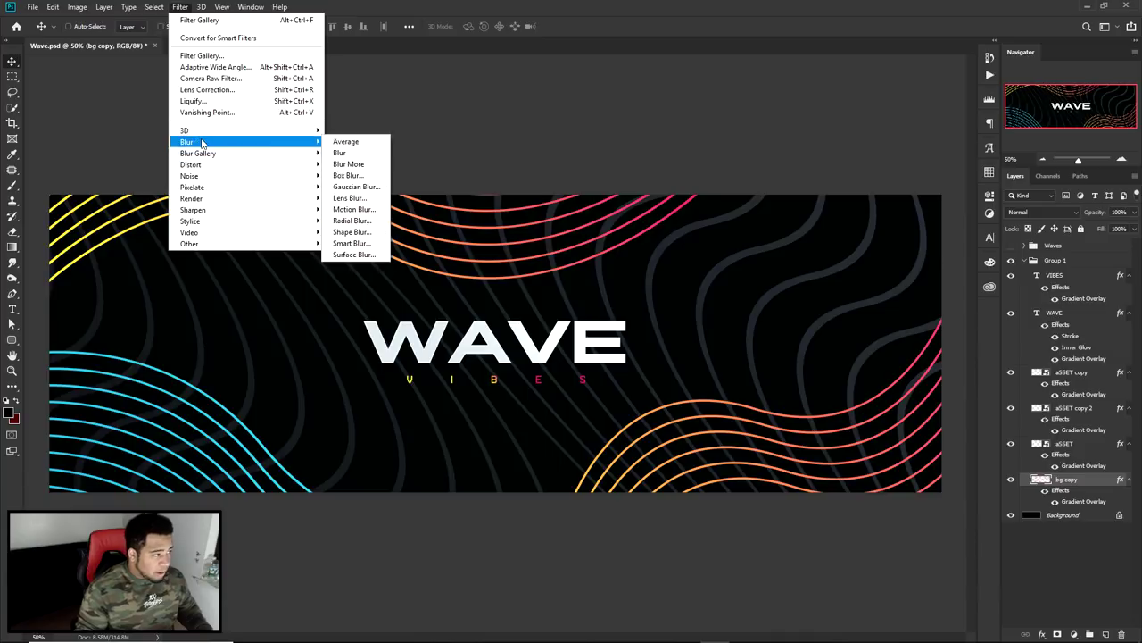
pyautogui.click(354, 208)
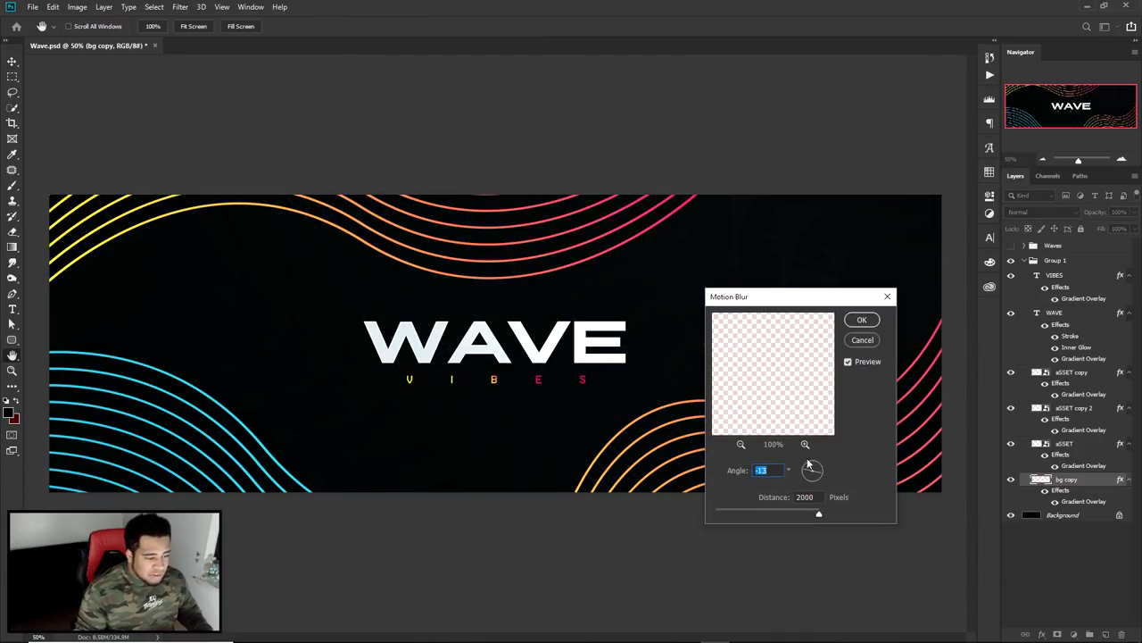
pyautogui.moveTo(772, 509); pyautogui.dragTo(747, 513)
pyautogui.moveTo(817, 470); pyautogui.dragTo(809, 474)
pyautogui.moveTo(747, 514); pyautogui.dragTo(770, 515)
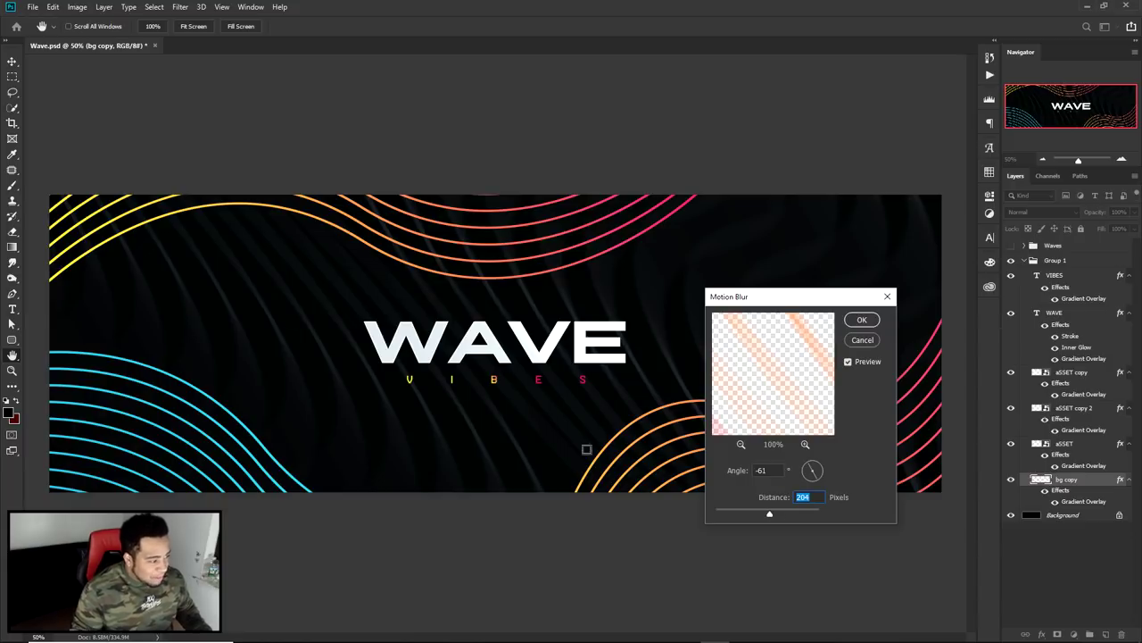
pyautogui.click(779, 514)
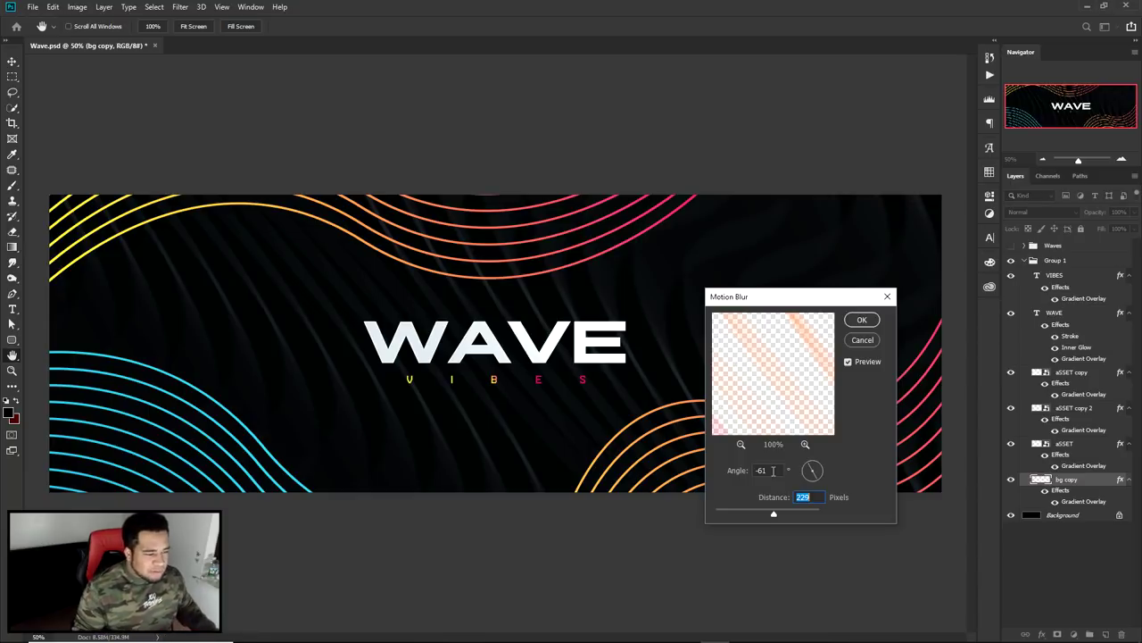
pyautogui.click(862, 320)
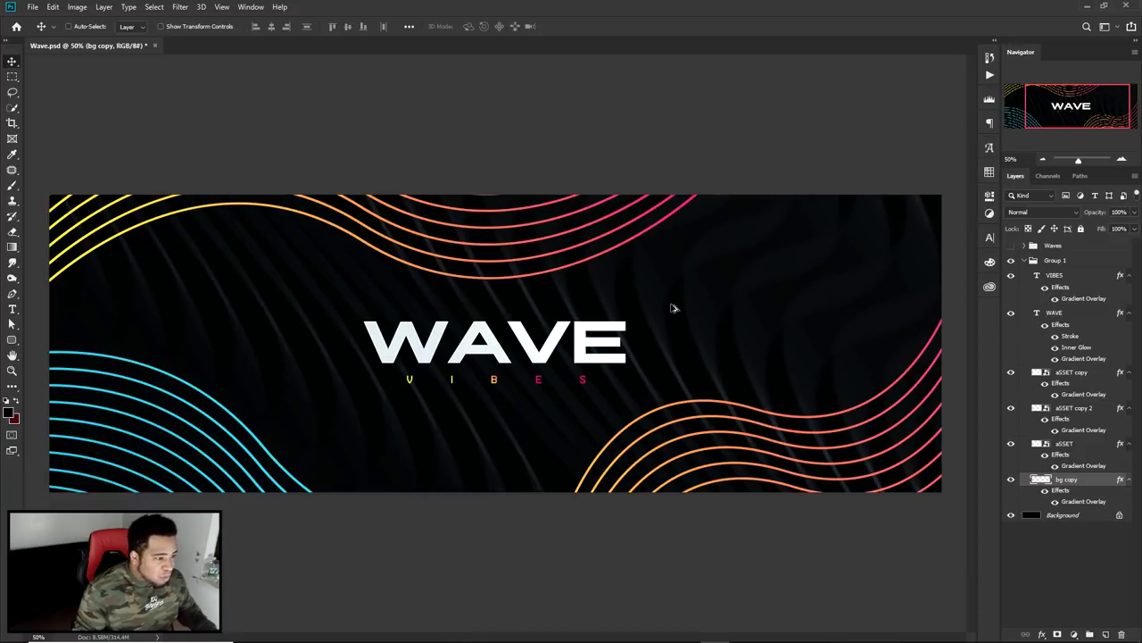
pyautogui.scroll(-2, 638, 369)
pyautogui.scroll(3, 572, 375)
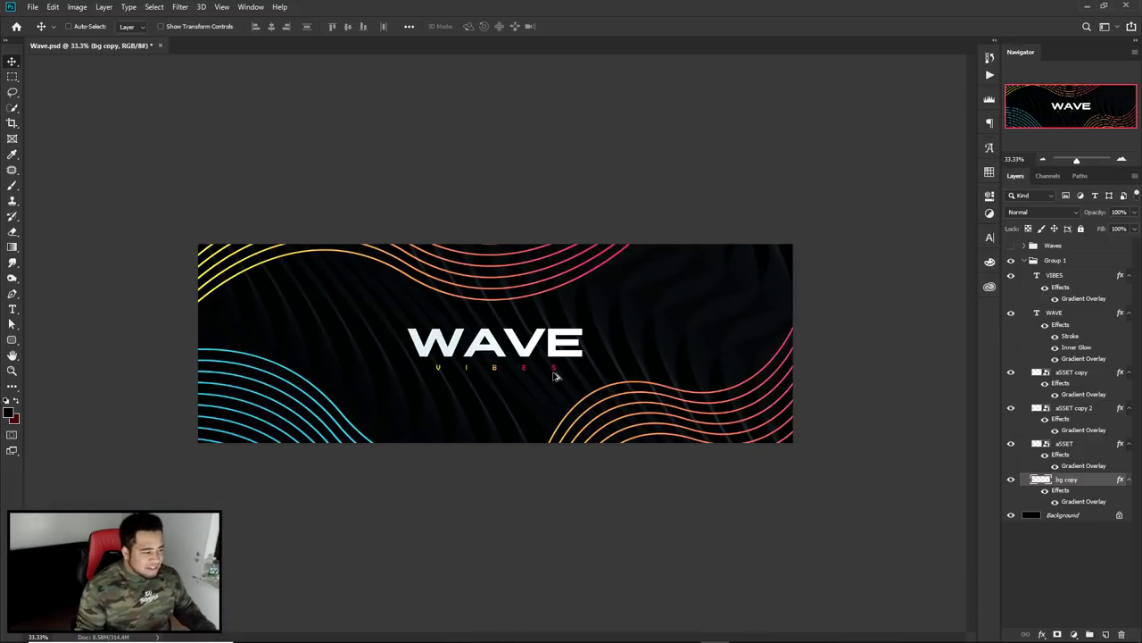
pyautogui.scroll(-1, 555, 377)
pyautogui.scroll(-1, 555, 377)
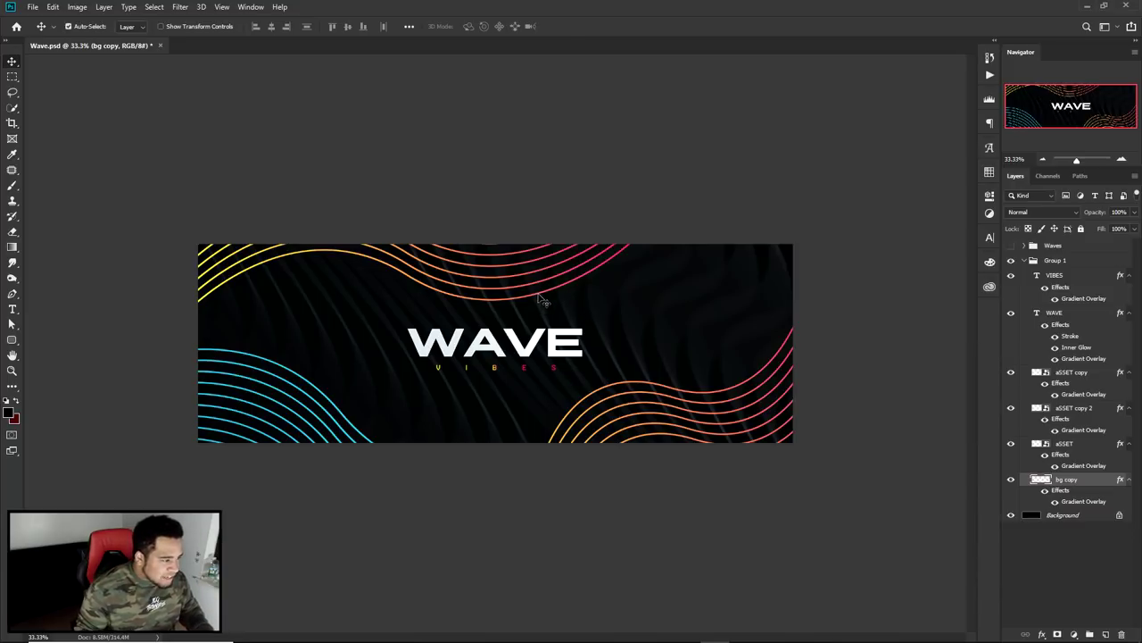
pyautogui.hotkey('ctrl', 't')
pyautogui.press('Escape')
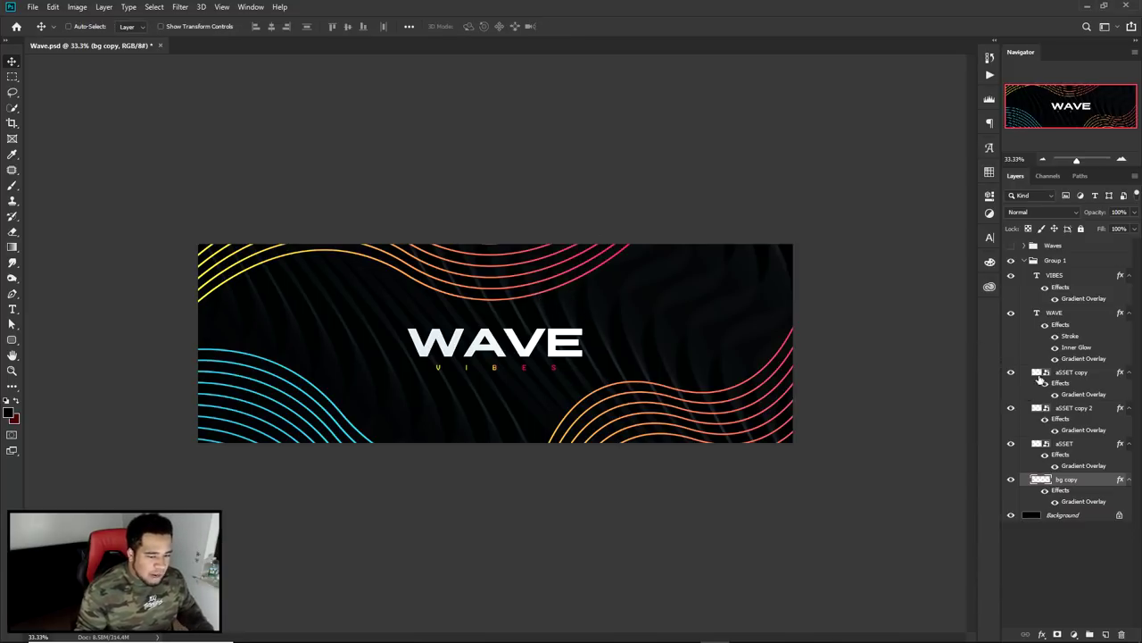
# Rotate the aSSET copy 2 waves clockwise and move them up and left along the banner's upper edge
pyautogui.click(1061, 408)
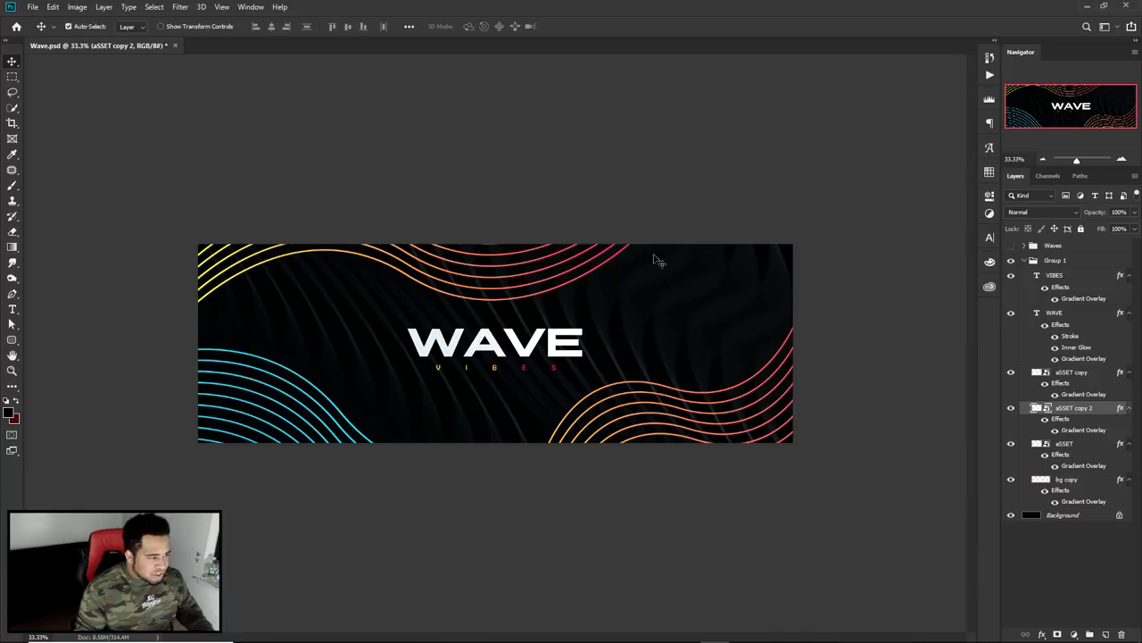
pyautogui.hotkey('ctrl', 't')
pyautogui.moveTo(638, 98); pyautogui.dragTo(637, 155)
pyautogui.press('Return')
pyautogui.moveTo(536, 278); pyautogui.dragTo(471, 260)
pyautogui.moveTo(479, 287)
pyautogui.mouseDown()
pyautogui.moveTo(553, 299)
pyautogui.moveTo(467, 278)
pyautogui.mouseUp()
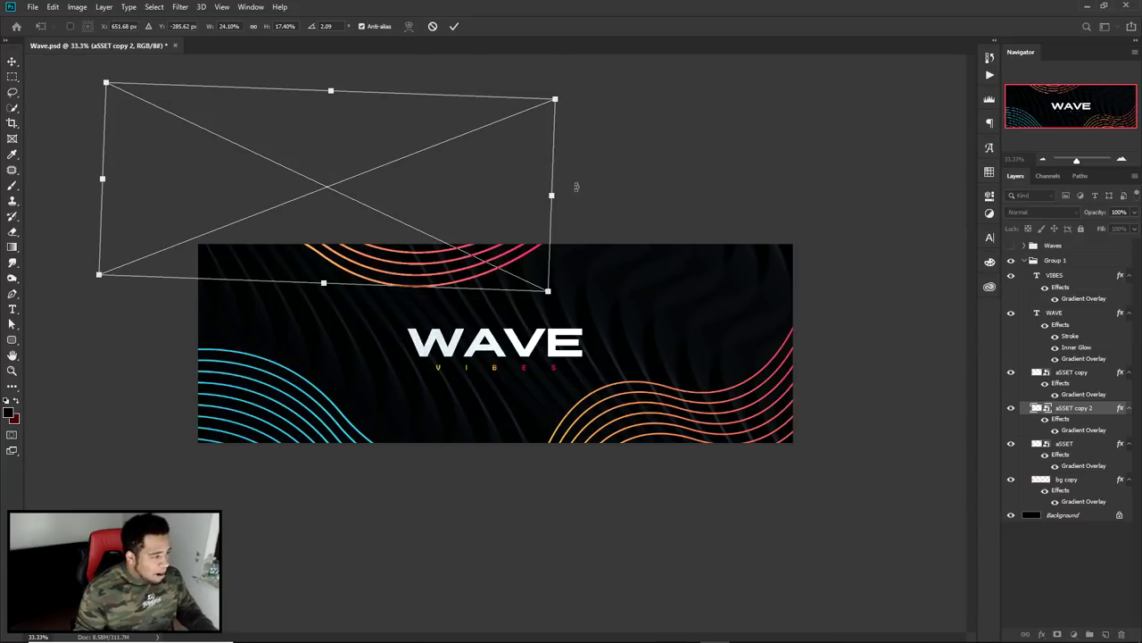
# Enlarge the aSSET copy 2 waves to about 47.6% width and 34.4% height
pyautogui.moveTo(554, 100); pyautogui.dragTo(817, 299)
pyautogui.press('Return')
pyautogui.moveTo(598, 302)
pyautogui.mouseDown()
pyautogui.moveTo(567, 284)
pyautogui.moveTo(630, 287)
pyautogui.moveTo(598, 290)
pyautogui.mouseUp()
# Tilt the enlarged aSSET copy 2 waves counterclockwise and reposition them over the banner's upper-left area
pyautogui.hotkey('ctrl', 't')
pyautogui.moveTo(529, 376); pyautogui.dragTo(536, 271)
pyautogui.moveTo(360, 263); pyautogui.dragTo(522, 268)
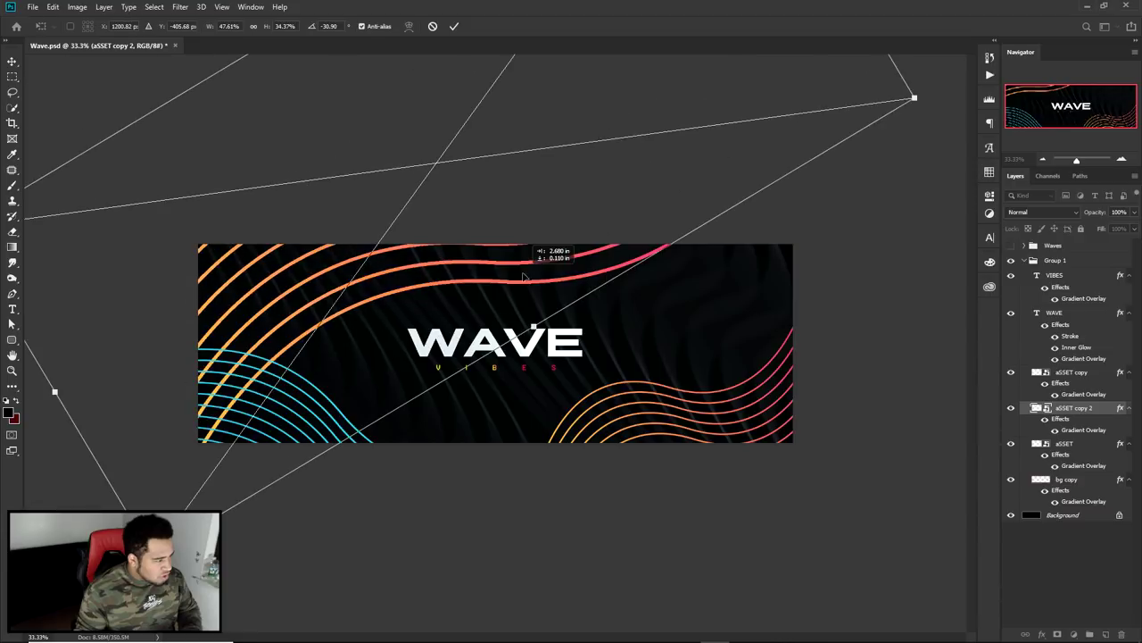
pyautogui.moveTo(600, 378); pyautogui.dragTo(551, 394)
pyautogui.press('Return')
pyautogui.moveTo(507, 335); pyautogui.dragTo(493, 321)
# Scale the aSSET copy 2 waves down to about 39.2% width and 28.3% height and shift them up and left
pyautogui.hotkey('ctrl', 't')
pyautogui.moveTo(853, 185); pyautogui.dragTo(797, 183)
pyautogui.moveTo(589, 163); pyautogui.dragTo(581, 199)
pyautogui.press('Return')
pyautogui.moveTo(564, 277); pyautogui.dragTo(540, 269)
# Shrink the aSSET copy 2 waves further and move them slightly right along the banner's upper edge
pyautogui.hotkey('ctrl', 't')
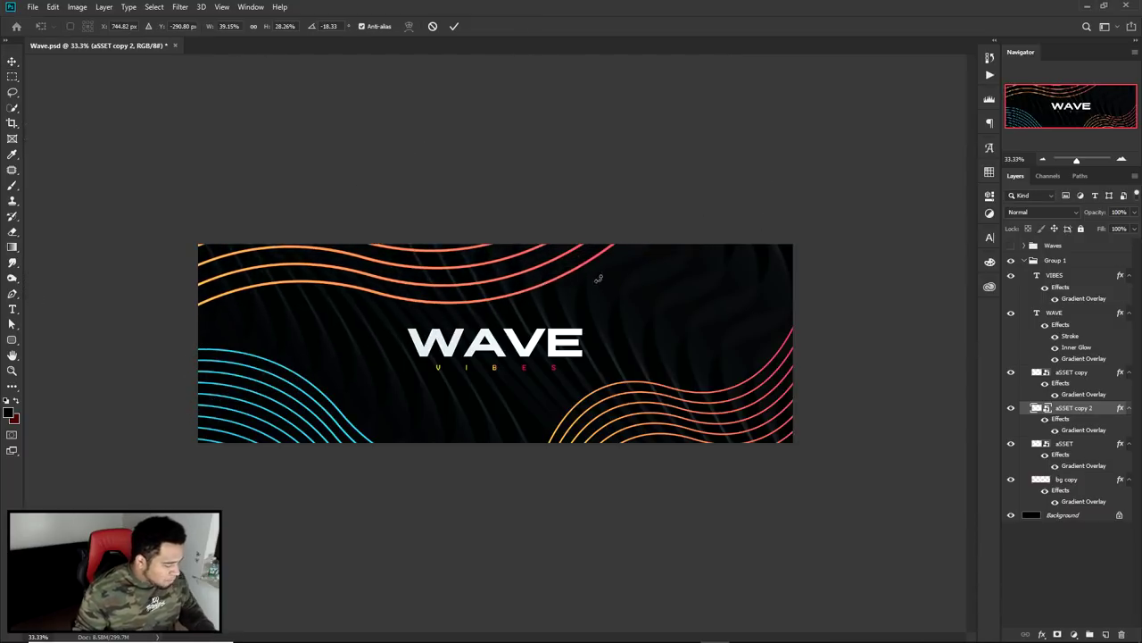
pyautogui.moveTo(741, 219); pyautogui.dragTo(680, 214)
pyautogui.moveTo(638, 100); pyautogui.dragTo(526, 126)
pyautogui.press('Return')
pyautogui.moveTo(448, 219); pyautogui.dragTo(478, 214)
# Fine-tune the aSSET copy 2 waves with small clockwise rotations and nudges so they frame the area above the title
pyautogui.hotkey('ctrl', 't')
pyautogui.moveTo(645, 253); pyautogui.dragTo(643, 266)
pyautogui.press('Return')
pyautogui.moveTo(448, 253); pyautogui.dragTo(470, 256)
pyautogui.hotkey('ctrl', 't')
pyautogui.moveTo(656, 256); pyautogui.dragTo(648, 278)
pyautogui.press('Return')
pyautogui.moveTo(552, 276); pyautogui.dragTo(554, 270)
pyautogui.moveTo(629, 281); pyautogui.dragTo(613, 273)
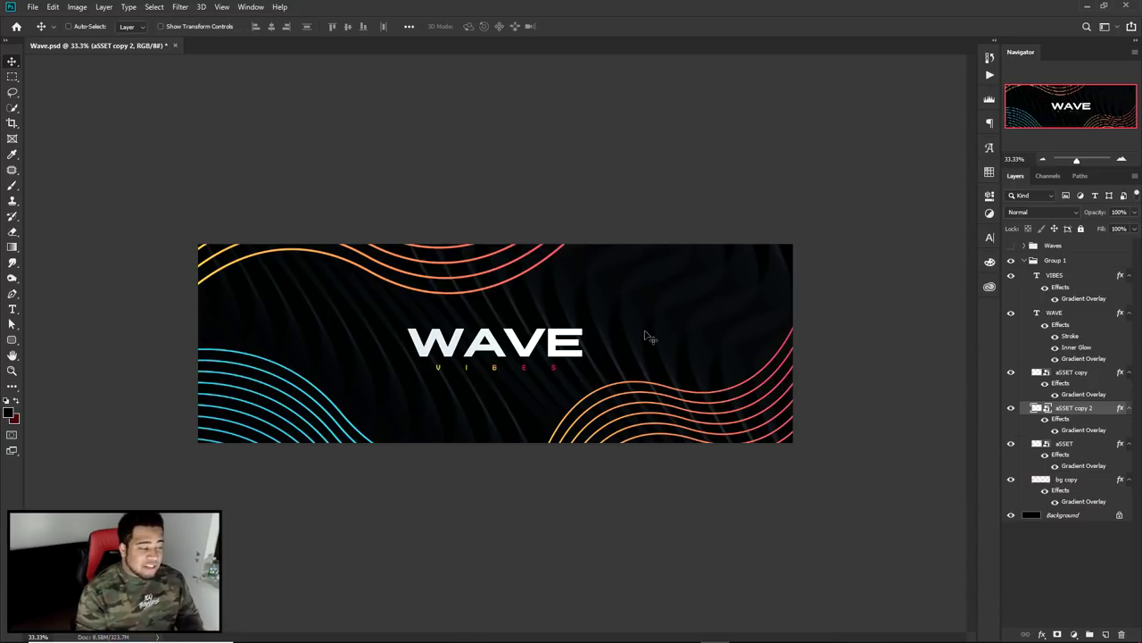
# Add a new layer above Group 1 and draw a curved Pen path just above the banner's lower-right orange-pink waves
pyautogui.click(1031, 260)
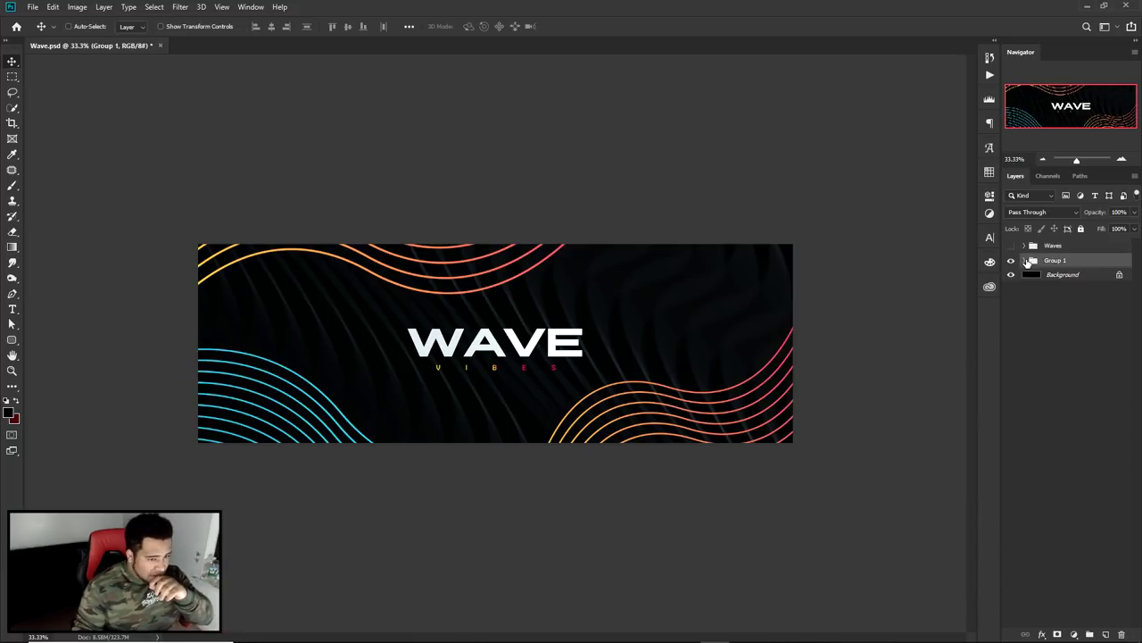
pyautogui.click(1107, 635)
pyautogui.press('p')
pyautogui.hotkey('ctrl', '+')
pyautogui.hotkey('ctrl', '+')
pyautogui.moveTo(634, 446); pyautogui.dragTo(383, 378)
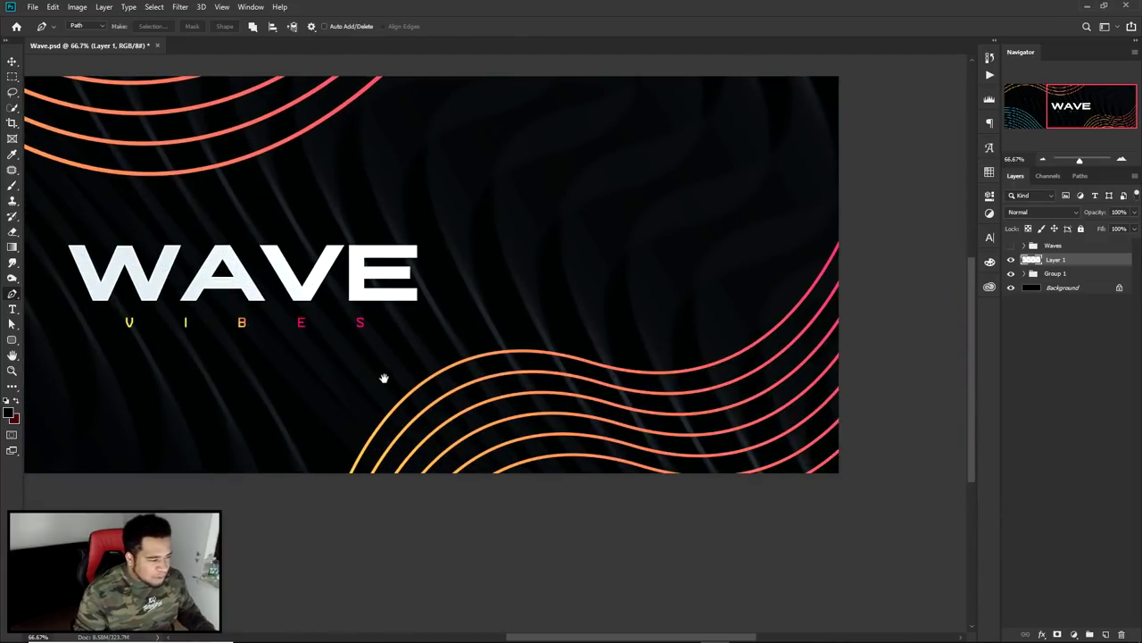
pyautogui.moveTo(586, 321); pyautogui.dragTo(813, 354)
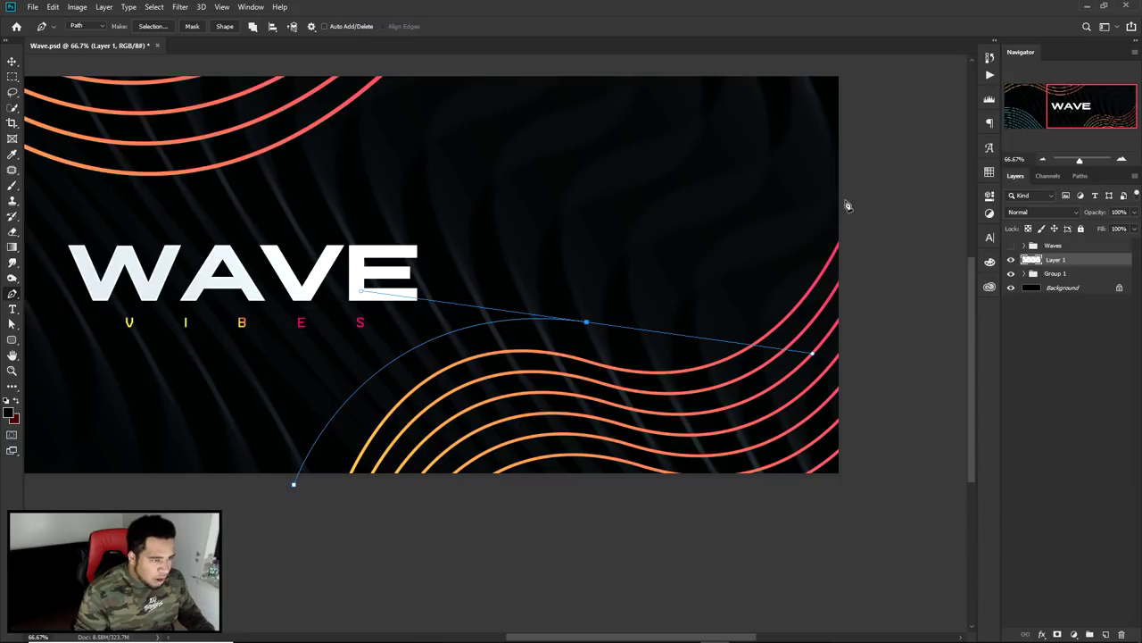
pyautogui.click(863, 111)
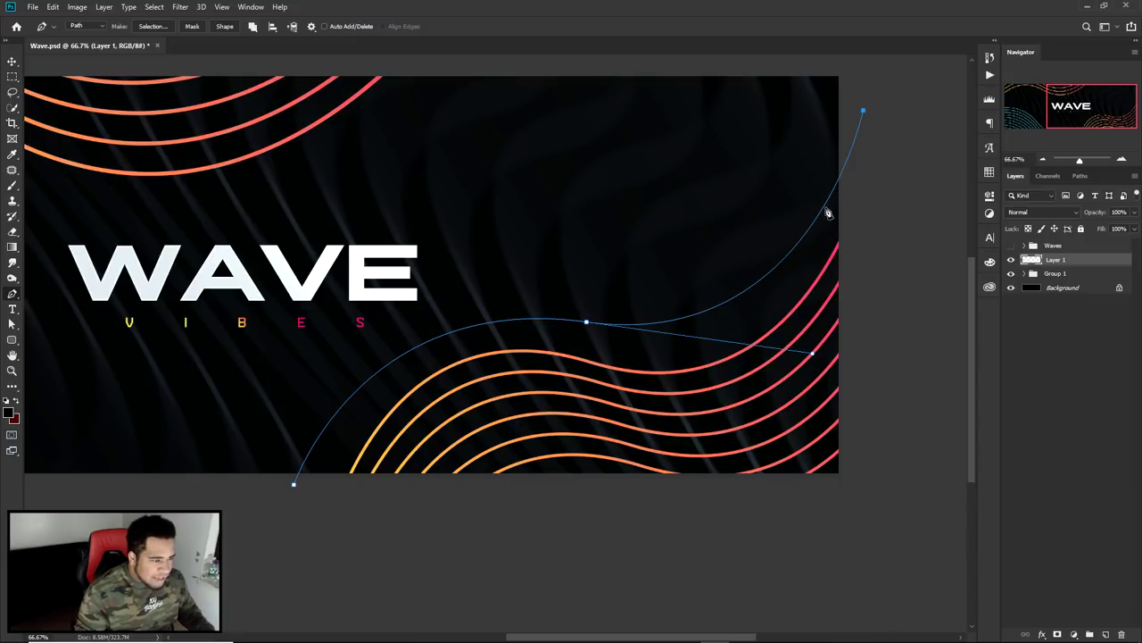
pyautogui.moveTo(813, 355); pyautogui.dragTo(793, 387)
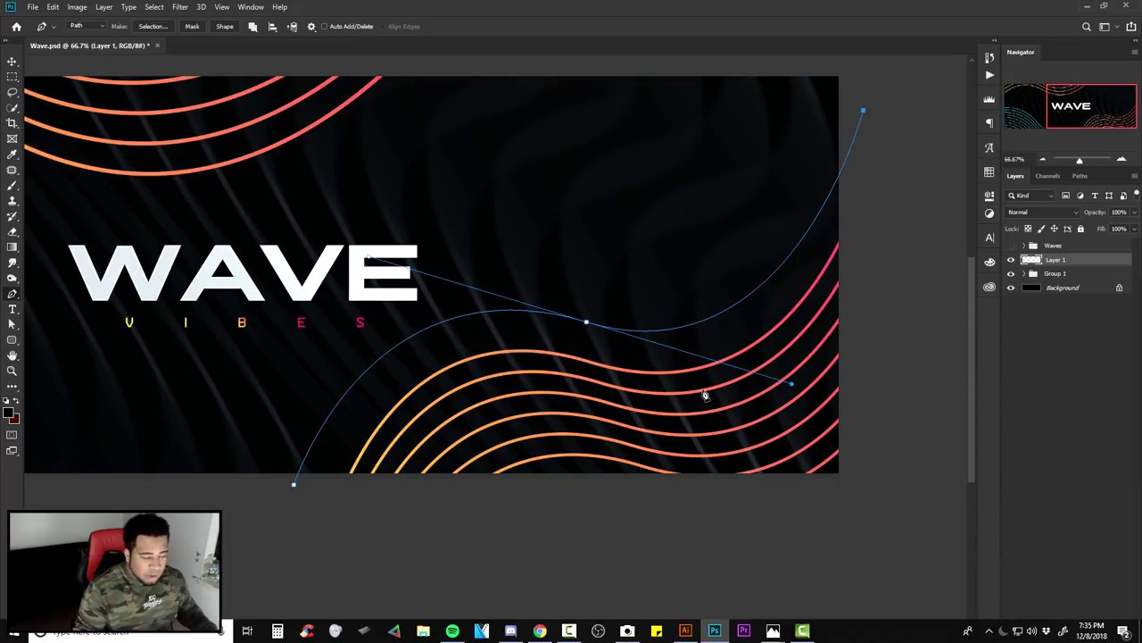
# Close the Pen path with a loop outside the canvas so it encloses the lower-right waves
pyautogui.scroll(-1, 747, 417)
pyautogui.moveTo(704, 401); pyautogui.dragTo(581, 360)
pyautogui.click(921, 238)
pyautogui.moveTo(952, 383); pyautogui.dragTo(936, 430)
pyautogui.moveTo(892, 506); pyautogui.dragTo(866, 536)
pyautogui.moveTo(832, 564); pyautogui.dragTo(820, 573)
pyautogui.moveTo(749, 596); pyautogui.dragTo(710, 598)
pyautogui.moveTo(609, 581); pyautogui.dragTo(560, 571)
pyautogui.moveTo(375, 559); pyautogui.dragTo(193, 473)
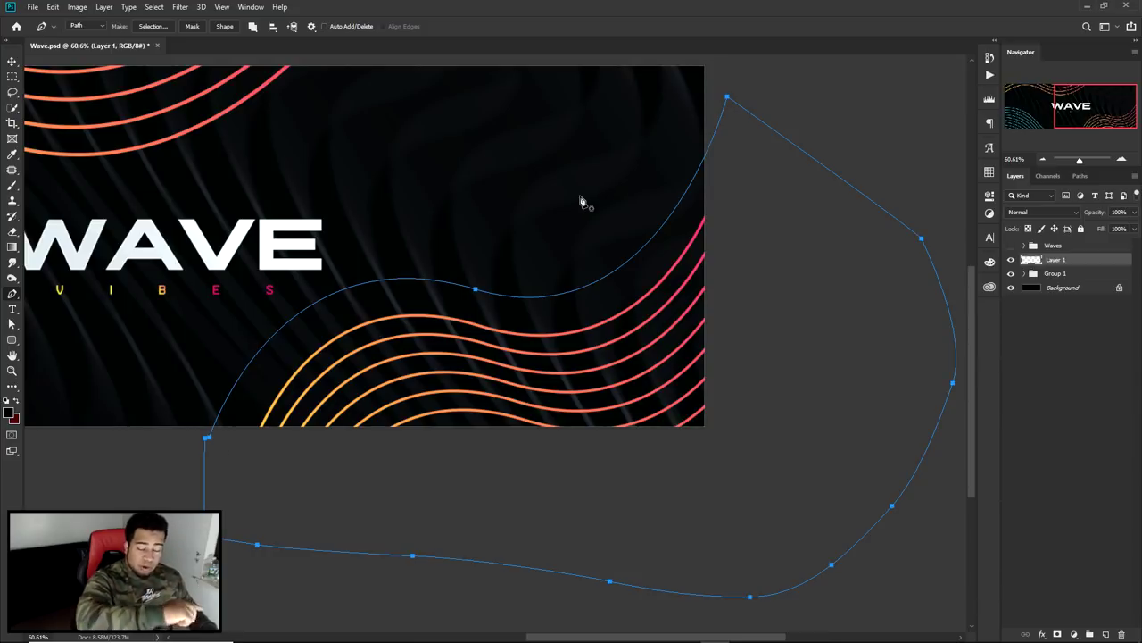
# Convert the closed path around the lower-right waves into a selection
pyautogui.rightClick(571, 163)
pyautogui.click(571, 203)
pyautogui.click(630, 186)
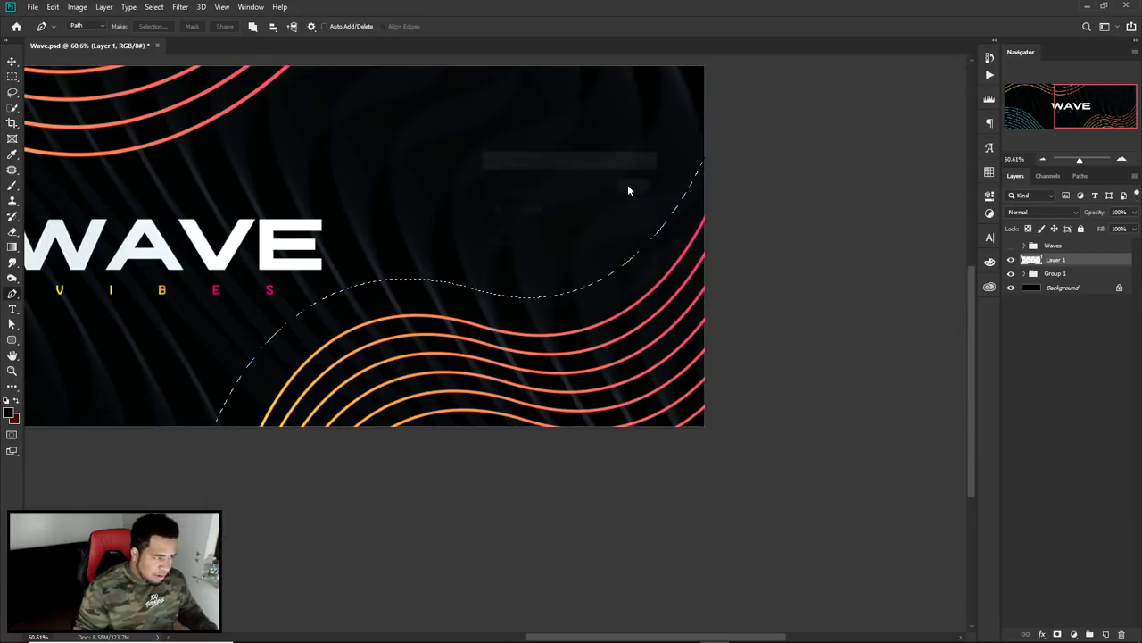
pyautogui.moveTo(387, 301); pyautogui.dragTo(515, 372)
pyautogui.moveTo(381, 473); pyautogui.dragTo(275, 391)
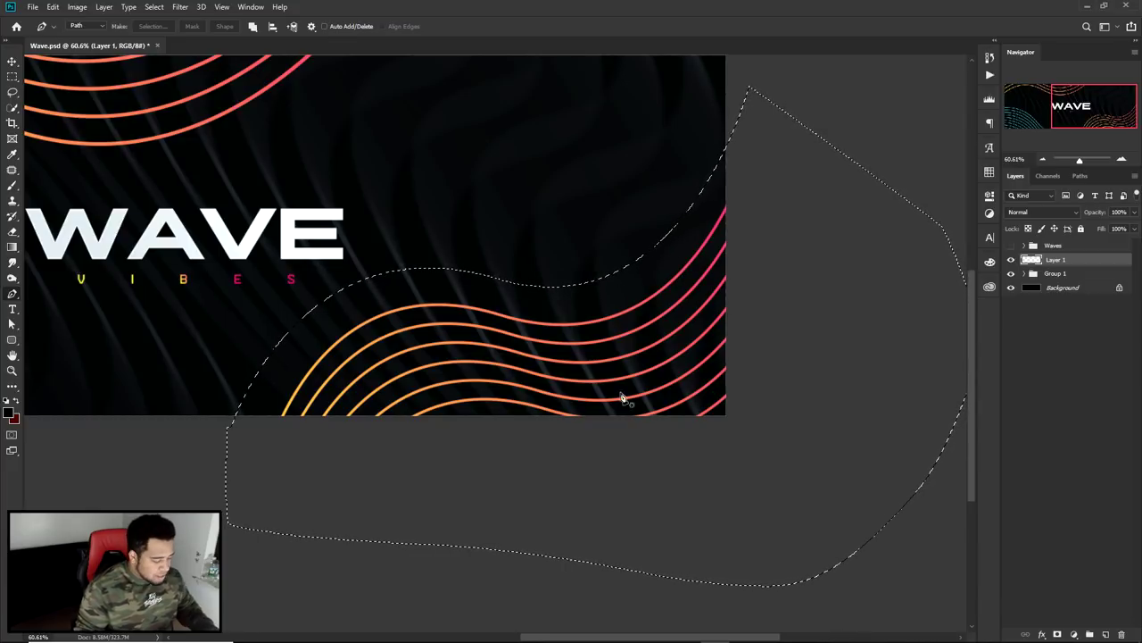
# Prepare a soft round Brush with 0% hardness and foreground color 000000
pyautogui.press('b')
pyautogui.click(8, 412)
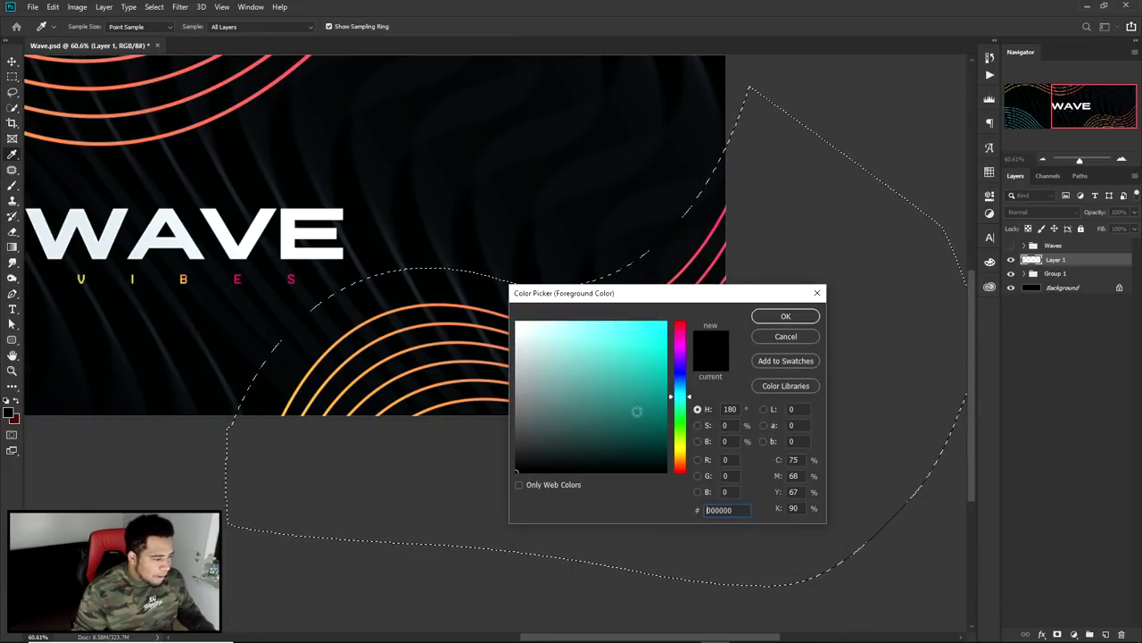
pyautogui.click(790, 317)
pyautogui.moveTo(514, 222); pyautogui.dragTo(496, 225)
pyautogui.rightClick(498, 223)
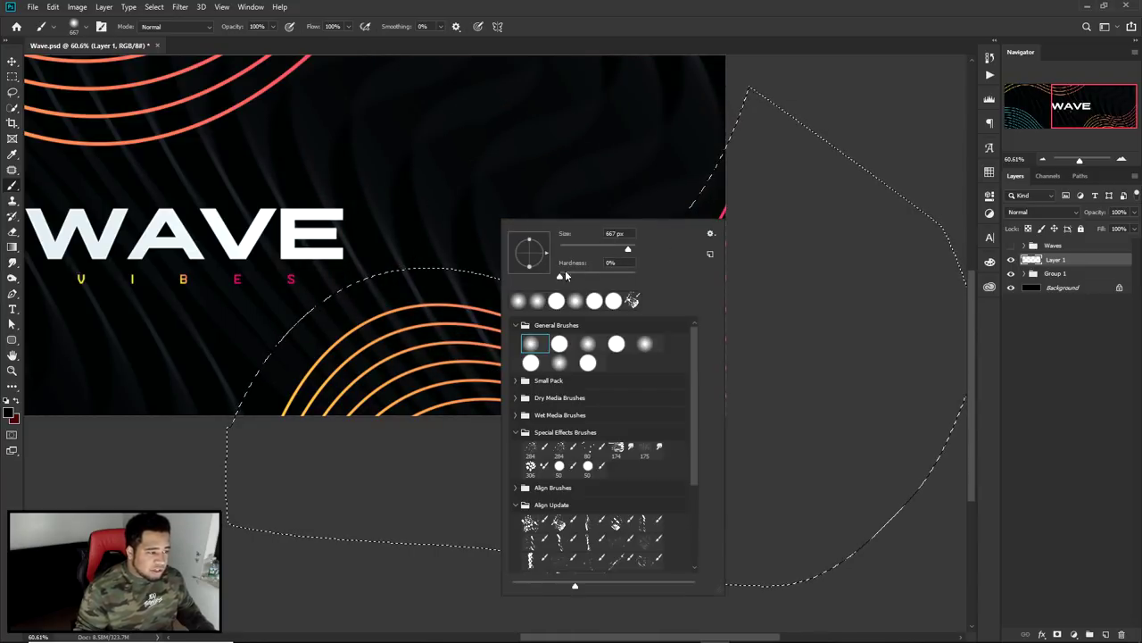
pyautogui.click(564, 276)
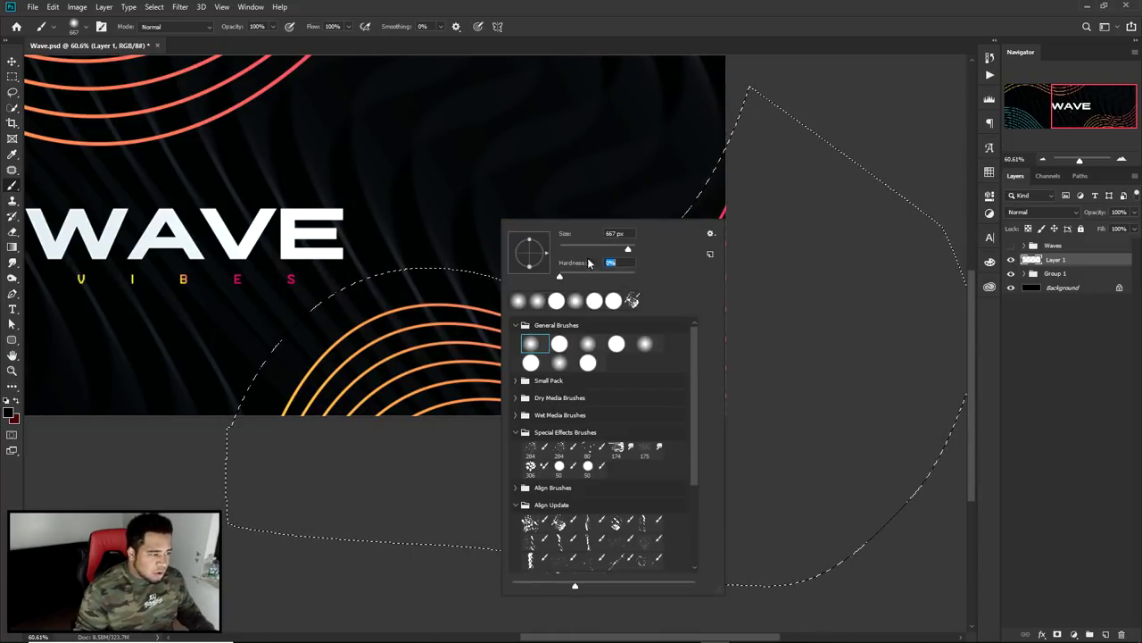
pyautogui.keyDown('ctrl'); pyautogui.rightClick(425, 174); pyautogui.keyUp('ctrl')
pyautogui.keyDown('alt'); pyautogui.rightClick(484, 166); pyautogui.keyUp('alt')
# Enlarge the brush to 766 px, paint soft black shading inside the selection's curved edge on Layer 1, and deselect
pyautogui.moveTo(484, 169)
pyautogui.mouseDown()
pyautogui.moveTo(602, 172)
pyautogui.moveTo(397, 169)
pyautogui.moveTo(572, 185)
pyautogui.moveTo(372, 184)
pyautogui.moveTo(875, 176)
pyautogui.moveTo(444, 200)
pyautogui.moveTo(446, 458)
pyautogui.moveTo(434, 95)
pyautogui.moveTo(452, 378)
pyautogui.moveTo(436, 146)
pyautogui.moveTo(479, 195)
pyautogui.moveTo(438, 196)
pyautogui.moveTo(474, 211)
pyautogui.moveTo(489, 196)
pyautogui.mouseUp()
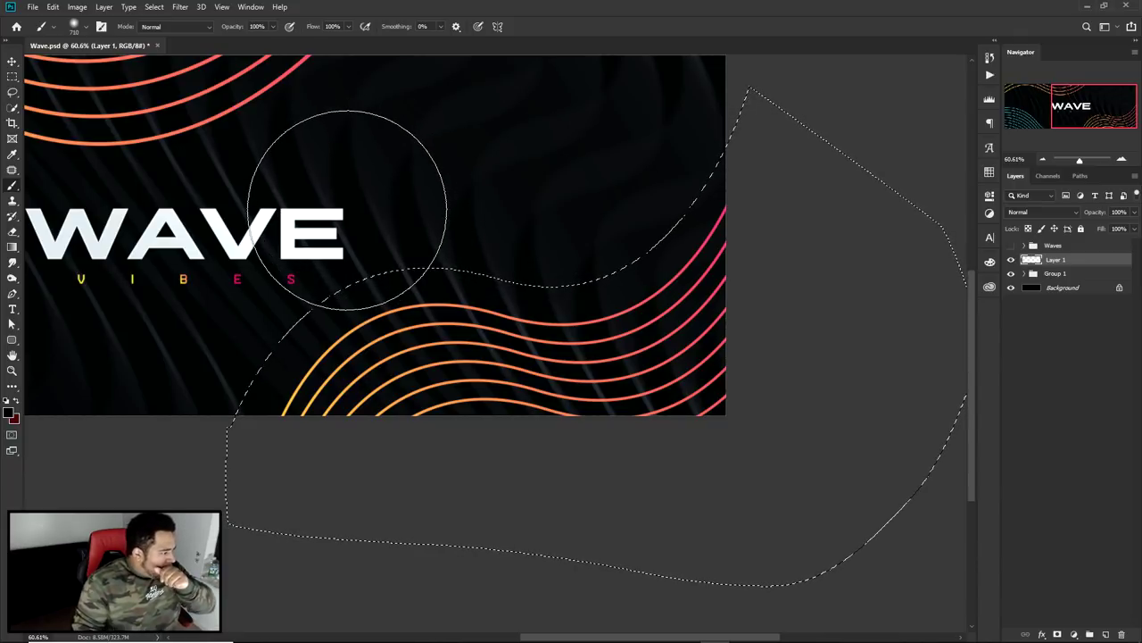
pyautogui.moveTo(309, 183); pyautogui.dragTo(309, 212)
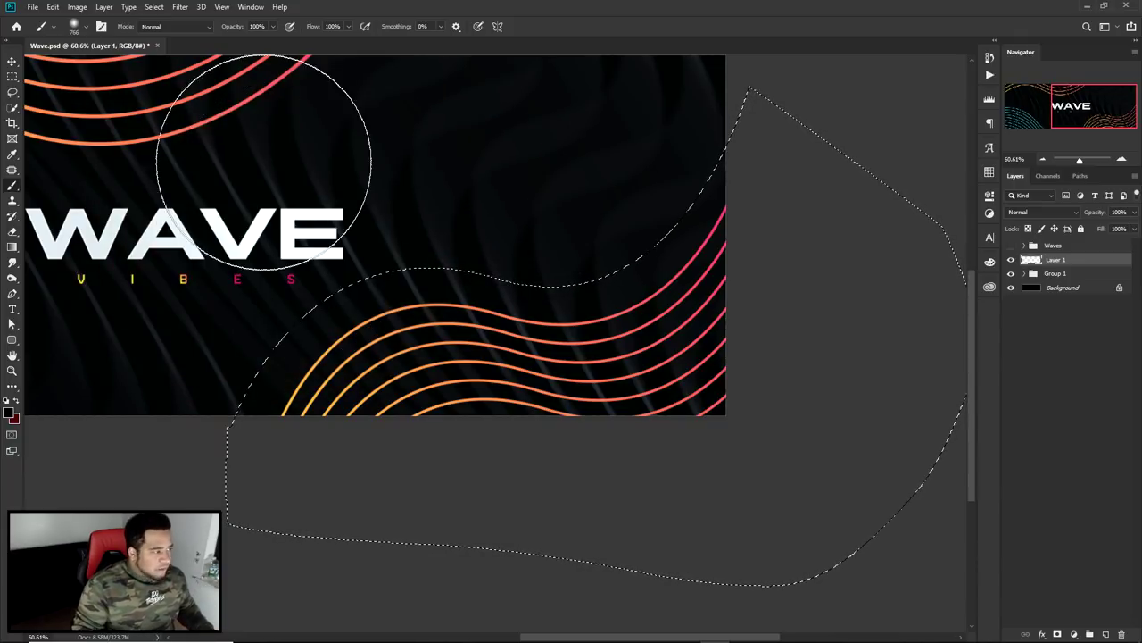
pyautogui.moveTo(255, 169)
pyautogui.mouseDown()
pyautogui.moveTo(406, 184)
pyautogui.moveTo(259, 189)
pyautogui.mouseUp()
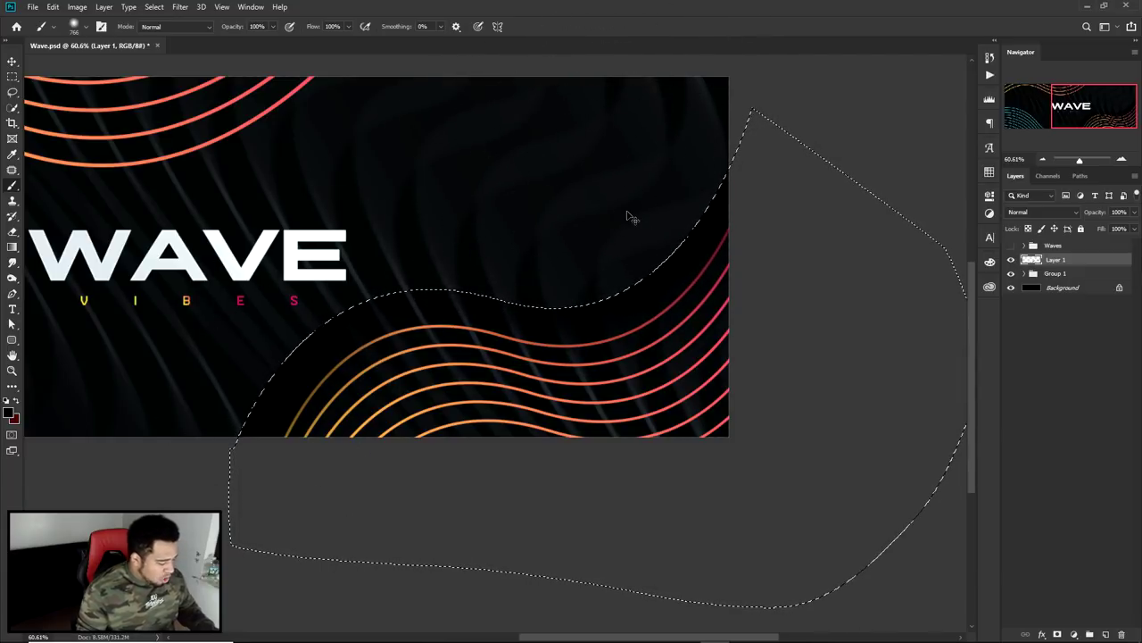
pyautogui.hotkey('ctrl', 'd')
pyautogui.press('v')
pyautogui.hotkey('ctrl', '-')
pyautogui.hotkey('ctrl', '-')
pyautogui.hotkey('ctrl', '+')
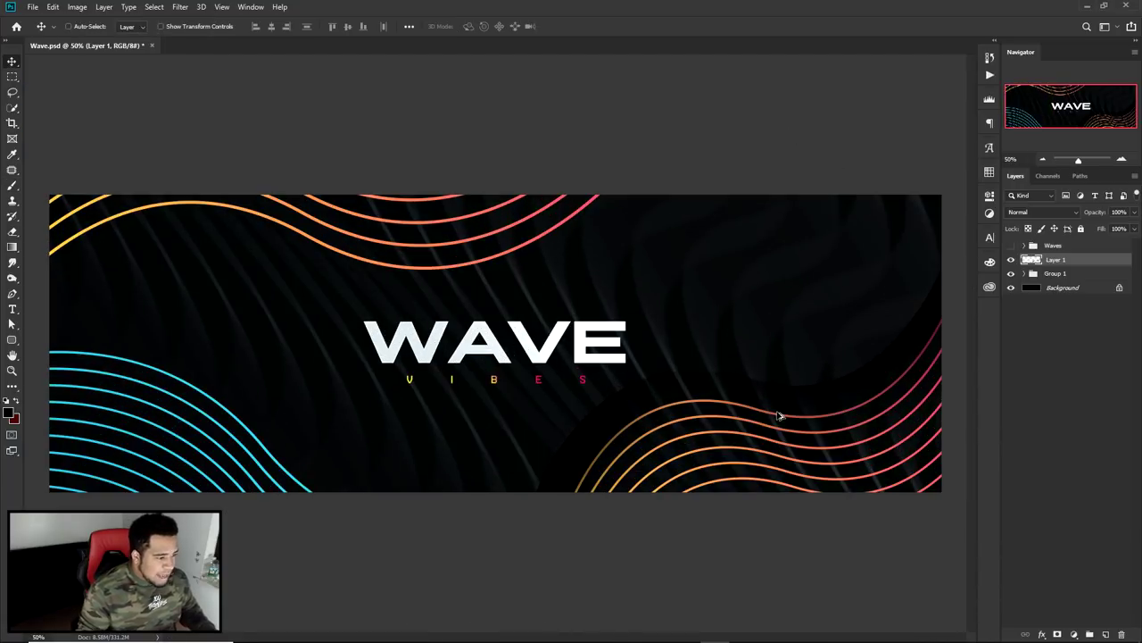
pyautogui.hotkey('ctrl', '-')
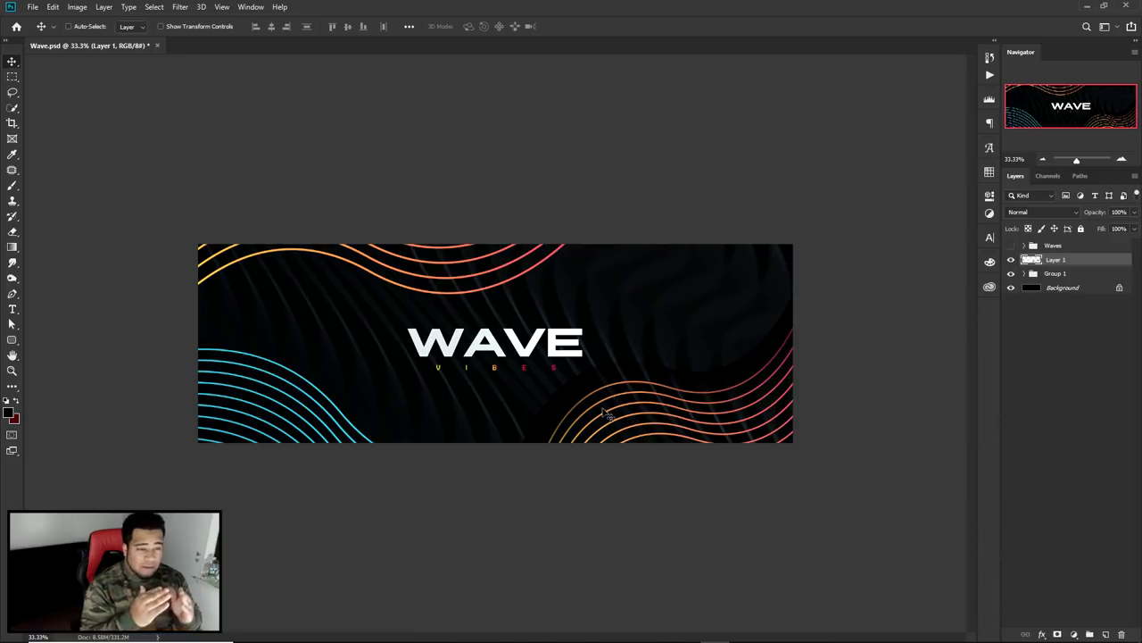
# Soften Layer 1's black shading with a large soft Eraser above the middle of the lower-right waves
pyautogui.hotkey('ctrl', '+')
pyautogui.press('e')
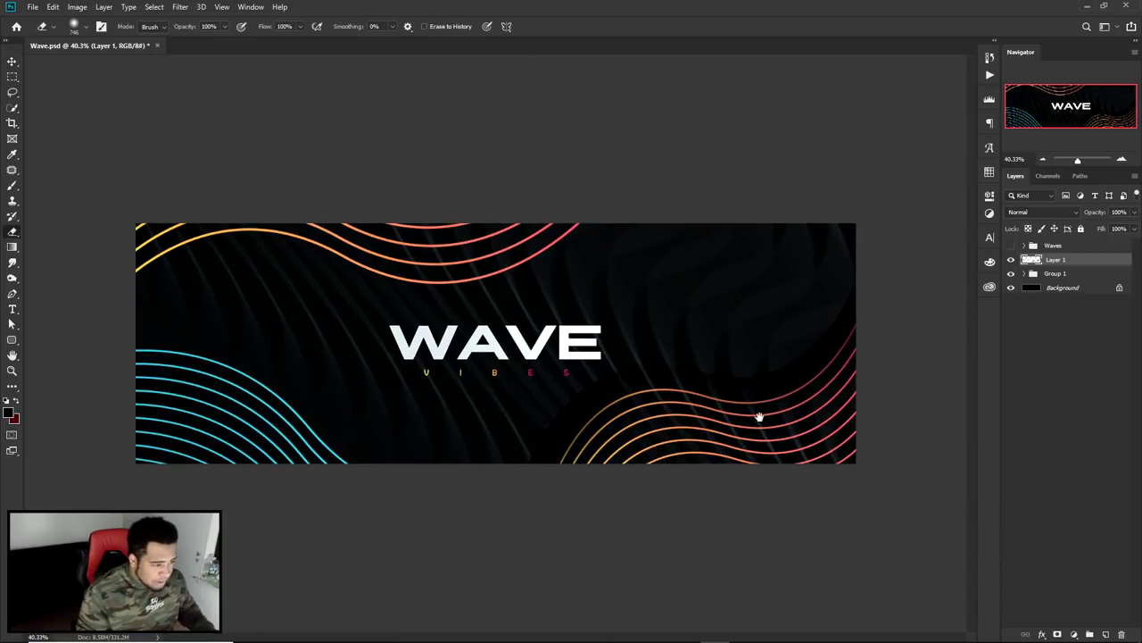
pyautogui.scroll(1, 800, 431)
pyautogui.moveTo(803, 432)
pyautogui.mouseDown()
pyautogui.moveTo(607, 420)
pyautogui.moveTo(597, 402)
pyautogui.mouseUp()
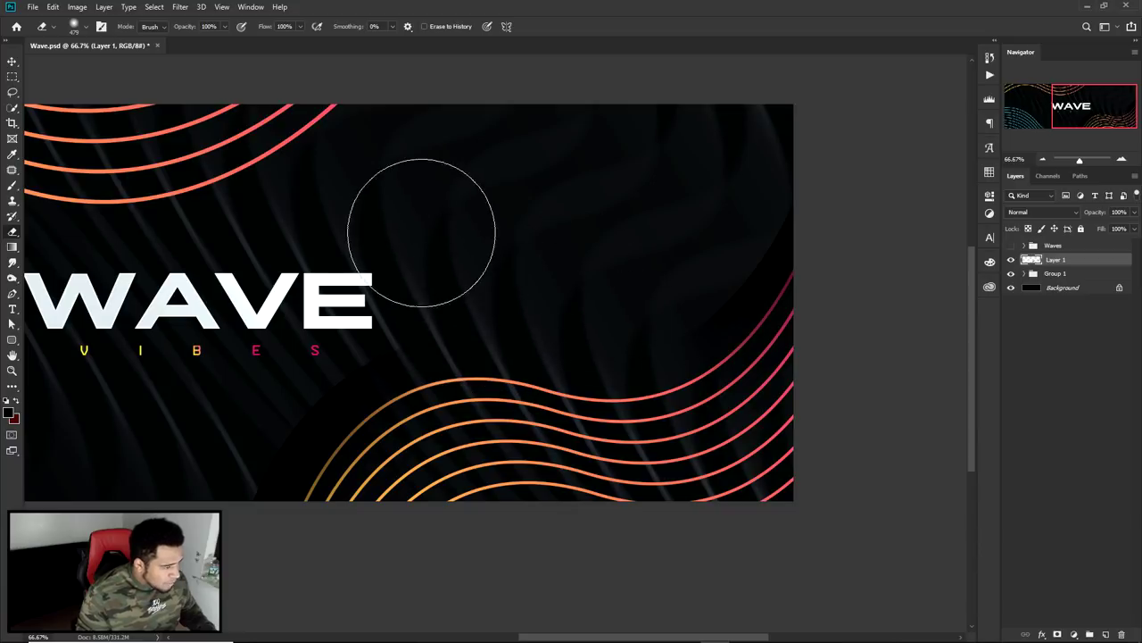
pyautogui.hotkey('ctrl', '-')
pyautogui.hotkey('ctrl', '-')
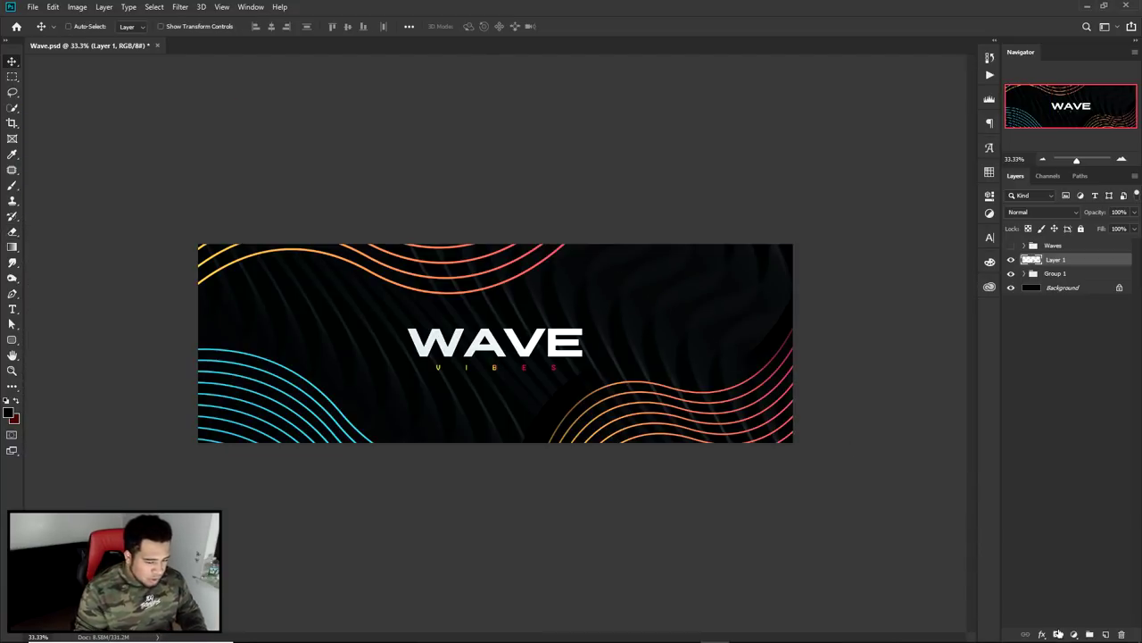
# Add another layer above Layer 1 and shape a curved Pen path just above the lower-left cyan waves
pyautogui.click(1107, 633)
pyautogui.press('p')
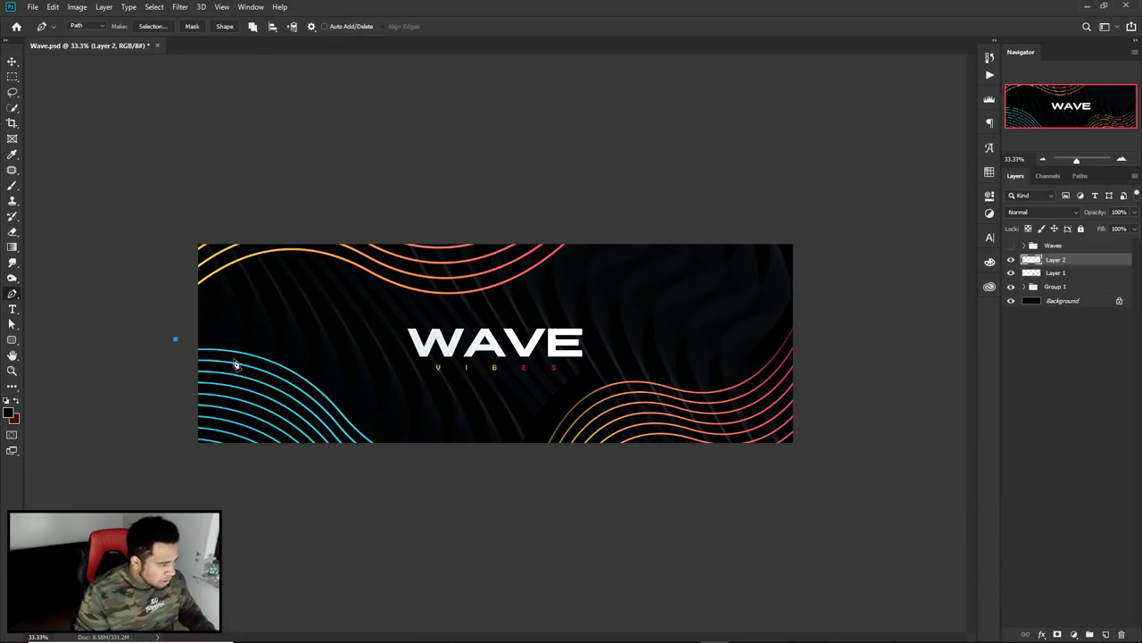
pyautogui.hotkey('ctrl', '+')
pyautogui.moveTo(255, 400); pyautogui.dragTo(353, 503)
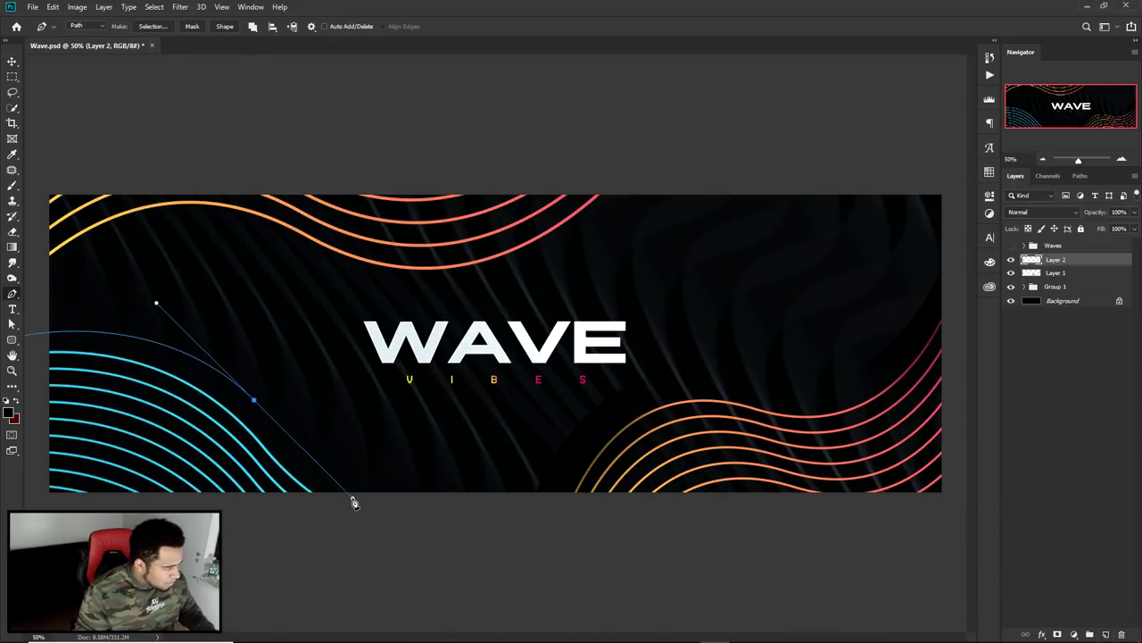
pyautogui.moveTo(526, 537); pyautogui.dragTo(569, 541)
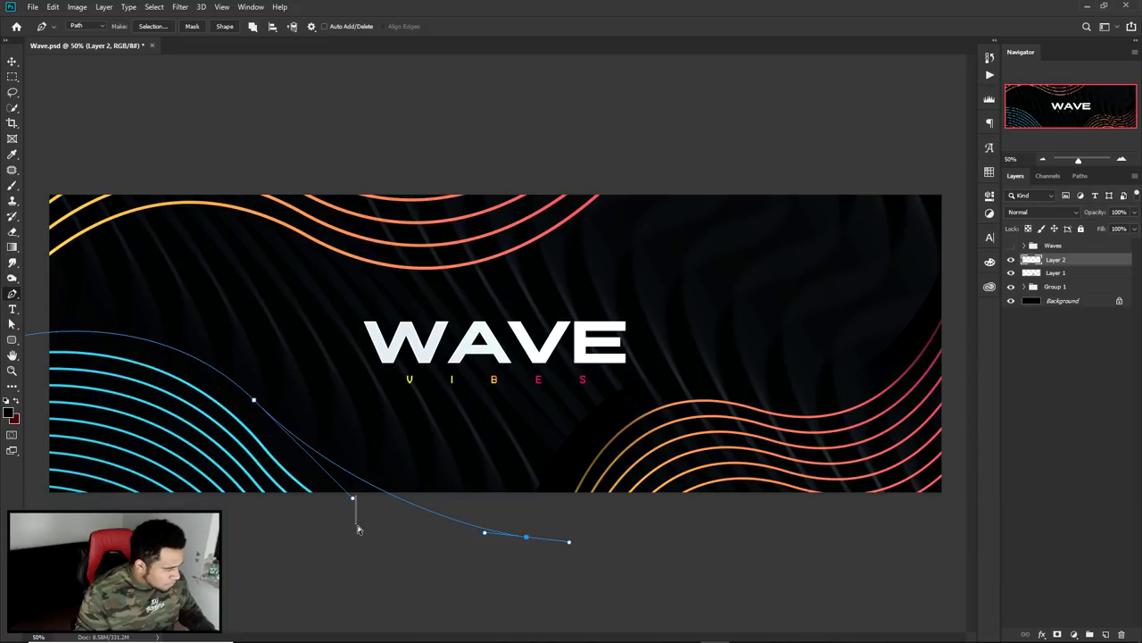
pyautogui.moveTo(352, 497); pyautogui.dragTo(348, 511)
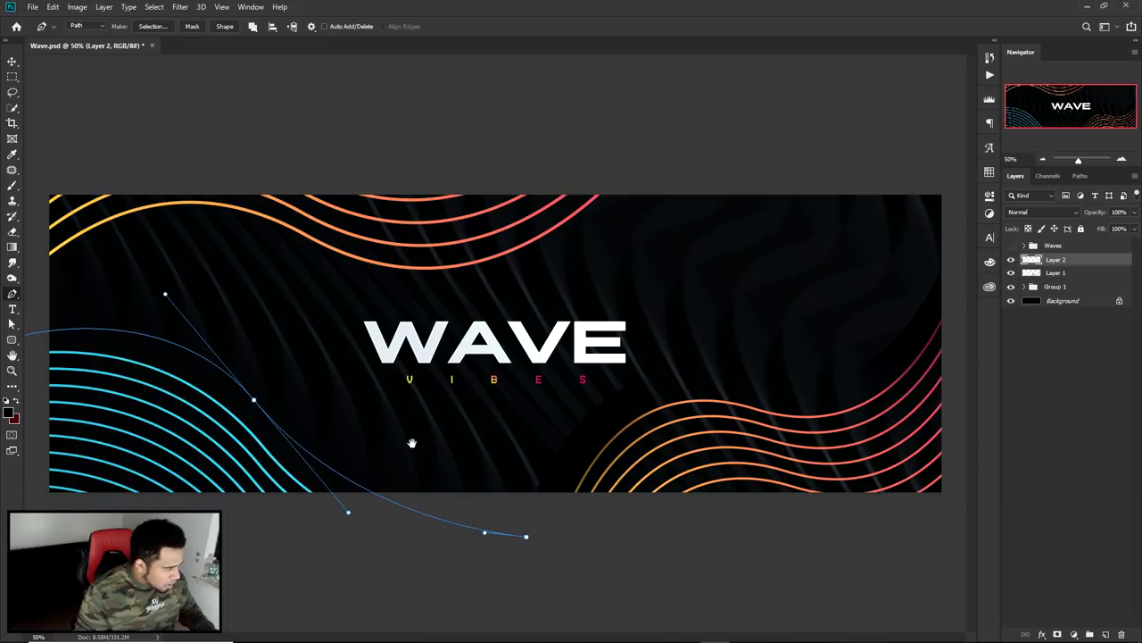
pyautogui.hotkey('ctrl', '-')
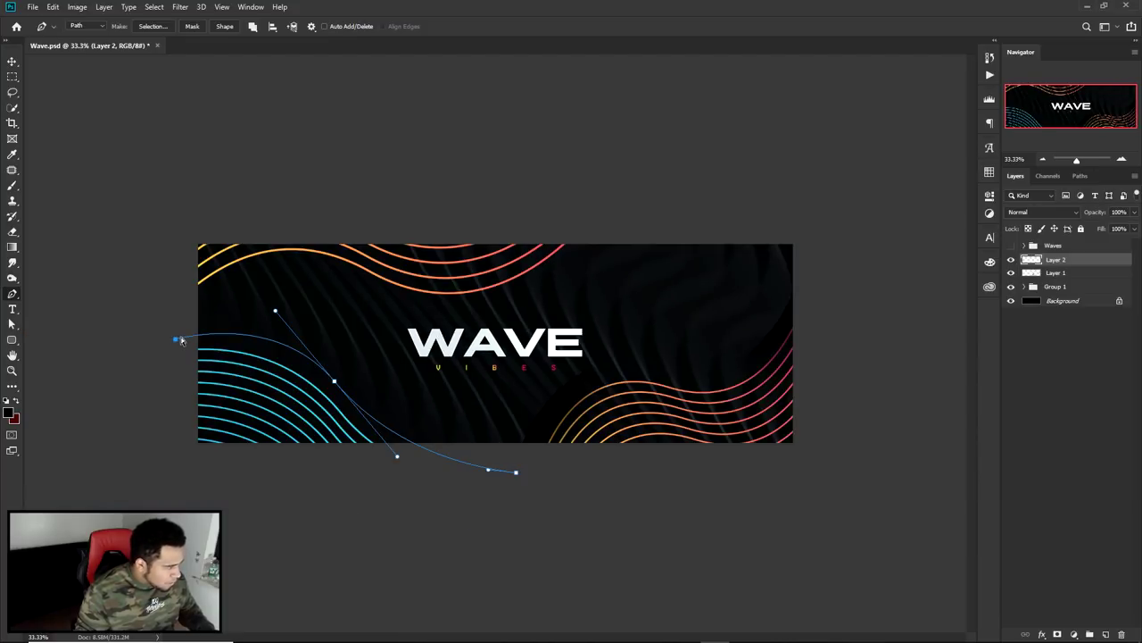
pyautogui.moveTo(165, 333); pyautogui.dragTo(161, 324)
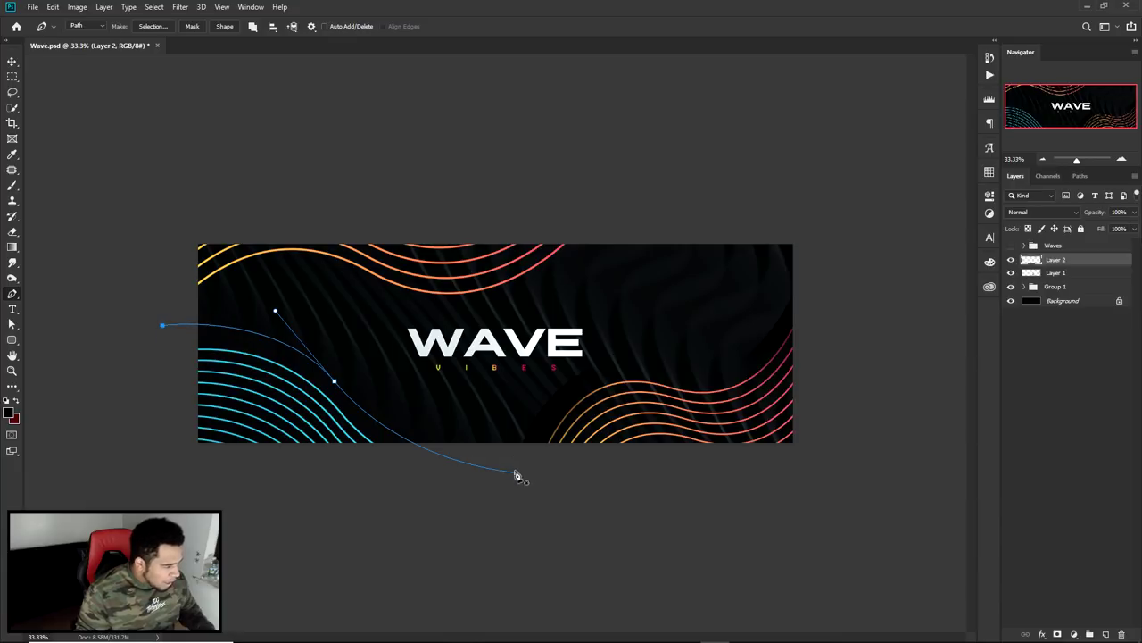
# Close the path outside the canvas around the cyan waves and convert it into a selection
pyautogui.click(569, 575)
pyautogui.moveTo(87, 505); pyautogui.dragTo(79, 459)
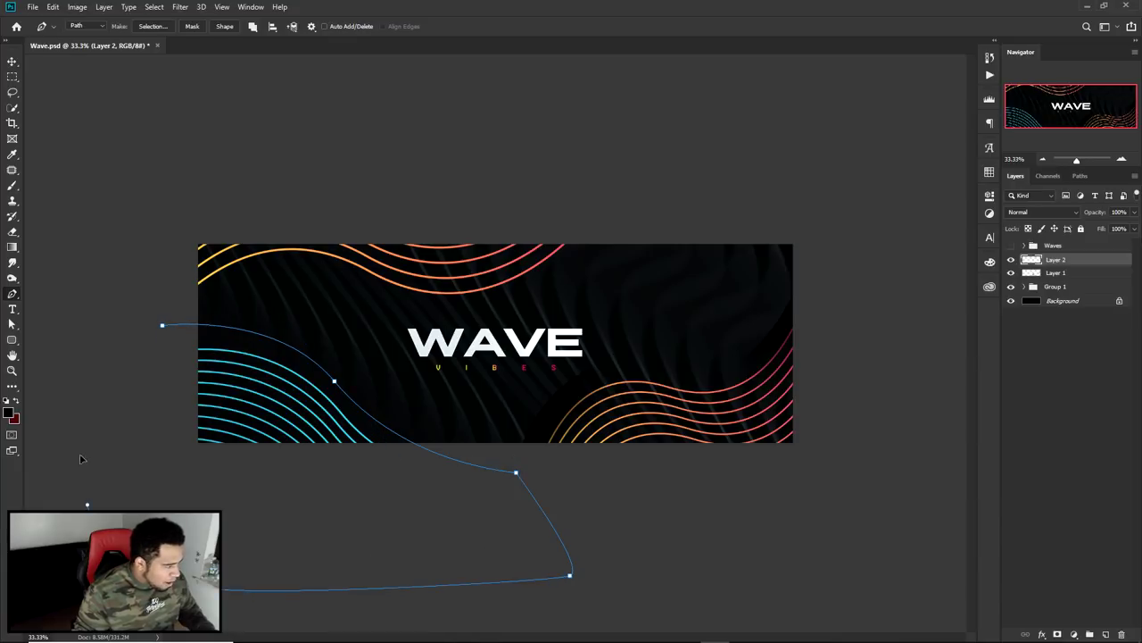
pyautogui.rightClick(443, 315)
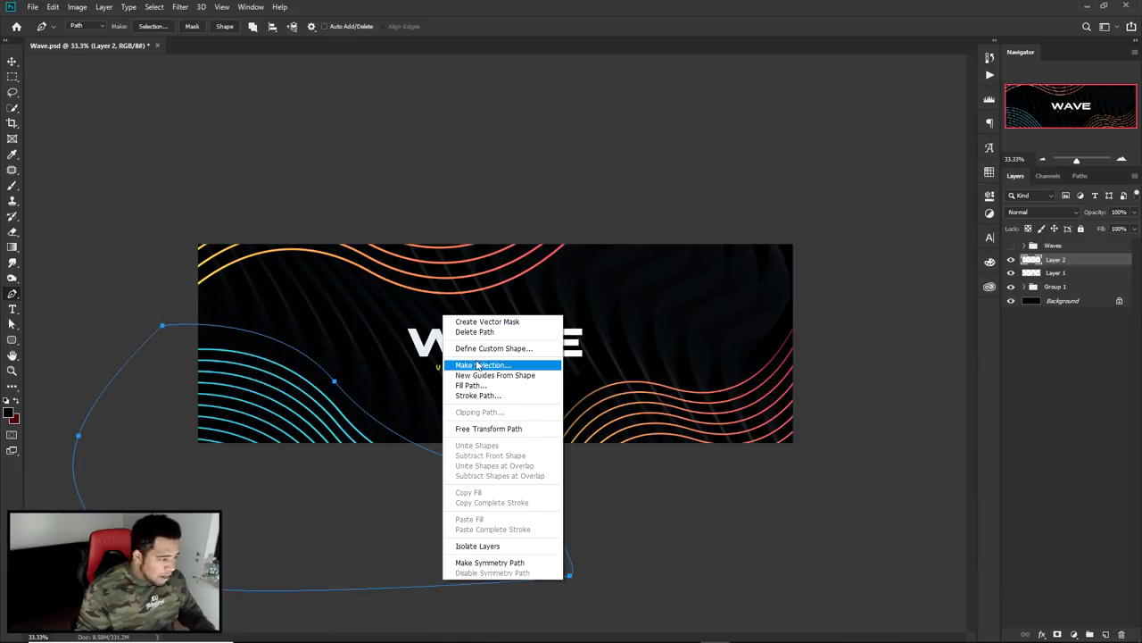
pyautogui.click(478, 366)
pyautogui.click(635, 186)
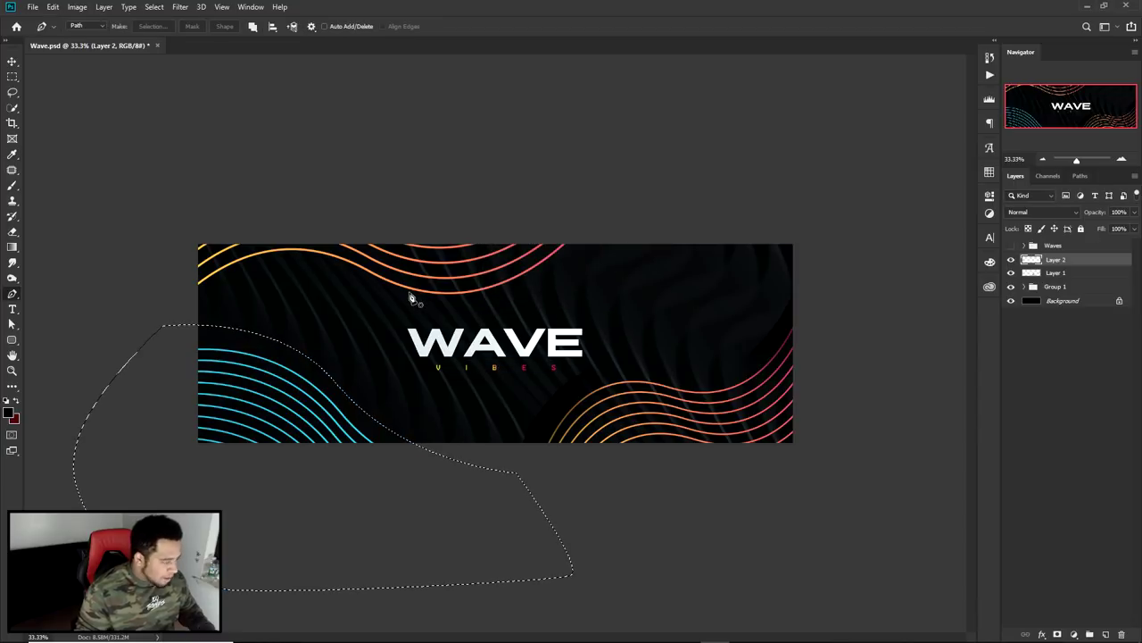
# Paint soft black shading along the inside of the curved selection over the cyan waves on Layer 2, and deselect
pyautogui.press('b')
pyautogui.scroll(2, 364, 325)
pyautogui.moveTo(311, 353); pyautogui.dragTo(589, 352)
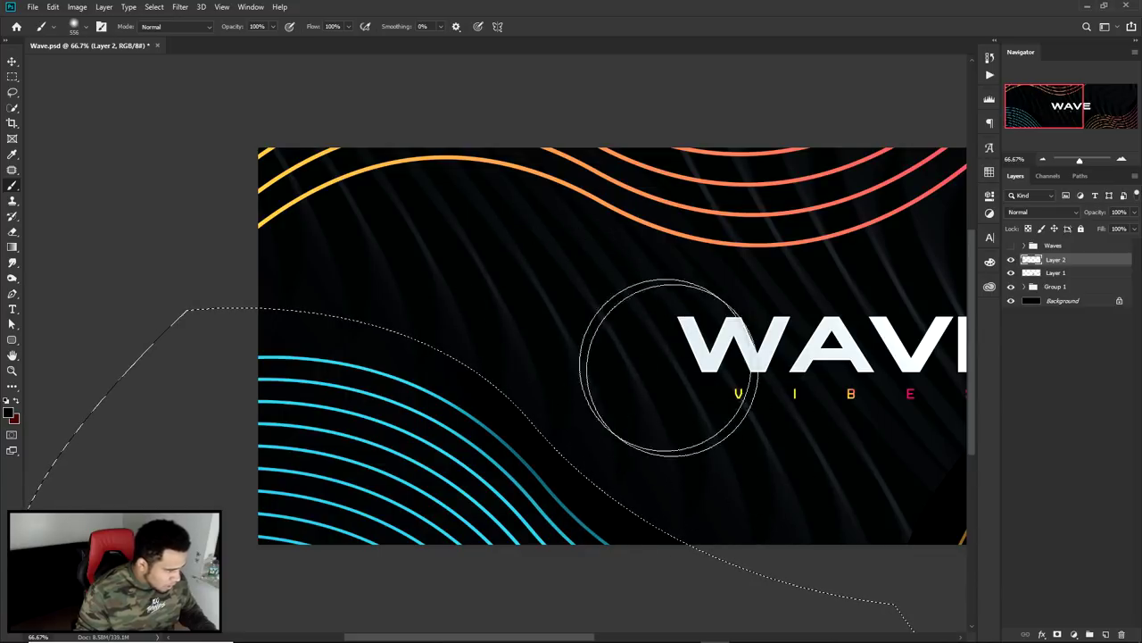
pyautogui.hotkey('ctrl', 'd')
pyautogui.press('v')
pyautogui.scroll(-2, 661, 382)
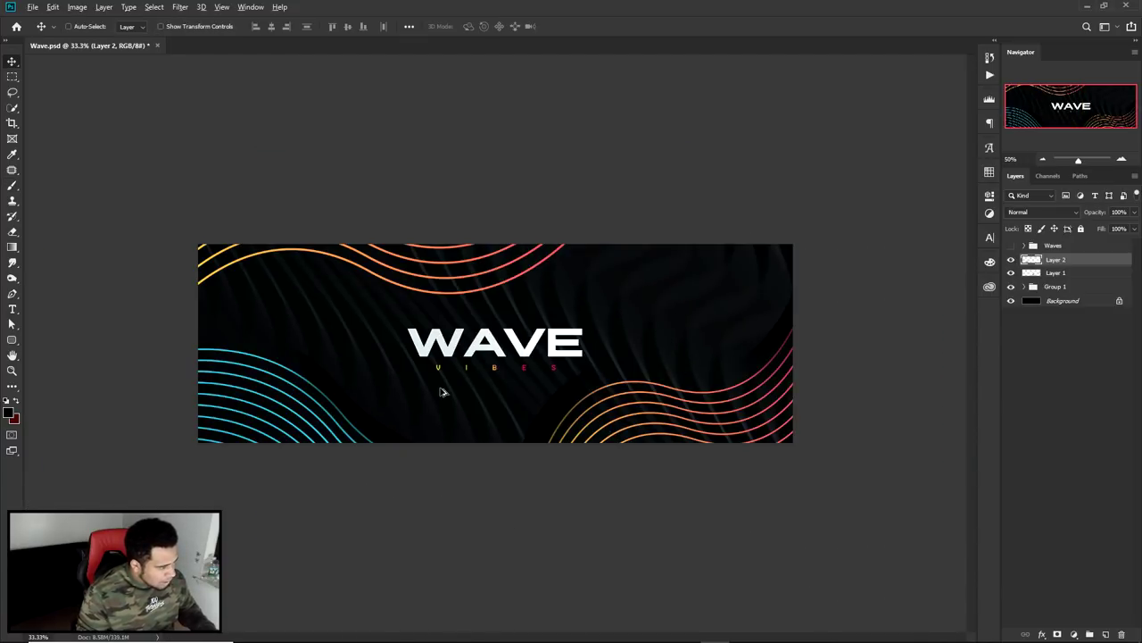
# Soften the lower end of Layer 2's black shading beside the cyan waves with a soft Eraser
pyautogui.hotkey('ctrl', '+')
pyautogui.press('e')
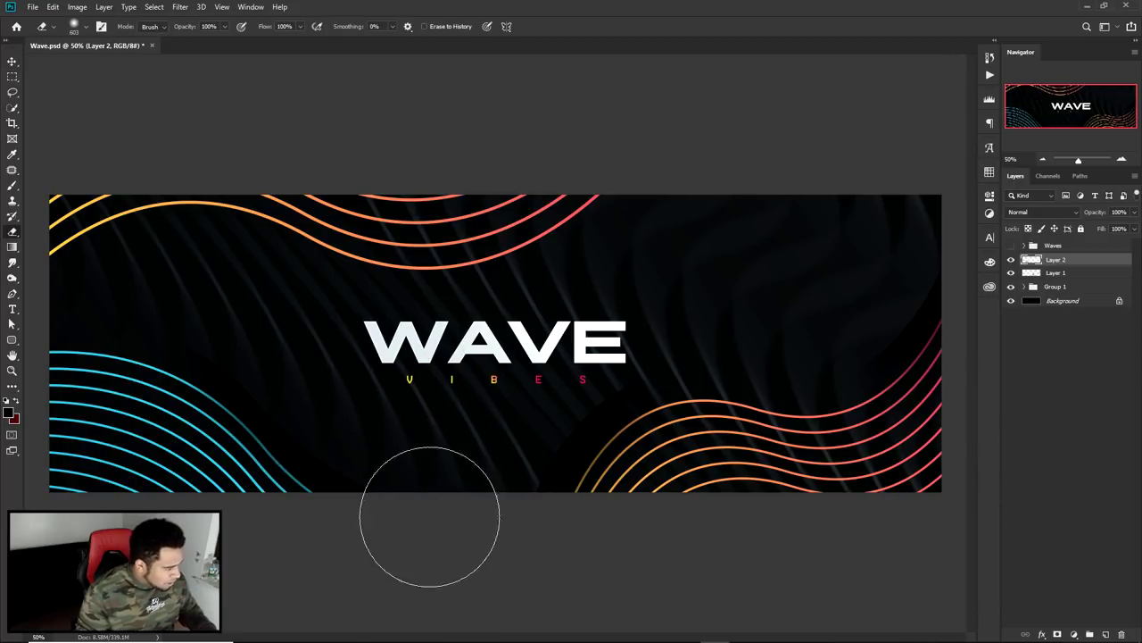
pyautogui.press('v')
pyautogui.hotkey('ctrl', '-')
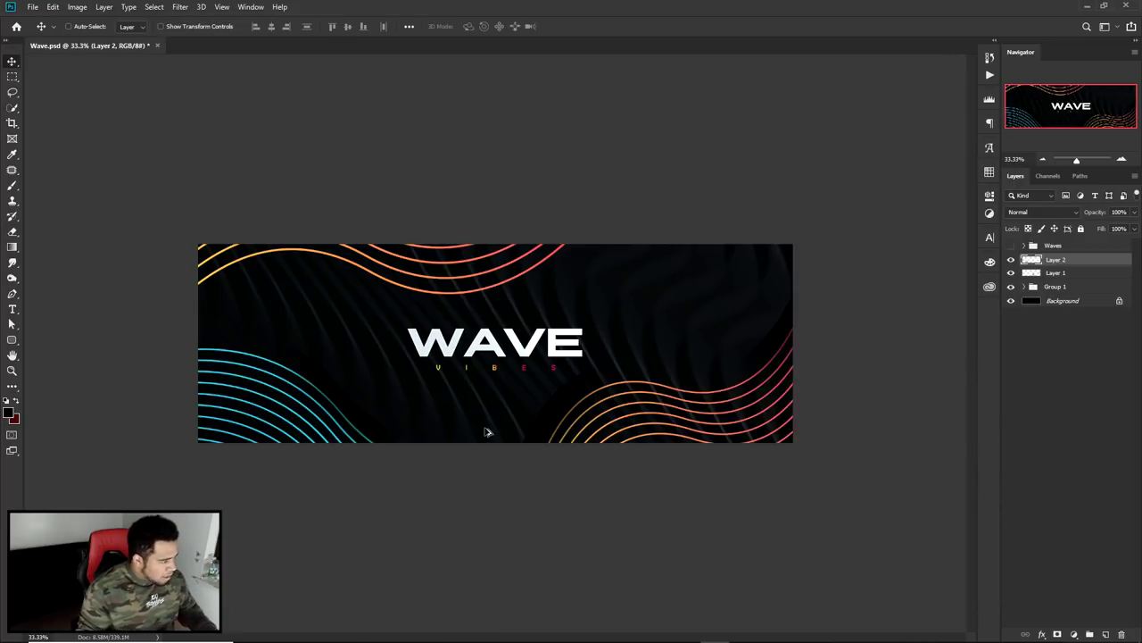
pyautogui.hotkey('ctrl', '+')
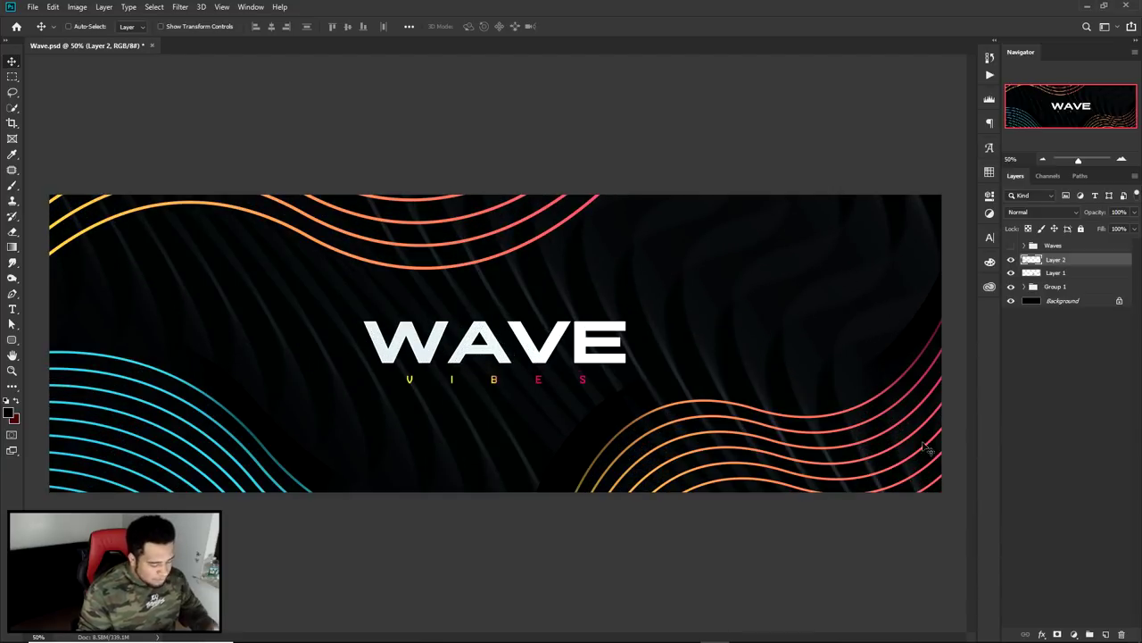
# Add a new layer above Layer 2 and shape a wavy Pen path just below the banner's upper-left waves
pyautogui.click(1105, 633)
pyautogui.press('p')
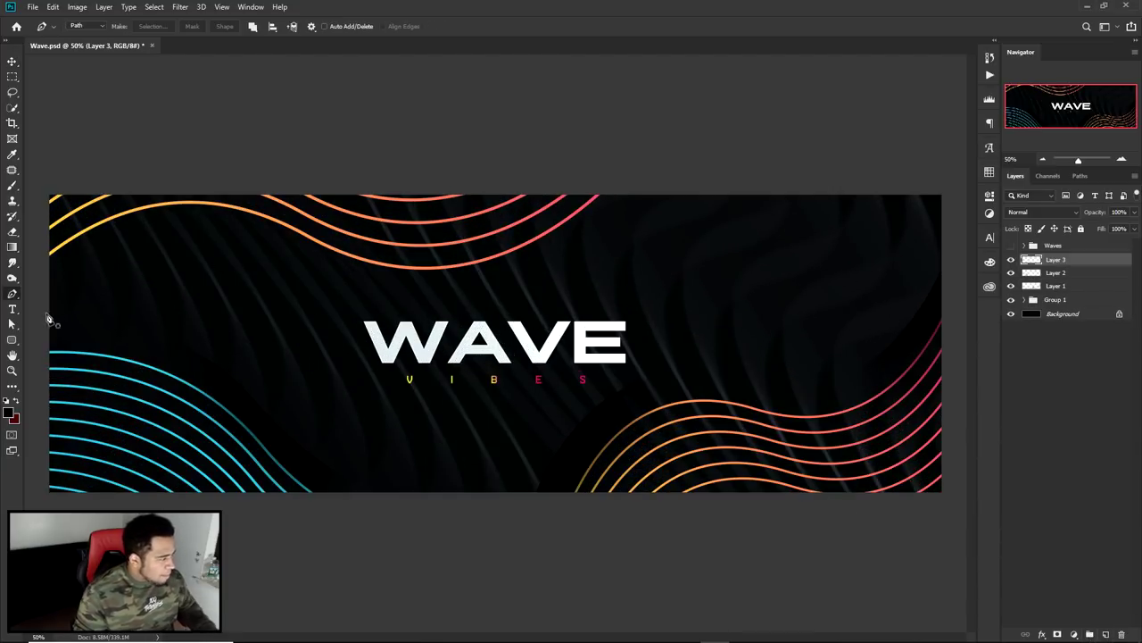
pyautogui.moveTo(294, 271); pyautogui.dragTo(455, 329)
pyautogui.moveTo(699, 144); pyautogui.dragTo(761, 55)
pyautogui.moveTo(456, 331); pyautogui.dragTo(440, 352)
# Close the wavy Pen path with a loop outside the canvas so it encloses the upper-left waves
pyautogui.hotkey('ctrl', '-')
pyautogui.moveTo(569, 88); pyautogui.dragTo(564, 87)
pyautogui.moveTo(246, 81); pyautogui.dragTo(234, 87)
pyautogui.moveTo(120, 143); pyautogui.dragTo(110, 182)
pyautogui.moveTo(121, 268); pyautogui.dragTo(135, 296)
pyautogui.moveTo(158, 320); pyautogui.dragTo(174, 330)
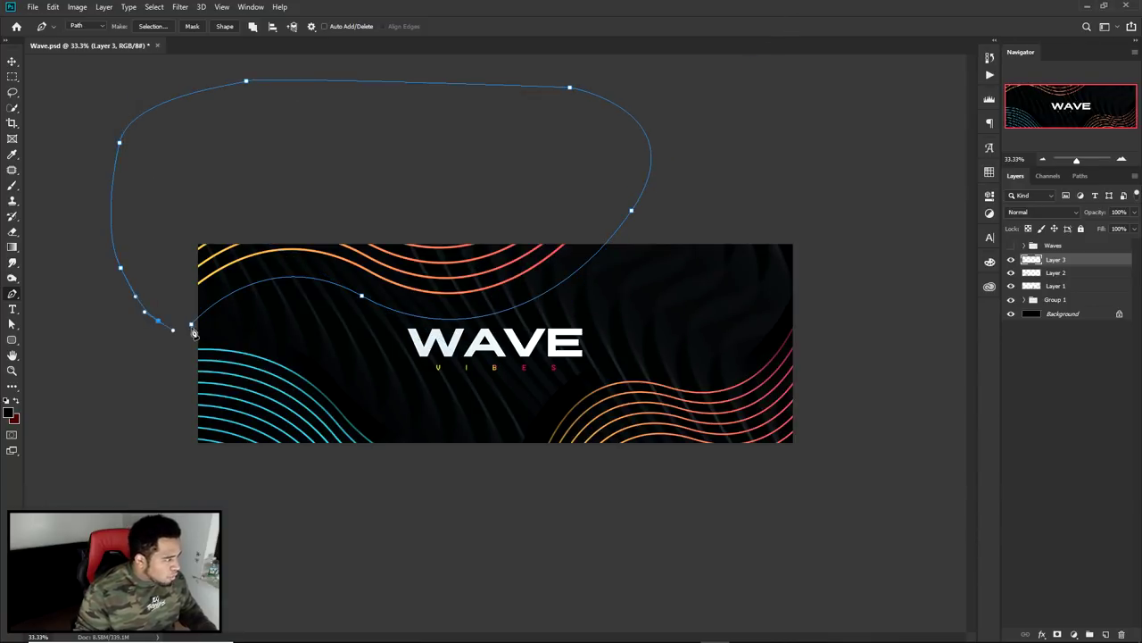
# Turn the closed path into a selection with 0 px feather, paint soft black shading inside it on Layer 3, and deselect
pyautogui.rightClick(657, 278)
pyautogui.click(692, 327)
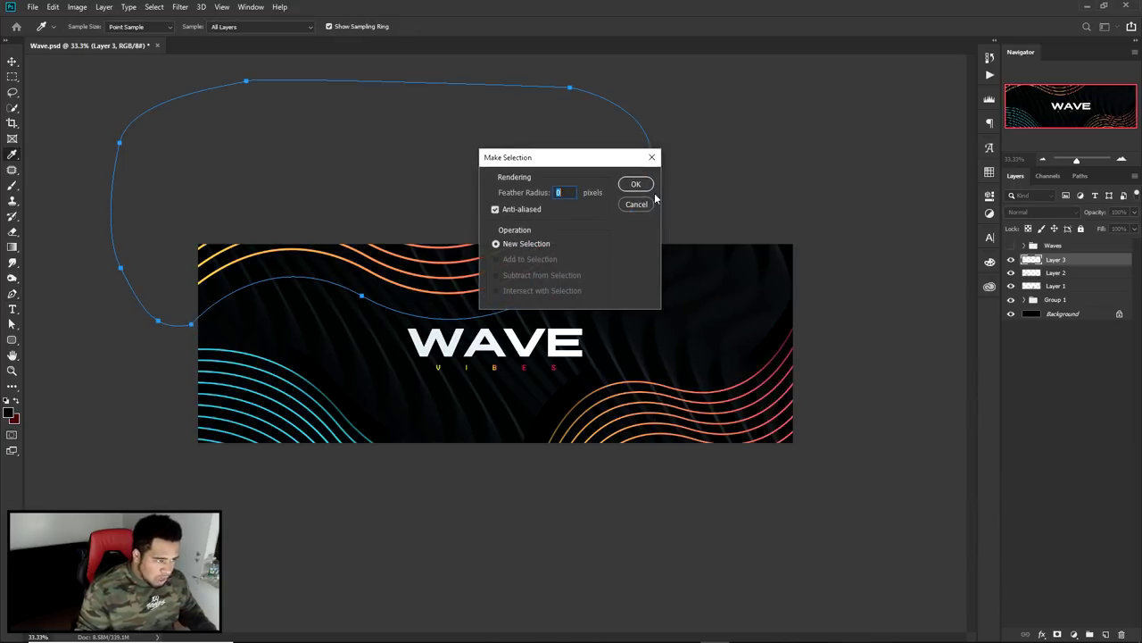
pyautogui.click(652, 186)
pyautogui.press('b')
pyautogui.hotkey('ctrl', '+')
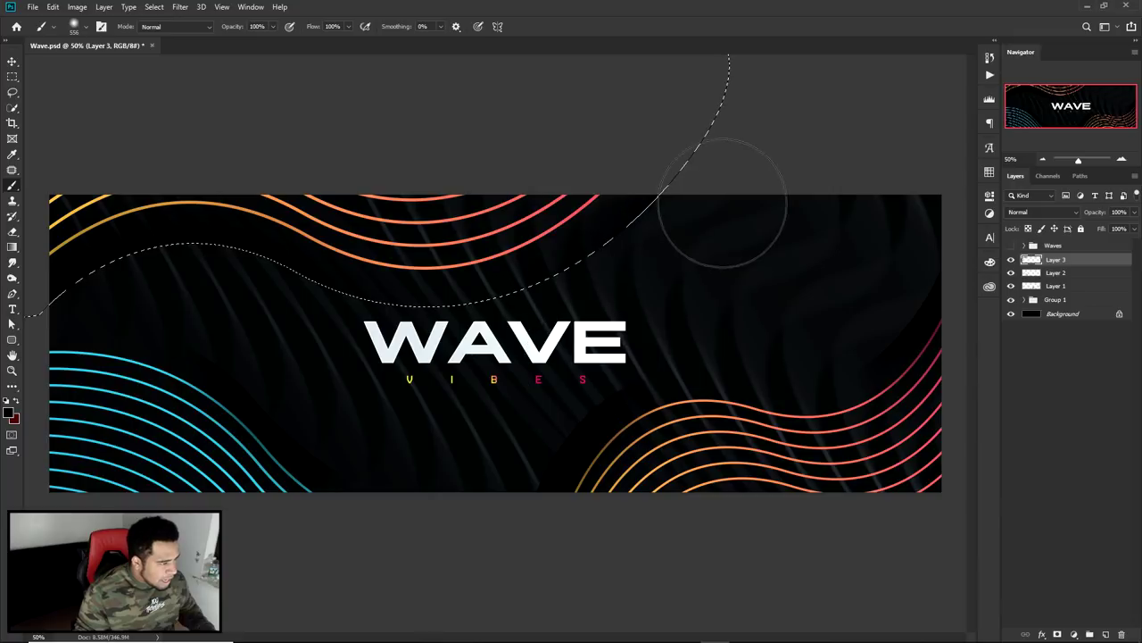
pyautogui.hotkey('ctrl', 'd')
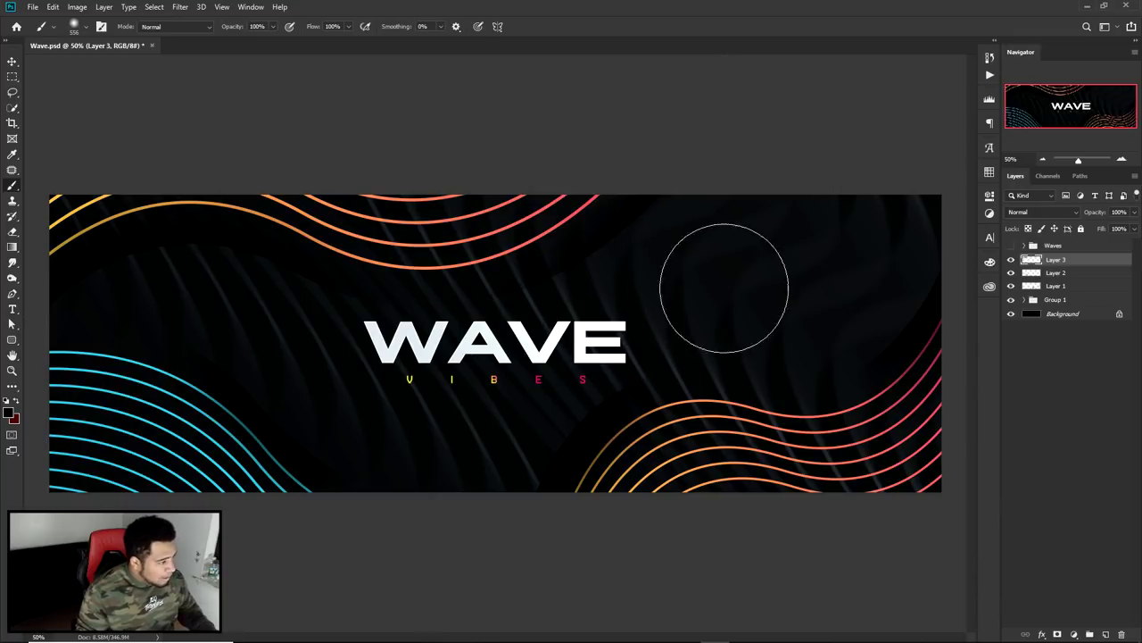
# Examine the shading around all the waves across the whole banner at several magnifications
pyautogui.press('v')
pyautogui.hotkey('ctrl', '-')
pyautogui.hotkey('ctrl', '-')
pyautogui.hotkey('ctrl', '-')
pyautogui.hotkey('ctrl', '-')
pyautogui.hotkey('ctrl', '+')
pyautogui.hotkey('ctrl', '+')
pyautogui.hotkey('ctrl', '+')
pyautogui.hotkey('ctrl', '+')
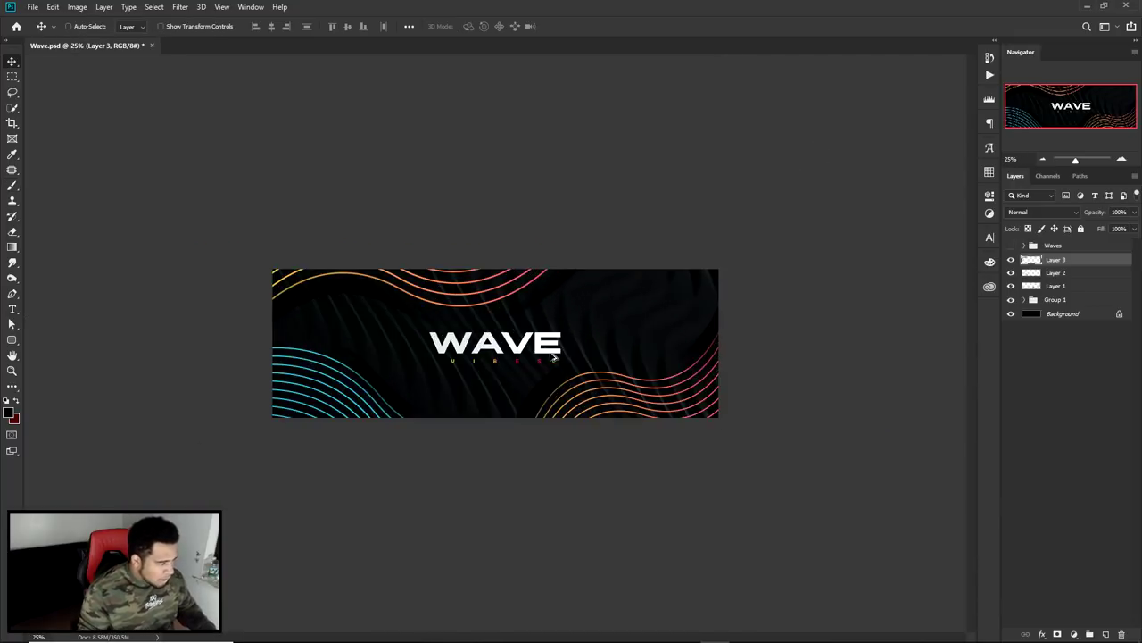
pyautogui.hotkey('ctrl', '-')
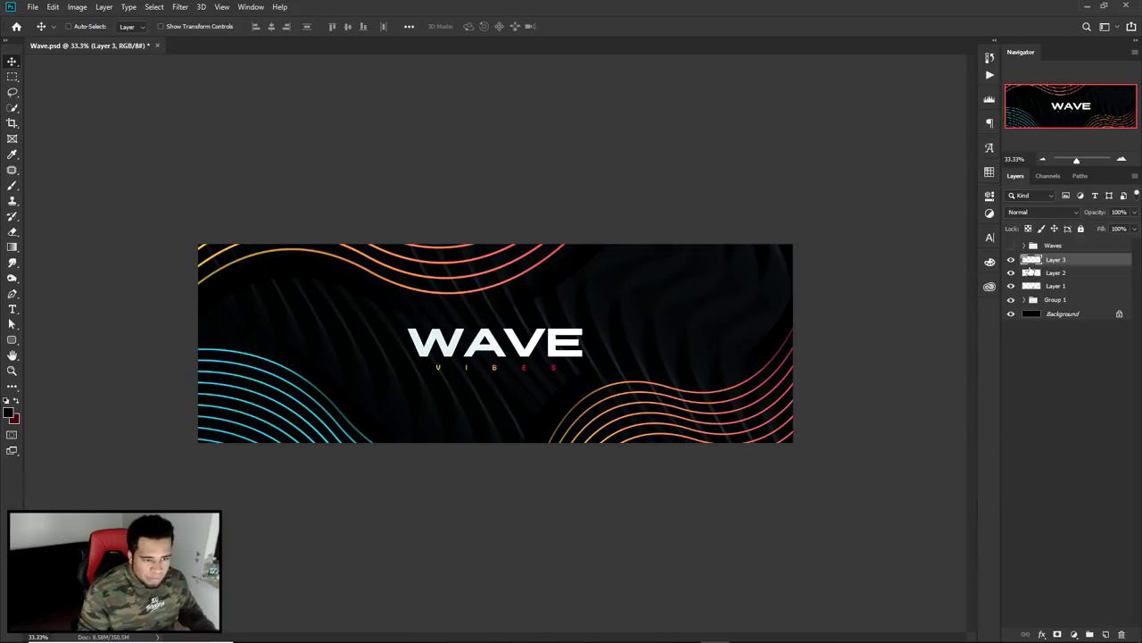
# Nudge the WAVE and VIBES text together slightly to align with the banner's centre guides, and collapse Group 1
pyautogui.keyDown('shift'); pyautogui.click(1056, 286); pyautogui.keyUp('shift')
pyautogui.hotkey('ctrl', '+')
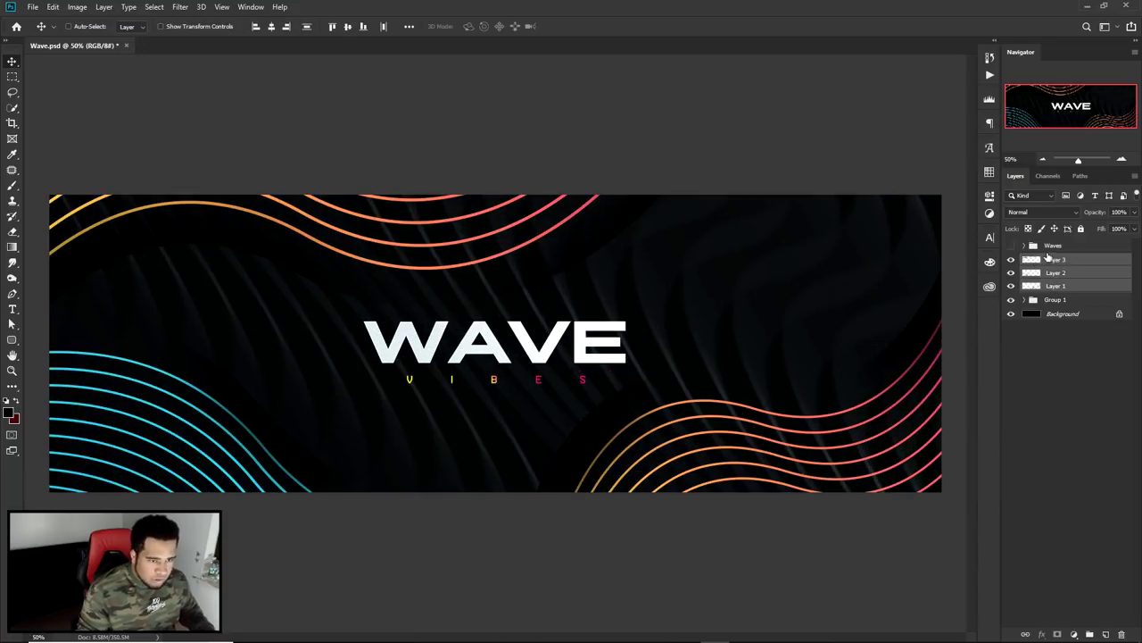
pyautogui.keyDown('ctrl'); pyautogui.click(589, 346); pyautogui.keyUp('ctrl')
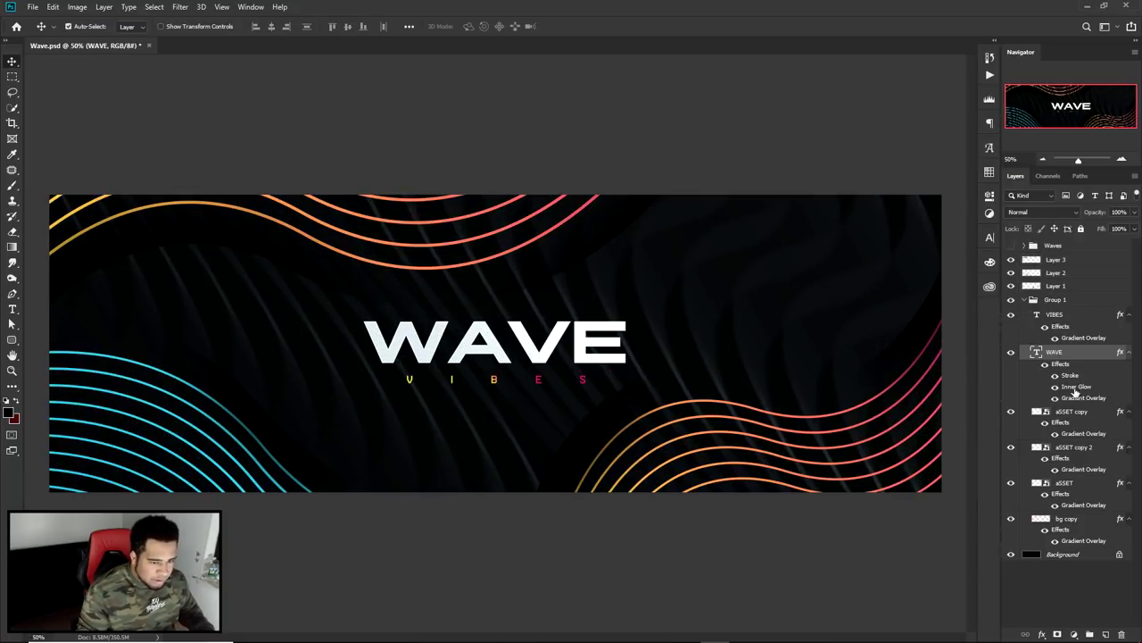
pyautogui.keyDown('shift'); pyautogui.click(1067, 321); pyautogui.keyUp('shift')
pyautogui.hotkey('ctrl', ';')
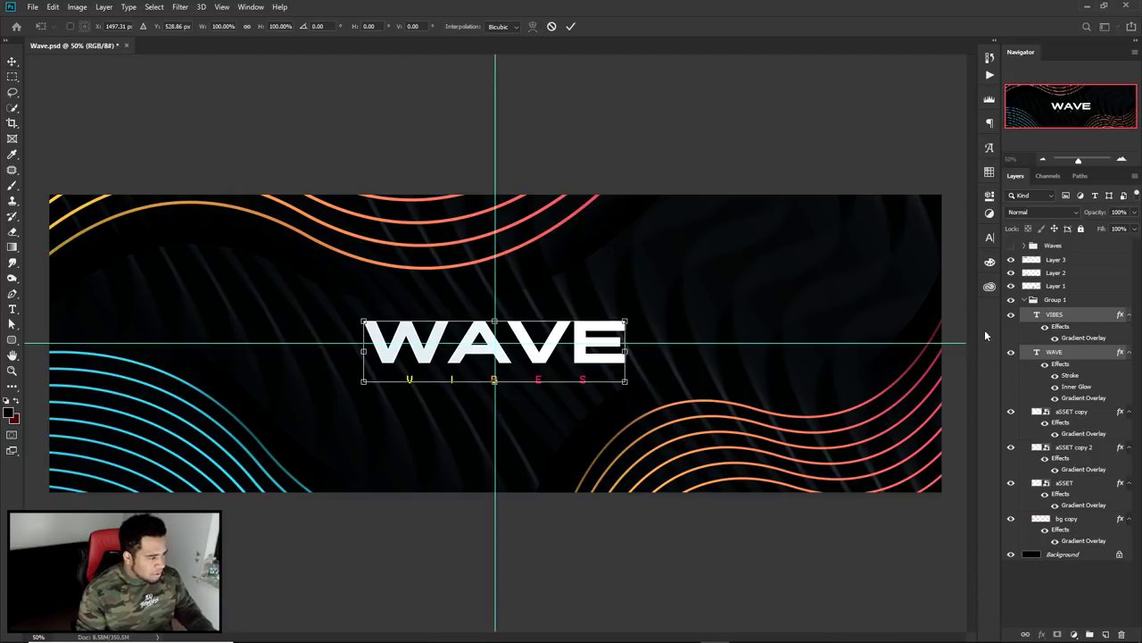
pyautogui.hotkey('ctrl', ';')
pyautogui.hotkey('ctrl', '-')
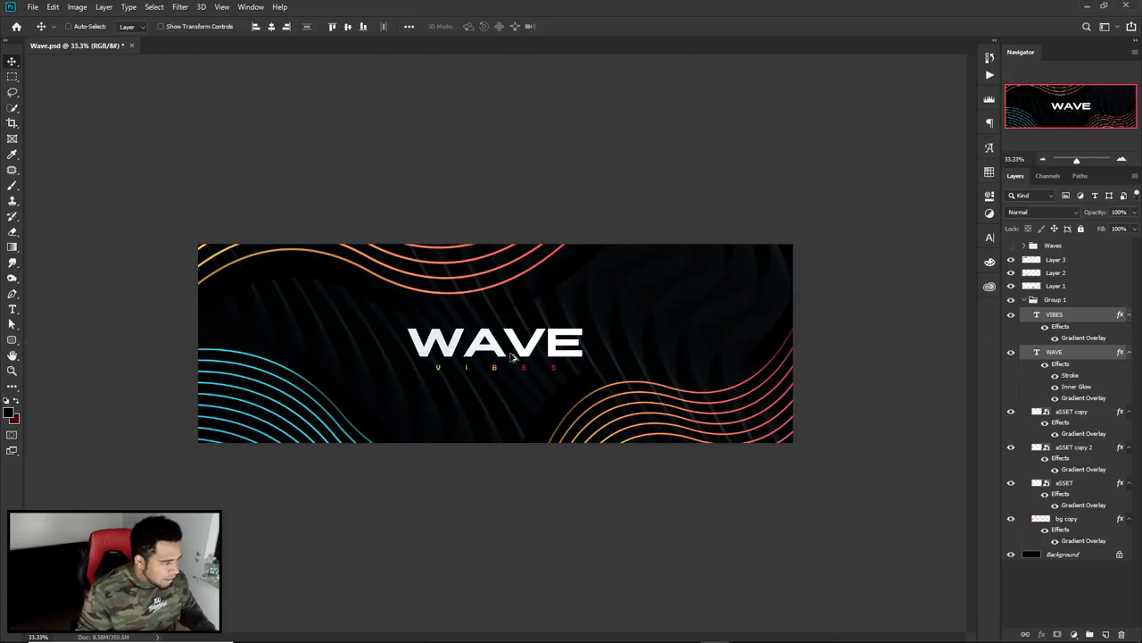
pyautogui.moveTo(543, 348); pyautogui.dragTo(565, 346)
pyautogui.press('Right')
pyautogui.press('Right')
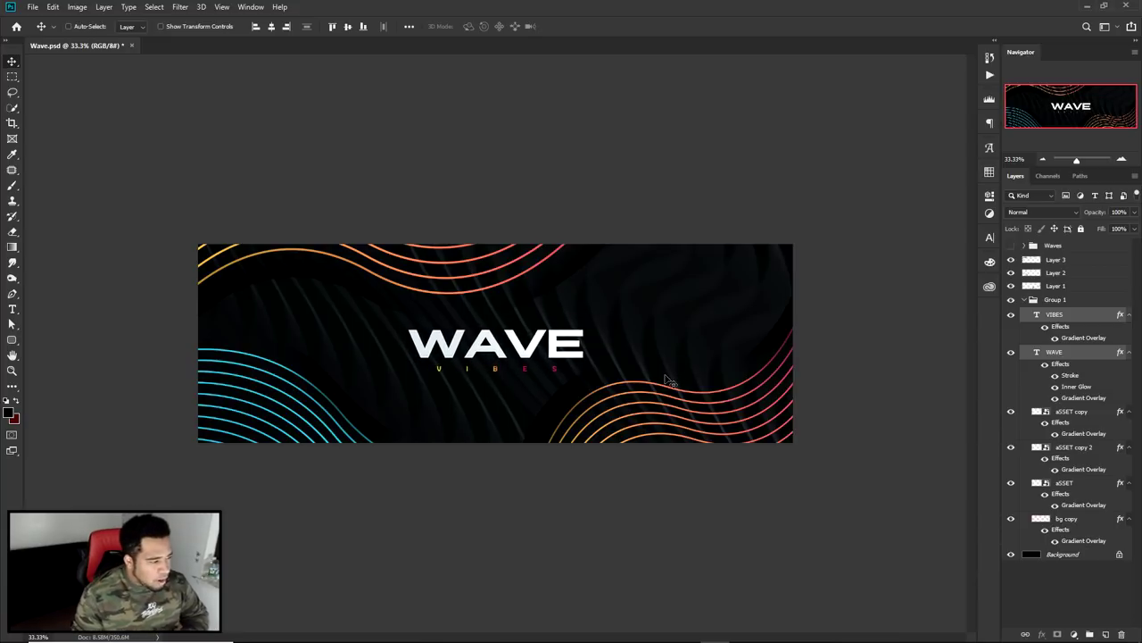
pyautogui.click(1031, 300)
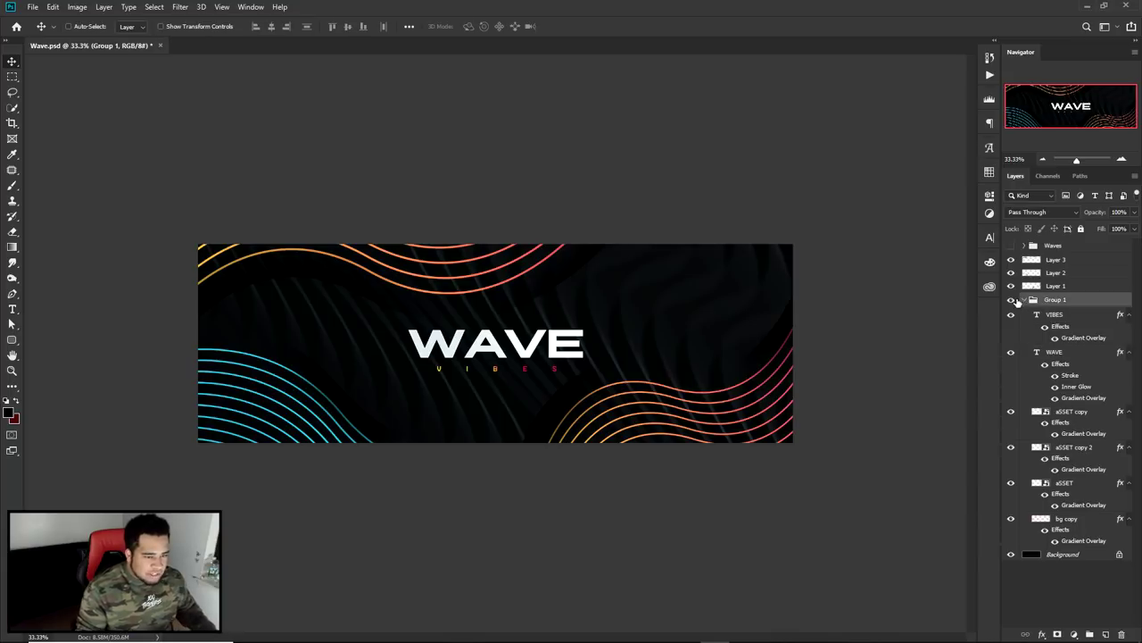
pyautogui.click(1032, 300)
# Try to duplicate Layers 1 to 3 and Group 1 and merge the copies into one layer
pyautogui.click(1058, 285)
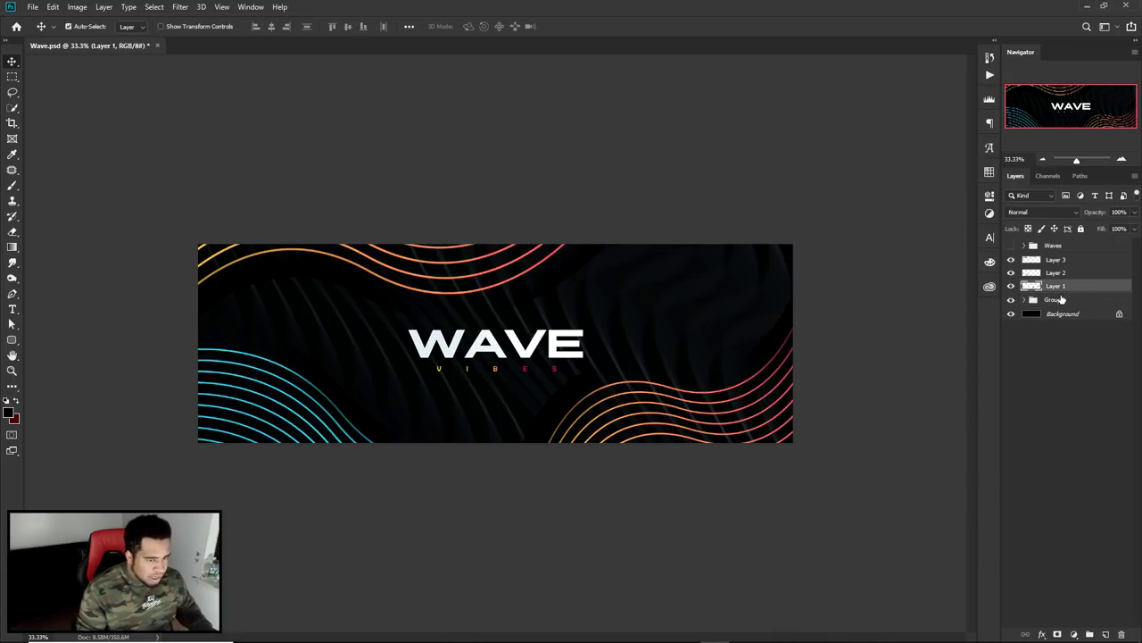
pyautogui.click(1062, 300)
pyautogui.keyDown('shift'); pyautogui.click(1065, 259); pyautogui.keyUp('shift')
pyautogui.hotkey('ctrl', 'j')
pyautogui.hotkey('ctrl', 'e')
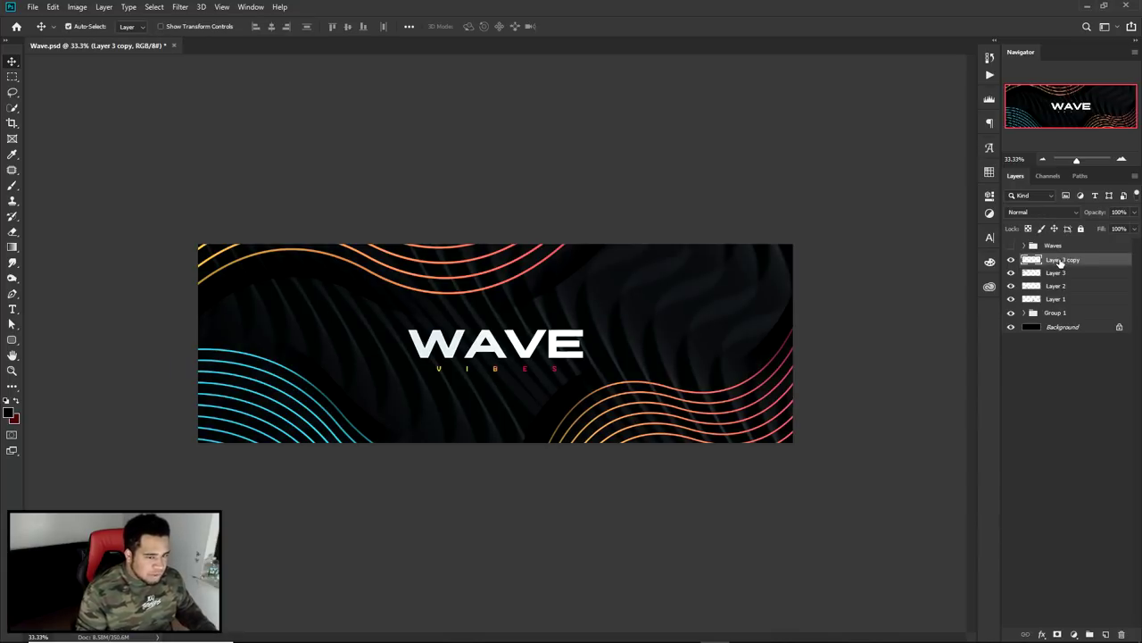
pyautogui.rightClick(1062, 260)
pyautogui.click(980, 308)
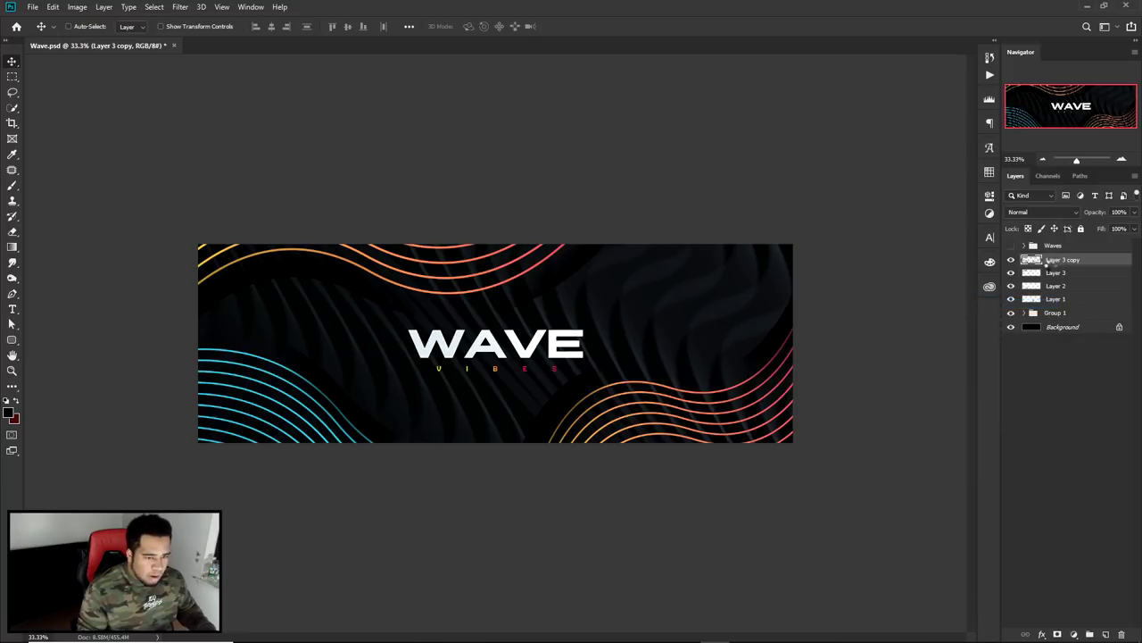
pyautogui.hotkey('ctrl', 'z')
pyautogui.hotkey('ctrl', 'z')
pyautogui.hotkey('ctrl', 'z')
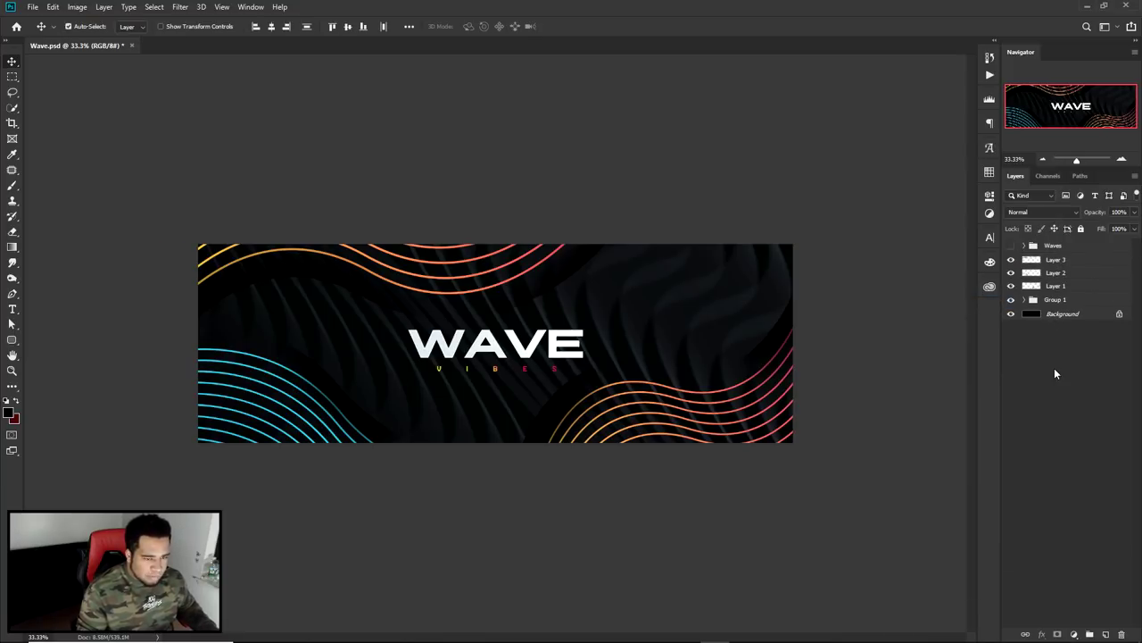
# Duplicate Layers 1 to 3, Group 1 and the Background, and merge the copies into a single layer on top of them
pyautogui.click(1065, 314)
pyautogui.keyDown('shift'); pyautogui.click(1059, 259); pyautogui.keyUp('shift')
pyautogui.hotkey('ctrl', 'j')
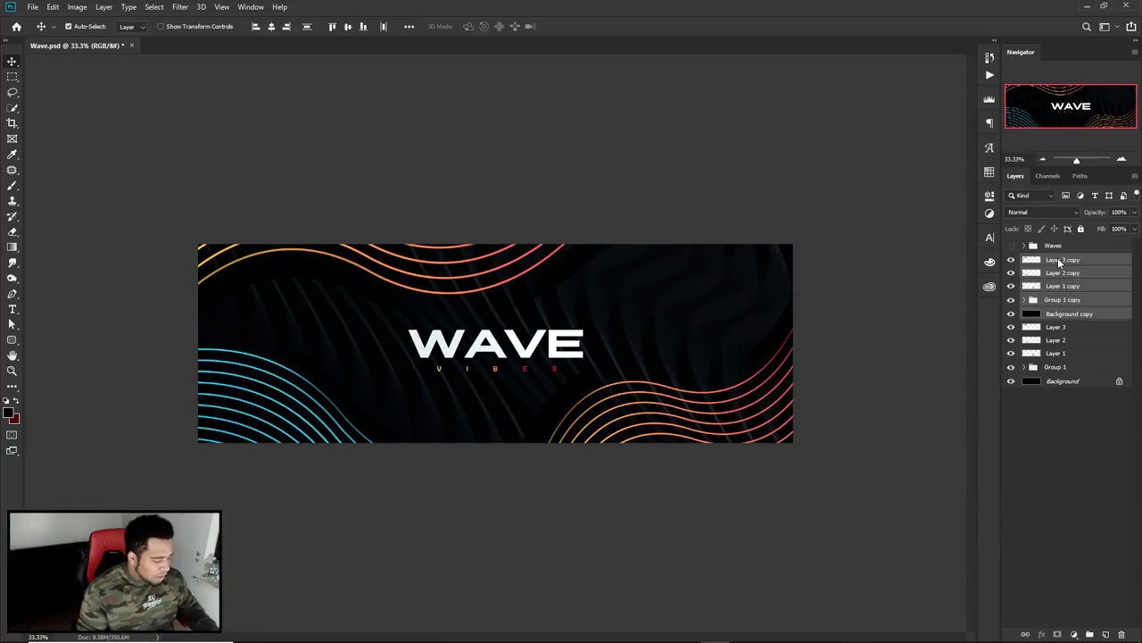
pyautogui.hotkey('ctrl', 'e')
# Open the Camera Raw filter on the merged layer with the title enlarged in a side-by-side before/after view
pyautogui.click(180, 6)
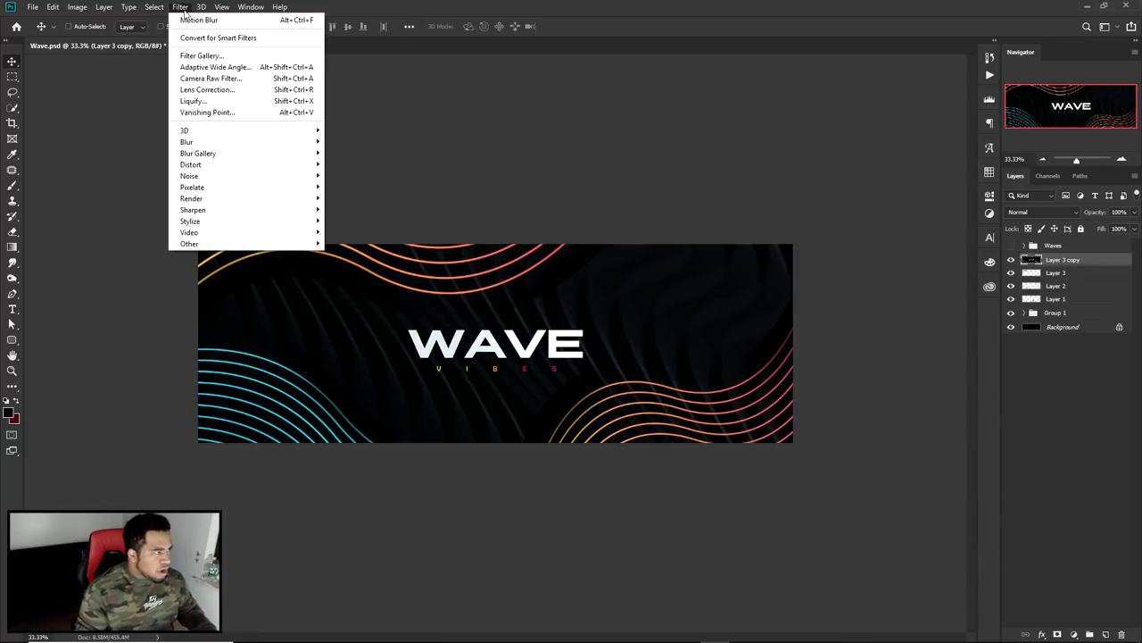
pyautogui.click(221, 72)
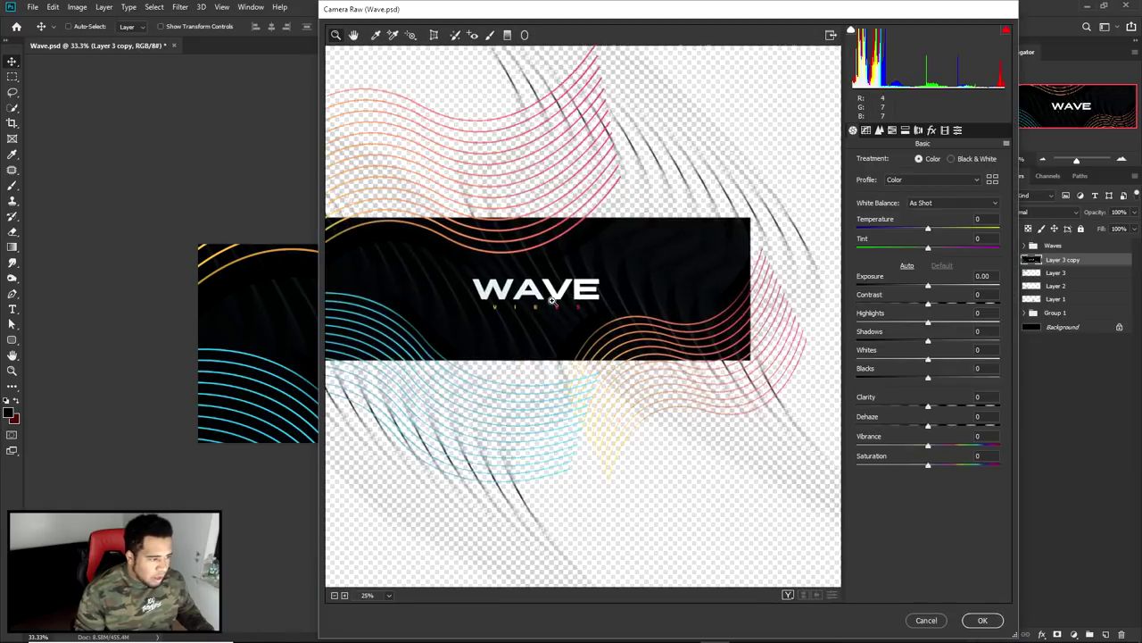
pyautogui.click(500, 299)
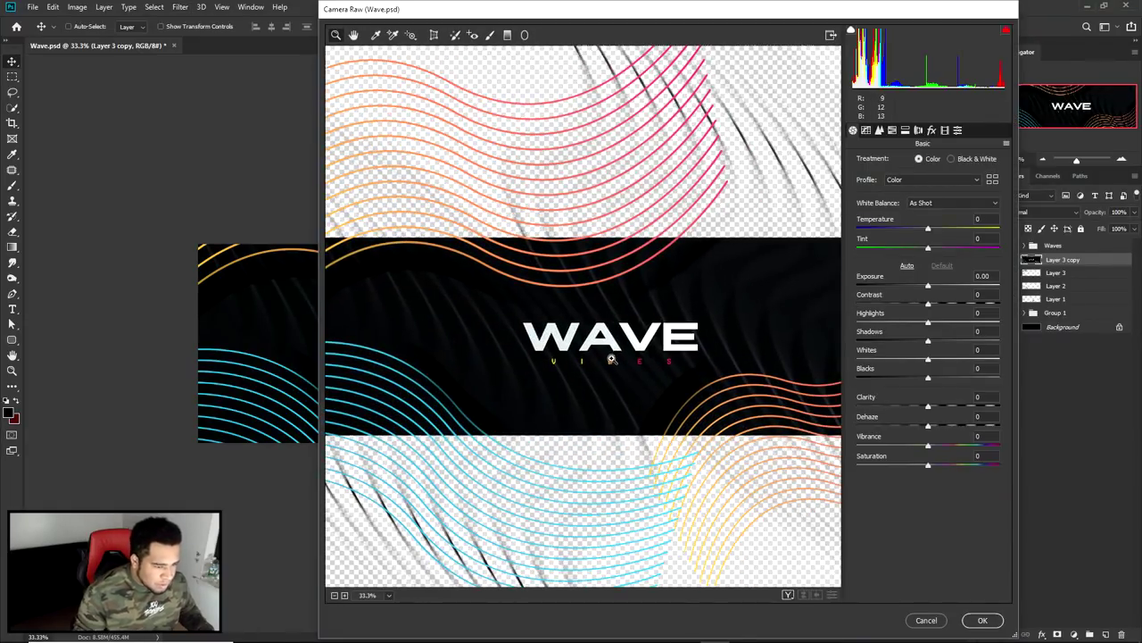
pyautogui.click(612, 359)
pyautogui.click(788, 595)
# Set Clarity to +56, Dehaze to +23, Vibrance to +19 and Blacks to -8, and apply the Camera Raw filter
pyautogui.moveTo(764, 383); pyautogui.dragTo(589, 388)
pyautogui.moveTo(944, 407)
pyautogui.mouseDown()
pyautogui.moveTo(970, 409)
pyautogui.moveTo(945, 427)
pyautogui.mouseUp()
pyautogui.moveTo(674, 364); pyautogui.dragTo(591, 366)
pyautogui.moveTo(732, 380); pyautogui.dragTo(681, 390)
pyautogui.moveTo(930, 445); pyautogui.dragTo(942, 447)
pyautogui.moveTo(806, 388); pyautogui.dragTo(922, 381)
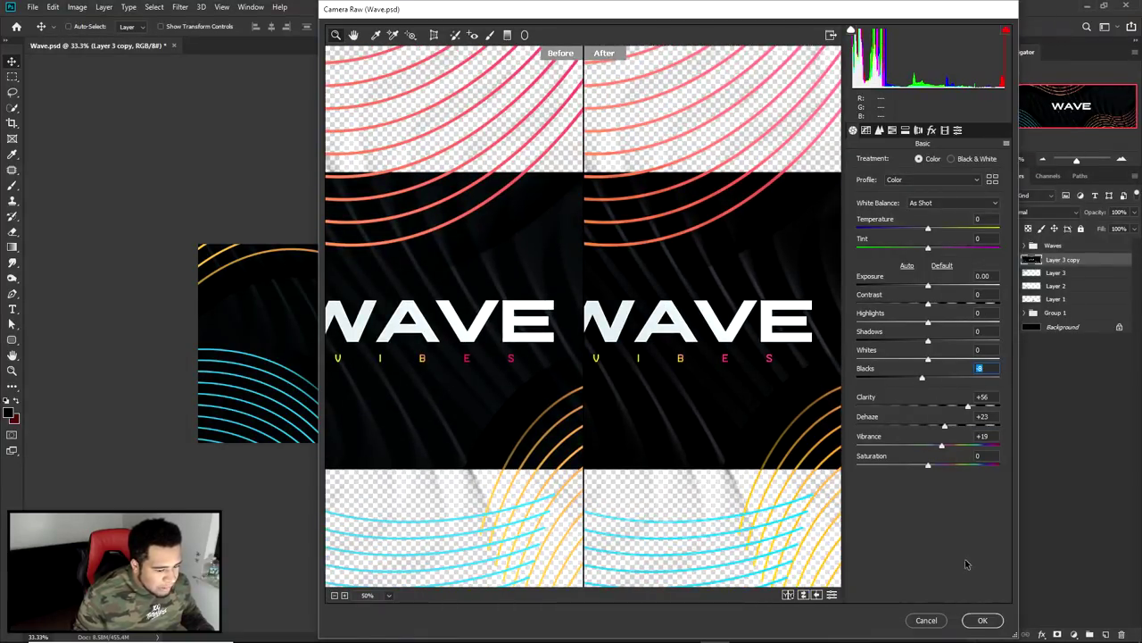
pyautogui.click(983, 620)
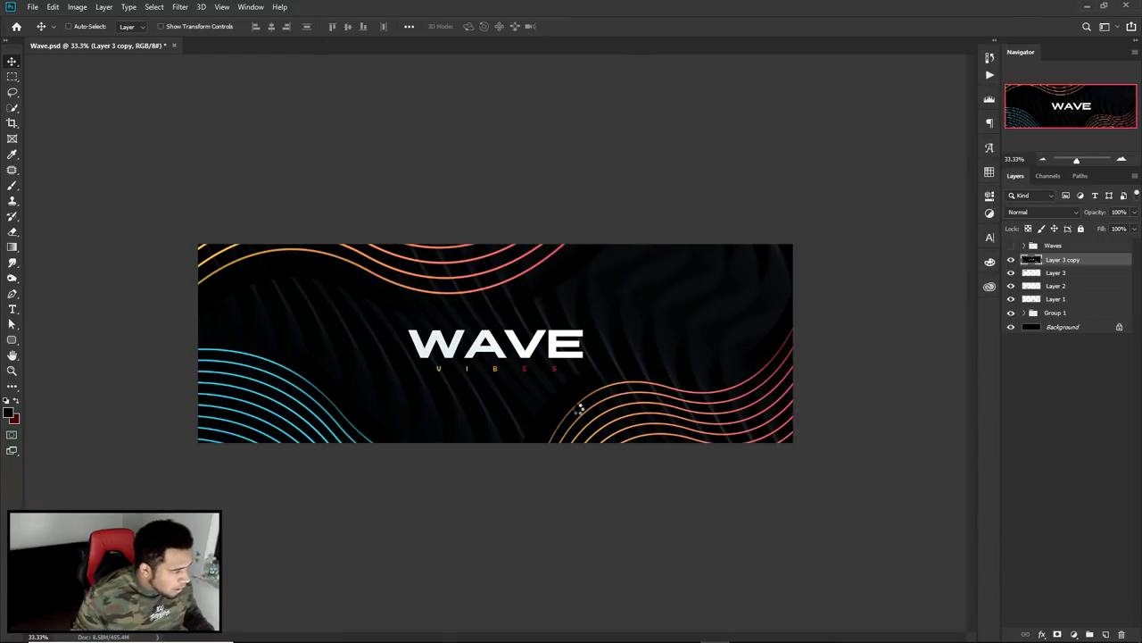
# Compare the banner with and without the Camera Raw adjusted layer
pyautogui.hotkey('ctrl', '+')
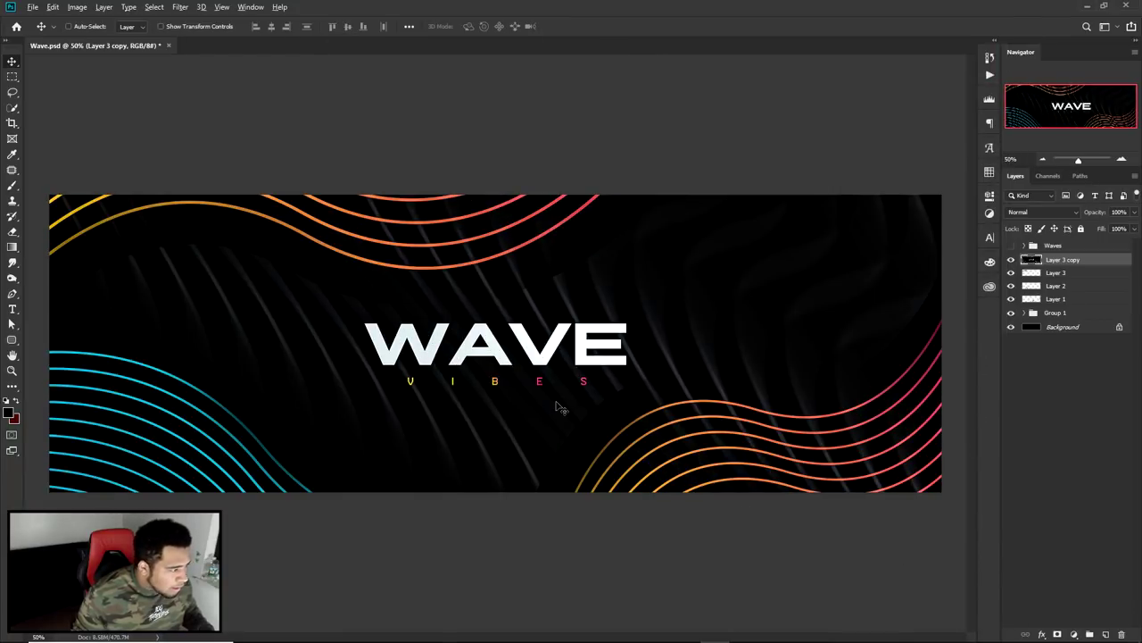
pyautogui.hotkey('ctrl', '-')
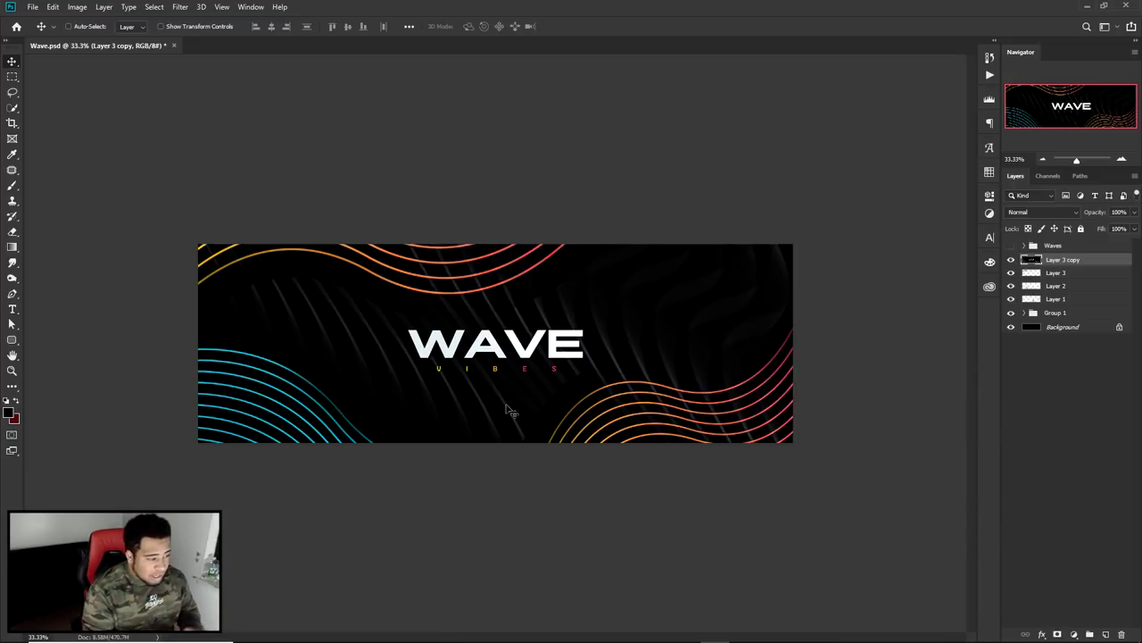
pyautogui.hotkey('ctrl', '+')
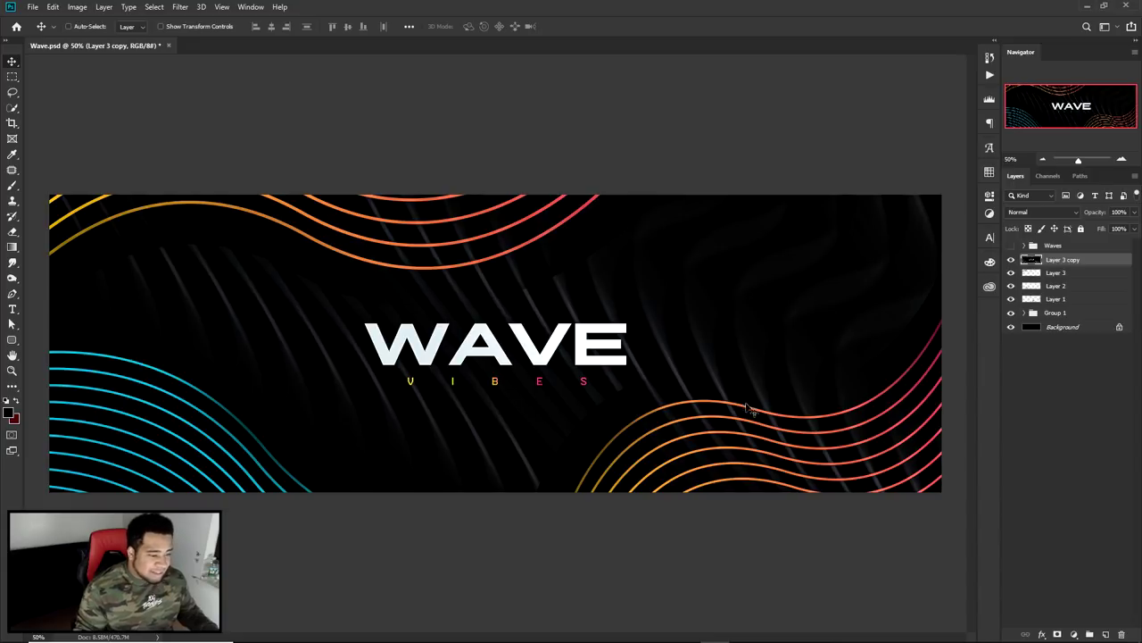
pyautogui.hotkey('ctrl', '-')
pyautogui.click(1012, 259)
pyautogui.click(1011, 259)
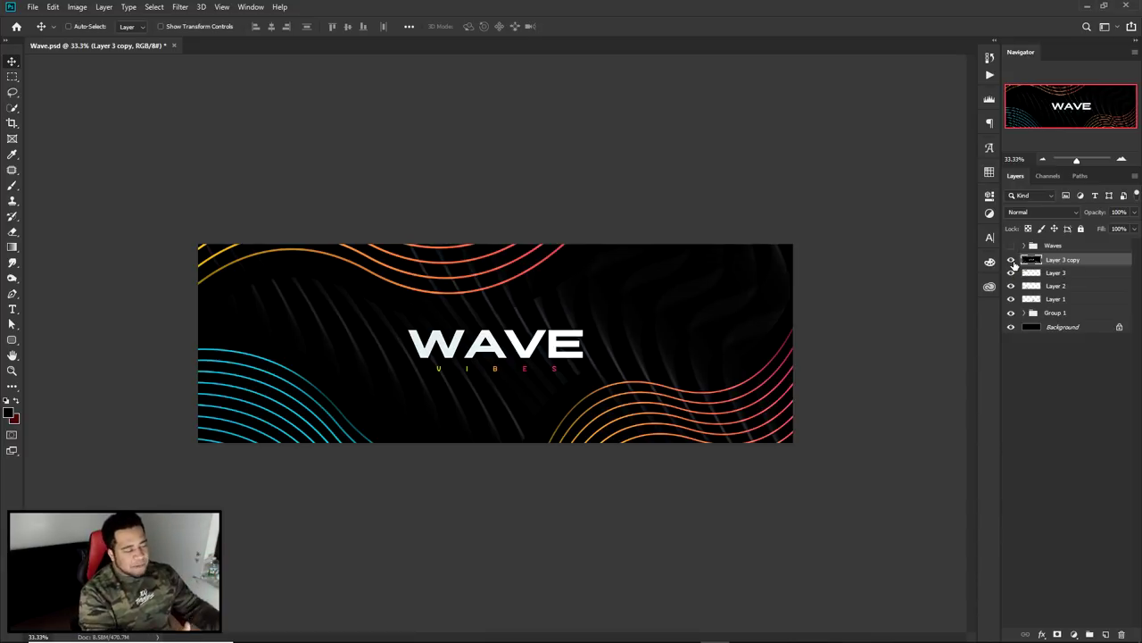
# Group Layer 3 copy, Layers 1 to 3 and Group 1 together, and check the layout against the guides
pyautogui.keyDown('shift'); pyautogui.click(1058, 313); pyautogui.keyUp('shift')
pyautogui.hotkey('ctrl', 'g')
pyautogui.hotkey('ctrl', ';')
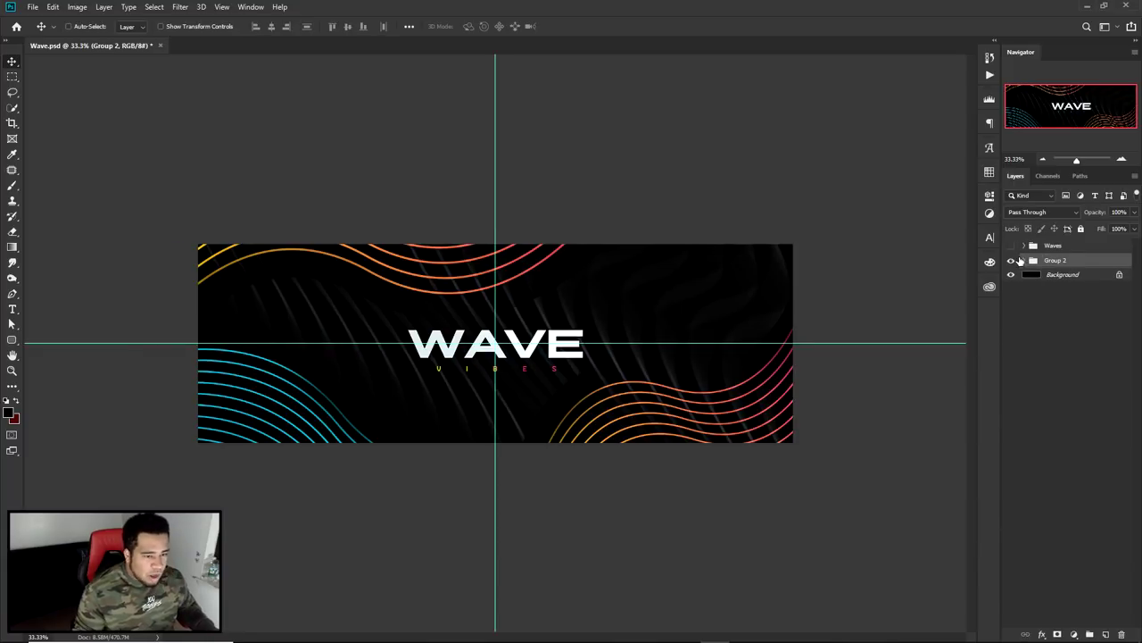
pyautogui.hotkey('ctrl', ';')
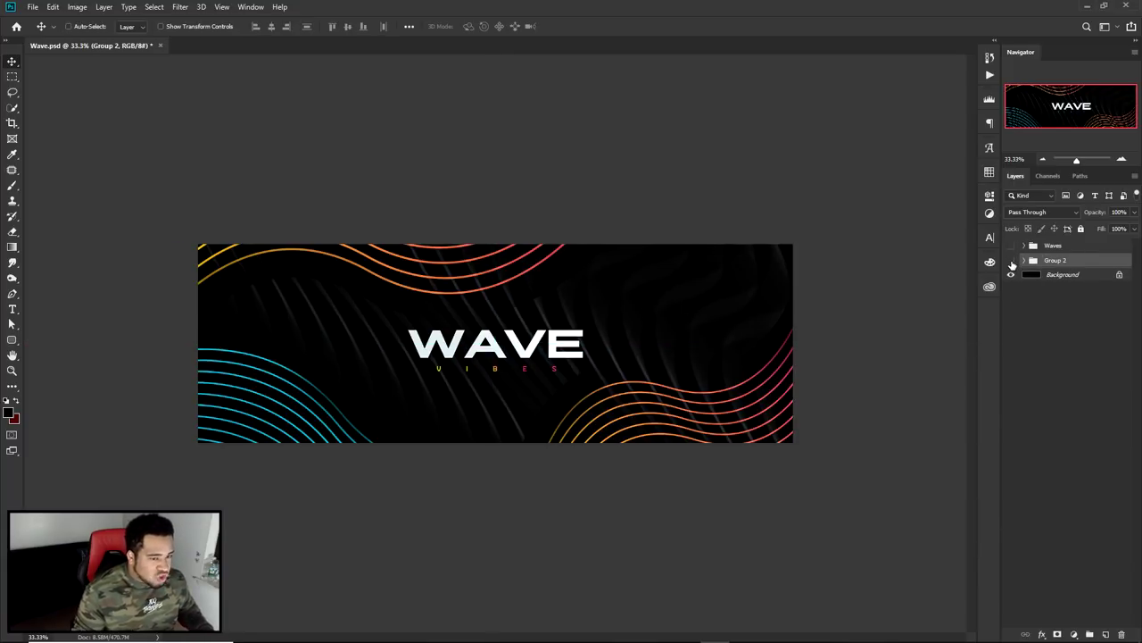
# Compare the new banner in Group 2 with the earlier design in the Waves group by switching their visibility
pyautogui.click(1011, 260)
pyautogui.click(1011, 245)
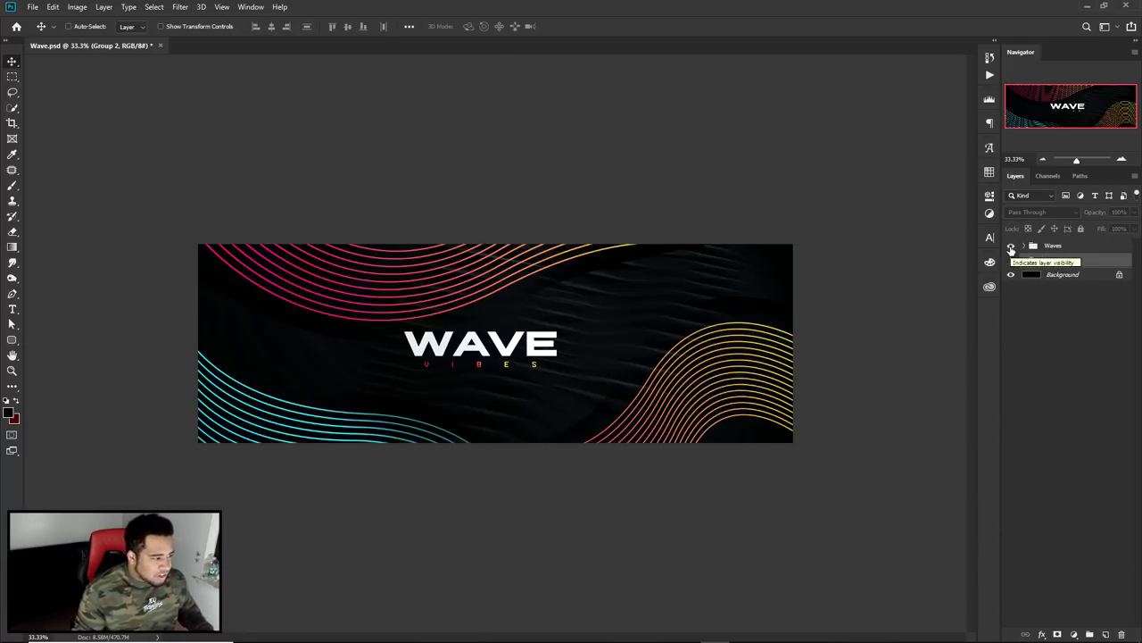
pyautogui.hotkey('ctrl', '+')
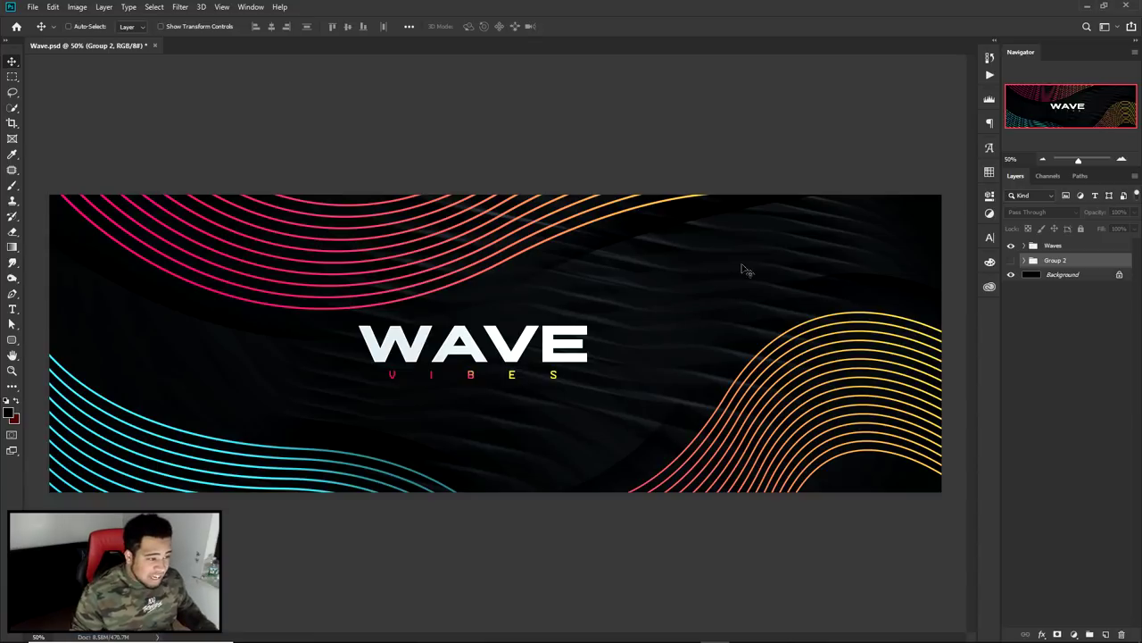
pyautogui.click(1012, 246)
pyautogui.click(1010, 260)
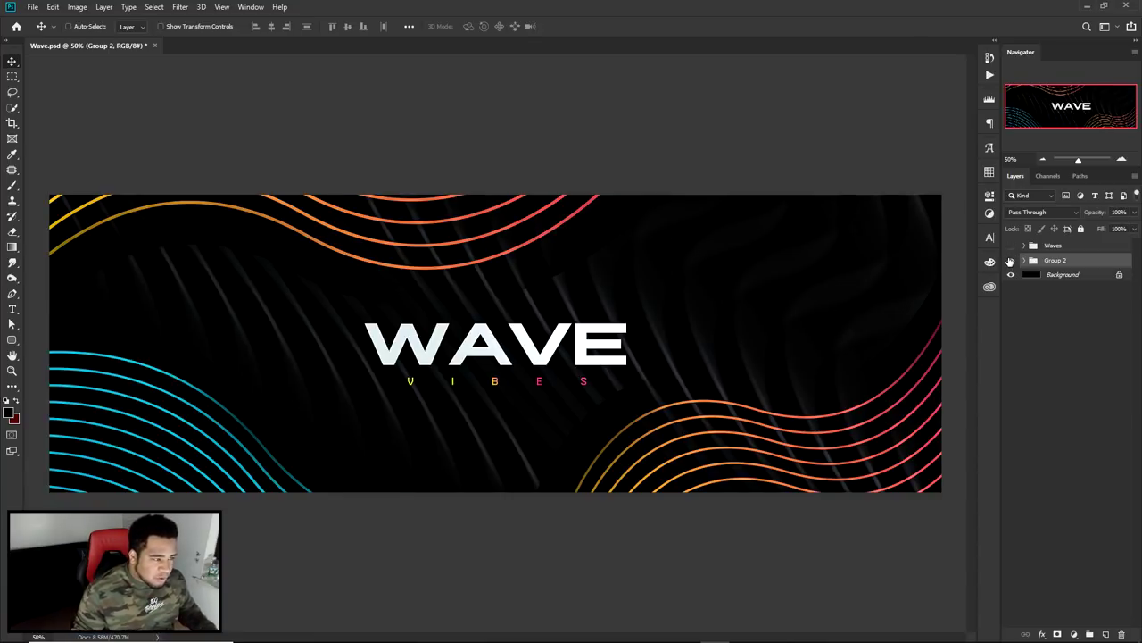
pyautogui.click(1010, 260)
pyautogui.click(1012, 246)
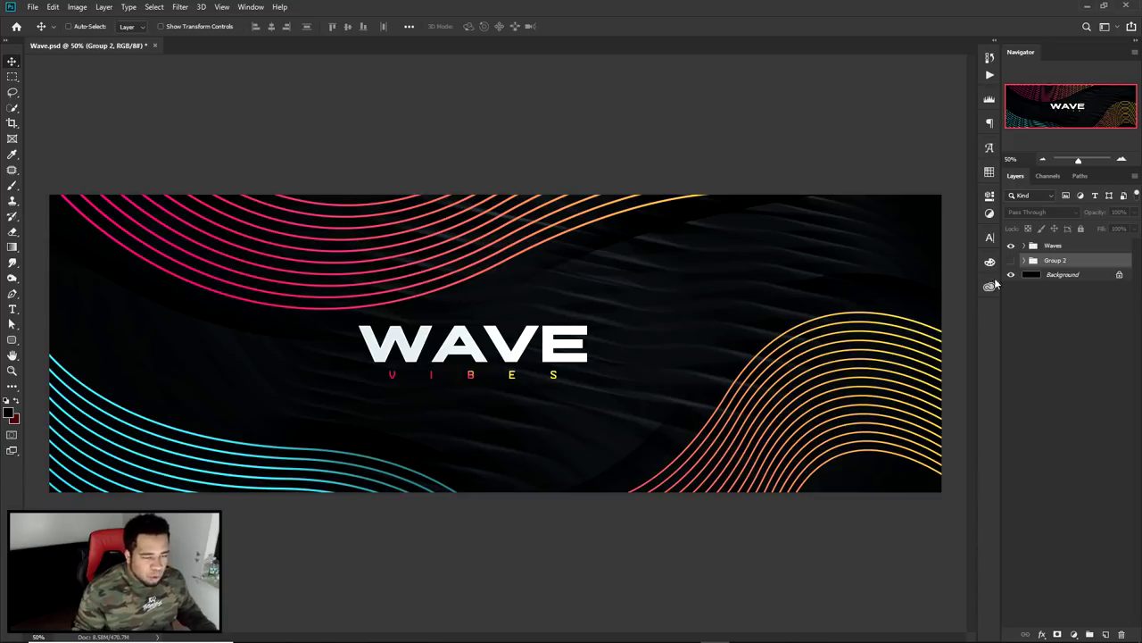
pyautogui.click(1011, 245)
pyautogui.click(1011, 259)
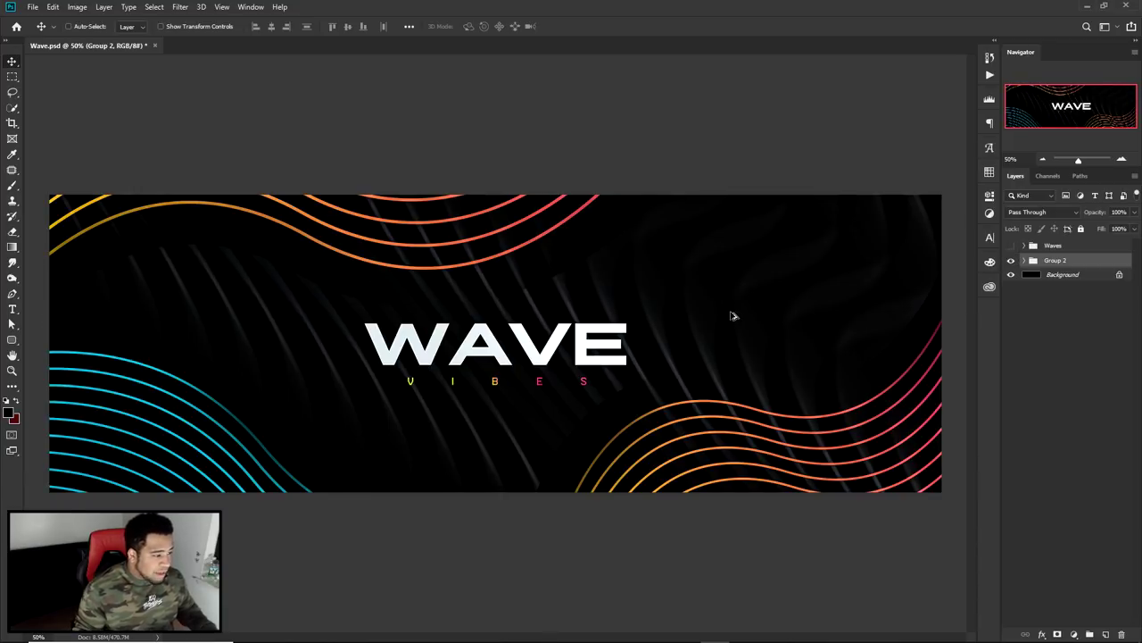
# Inspect the finished banner's title, stripes and waves up close and as a whole
pyautogui.hotkey('ctrl', '-')
pyautogui.hotkey('ctrl', '-')
pyautogui.hotkey('ctrl', '+')
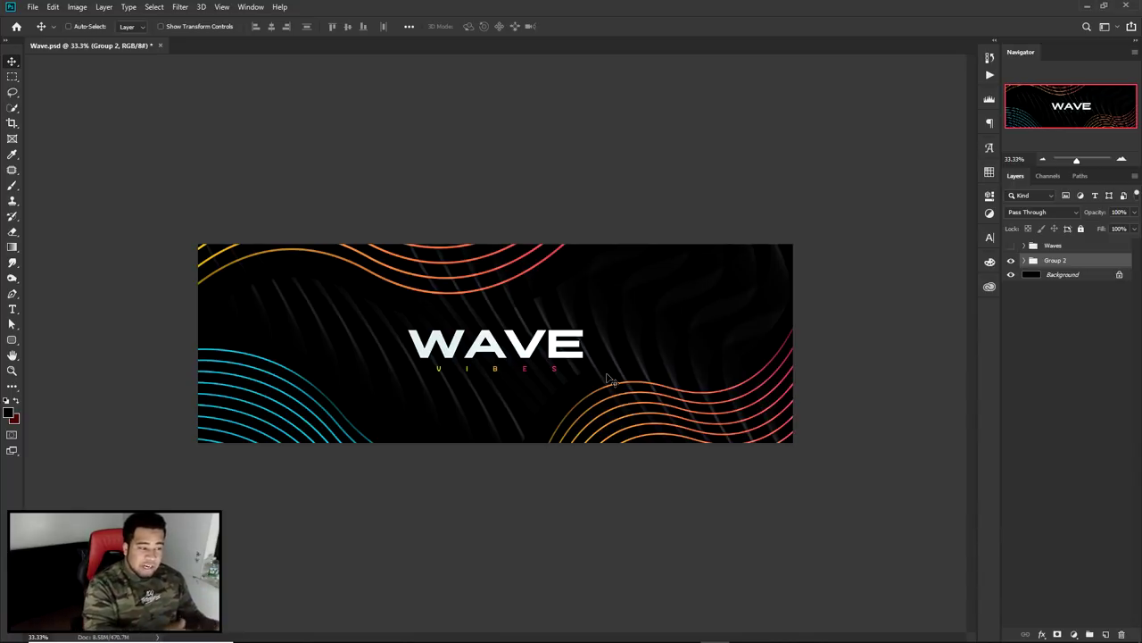
pyautogui.hotkey('ctrl', '+')
pyautogui.hotkey('ctrl', '+')
pyautogui.hotkey('ctrl', '+')
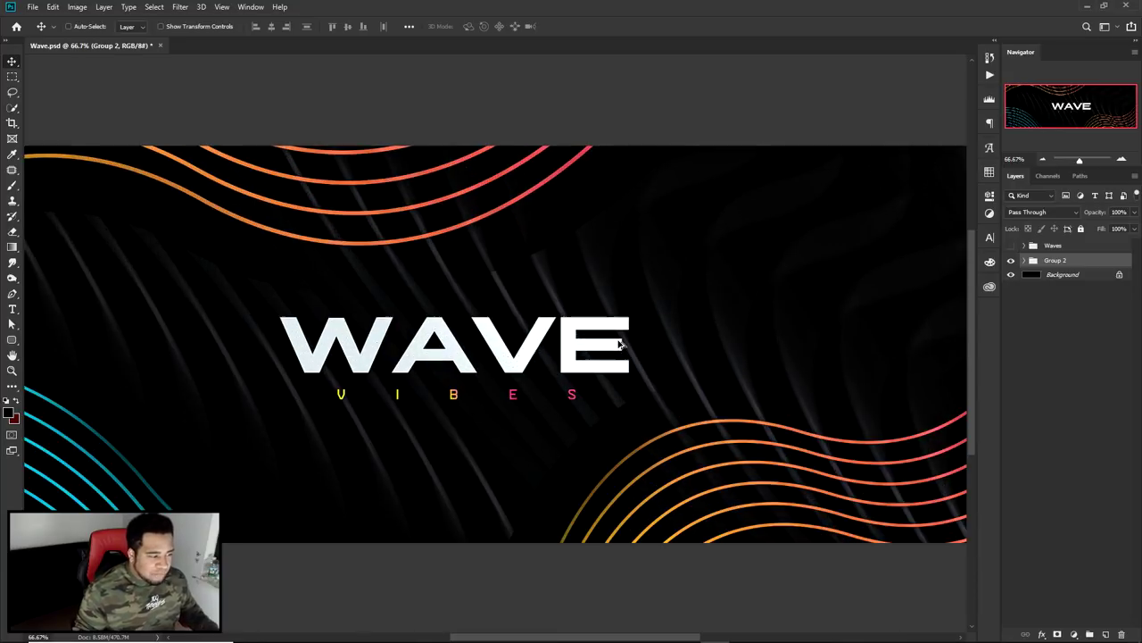
pyautogui.hotkey('ctrl', '0')
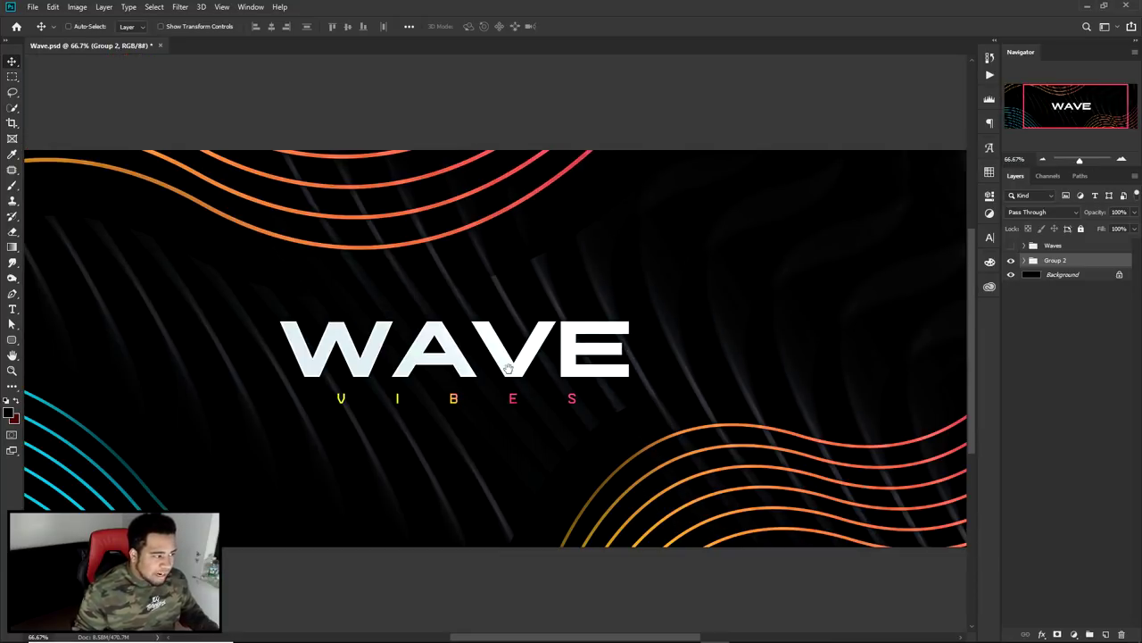
pyautogui.hotkey('ctrl', '+')
pyautogui.hotkey('ctrl', '+')
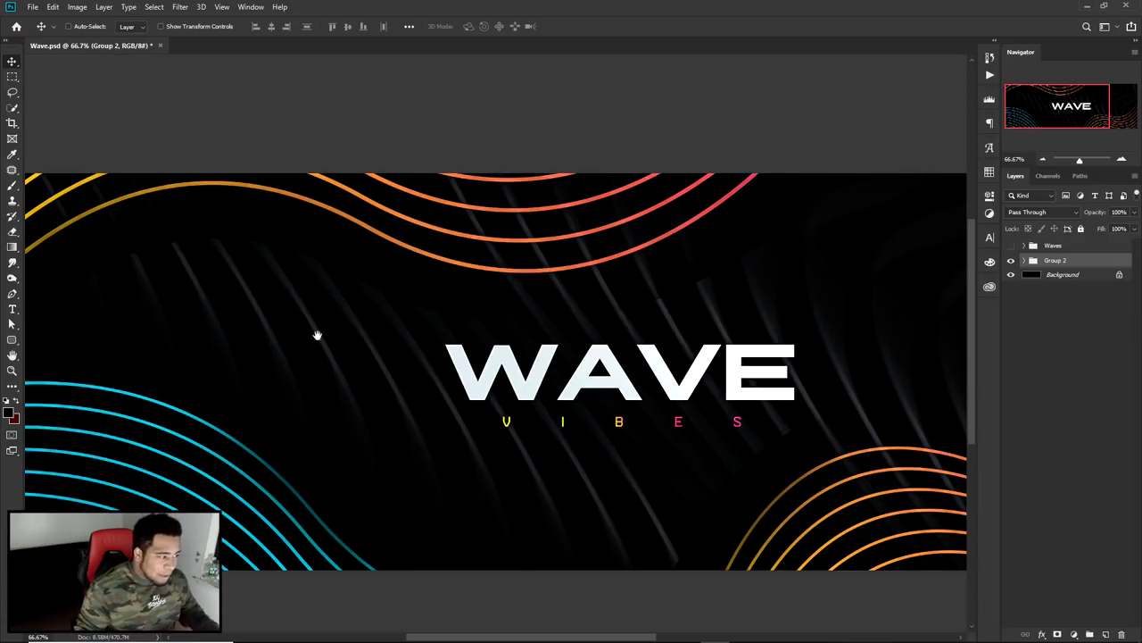
pyautogui.moveTo(654, 375); pyautogui.dragTo(399, 357)
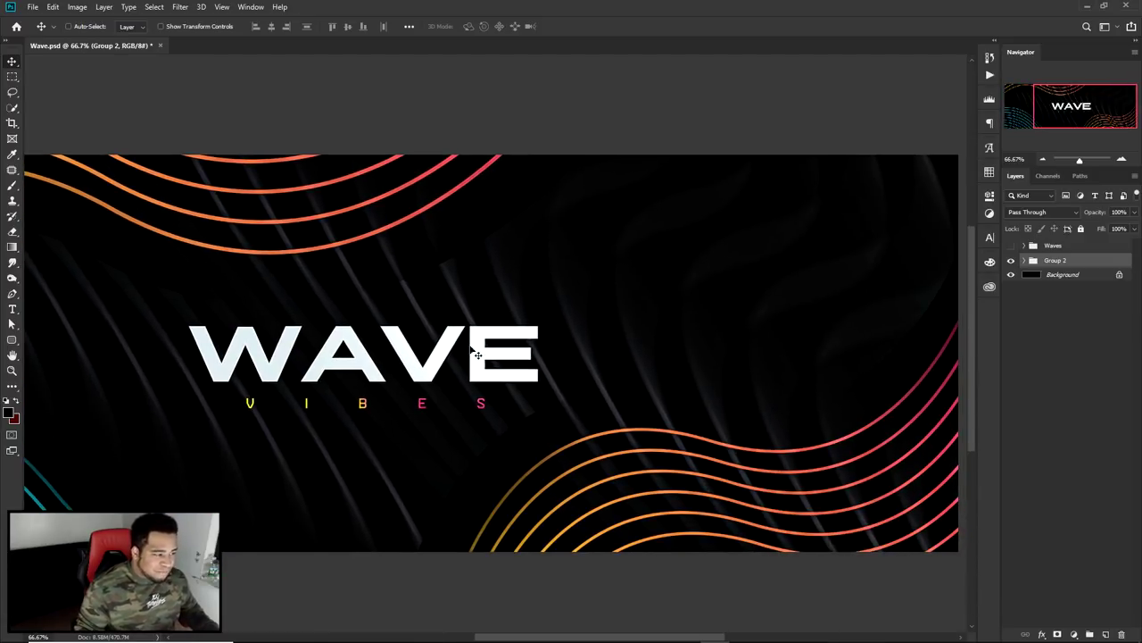
pyautogui.hotkey('ctrl', '-')
pyautogui.hotkey('ctrl', '-')
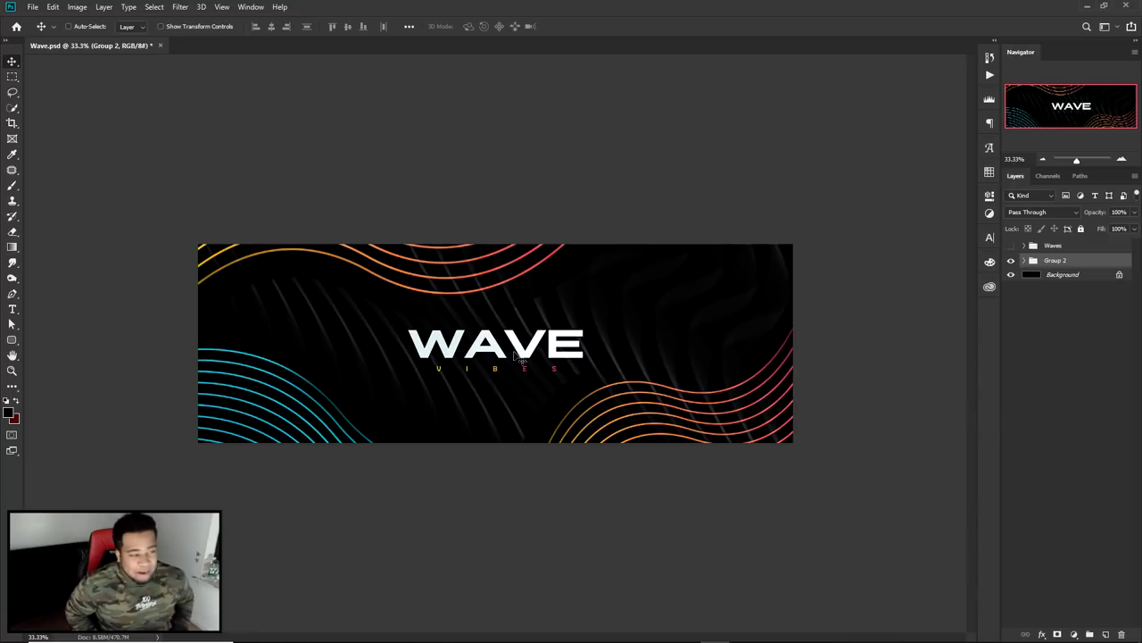